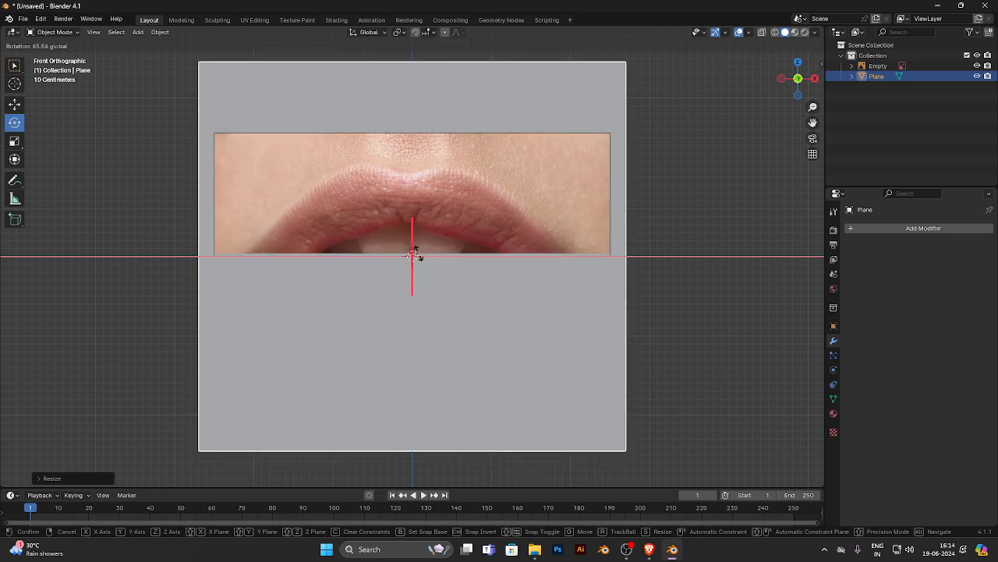
- Set the plane's X rotation to 90° so it faces the front view
{"action": "left_click", "coordinate": [833, 325]}
{"action": "double_click", "coordinate": [917, 294]}
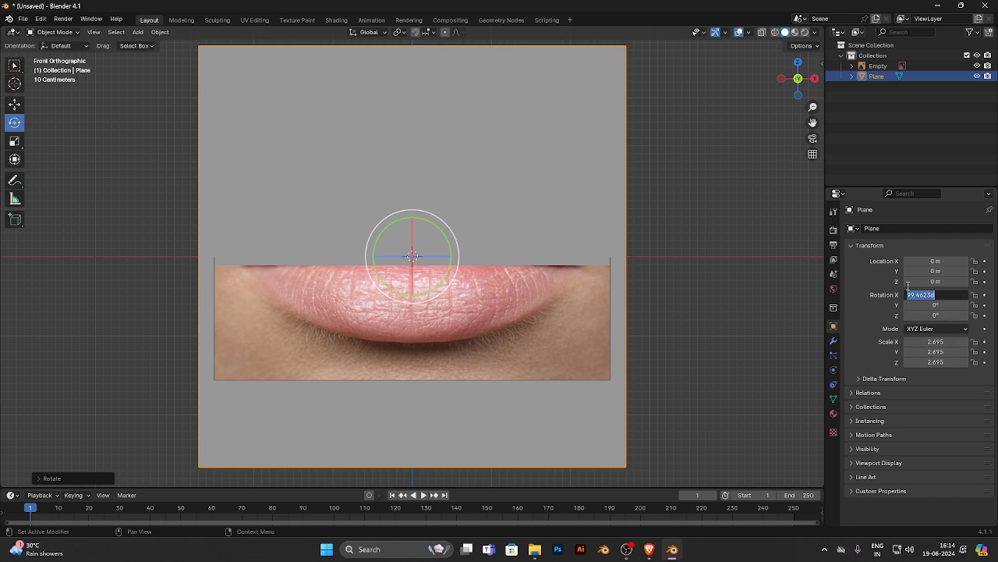
{"action": "type", "text": "90"}
{"action": "key", "text": "Return"}
- Scale the plane down to about 0.262 and place it over the upper lip's centre, at about X 0.158 m, Z 0.709 m
{"action": "left_click", "coordinate": [14, 103]}
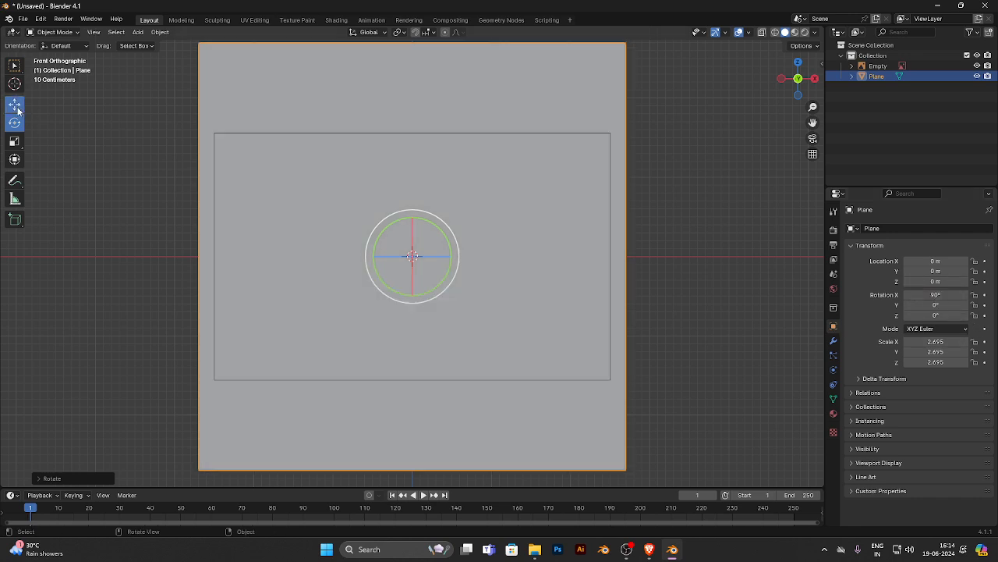
{"action": "key", "text": "s"}
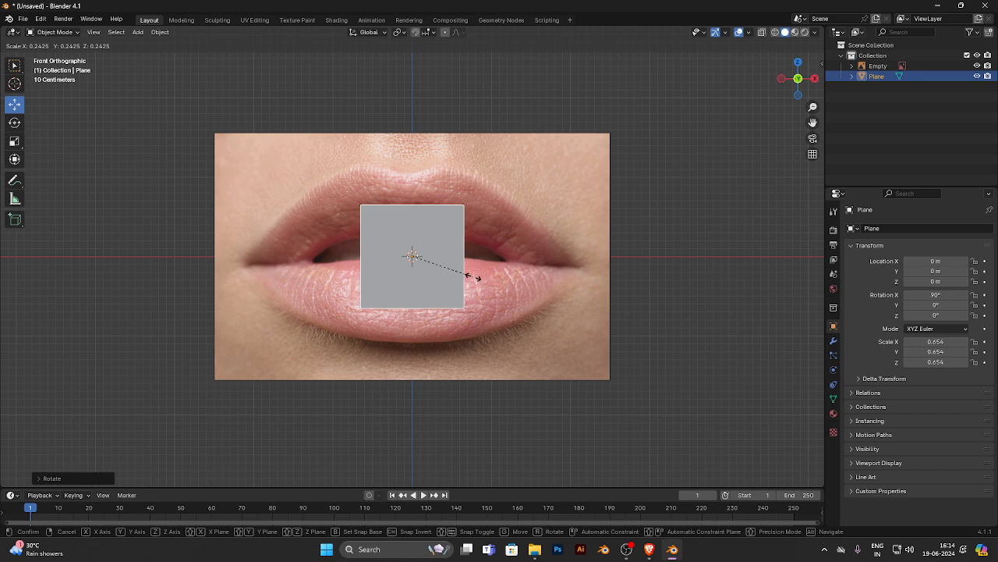
{"action": "left_click", "coordinate": [461, 275]}
{"action": "left_click_drag", "start_coordinate": [414, 257], "coordinate": [449, 213]}
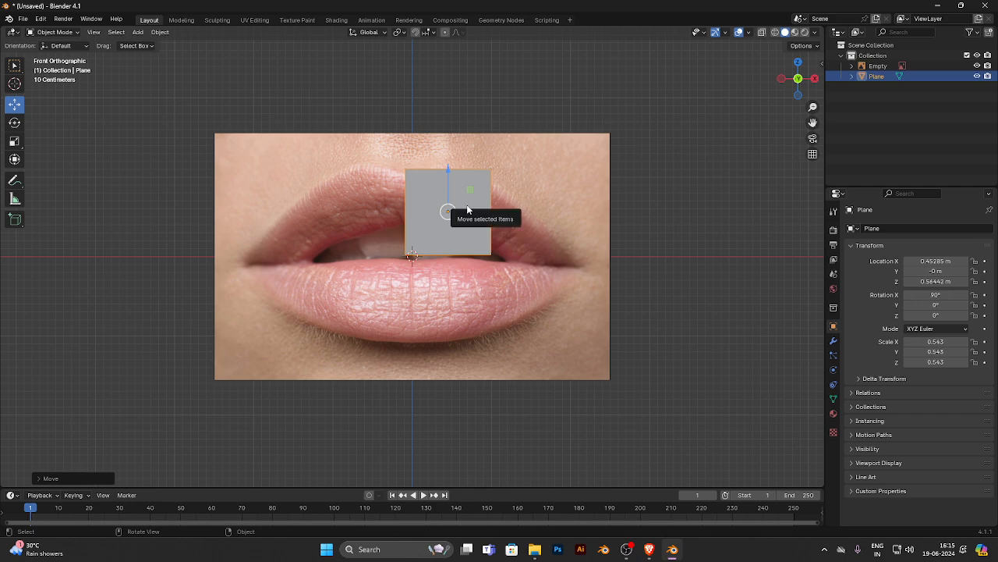
{"action": "key", "text": "s"}
{"action": "left_click", "coordinate": [468, 208]}
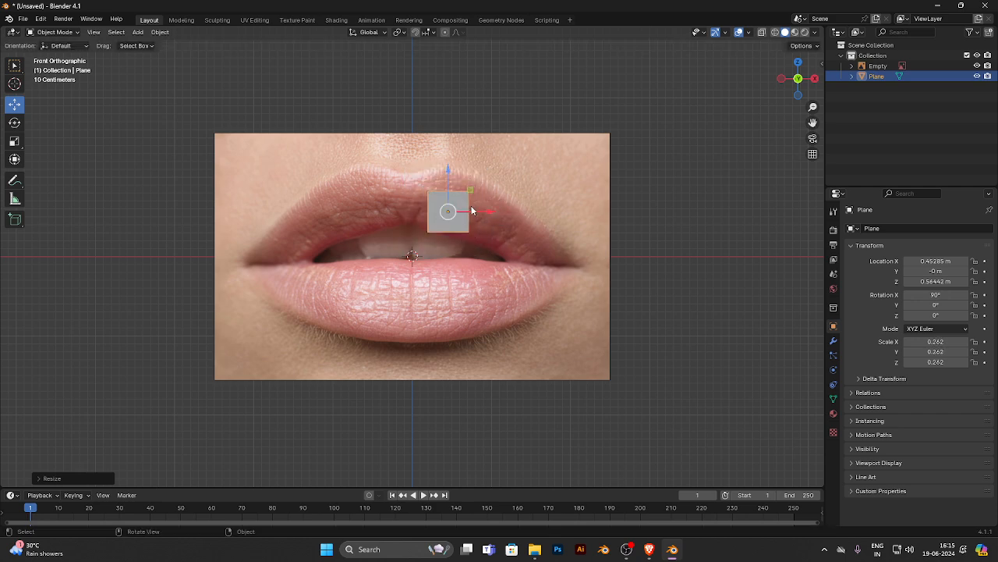
{"action": "left_click_drag", "start_coordinate": [446, 208], "coordinate": [425, 200]}
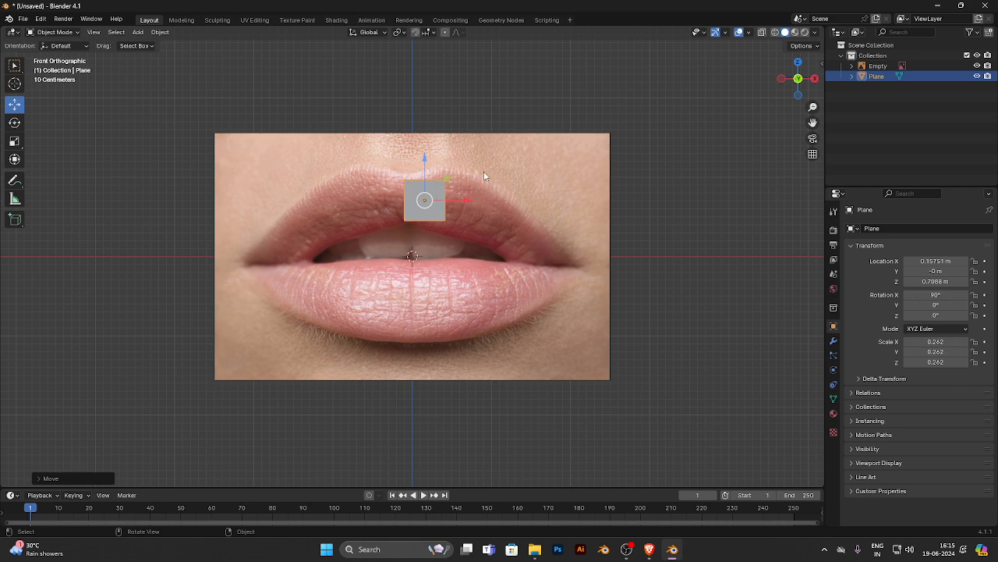
- In Edit Mode with vertex selection, stretch the plane vertically from the upper lip's top edge to the lower lip's bottom edge
{"action": "key", "text": "Tab"}
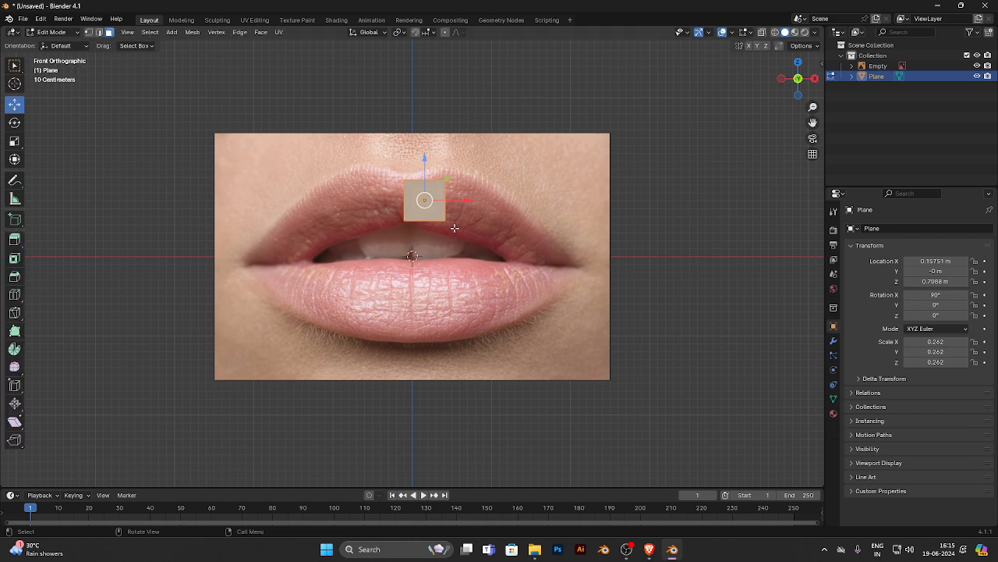
{"action": "left_click", "coordinate": [109, 32]}
{"action": "left_click", "coordinate": [89, 34]}
{"action": "left_click_drag", "start_coordinate": [365, 205], "coordinate": [453, 226]}
{"action": "left_click_drag", "start_coordinate": [426, 181], "coordinate": [428, 302]}
{"action": "left_click_drag", "start_coordinate": [378, 149], "coordinate": [479, 218]}
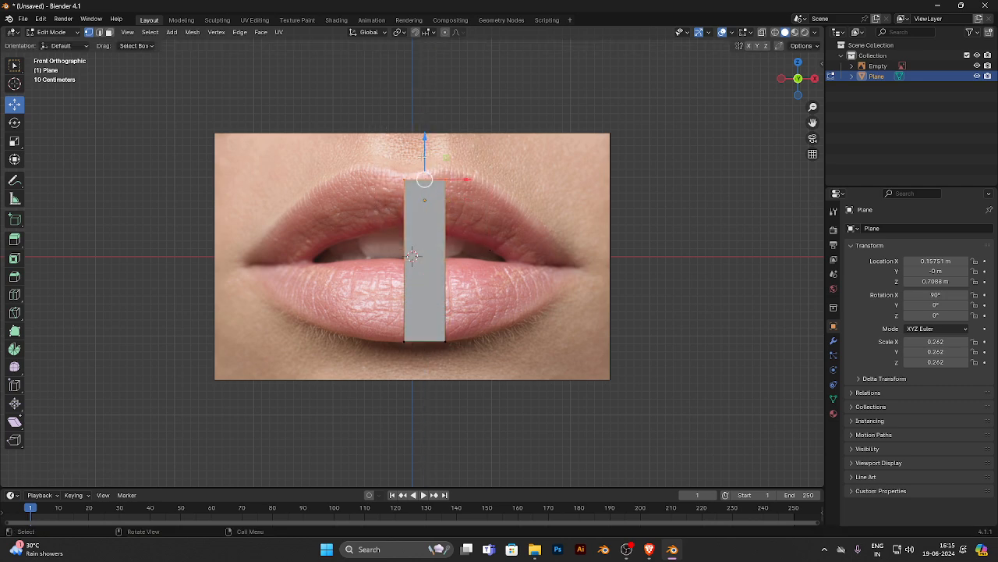
{"action": "left_click_drag", "start_coordinate": [423, 155], "coordinate": [422, 147]}
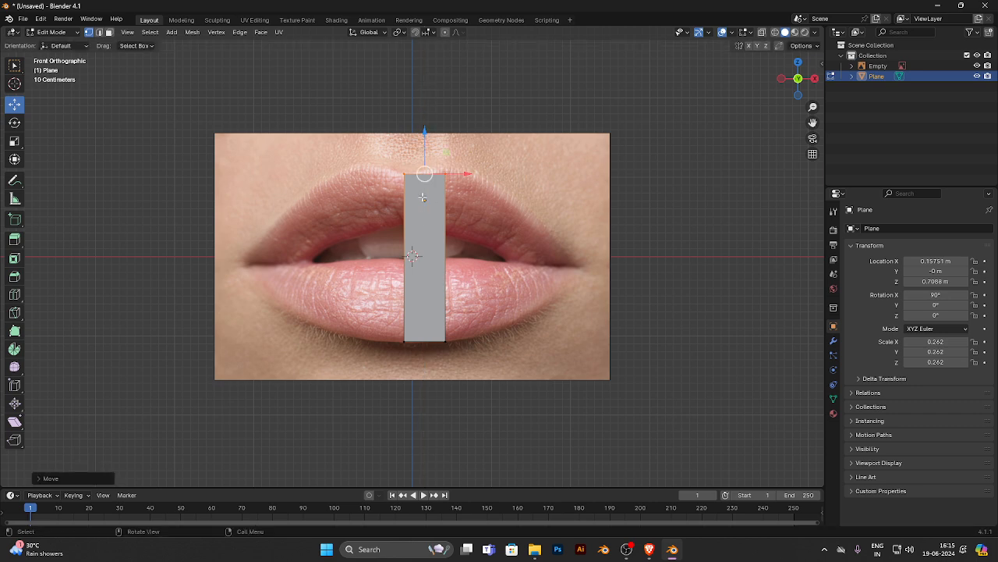
- Pull the plane's outer edge sideways to the mouth corner and push it back along Y in top view
{"action": "left_click_drag", "start_coordinate": [492, 160], "coordinate": [438, 399]}
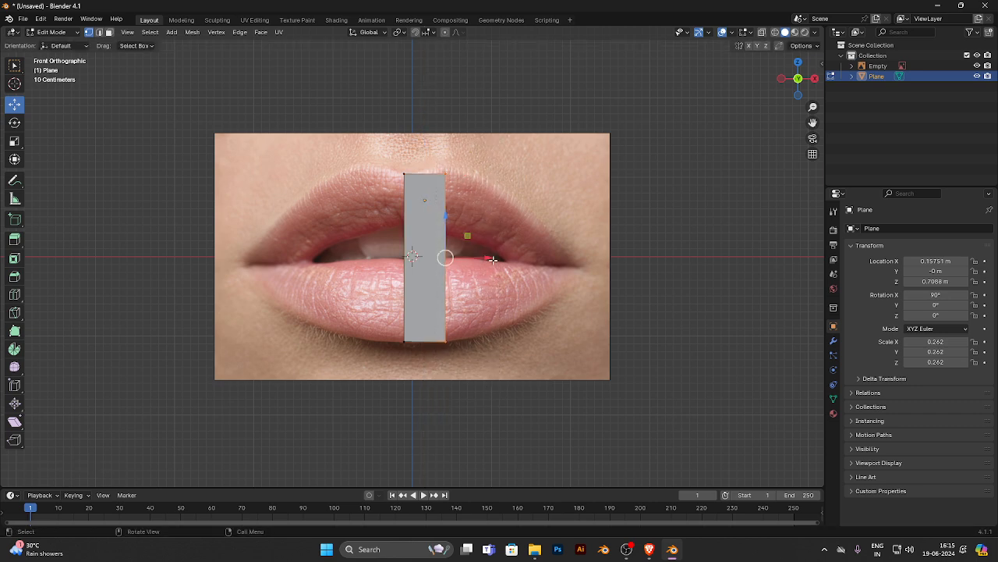
{"action": "left_click_drag", "start_coordinate": [475, 256], "coordinate": [613, 258]}
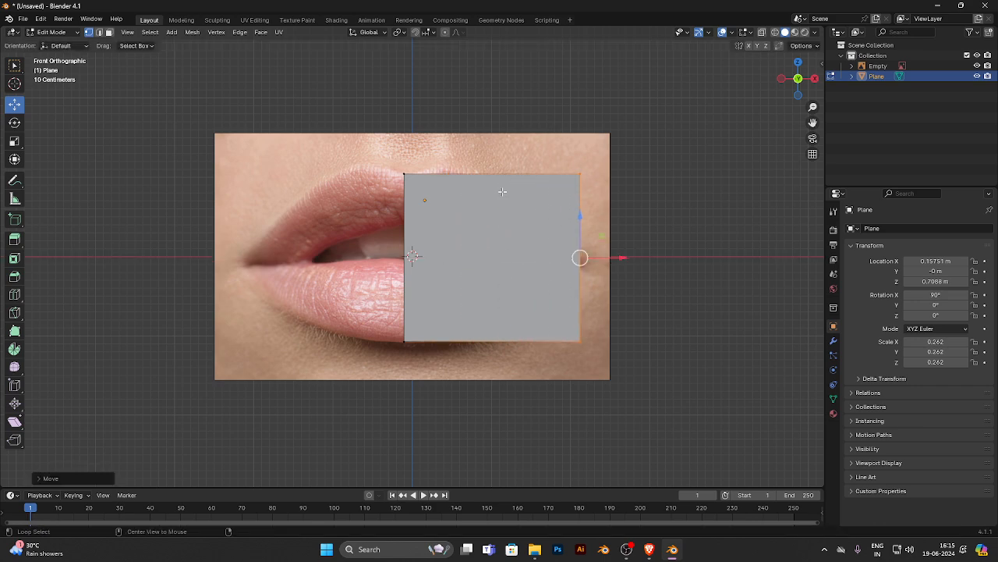
{"action": "key", "text": "KP_7"}
{"action": "left_click_drag", "start_coordinate": [580, 219], "coordinate": [580, 192]}
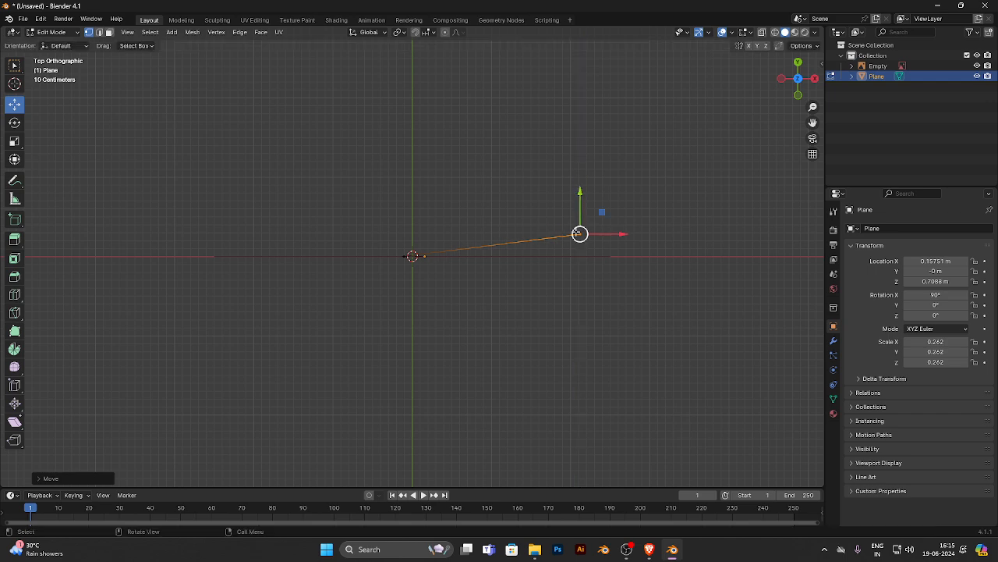
- In Object Mode, move the whole plane forward of the reference image to about Y -0.408 m
{"action": "scroll", "coordinate": [575, 226], "scroll_direction": "down", "scroll_amount": 4}
{"action": "key", "text": "ctrl+z"}
{"action": "key", "text": "Tab"}
{"action": "left_click_drag", "start_coordinate": [419, 219], "coordinate": [419, 234]}
{"action": "left_click", "coordinate": [515, 254]}
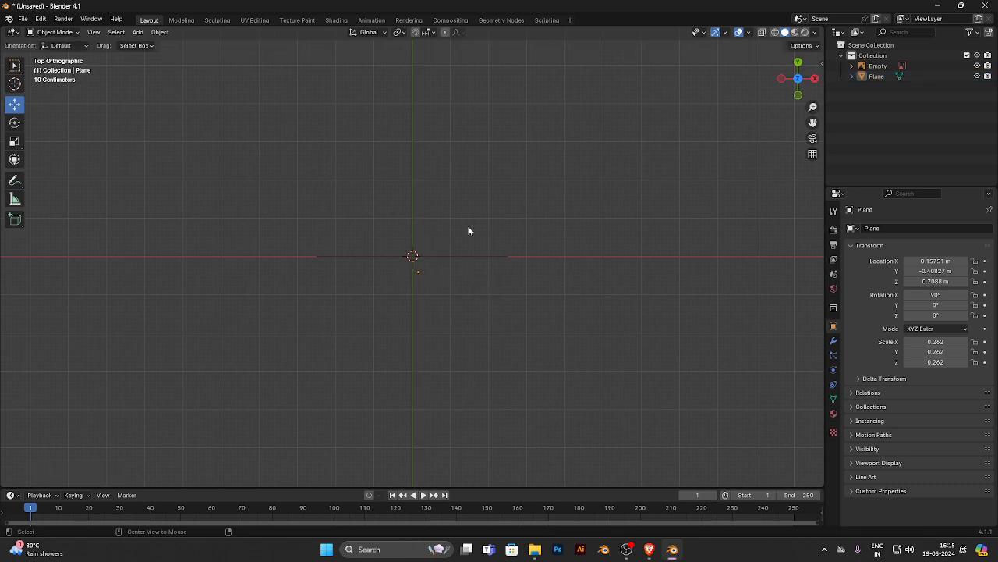
- In Edit Mode, lower the plane's upper outer vertex along Z to the mouth corner in front view
{"action": "middle_click_drag", "start_coordinate": [470, 230], "coordinate": [424, 328]}
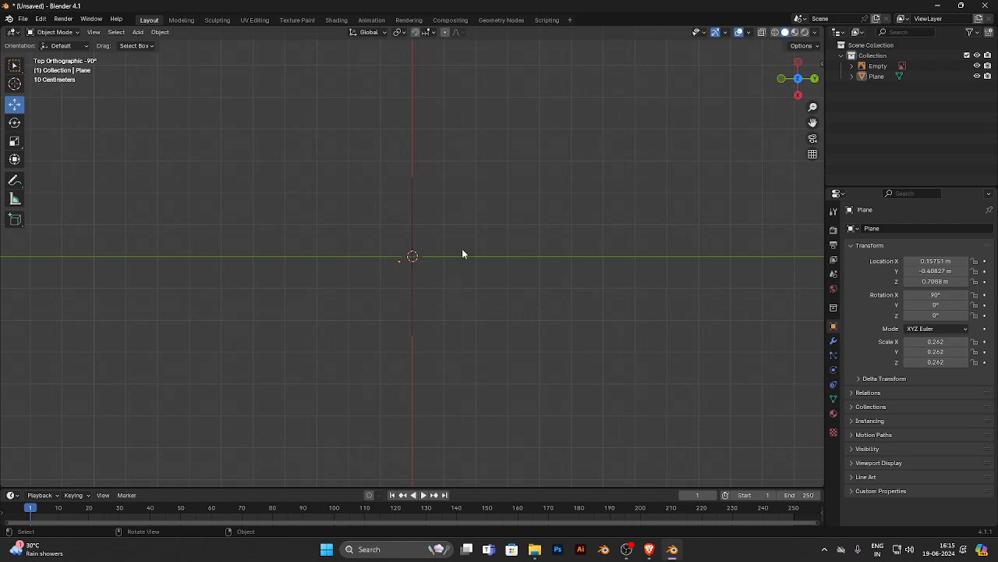
{"action": "key", "text": "Tab"}
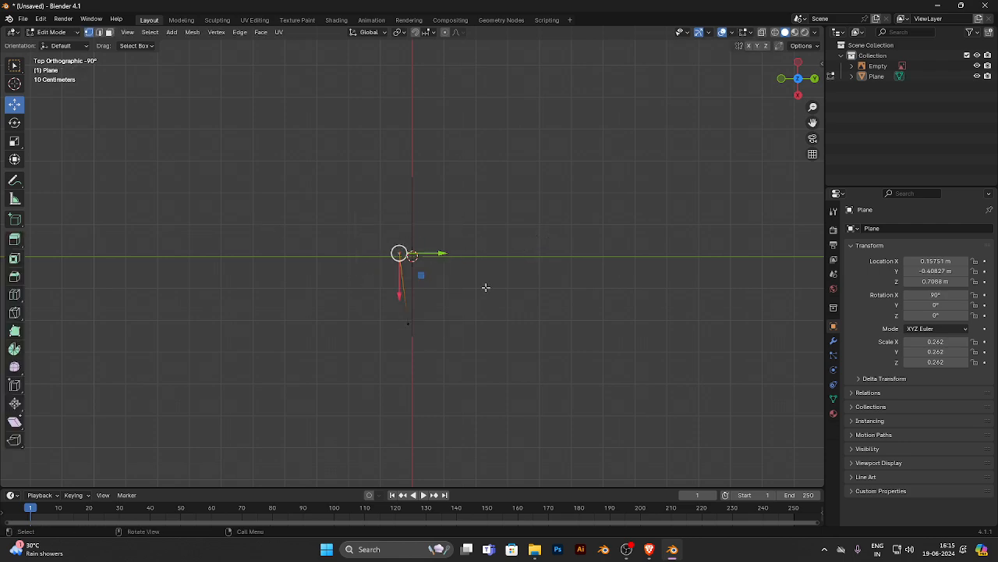
{"action": "middle_click_drag", "start_coordinate": [486, 287], "coordinate": [349, 282], "text": "alt"}
{"action": "middle_click_drag", "start_coordinate": [453, 221], "coordinate": [484, 272], "text": "alt"}
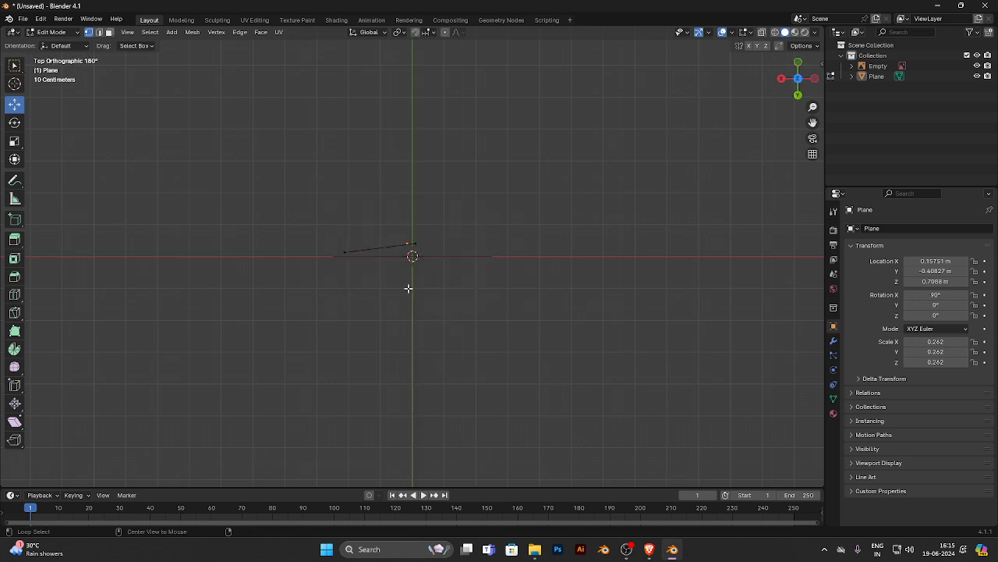
{"action": "middle_click_drag", "start_coordinate": [368, 239], "coordinate": [471, 248]}
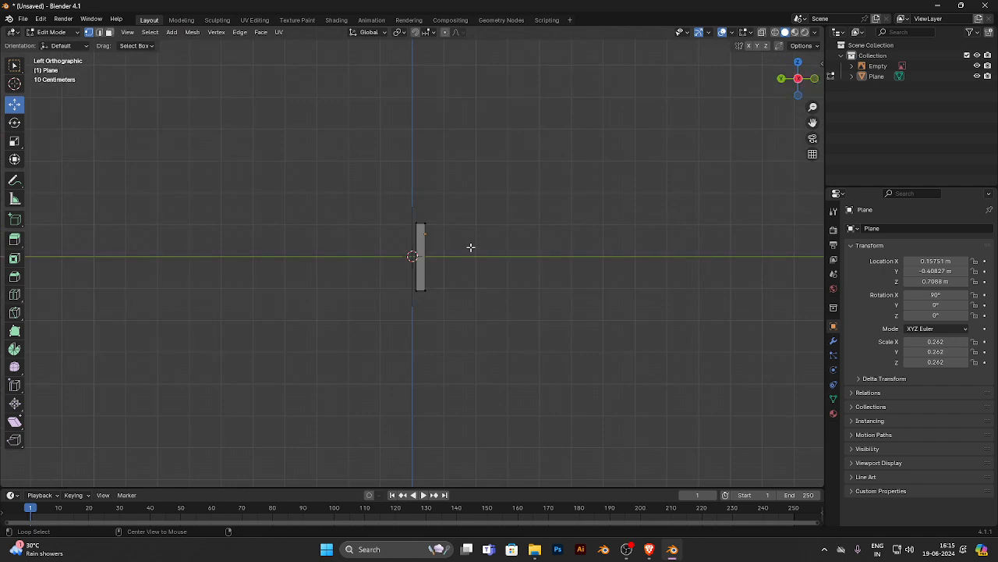
{"action": "middle_click_drag", "start_coordinate": [361, 268], "coordinate": [216, 263], "text": "alt"}
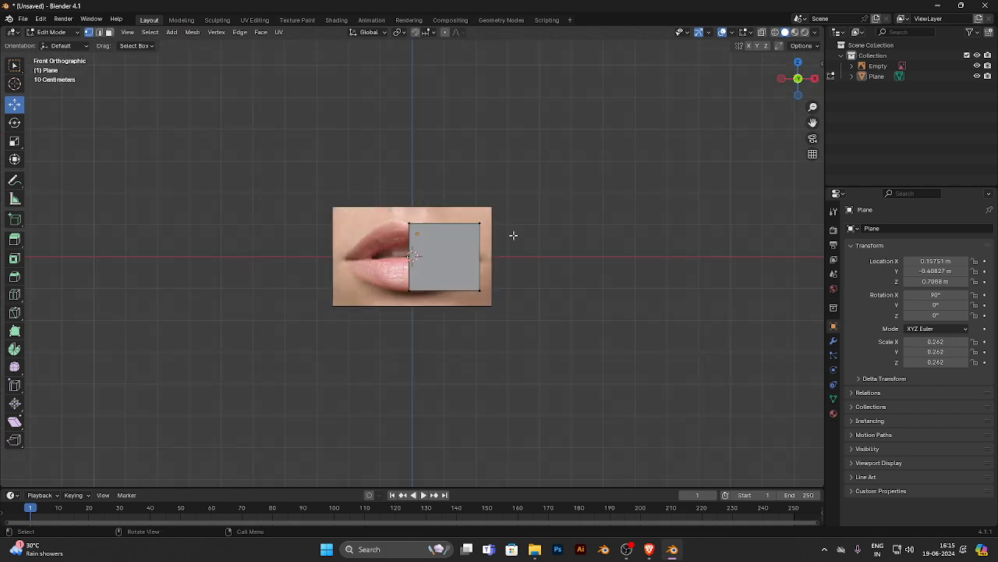
{"action": "scroll", "coordinate": [492, 219], "scroll_direction": "up", "scroll_amount": 5}
{"action": "left_click", "coordinate": [580, 173]}
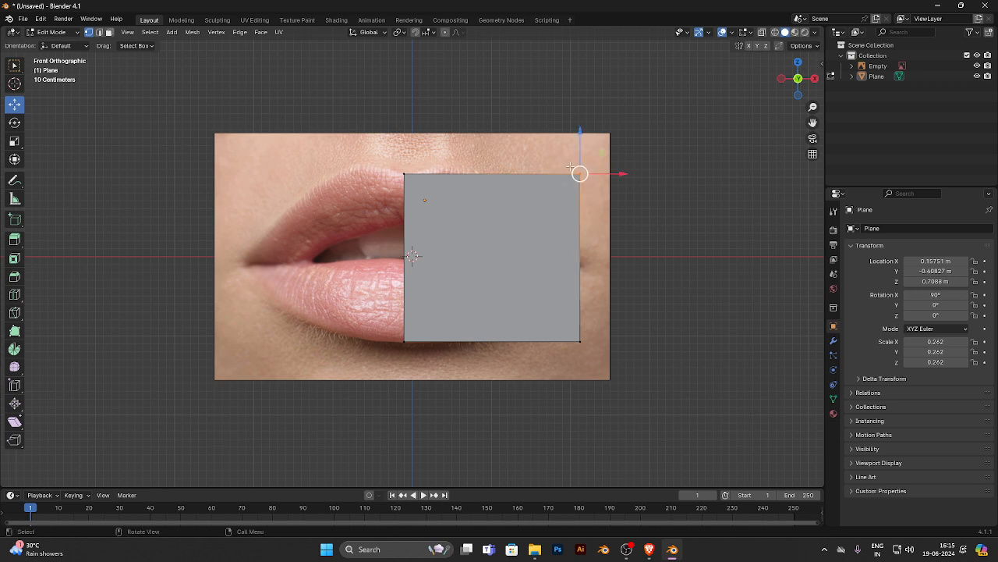
{"action": "key", "text": "g"}
{"action": "key", "text": "z"}
{"action": "left_click", "coordinate": [569, 224]}
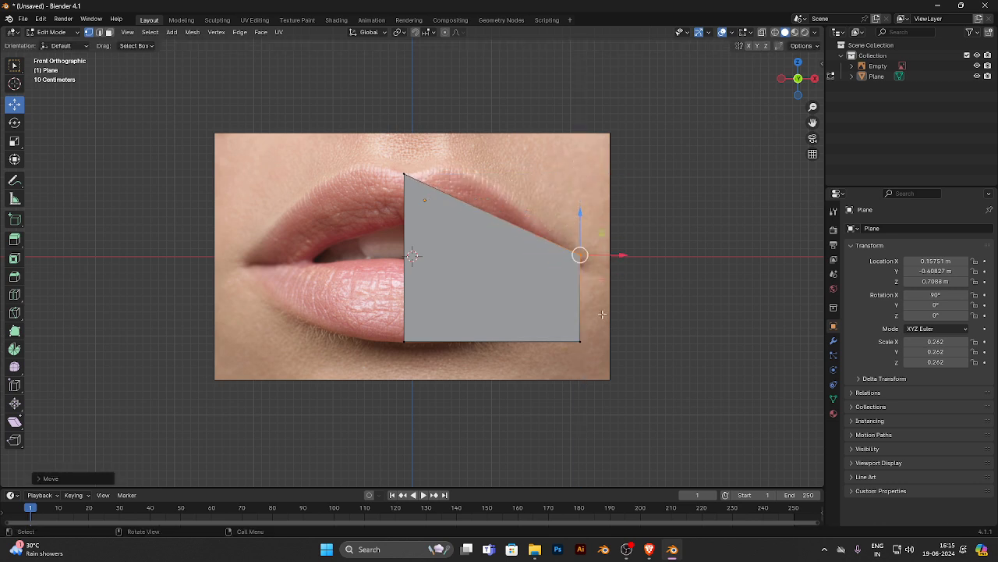
- Raise the plane's lower outer vertex along Z to just below the mouth corner
{"action": "left_click", "coordinate": [578, 340]}
{"action": "key", "text": "g"}
{"action": "key", "text": "z"}
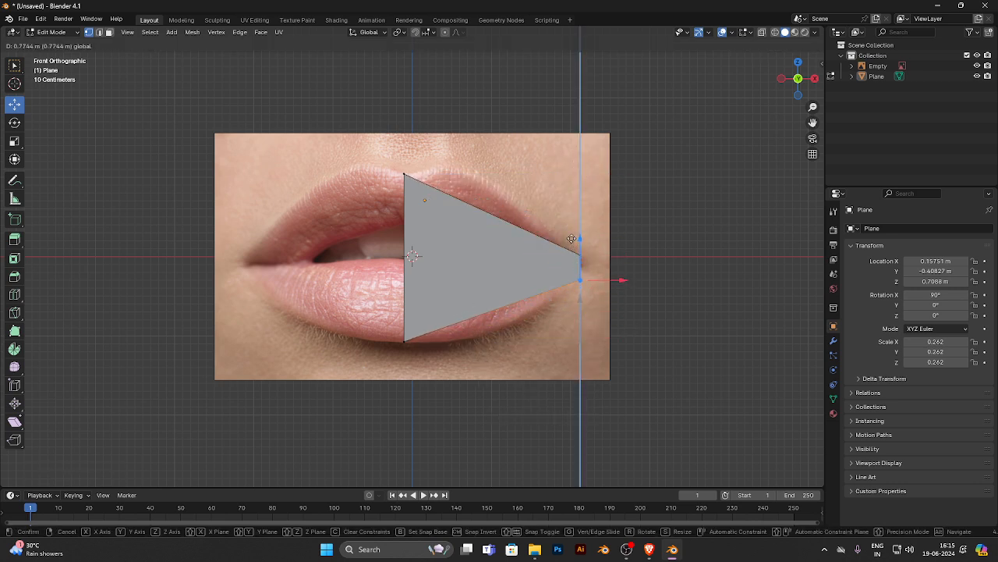
{"action": "left_click", "coordinate": [565, 231]}
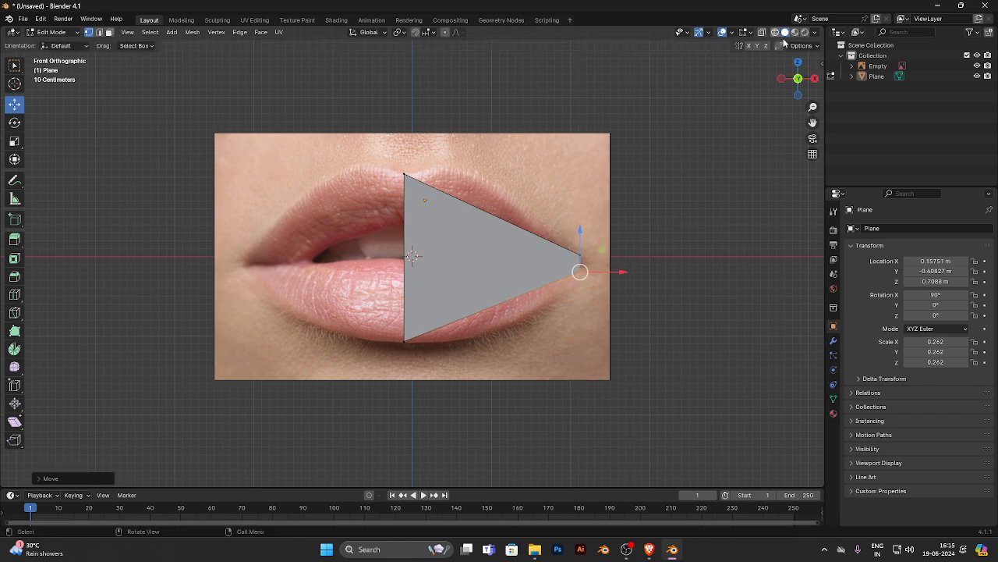
- Switch to see-through wireframe display and add a vertical loop cut past the plane's middle, towards the mouth corner
{"action": "key", "text": "alt+z"}
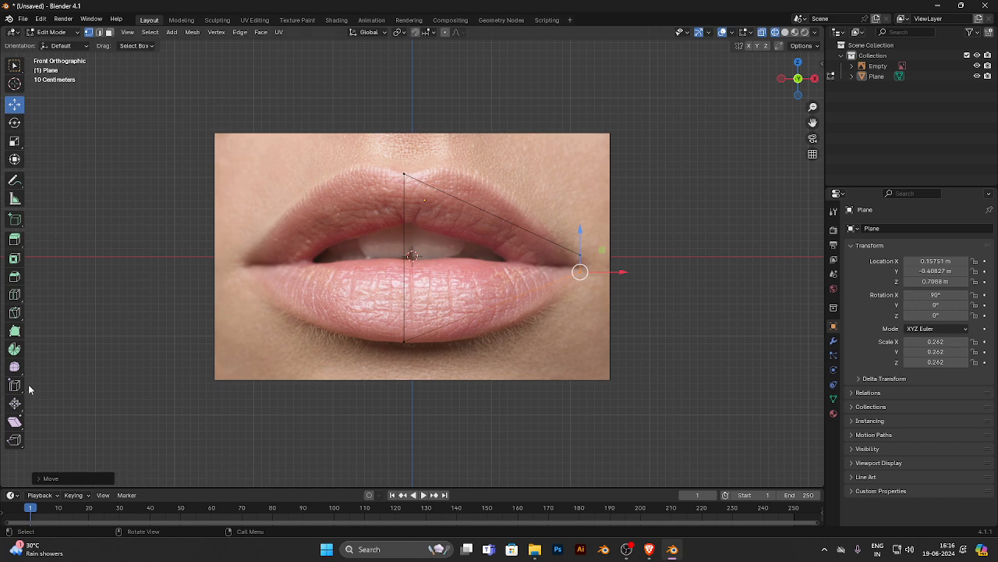
{"action": "left_click", "coordinate": [14, 312]}
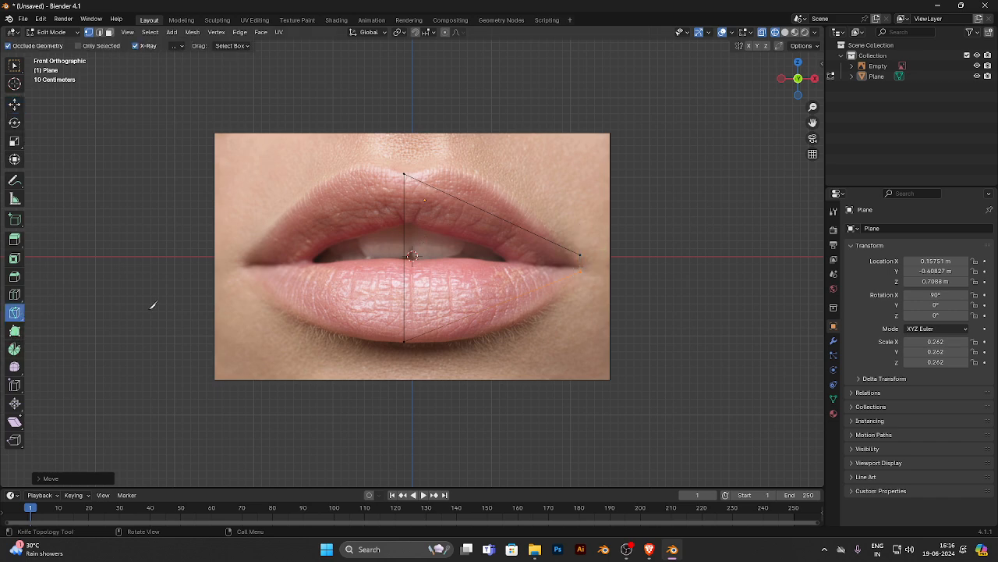
{"action": "left_click", "coordinate": [14, 294]}
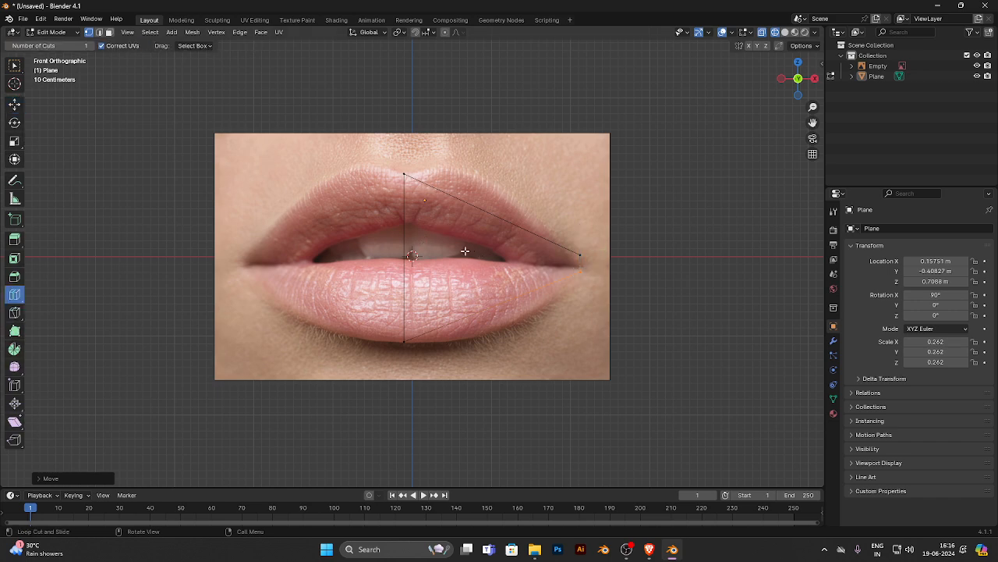
{"action": "left_click_drag", "start_coordinate": [455, 191], "coordinate": [470, 198]}
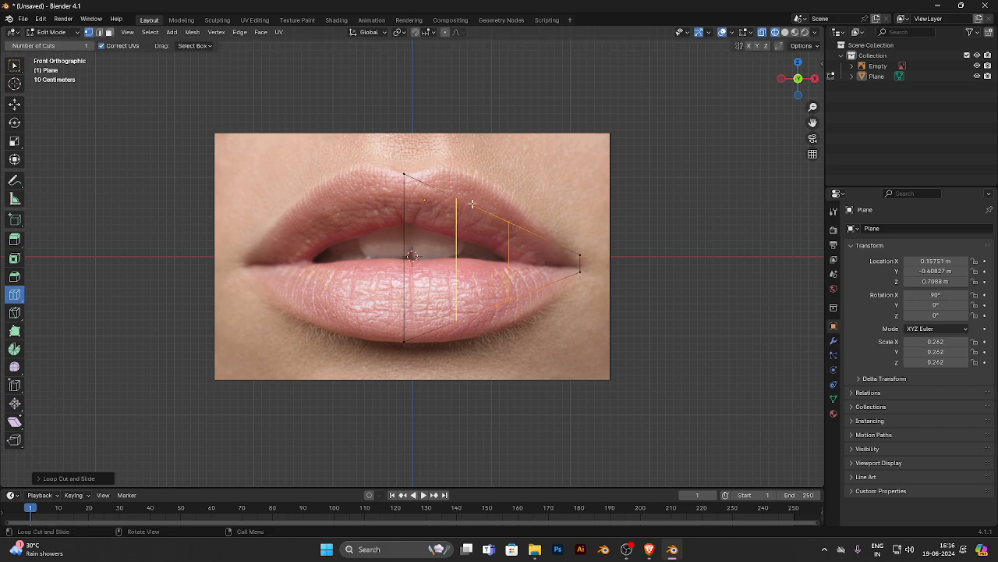
{"action": "left_click", "coordinate": [14, 108]}
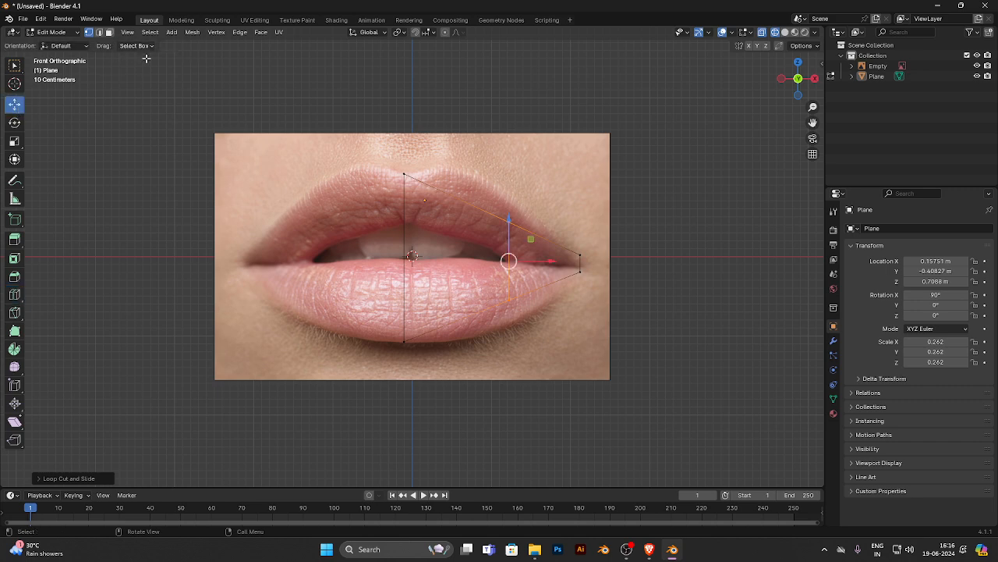
{"action": "key", "text": "g"}
{"action": "left_click", "coordinate": [501, 194]}
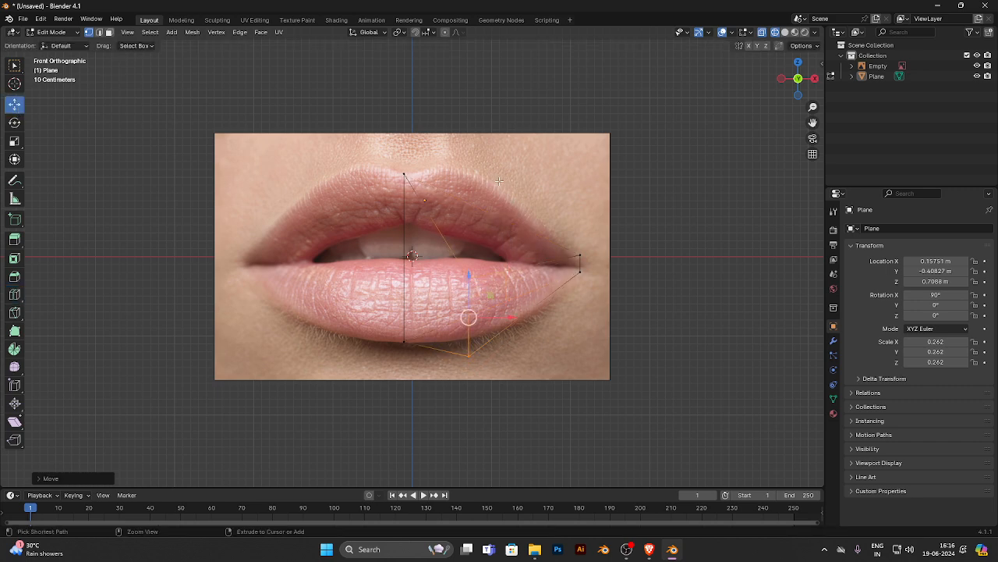
{"action": "key", "text": "ctrl+z"}
- Move the loop cut's end vertices onto the lip outline and add another vertical cut midway between it and the centre edge
{"action": "left_click_drag", "start_coordinate": [508, 233], "coordinate": [508, 175]}
{"action": "left_click_drag", "start_coordinate": [521, 315], "coordinate": [509, 288]}
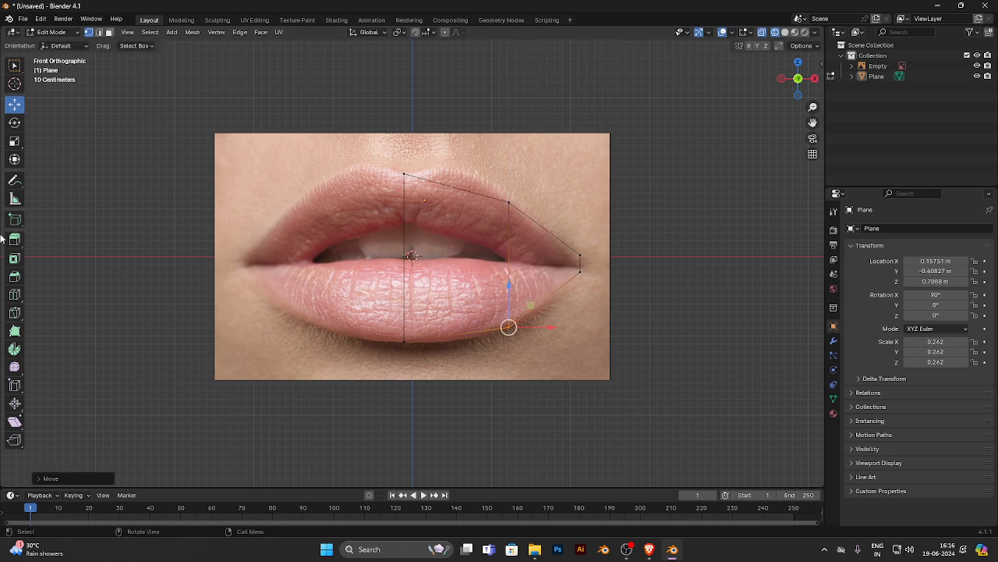
{"action": "left_click", "coordinate": [14, 294]}
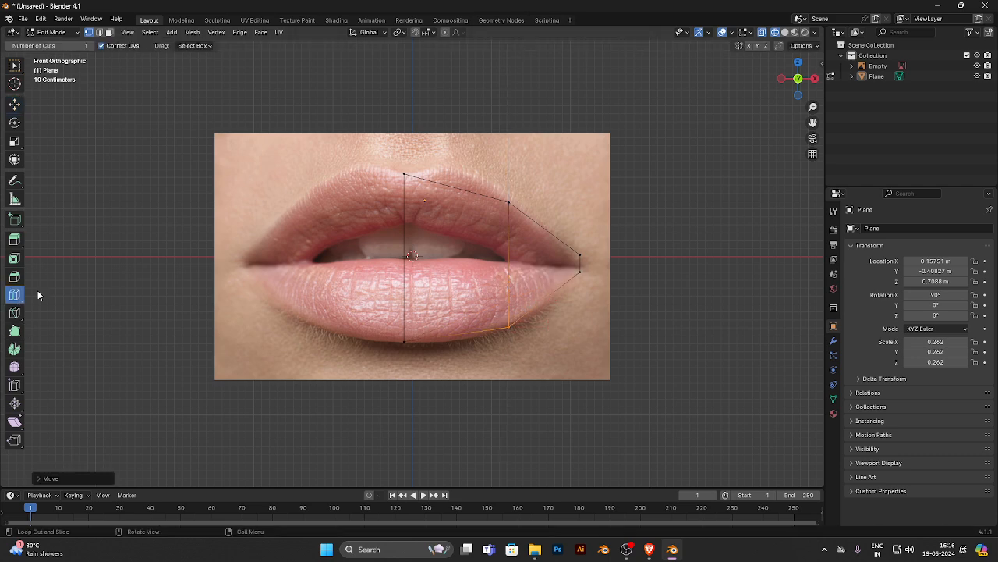
{"action": "left_click", "coordinate": [469, 187]}
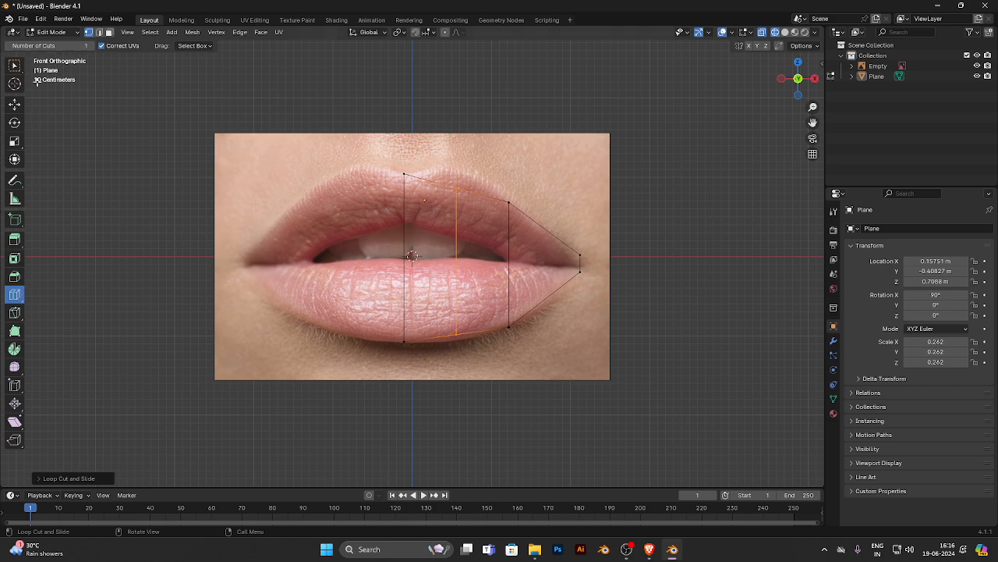
- Raise the new cut's upper vertex to the upper lip's peak and fit the centre edge's top vertex to the dip
{"action": "left_click", "coordinate": [14, 103]}
{"action": "left_click", "coordinate": [456, 187]}
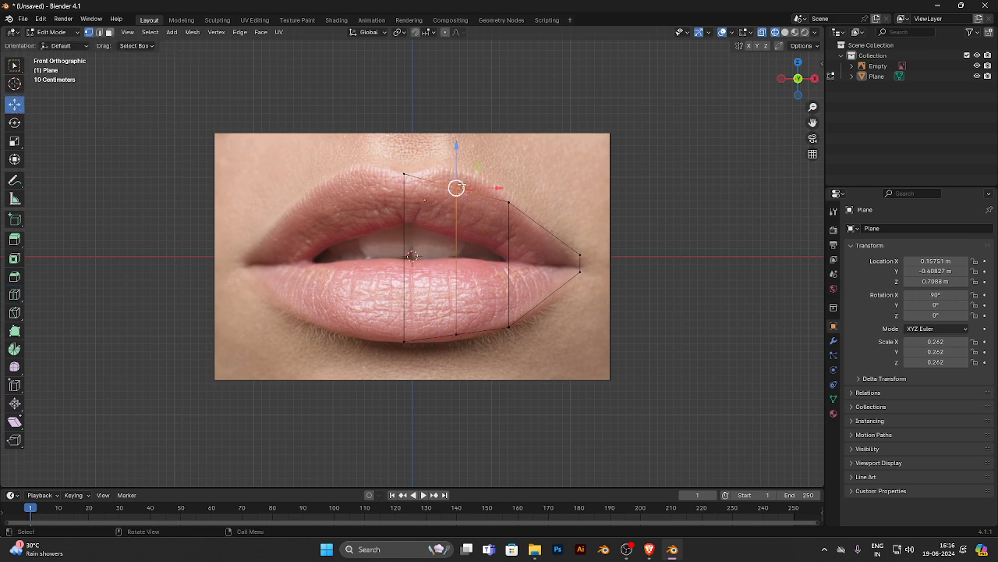
{"action": "left_click_drag", "start_coordinate": [457, 187], "coordinate": [457, 164]}
{"action": "left_click", "coordinate": [403, 170]}
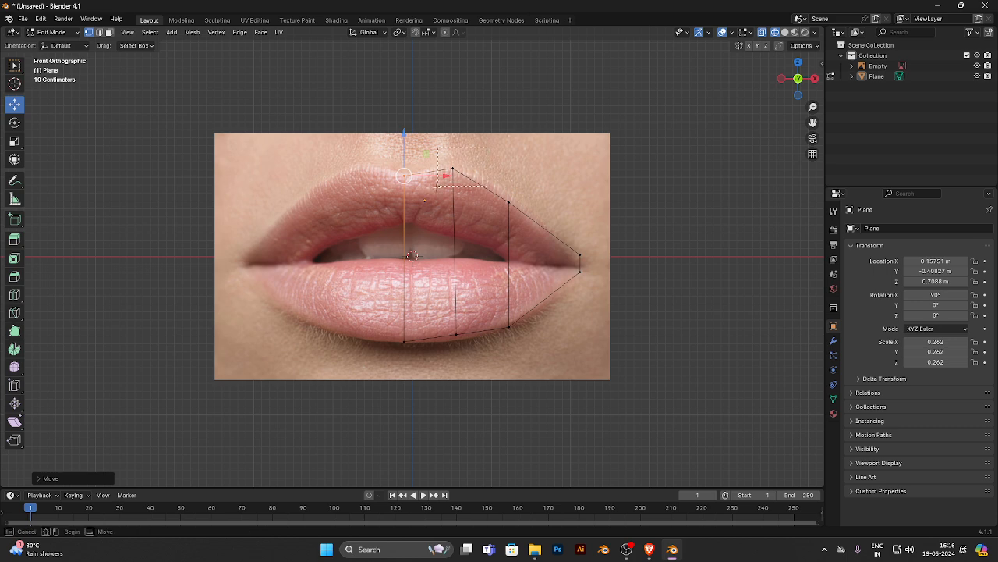
{"action": "left_click", "coordinate": [464, 164]}
{"action": "left_click_drag", "start_coordinate": [465, 163], "coordinate": [460, 165]}
- Move the new cut's lower vertex down onto the lower lip outline and slightly towards the centre
{"action": "left_click", "coordinate": [456, 334]}
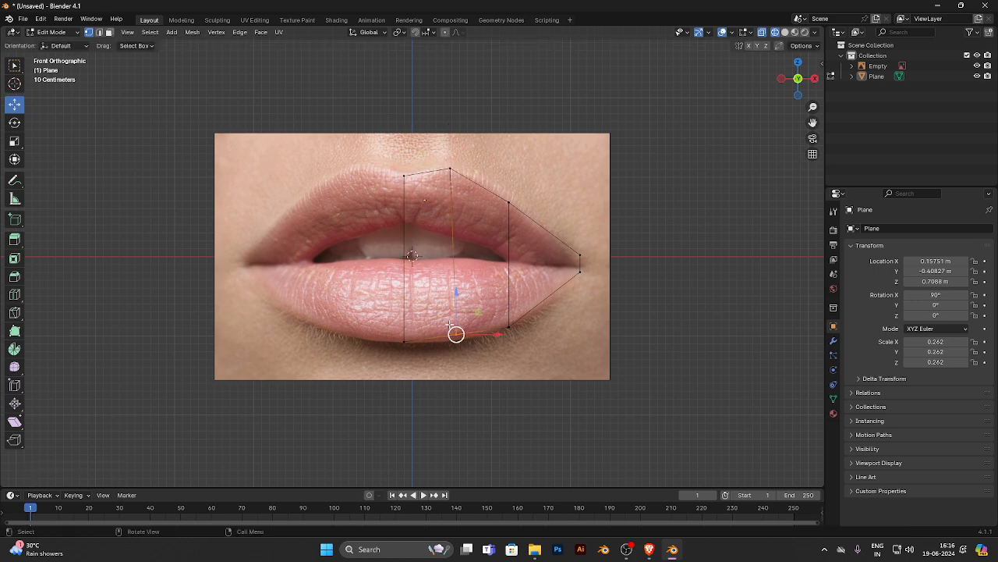
{"action": "left_click_drag", "start_coordinate": [456, 293], "coordinate": [457, 304]}
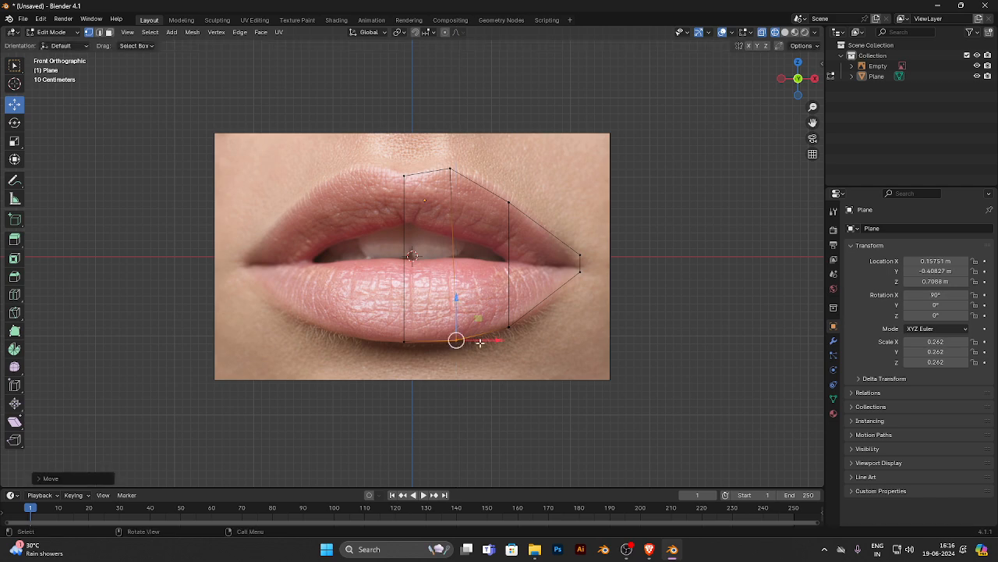
{"action": "left_click_drag", "start_coordinate": [456, 340], "coordinate": [449, 338]}
- Fit the outer vertical cut's upper and lower vertices to the lip outline, moving both slightly towards the centre
{"action": "left_click_drag", "start_coordinate": [476, 138], "coordinate": [428, 212]}
{"action": "left_click_drag", "start_coordinate": [532, 175], "coordinate": [498, 188]}
{"action": "left_click", "coordinate": [508, 326]}
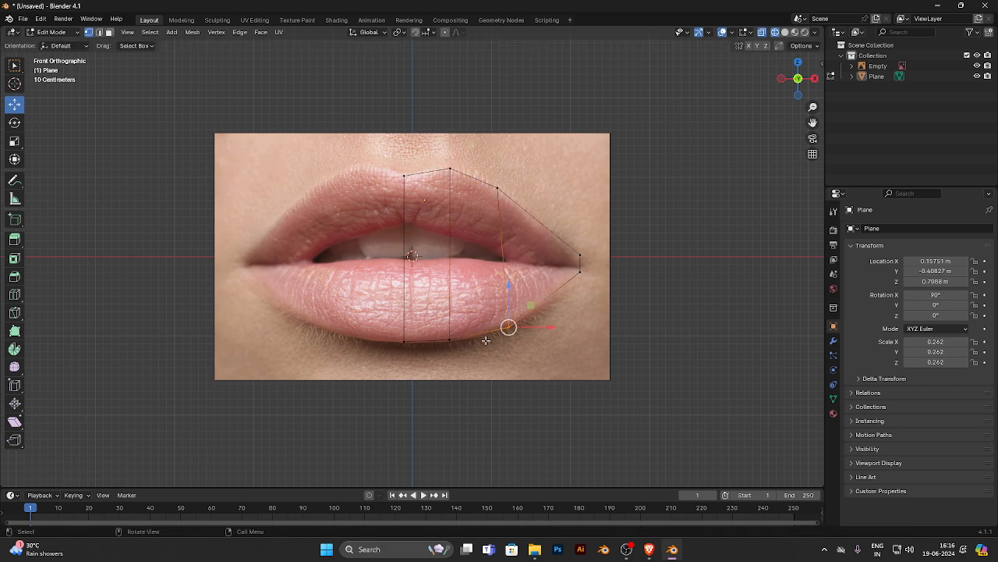
{"action": "left_click_drag", "start_coordinate": [508, 327], "coordinate": [499, 329]}
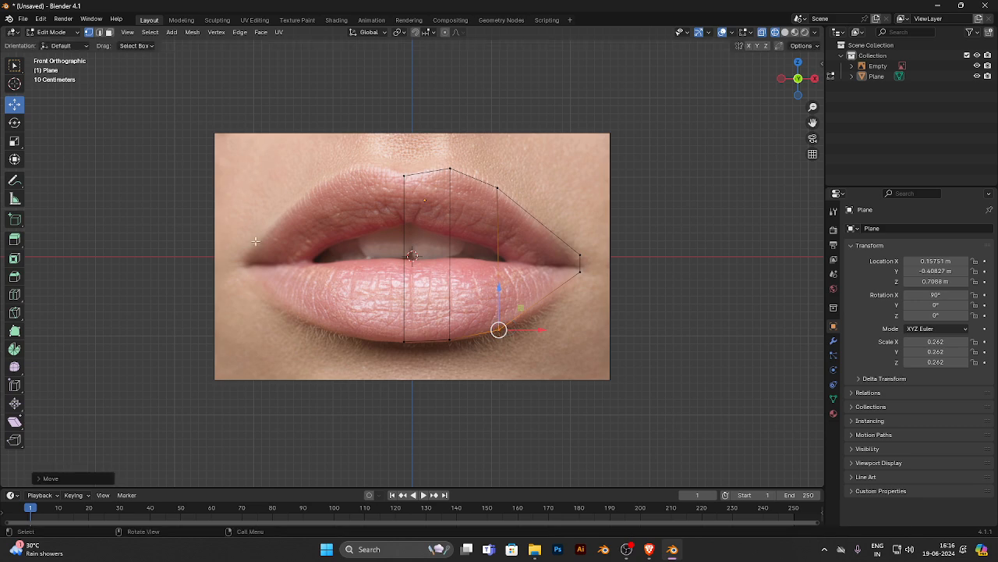
- Add a vertical loop cut midway between the outer cut and the mouth corner and fit its end vertices to the lip outline
{"action": "left_click", "coordinate": [15, 294]}
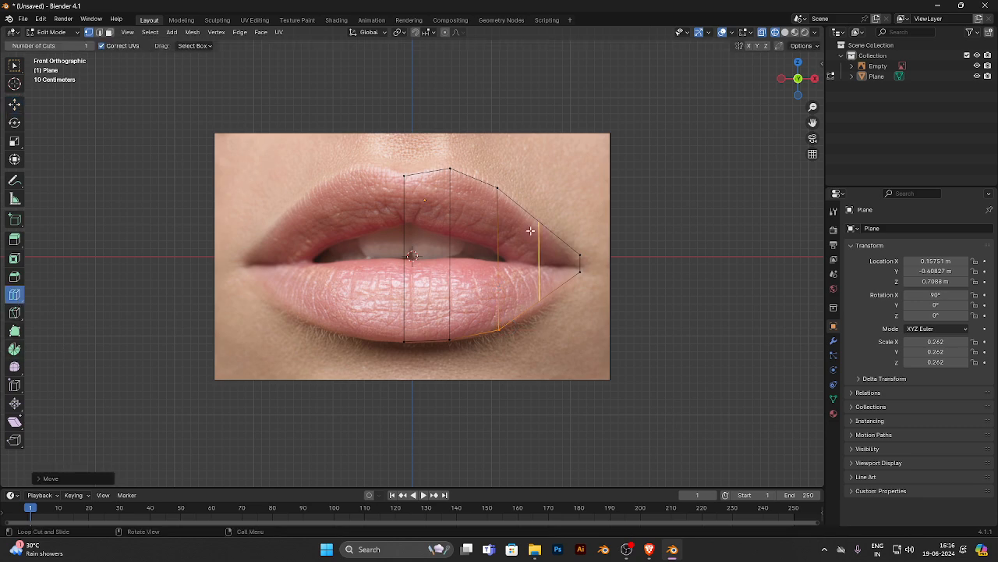
{"action": "left_click", "coordinate": [14, 104]}
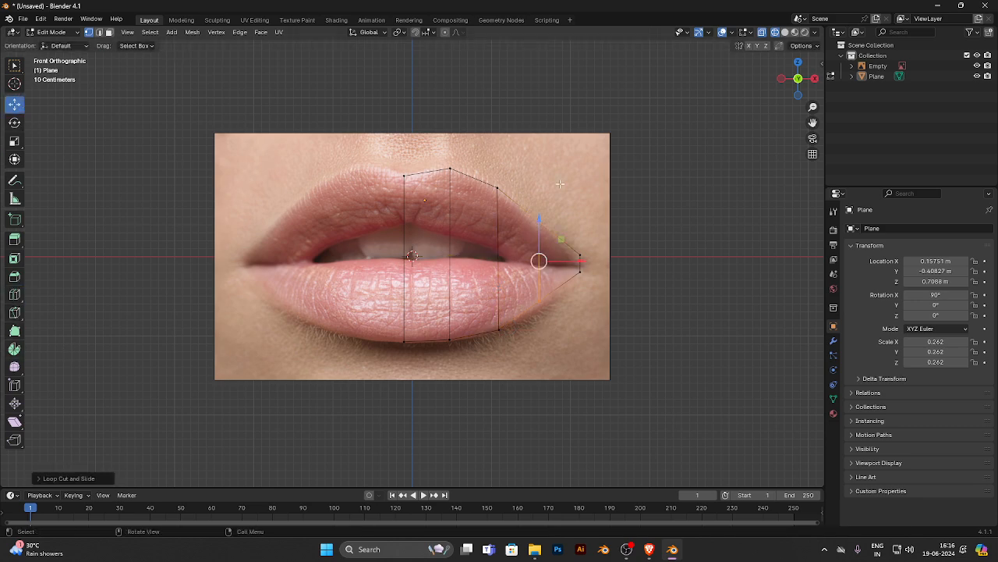
{"action": "left_click_drag", "start_coordinate": [538, 185], "coordinate": [542, 192]}
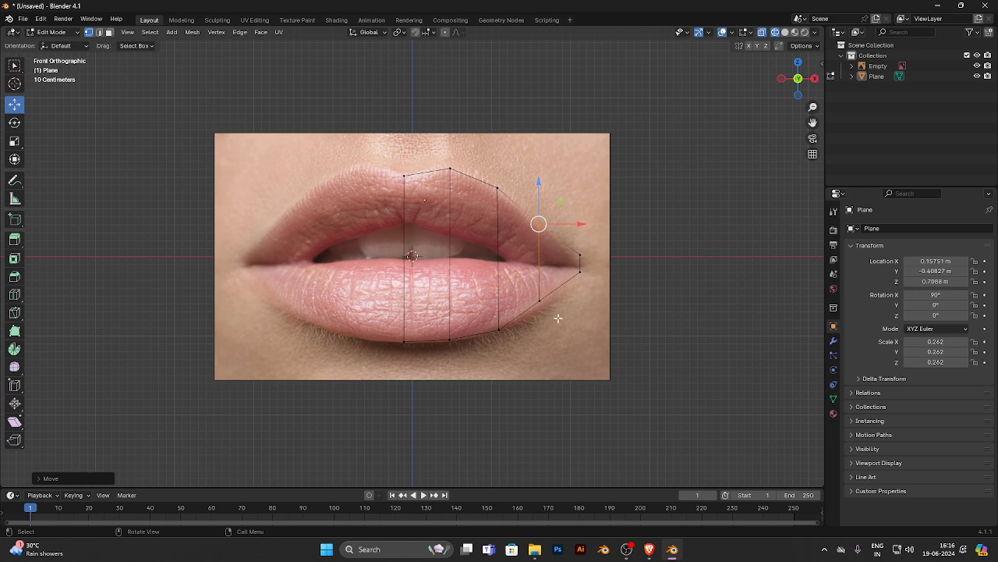
{"action": "left_click", "coordinate": [538, 301]}
{"action": "left_click_drag", "start_coordinate": [539, 275], "coordinate": [540, 284]}
{"action": "left_click", "coordinate": [538, 225]}
{"action": "left_click_drag", "start_coordinate": [544, 191], "coordinate": [545, 195]}
- Lower the upper vertex of the mouth-corner edge to narrow the tip of the shape
{"action": "left_click_drag", "start_coordinate": [506, 130], "coordinate": [445, 201]}
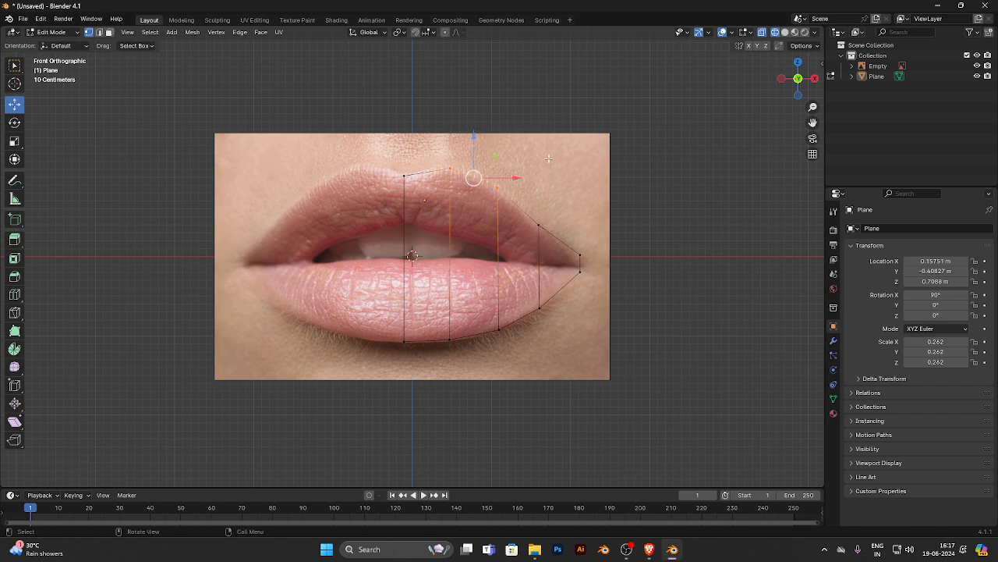
{"action": "left_click_drag", "start_coordinate": [549, 159], "coordinate": [477, 204]}
{"action": "left_click_drag", "start_coordinate": [498, 150], "coordinate": [498, 151]}
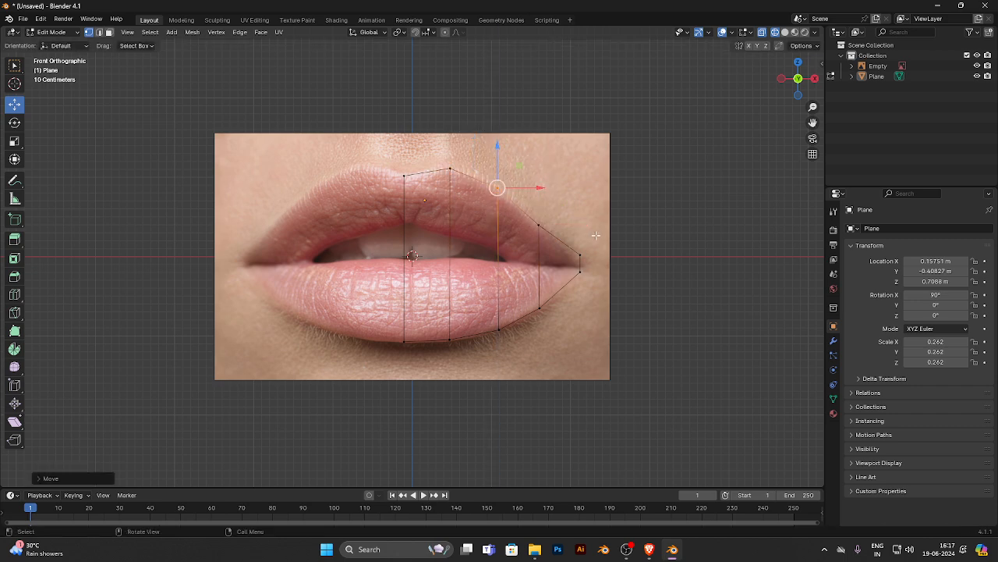
{"action": "left_click", "coordinate": [581, 255]}
{"action": "left_click_drag", "start_coordinate": [579, 221], "coordinate": [582, 244]}
- In top view, move the vertices of the cuts nearest the centre edge slightly forward along Y
{"action": "middle_click_drag", "start_coordinate": [584, 221], "coordinate": [567, 314]}
{"action": "middle_click_drag", "start_coordinate": [497, 271], "coordinate": [497, 304]}
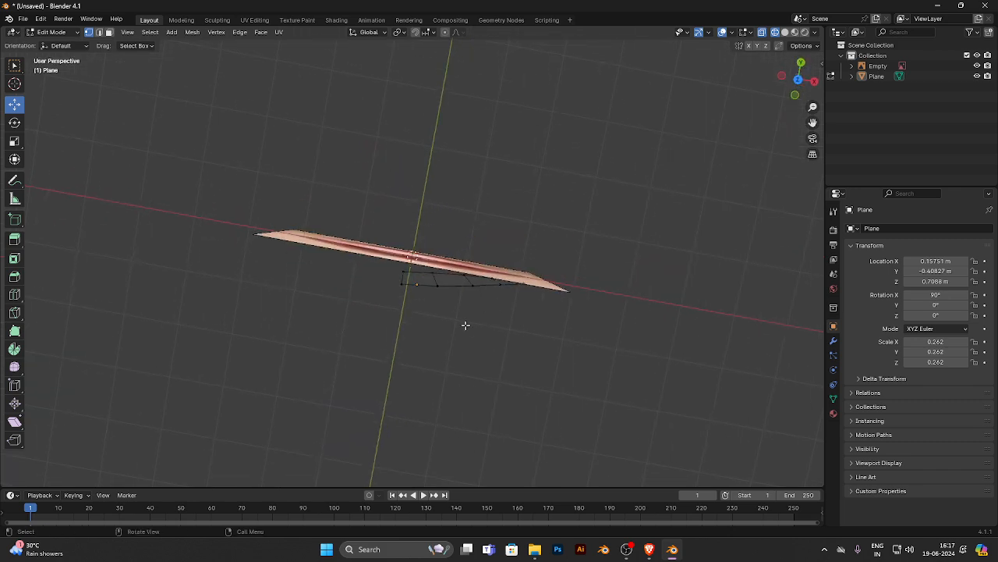
{"action": "key", "text": "KP_1"}
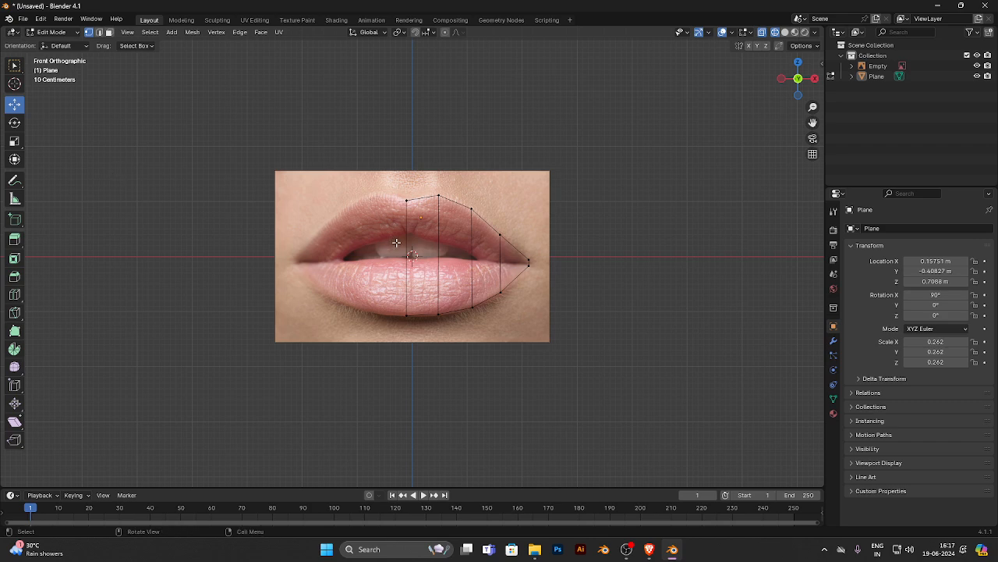
{"action": "left_click_drag", "start_coordinate": [558, 167], "coordinate": [458, 345]}
{"action": "key", "text": "KP_7"}
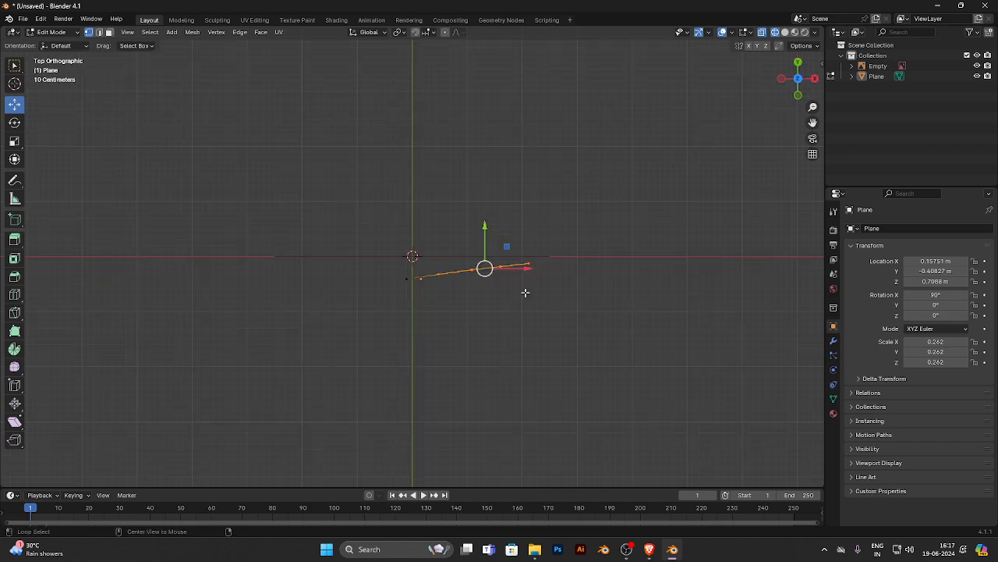
{"action": "left_click", "coordinate": [550, 234]}
{"action": "left_click_drag", "start_coordinate": [422, 248], "coordinate": [484, 285]}
{"action": "mouse_move", "coordinate": [470, 245]}
{"action": "left_mouse_down"}
{"action": "mouse_move", "coordinate": [481, 285]}
{"action": "mouse_move", "coordinate": [474, 248]}
{"action": "left_mouse_up"}
{"action": "left_click", "coordinate": [485, 220]}
{"action": "left_click", "coordinate": [506, 252]}
- Bend the plane into a smooth curve by shifting the outer cuts forward and the mouth-corner edge back along Y
{"action": "scroll", "coordinate": [546, 242], "scroll_direction": "up", "scroll_amount": 5}
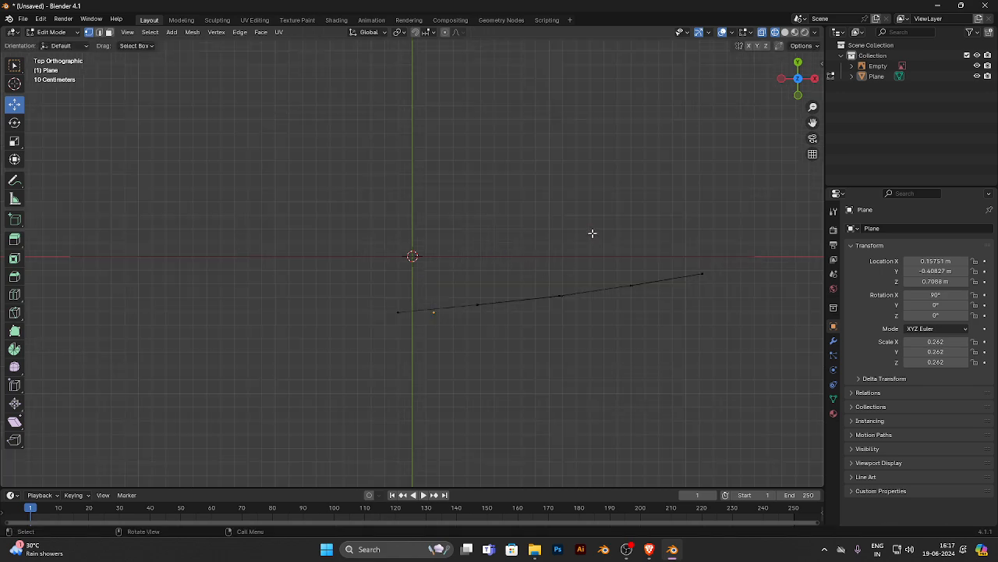
{"action": "left_click_drag", "start_coordinate": [648, 244], "coordinate": [568, 323]}
{"action": "left_click_drag", "start_coordinate": [557, 264], "coordinate": [558, 268]}
{"action": "left_click", "coordinate": [530, 226]}
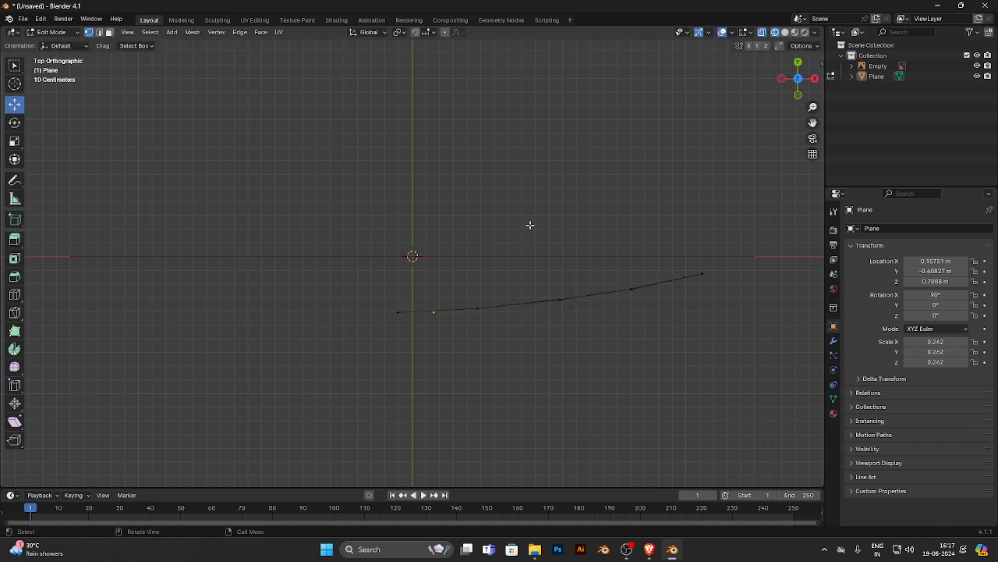
{"action": "left_click_drag", "start_coordinate": [530, 226], "coordinate": [578, 312]}
{"action": "left_click_drag", "start_coordinate": [560, 259], "coordinate": [559, 263]}
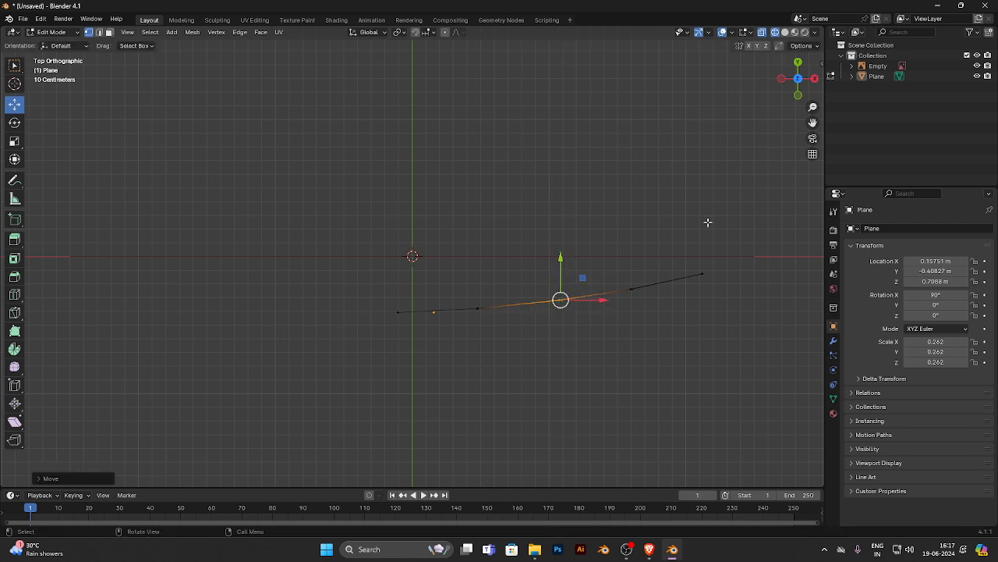
{"action": "left_click_drag", "start_coordinate": [707, 221], "coordinate": [743, 280]}
{"action": "left_click_drag", "start_coordinate": [702, 246], "coordinate": [702, 238]}
{"action": "middle_click_drag", "start_coordinate": [584, 346], "coordinate": [507, 215]}
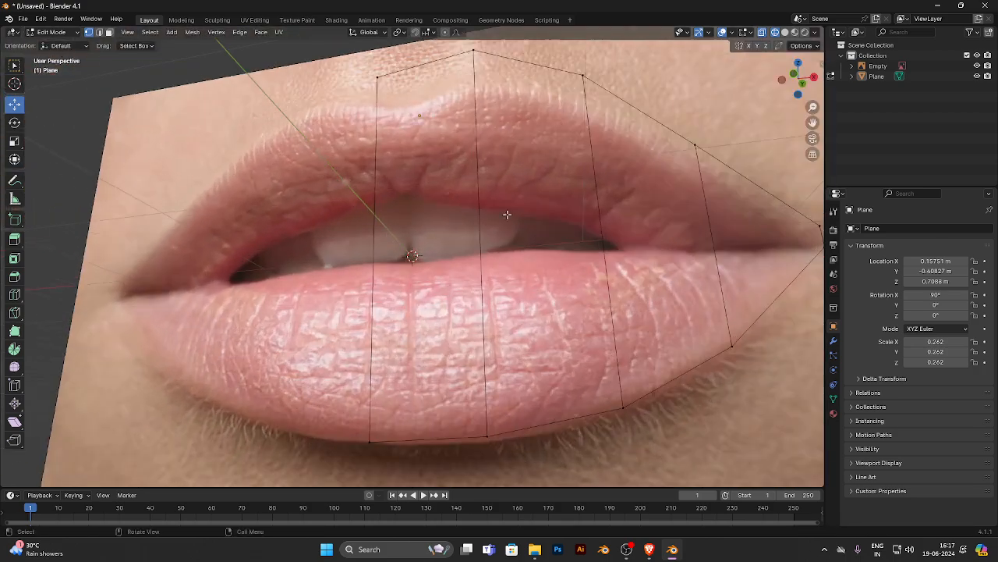
{"action": "middle_click_drag", "start_coordinate": [406, 228], "coordinate": [582, 254]}
{"action": "key", "text": "Tab"}
{"action": "scroll", "coordinate": [521, 271], "scroll_direction": "down", "scroll_amount": 5}
{"action": "middle_click_drag", "start_coordinate": [477, 272], "coordinate": [359, 272], "text": "alt"}
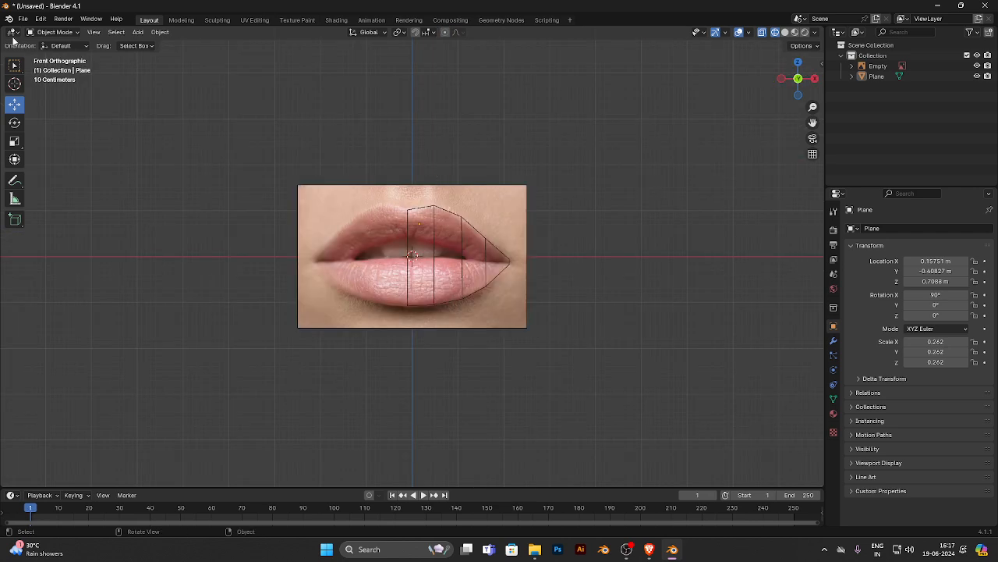
{"action": "key", "text": "Tab"}
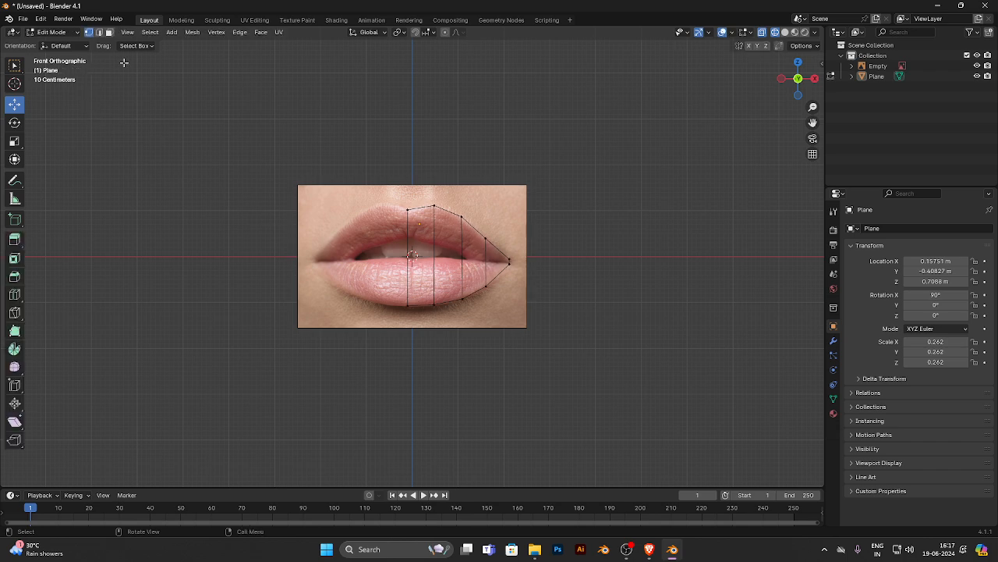
- Switch to edge selection and try picking the plane's outline edges individually
{"action": "left_click", "coordinate": [99, 32]}
{"action": "left_click", "coordinate": [418, 207]}
{"action": "left_click", "coordinate": [416, 312], "text": "ctrl"}
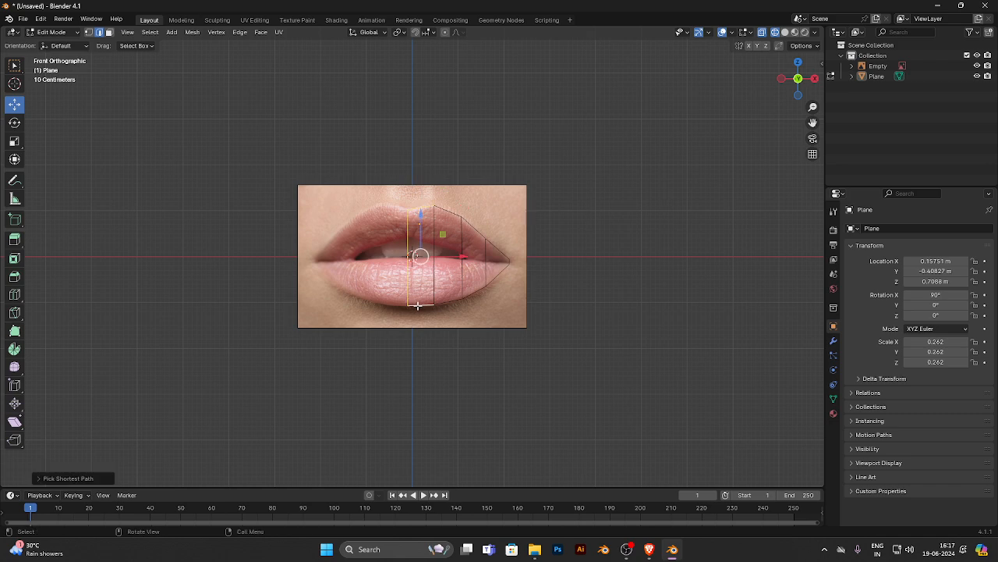
{"action": "scroll", "coordinate": [416, 312], "scroll_direction": "up", "scroll_amount": 1}
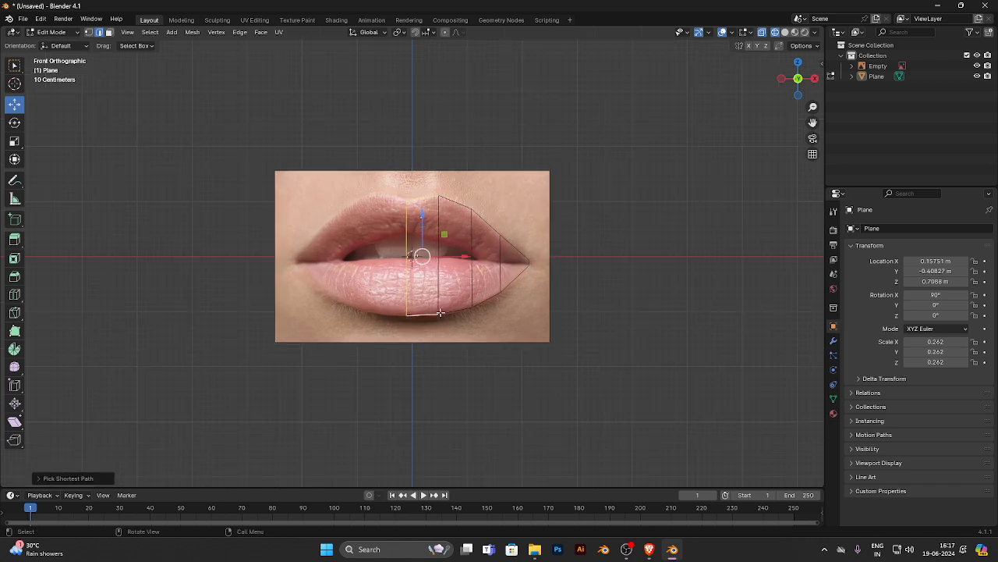
{"action": "left_click", "coordinate": [472, 208], "text": "ctrl"}
{"action": "left_click", "coordinate": [559, 169]}
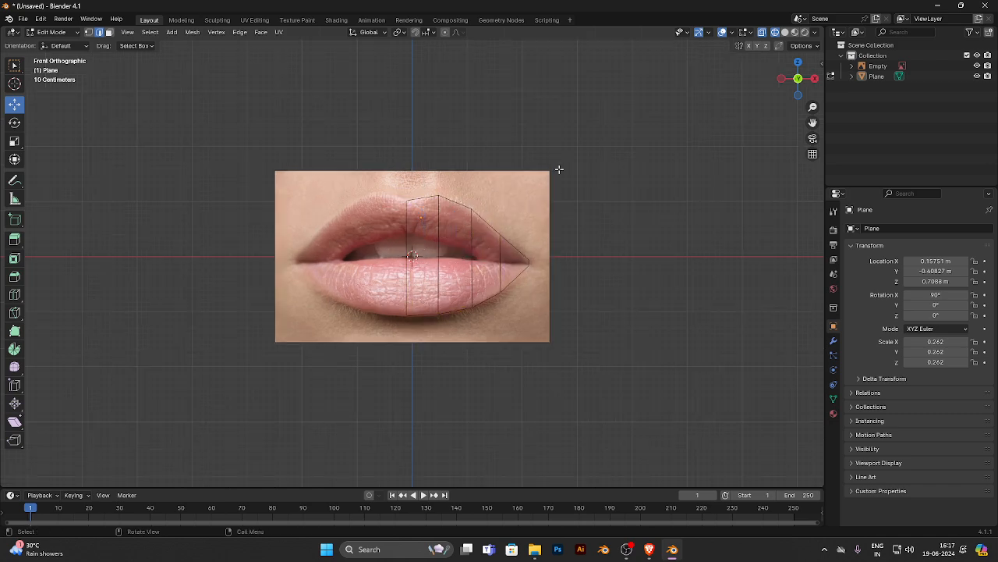
- Select only the plane's boundary edges, including the centre edge but not the inner cuts, and activate the Extrude Region tool
{"action": "left_click_drag", "start_coordinate": [560, 166], "coordinate": [380, 348]}
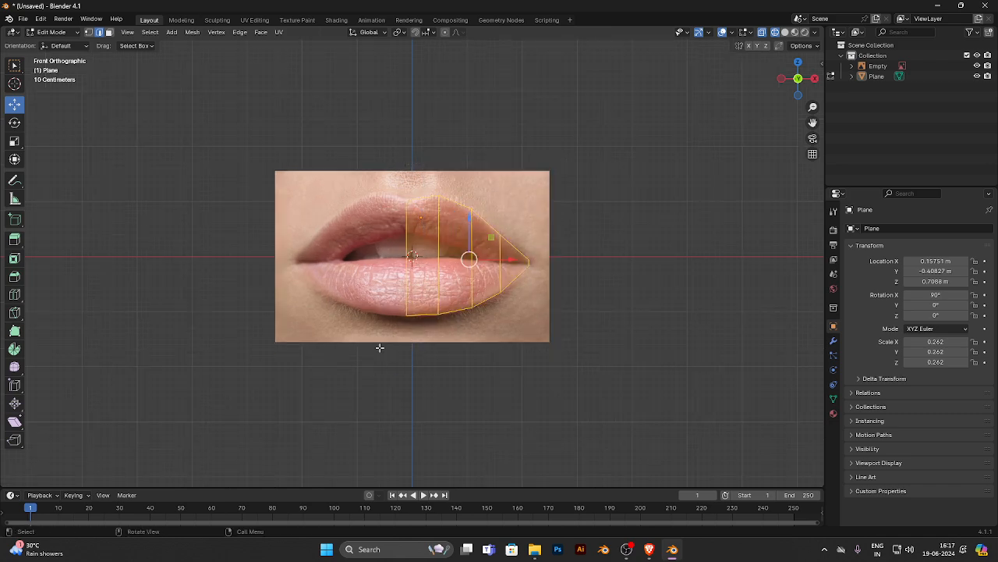
{"action": "left_click", "coordinate": [508, 276], "text": "alt"}
{"action": "scroll", "coordinate": [511, 271], "scroll_direction": "up", "scroll_amount": 2}
{"action": "scroll", "coordinate": [511, 271], "scroll_direction": "down", "scroll_amount": 2}
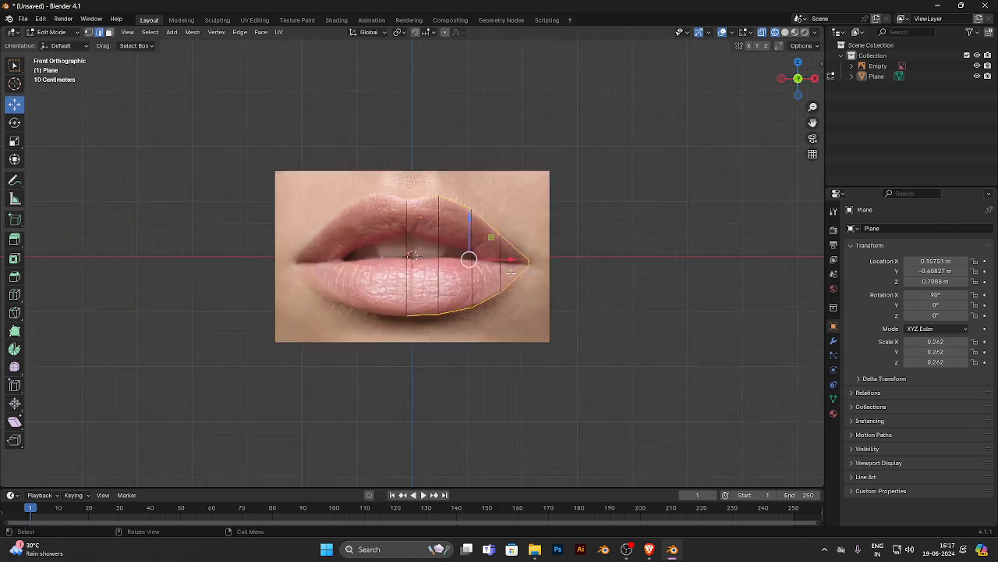
{"action": "left_click", "coordinate": [406, 237], "text": "shift"}
{"action": "key", "text": "KP_5"}
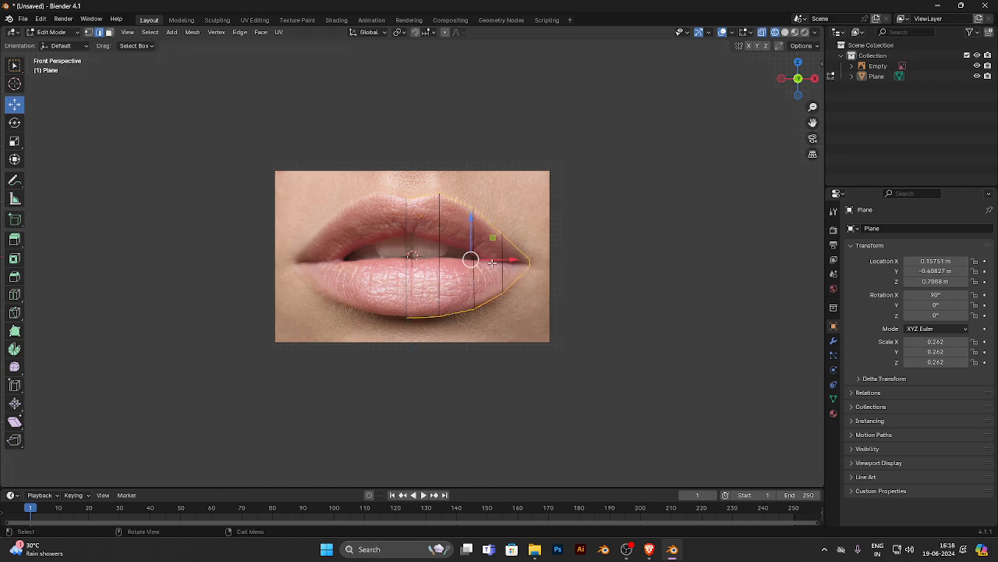
{"action": "scroll", "coordinate": [492, 263], "scroll_direction": "up", "scroll_amount": 3}
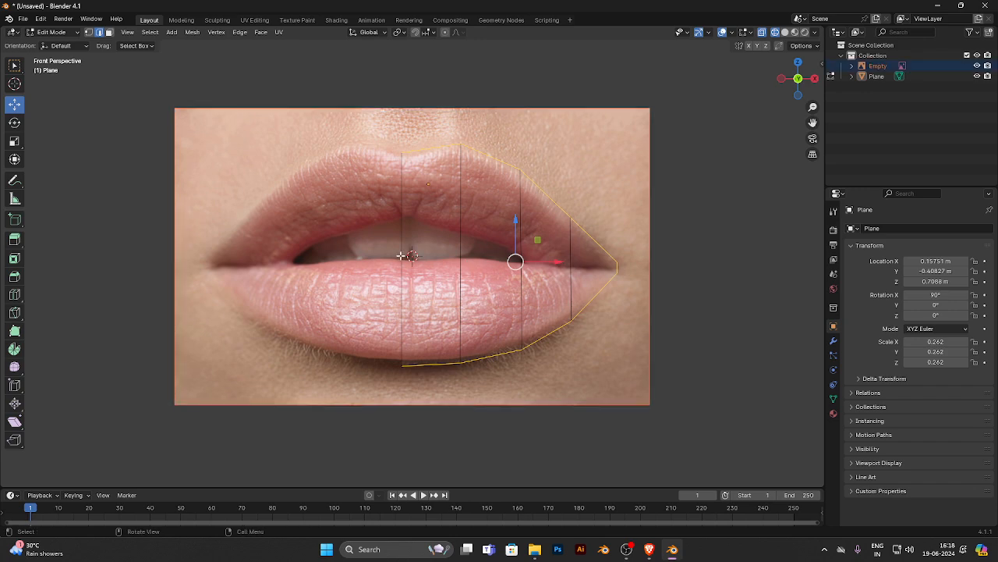
{"action": "left_click", "coordinate": [402, 263]}
{"action": "left_click", "coordinate": [15, 240]}
{"action": "left_click_drag", "start_coordinate": [529, 262], "coordinate": [551, 275]}
{"action": "key", "text": "ctrl+z"}
{"action": "key", "text": "r"}
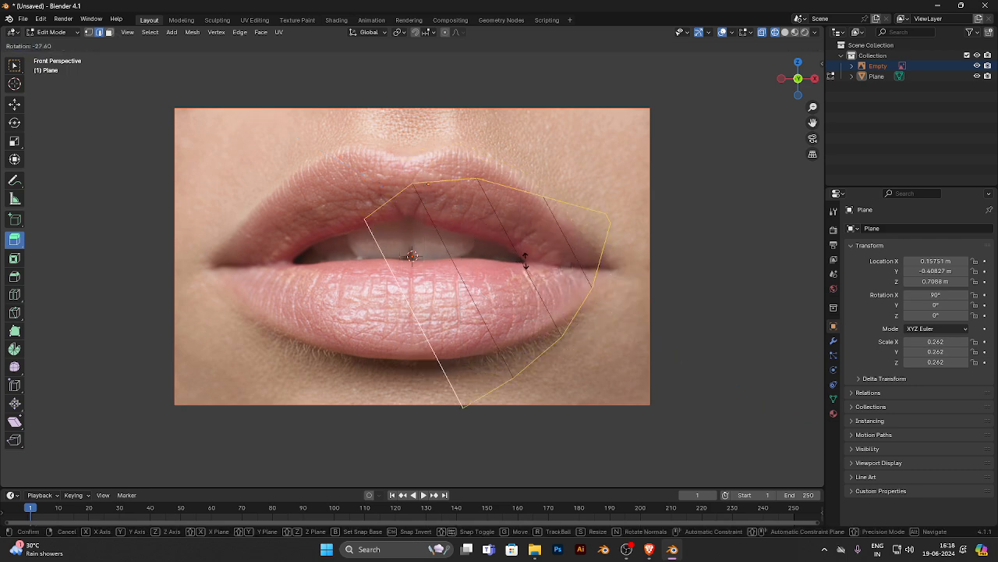
{"action": "right_click", "coordinate": [527, 263]}
{"action": "key", "text": "r"}
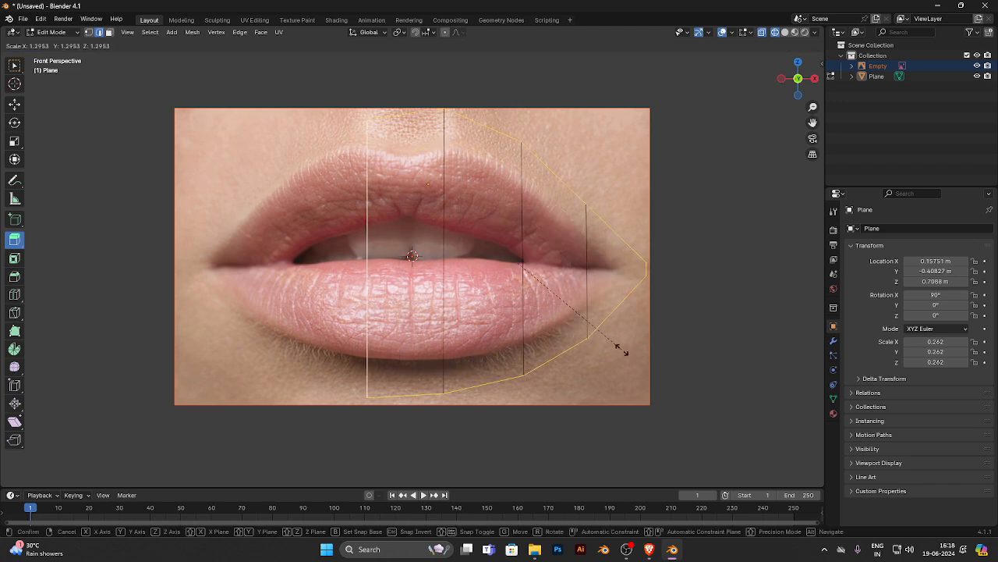
{"action": "right_click", "coordinate": [614, 346]}
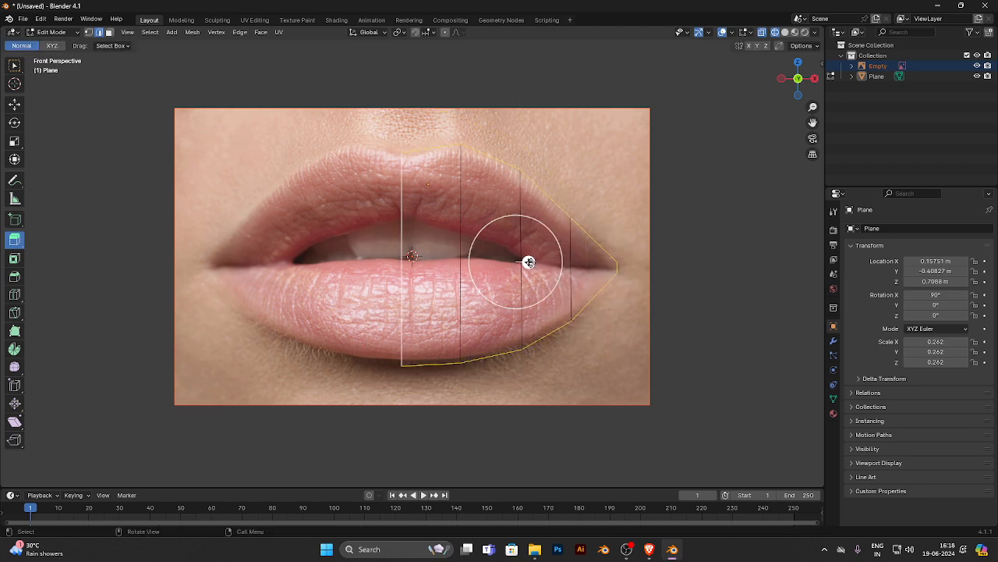
- Extrude the boundary edges into a surrounding band scaled about 1.43 times, and shift its outer loop along X towards the mouth corner
{"action": "left_click_drag", "start_coordinate": [529, 263], "coordinate": [534, 267]}
{"action": "key", "text": "s"}
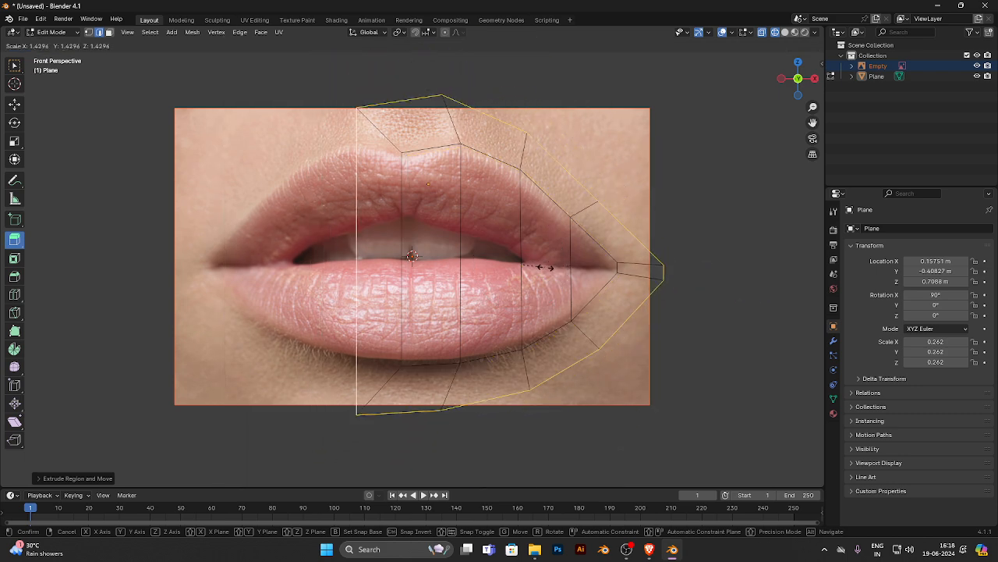
{"action": "left_click", "coordinate": [534, 266]}
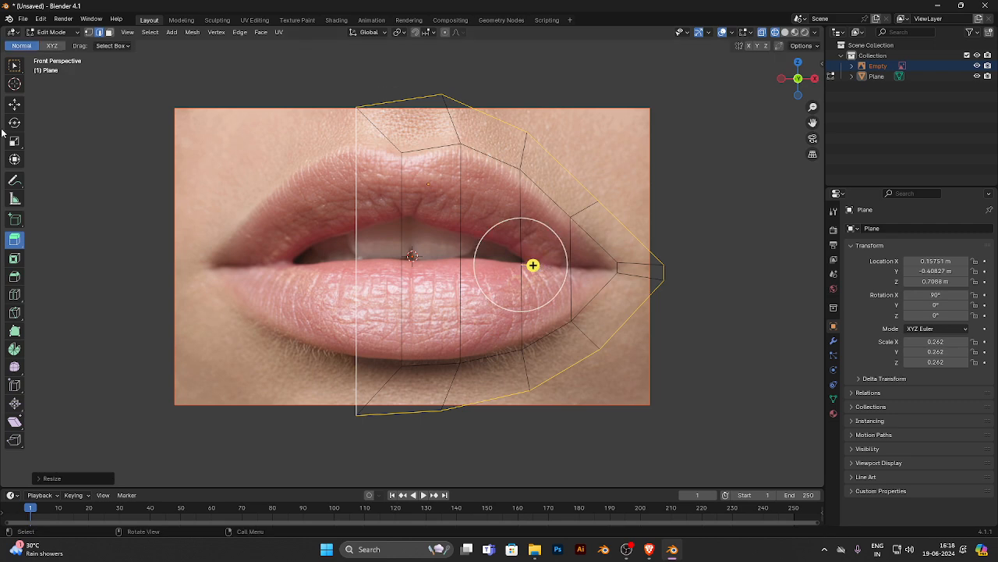
{"action": "left_click", "coordinate": [15, 104]}
{"action": "left_click_drag", "start_coordinate": [554, 263], "coordinate": [589, 269]}
- Hide the reference image in the viewport while keeping the plane visible
{"action": "middle_click_drag", "start_coordinate": [589, 269], "coordinate": [463, 179]}
{"action": "scroll", "coordinate": [463, 179], "scroll_direction": "down", "scroll_amount": 3}
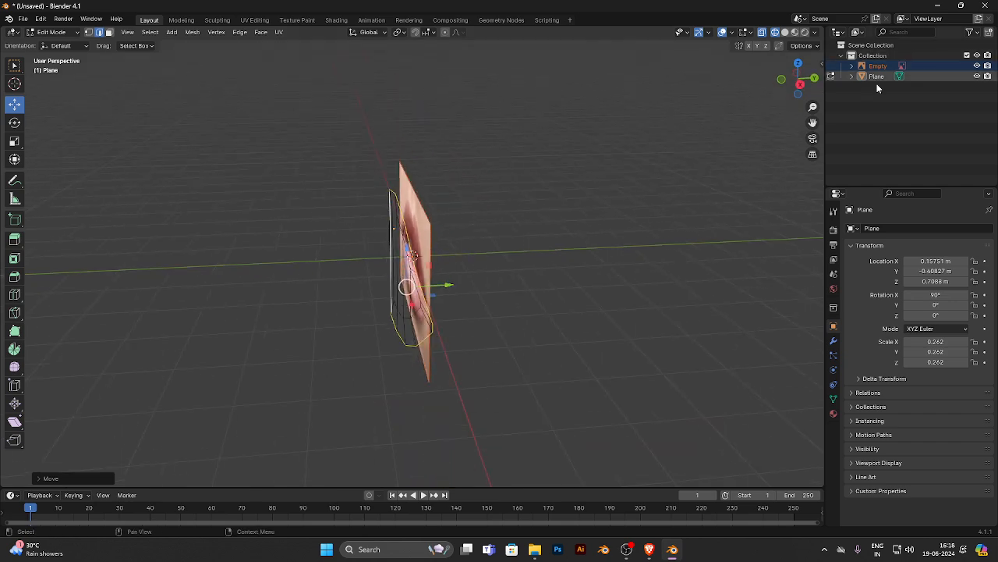
{"action": "left_click", "coordinate": [979, 76]}
{"action": "middle_click_drag", "start_coordinate": [787, 172], "coordinate": [456, 230]}
{"action": "left_click", "coordinate": [978, 77]}
{"action": "left_click", "coordinate": [978, 65]}
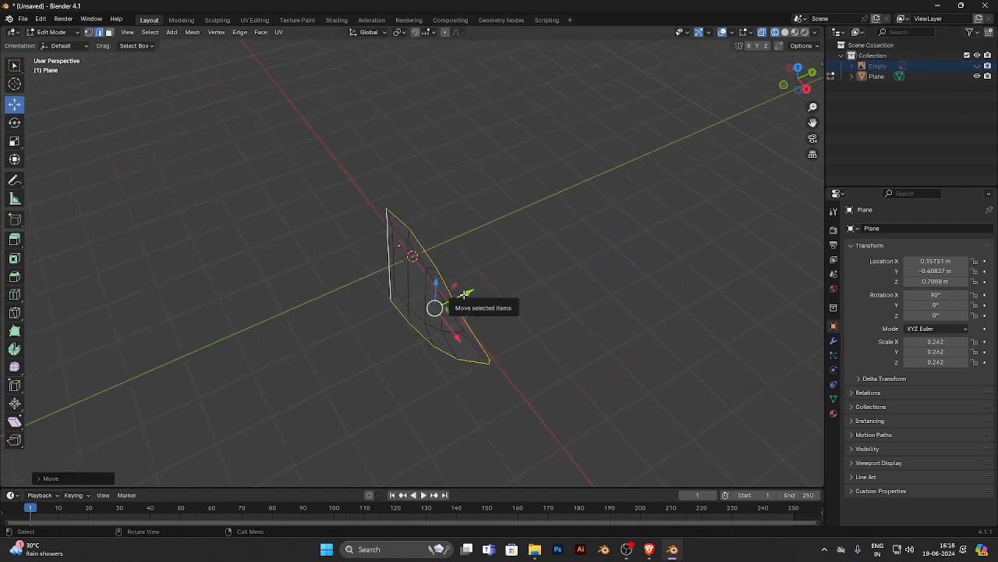
- Move the extruded outer loop back along Y behind the lip surface and slightly along X towards the centre
{"action": "left_click_drag", "start_coordinate": [452, 295], "coordinate": [471, 281]}
{"action": "middle_click_drag", "start_coordinate": [345, 287], "coordinate": [384, 271]}
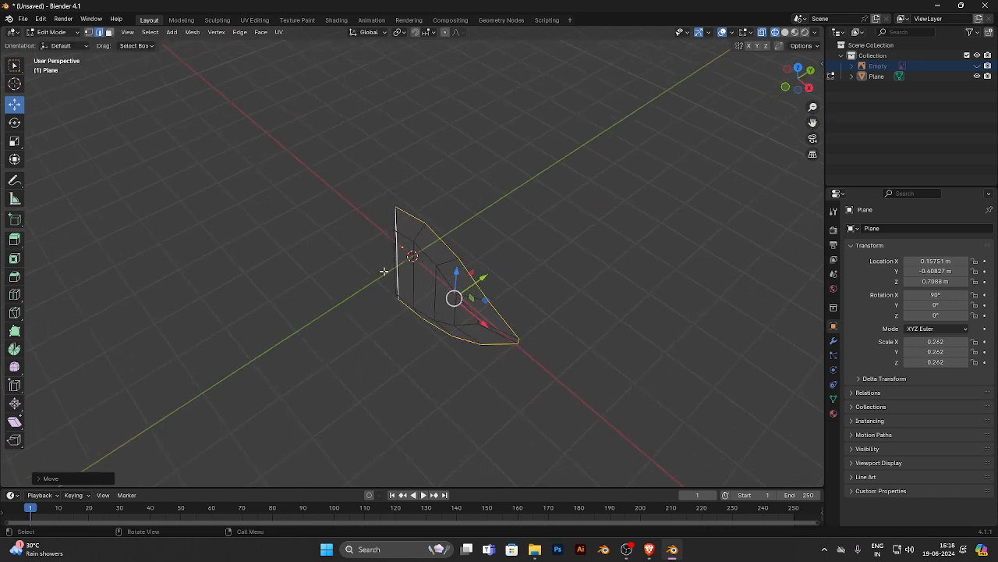
{"action": "middle_click_drag", "start_coordinate": [383, 270], "coordinate": [536, 278]}
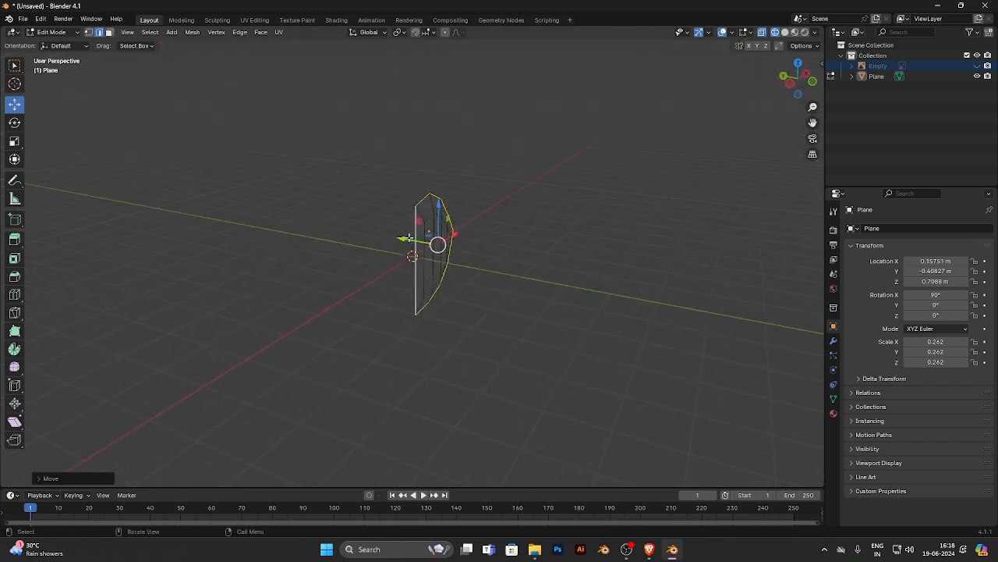
{"action": "middle_click_drag", "start_coordinate": [408, 241], "coordinate": [470, 266]}
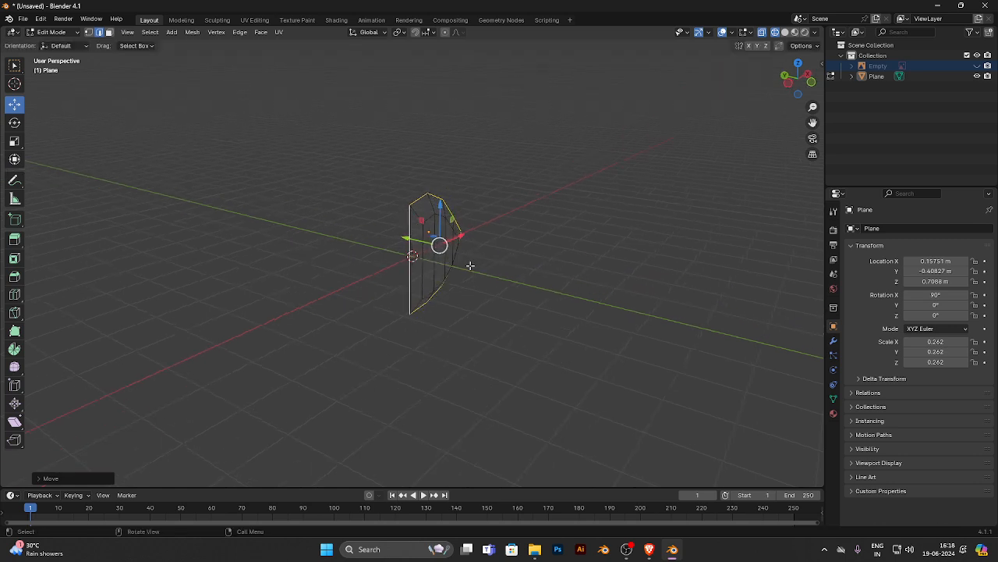
{"action": "key", "text": "KP_1"}
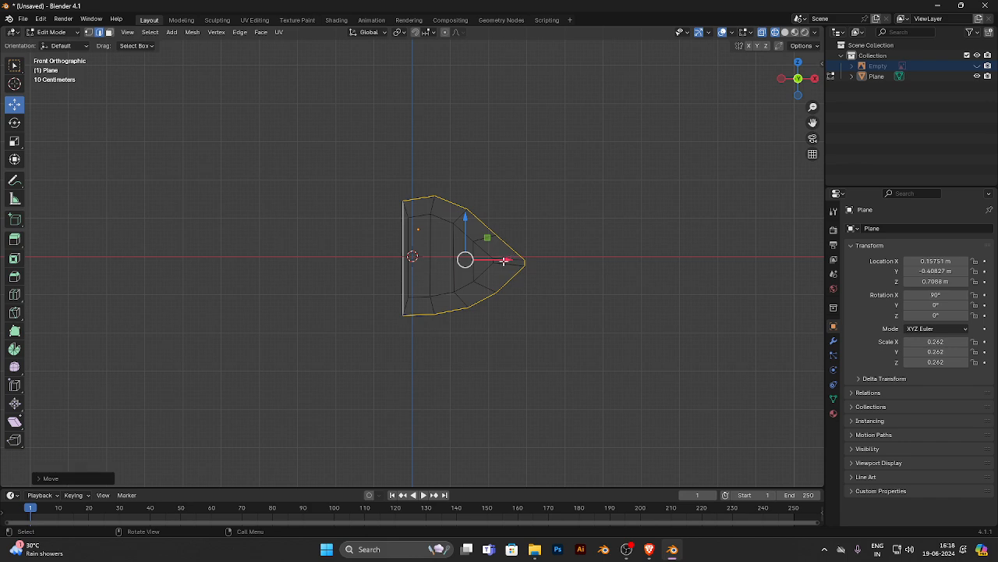
{"action": "left_click_drag", "start_coordinate": [503, 261], "coordinate": [500, 261]}
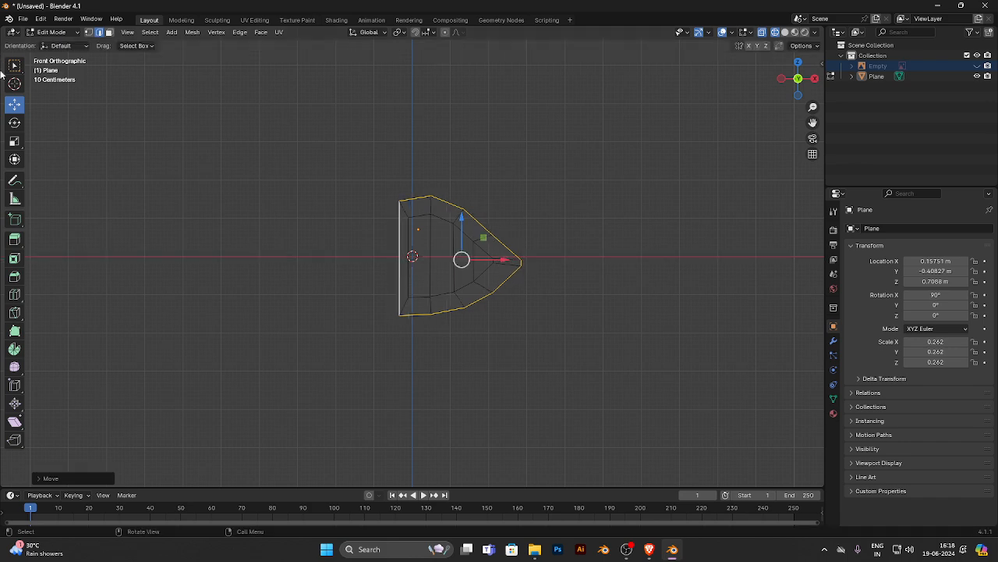
- Stretch the outer loop vertically and move it along X and Y to sit evenly around the lip surface
{"action": "left_click", "coordinate": [15, 141]}
{"action": "scroll", "coordinate": [550, 216], "scroll_direction": "up", "scroll_amount": 2}
{"action": "left_click_drag", "start_coordinate": [483, 219], "coordinate": [483, 209]}
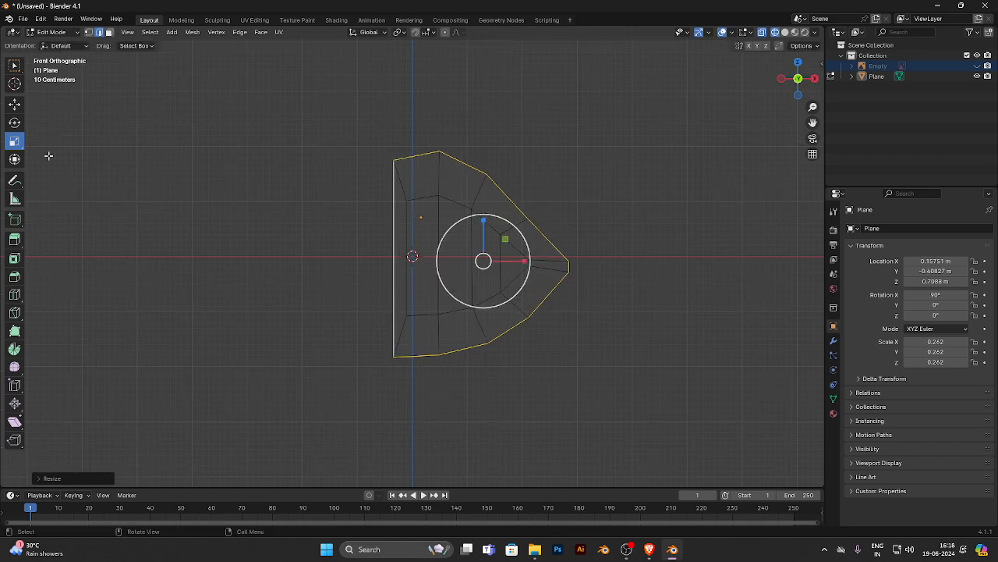
{"action": "left_click", "coordinate": [14, 104]}
{"action": "middle_click_drag", "start_coordinate": [519, 260], "coordinate": [490, 270]}
{"action": "left_click_drag", "start_coordinate": [461, 304], "coordinate": [472, 303]}
{"action": "middle_click_drag", "start_coordinate": [420, 330], "coordinate": [376, 311]}
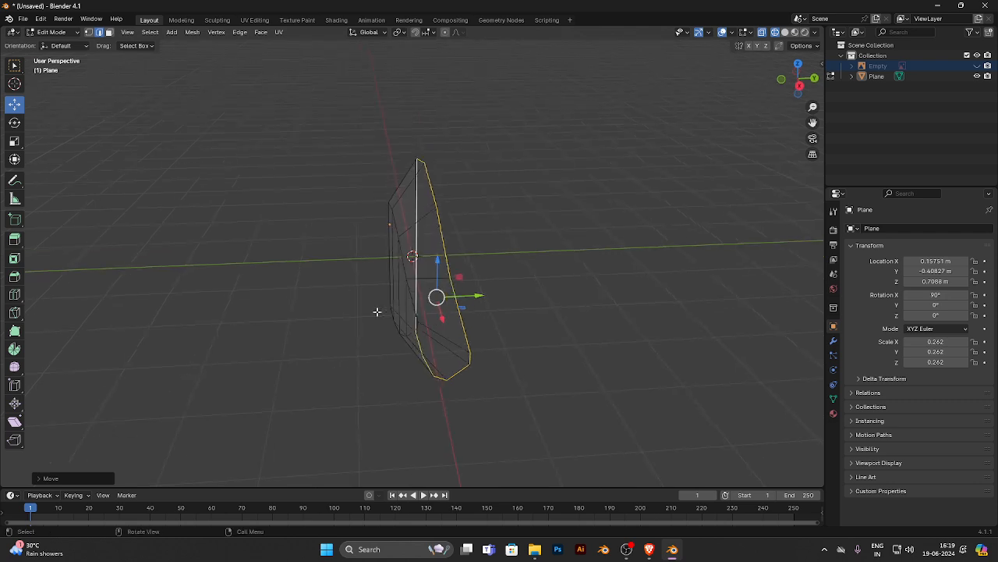
- Rotate the outer loop slightly so that it sits more evenly behind the lip surface
{"action": "left_click", "coordinate": [14, 122]}
{"action": "left_click_drag", "start_coordinate": [453, 272], "coordinate": [455, 268]}
{"action": "middle_click_drag", "start_coordinate": [385, 299], "coordinate": [500, 269]}
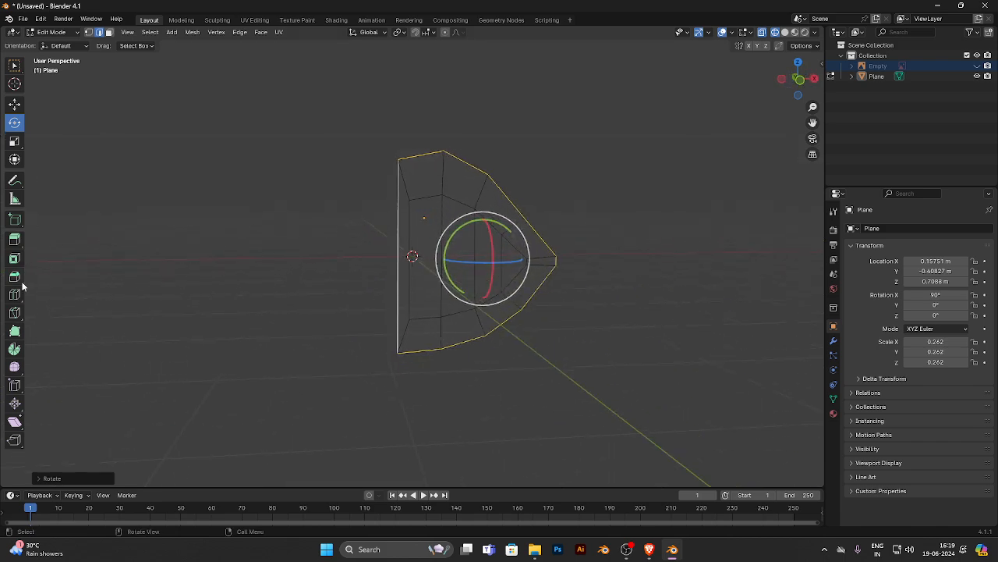
- Extrude the outer loop along its normals into a second, wider band and shift it along X towards the mouth corner
{"action": "left_click", "coordinate": [14, 239]}
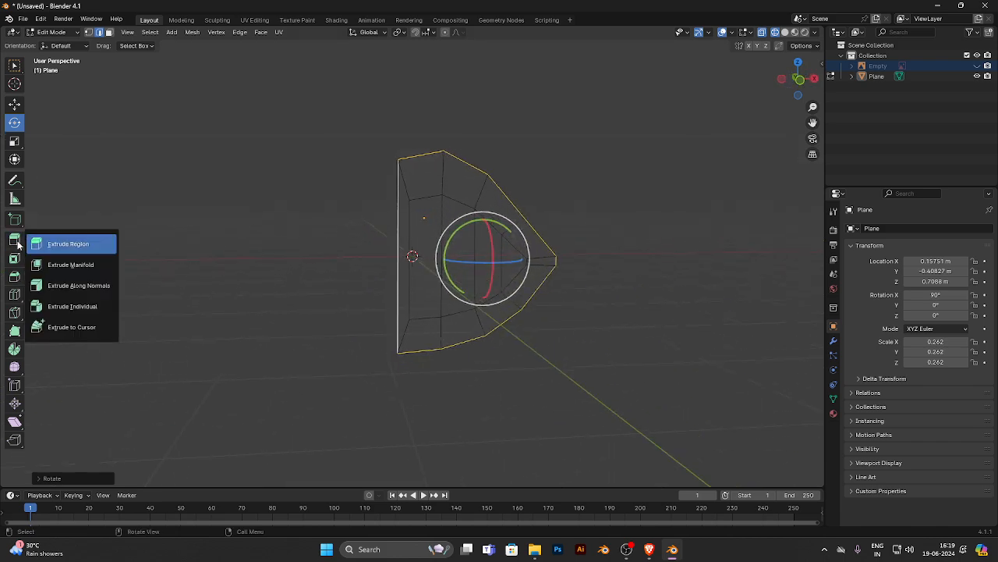
{"action": "left_click", "coordinate": [103, 290]}
{"action": "left_click_drag", "start_coordinate": [513, 265], "coordinate": [535, 154]}
{"action": "left_click", "coordinate": [15, 105]}
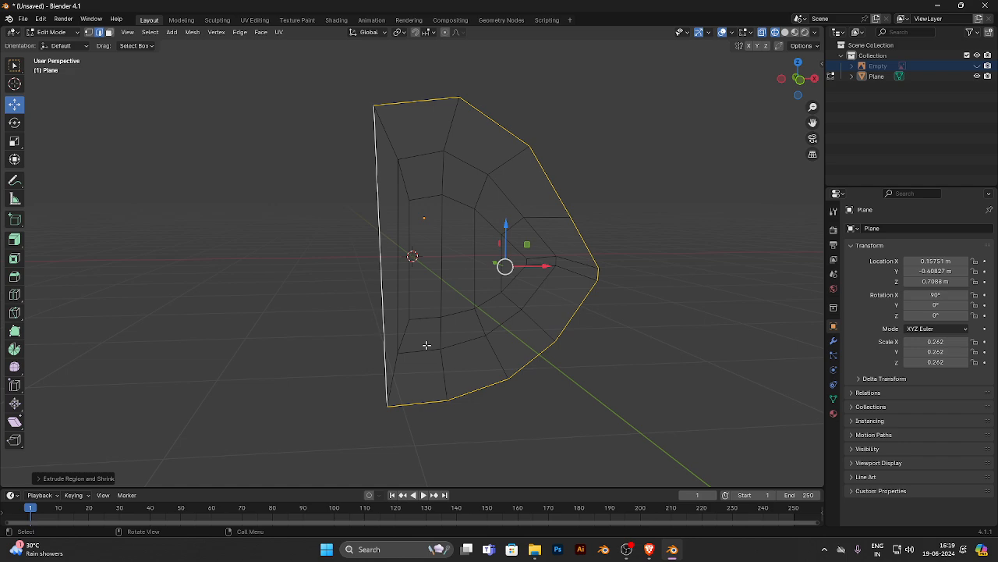
{"action": "left_click_drag", "start_coordinate": [543, 266], "coordinate": [554, 266]}
- Move the new outermost loop forward along Y, closer to the previous loop's depth
{"action": "middle_click_drag", "start_coordinate": [573, 244], "coordinate": [437, 263]}
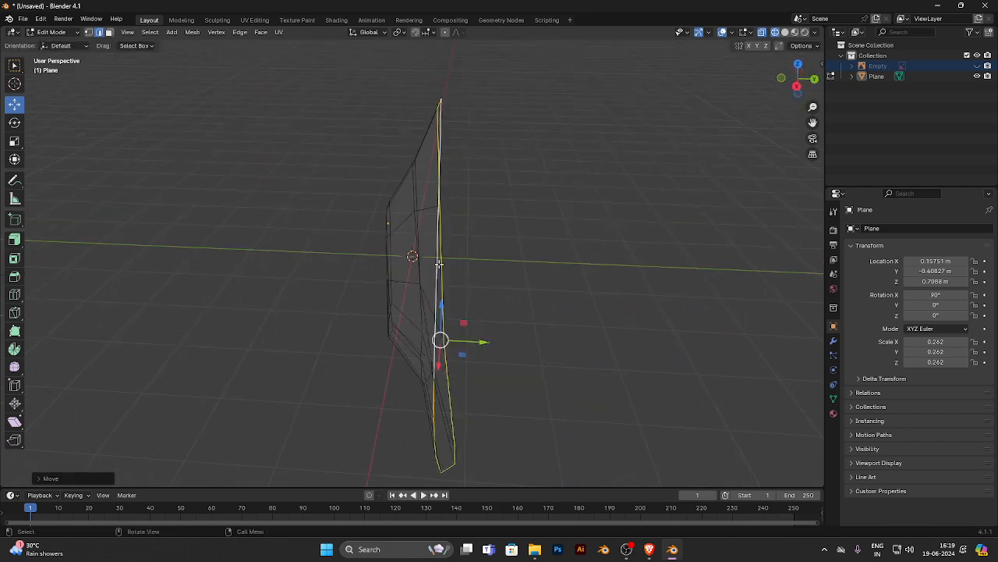
{"action": "left_click_drag", "start_coordinate": [467, 340], "coordinate": [445, 338]}
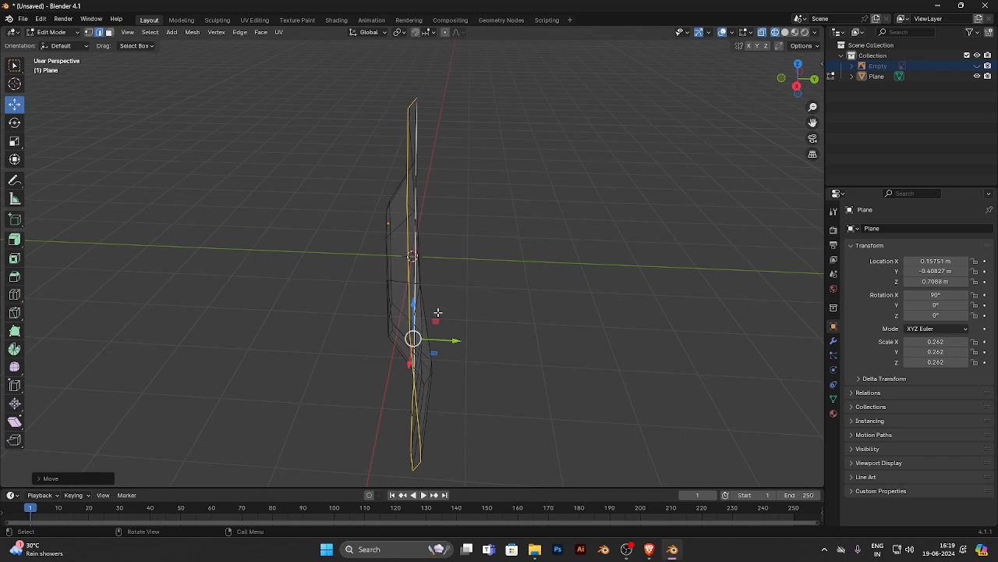
{"action": "middle_click_drag", "start_coordinate": [437, 312], "coordinate": [485, 303]}
{"action": "left_click_drag", "start_coordinate": [492, 303], "coordinate": [493, 303]}
{"action": "left_click", "coordinate": [14, 123]}
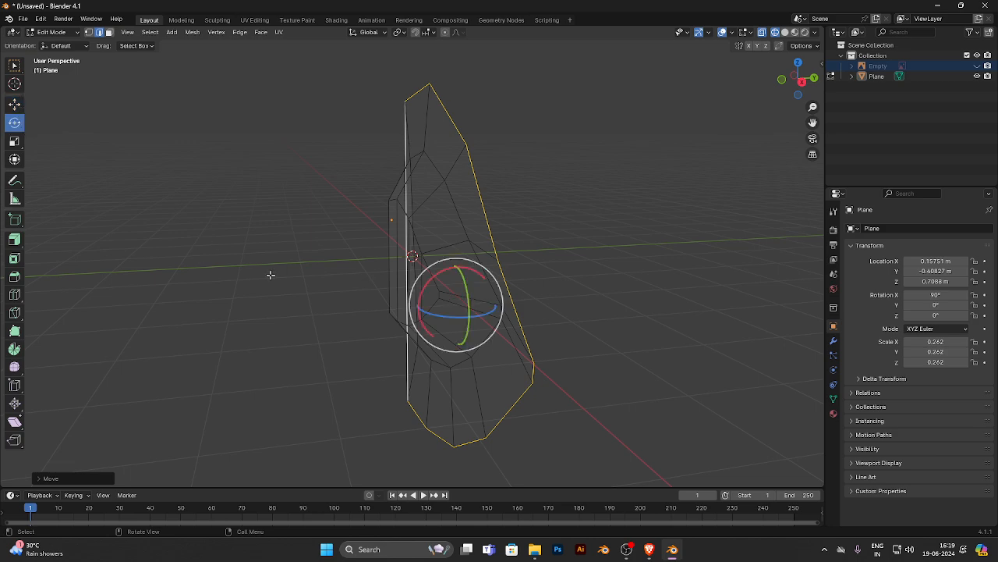
{"action": "middle_click_drag", "start_coordinate": [273, 274], "coordinate": [518, 202]}
{"action": "left_click", "coordinate": [15, 105]}
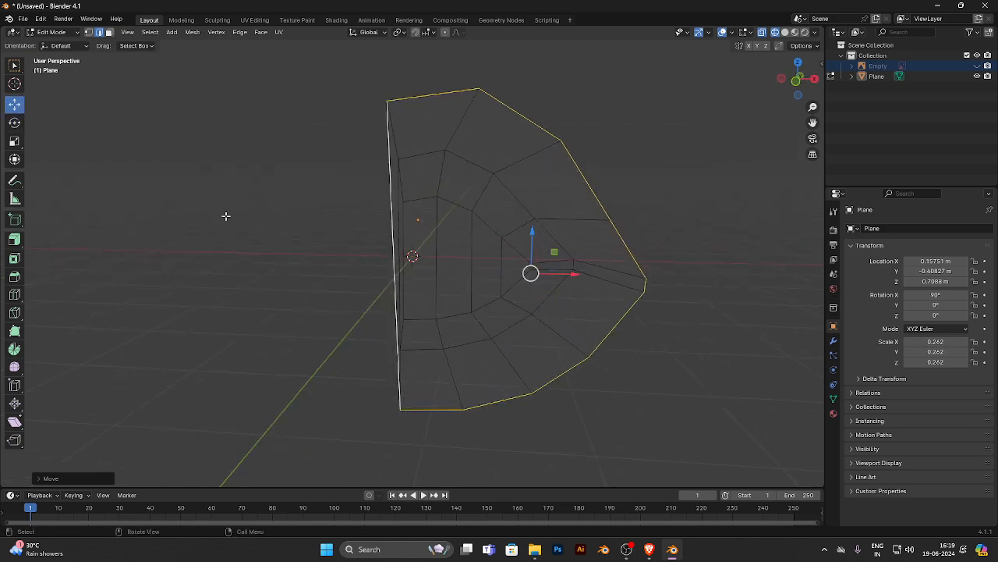
- Reposition individual outermost vertices above and below the mouth corner in front view to round the outline
{"action": "middle_click_drag", "start_coordinate": [247, 267], "coordinate": [62, 332]}
{"action": "scroll", "coordinate": [62, 333], "scroll_direction": "up", "scroll_amount": 1, "text": "alt"}
{"action": "scroll", "coordinate": [448, 186], "scroll_direction": "up", "scroll_amount": 3}
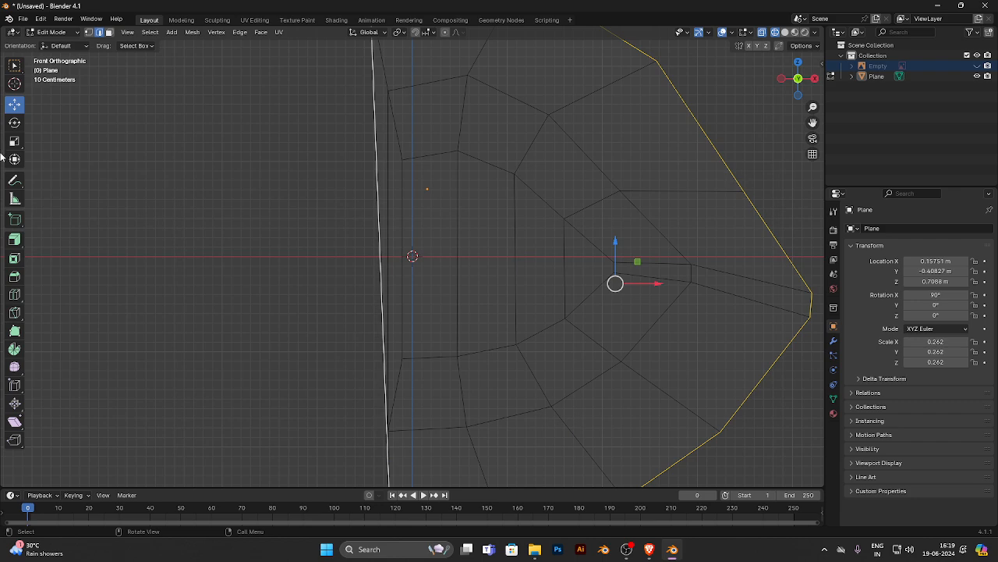
{"action": "left_click", "coordinate": [88, 32]}
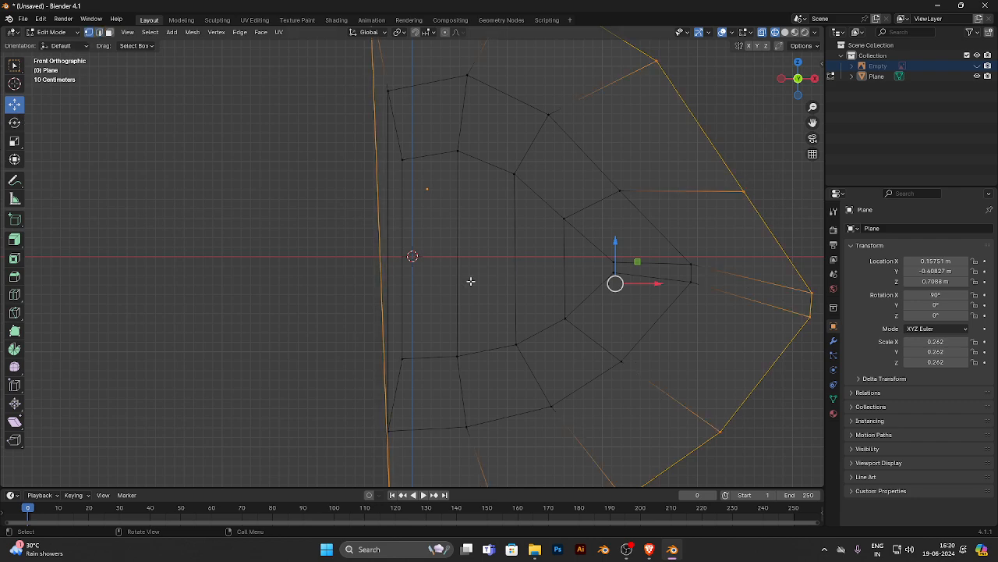
{"action": "scroll", "coordinate": [468, 281], "scroll_direction": "down", "scroll_amount": 3}
{"action": "left_click_drag", "start_coordinate": [520, 73], "coordinate": [459, 83]}
{"action": "left_click_drag", "start_coordinate": [609, 111], "coordinate": [519, 177]}
{"action": "left_click_drag", "start_coordinate": [555, 142], "coordinate": [619, 196]}
{"action": "left_click_drag", "start_coordinate": [614, 343], "coordinate": [581, 368]}
{"action": "left_click_drag", "start_coordinate": [567, 451], "coordinate": [480, 415]}
{"action": "left_click_drag", "start_coordinate": [555, 403], "coordinate": [528, 406]}
{"action": "scroll", "coordinate": [335, 248], "scroll_direction": "up", "scroll_amount": 2}
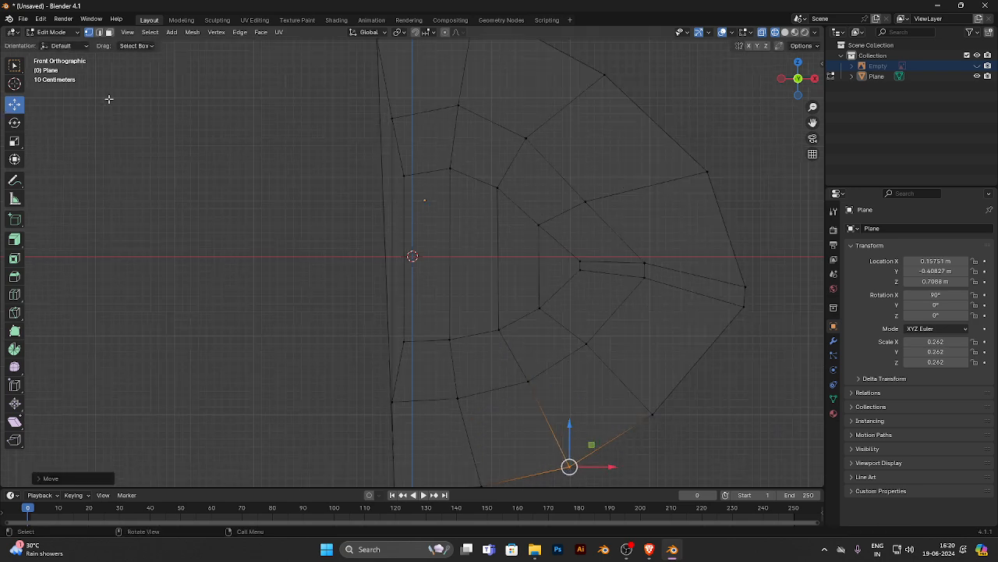
- Turn off X-ray and delete the faces filling the mouth opening together with the narrow faces along the centre edge
{"action": "left_click", "coordinate": [110, 32]}
{"action": "left_click_drag", "start_coordinate": [290, 213], "coordinate": [512, 255]}
{"action": "left_click", "coordinate": [507, 270]}
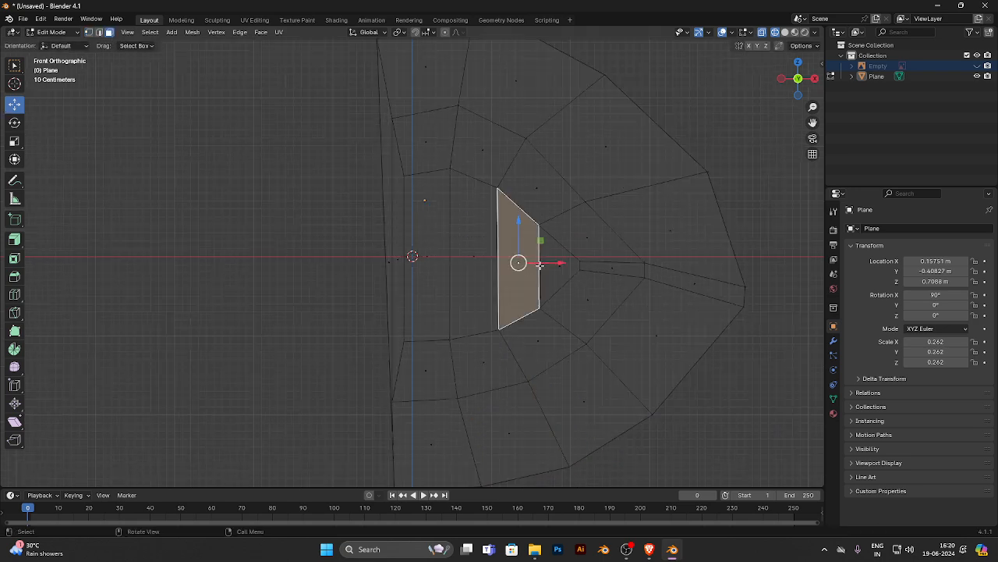
{"action": "left_click", "coordinate": [559, 262], "text": "ctrl"}
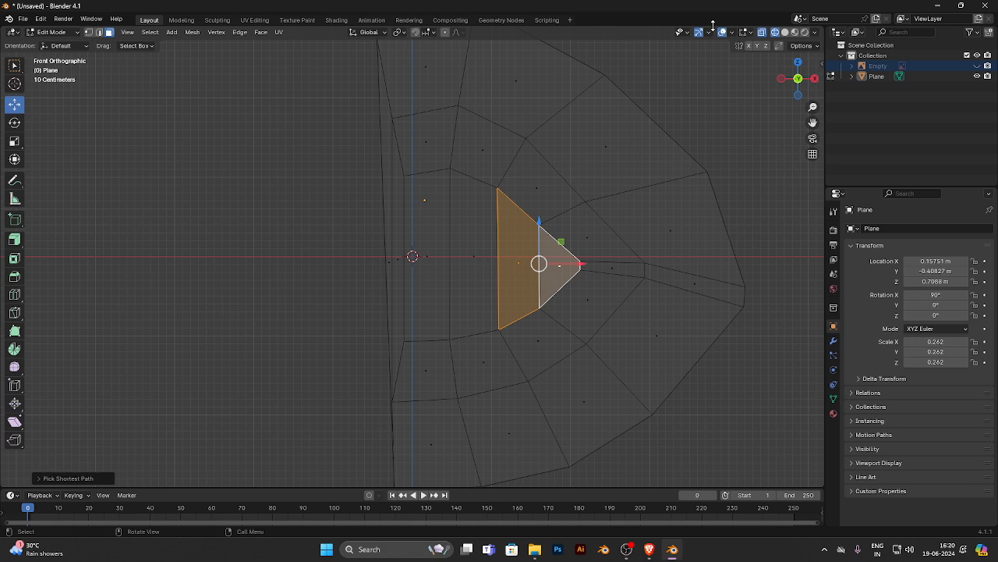
{"action": "left_click", "coordinate": [762, 32]}
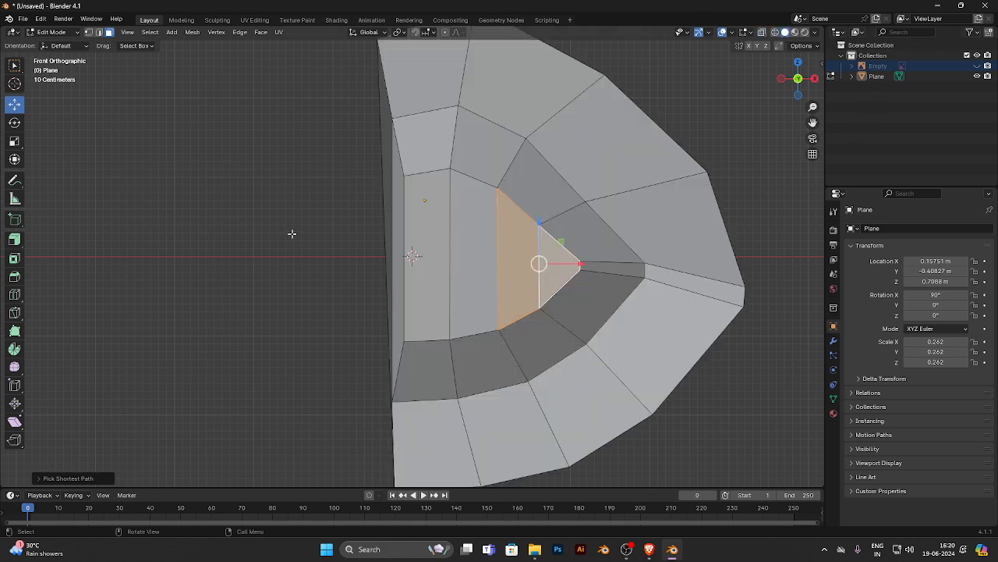
{"action": "left_click_drag", "start_coordinate": [338, 269], "coordinate": [546, 274]}
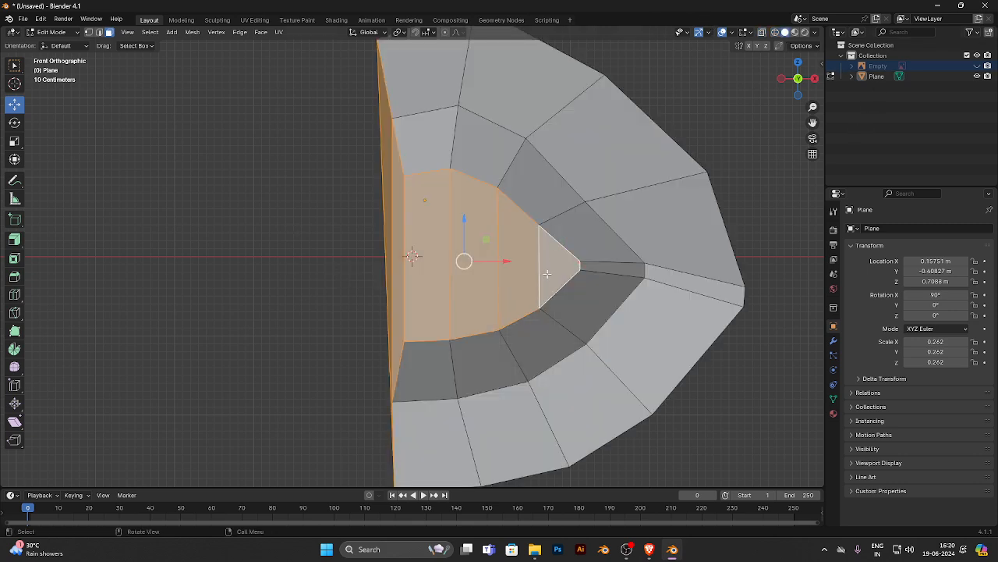
{"action": "key", "text": "x"}
{"action": "left_click", "coordinate": [534, 295]}
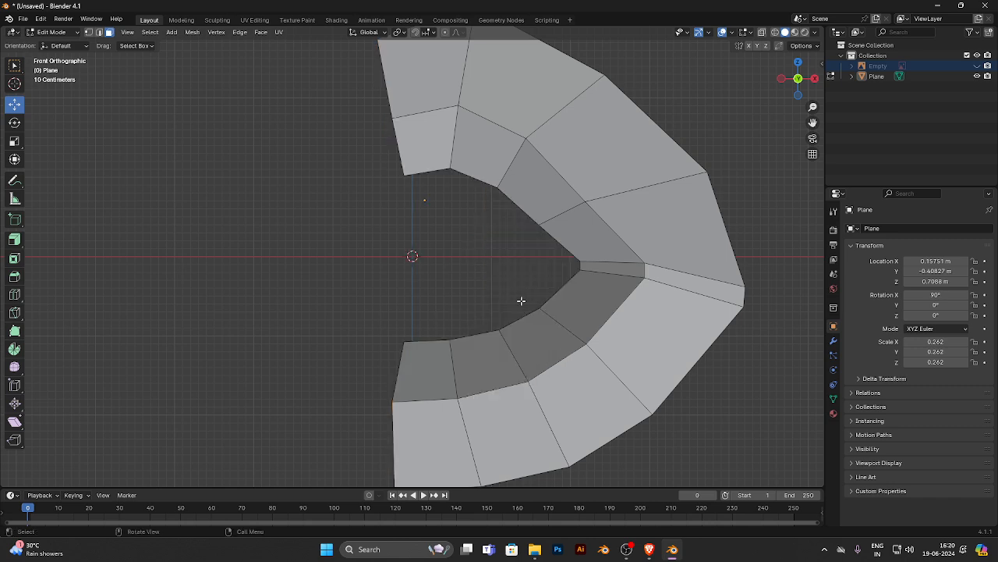
{"action": "scroll", "coordinate": [521, 301], "scroll_direction": "down", "scroll_amount": 2}
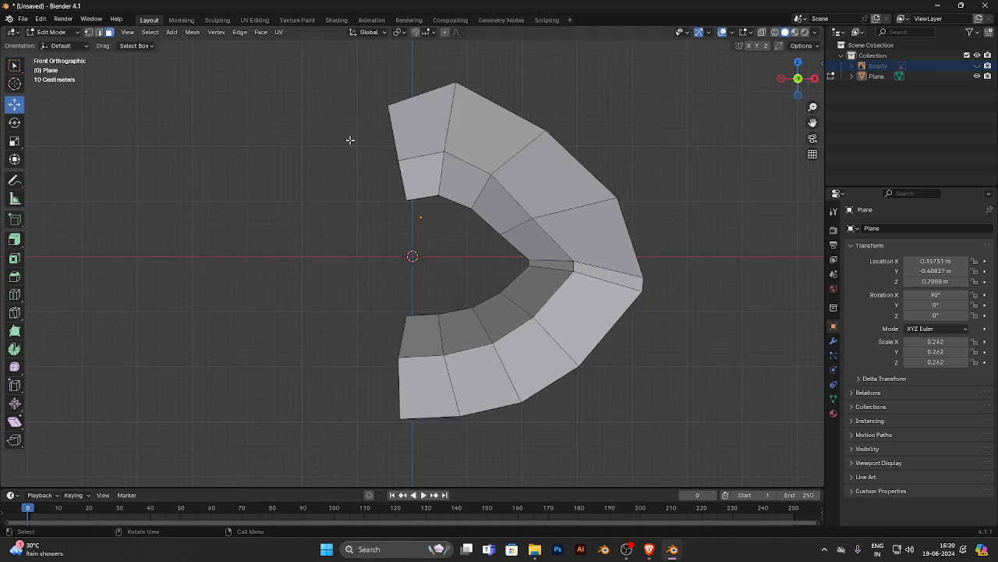
- Align the centre-edge vertices of the upper and lower lip into one vertical line by scaling them flat along X
{"action": "left_click", "coordinate": [89, 32]}
{"action": "left_click_drag", "start_coordinate": [352, 77], "coordinate": [426, 219]}
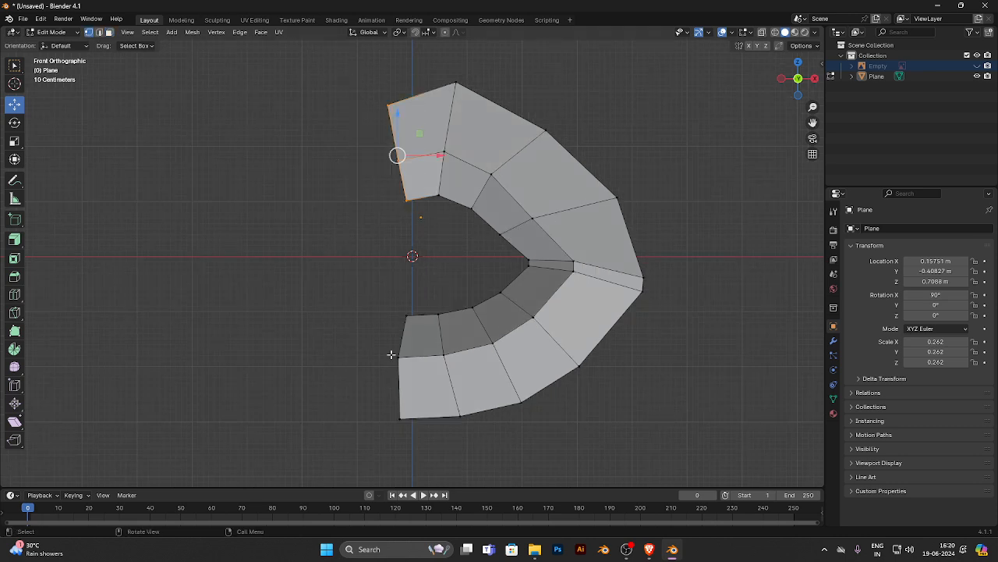
{"action": "left_click_drag", "start_coordinate": [370, 297], "coordinate": [414, 458], "text": "shift"}
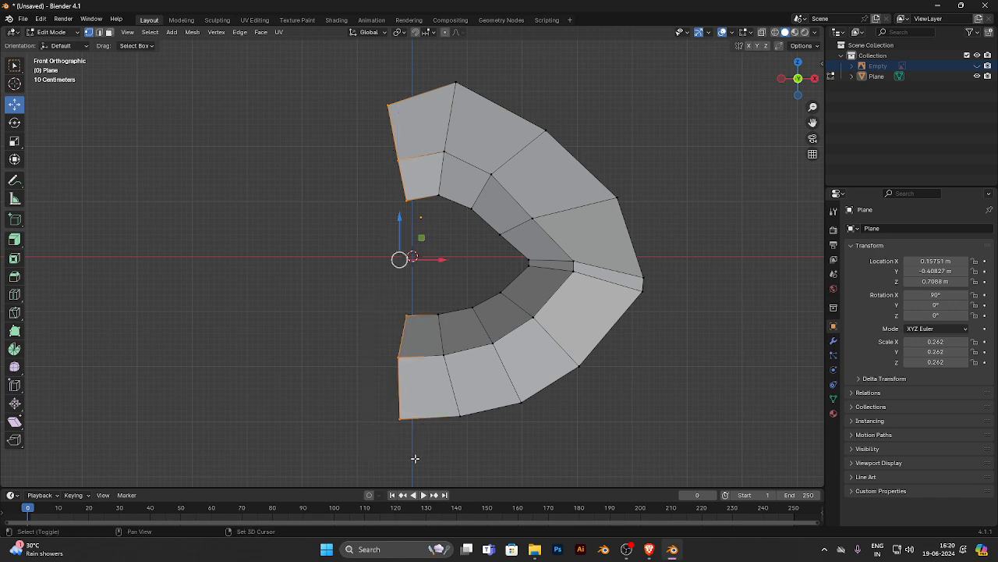
{"action": "left_click", "coordinate": [15, 141]}
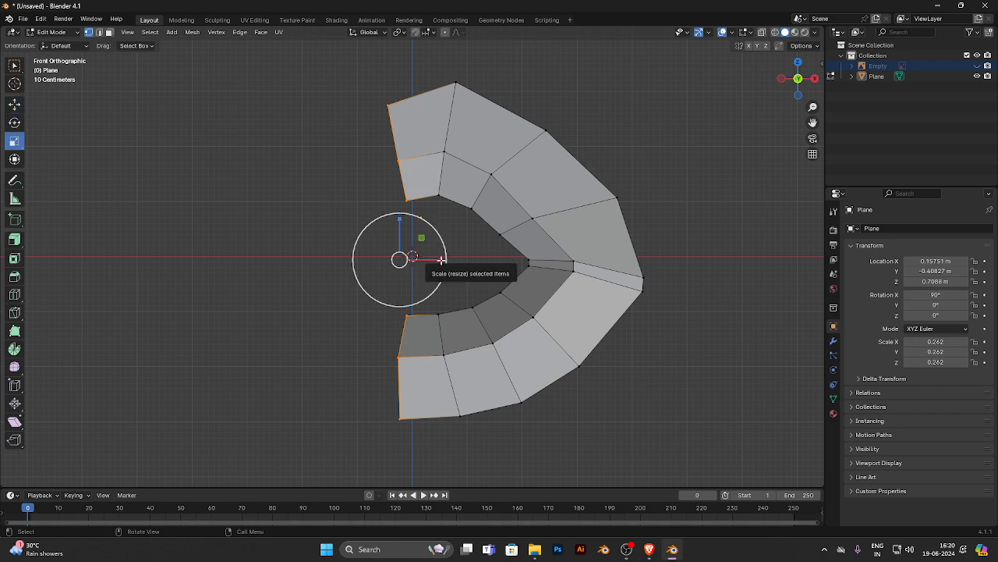
{"action": "left_click_drag", "start_coordinate": [441, 260], "coordinate": [397, 259]}
{"action": "left_click", "coordinate": [15, 103]}
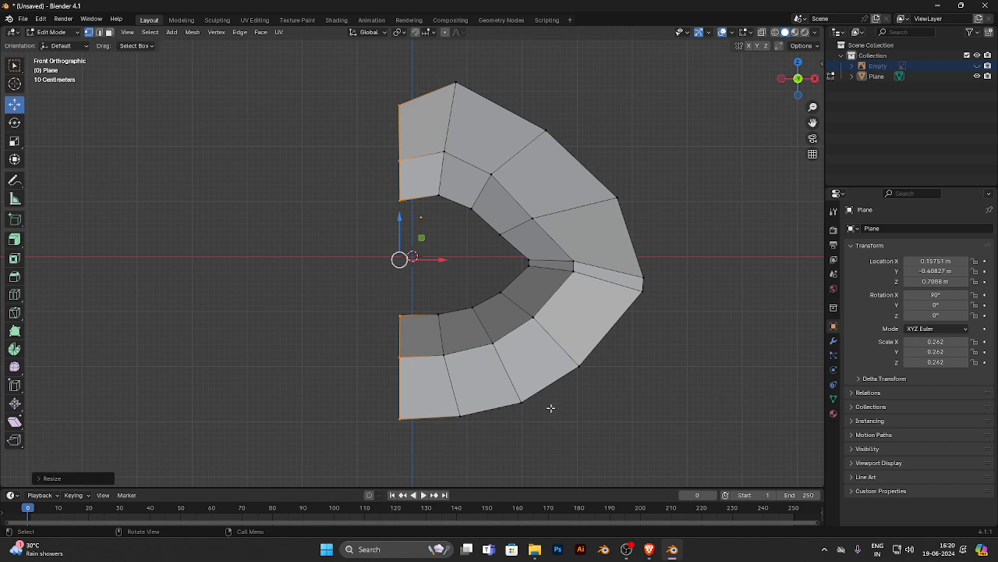
- Select the inner edge loop around the mouth opening, from the upper to the lower centre edge
{"action": "middle_click_drag", "start_coordinate": [551, 408], "coordinate": [613, 474]}
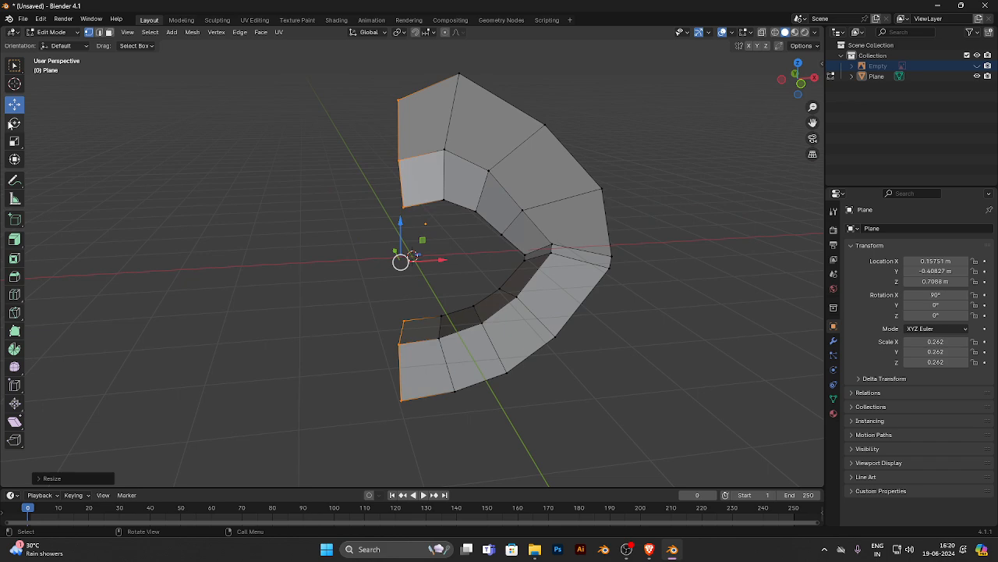
{"action": "left_click", "coordinate": [99, 32]}
{"action": "left_click", "coordinate": [422, 204]}
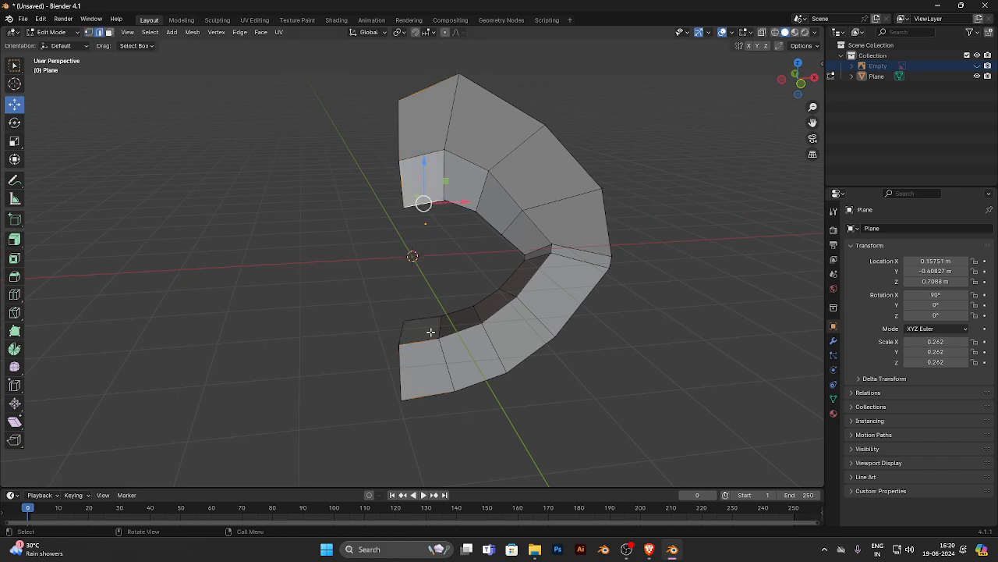
{"action": "left_click", "coordinate": [421, 319], "text": "ctrl"}
{"action": "middle_click_drag", "start_coordinate": [414, 315], "coordinate": [470, 308], "text": "alt"}
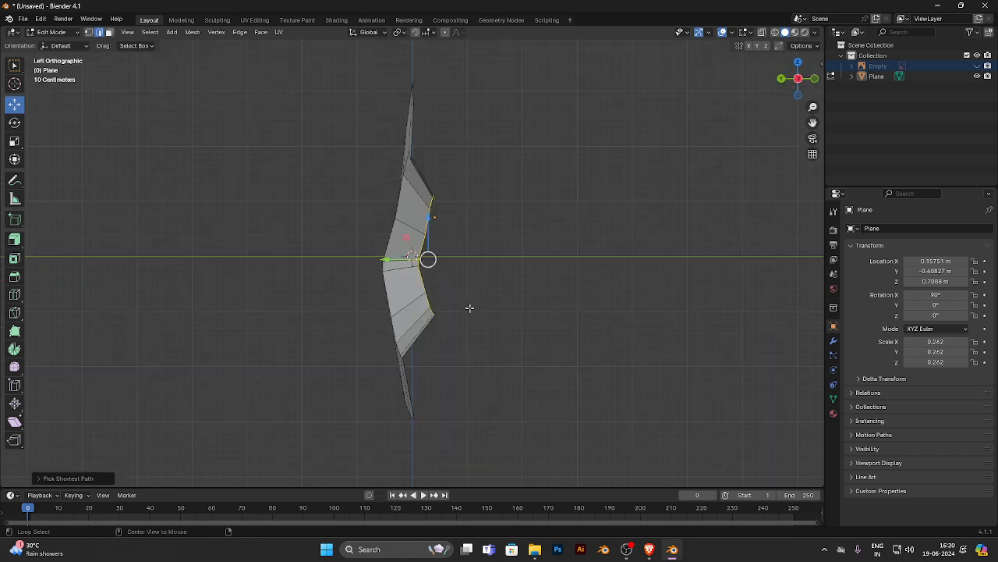
{"action": "middle_click_drag", "start_coordinate": [551, 262], "coordinate": [451, 260], "text": "alt"}
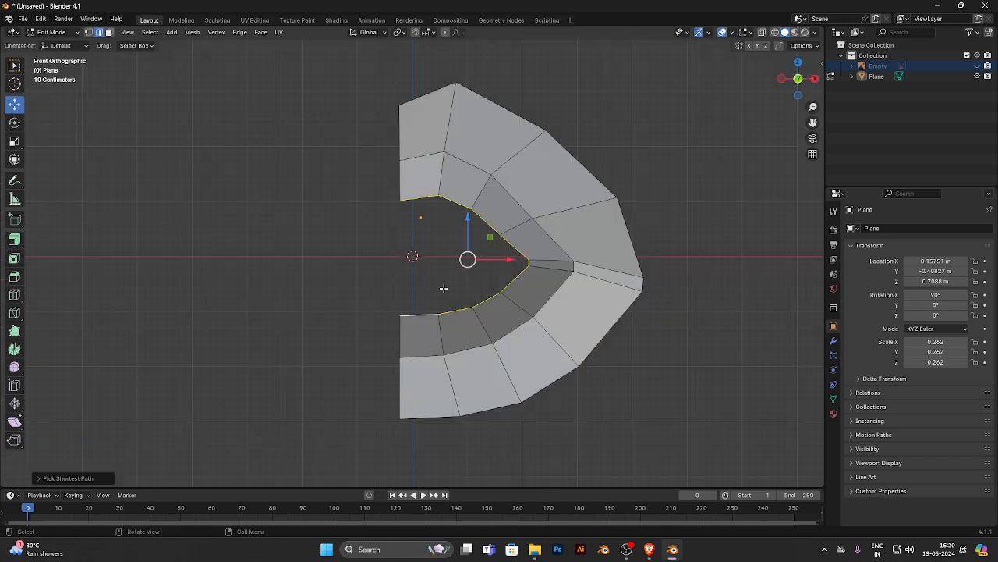
- Try to extrude the mouth opening's edge loop inward and squash the new loop vertically
{"action": "left_click", "coordinate": [14, 239]}
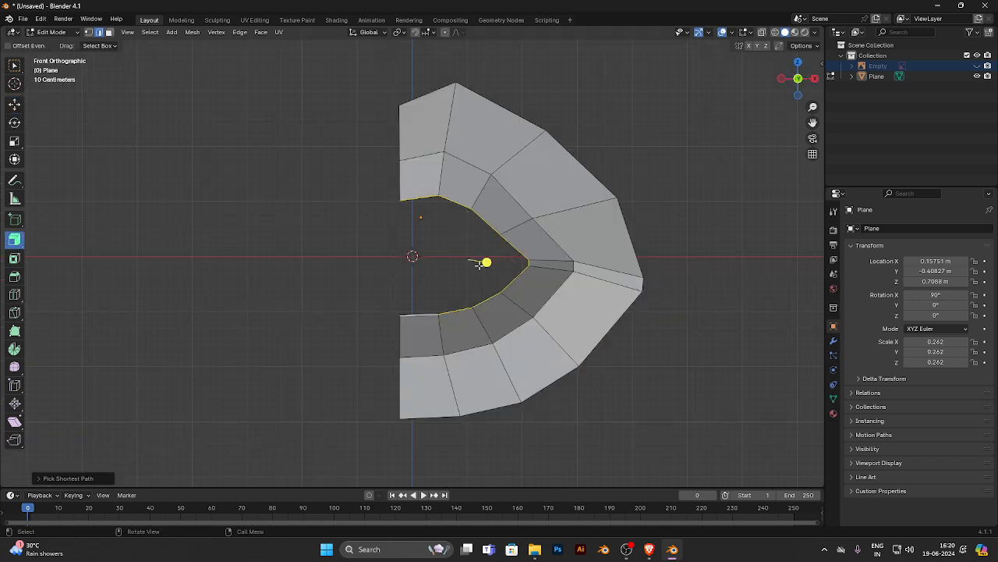
{"action": "mouse_move", "coordinate": [481, 263]}
{"action": "left_mouse_down"}
{"action": "mouse_move", "coordinate": [497, 278]}
{"action": "mouse_move", "coordinate": [564, 291]}
{"action": "mouse_move", "coordinate": [461, 253]}
{"action": "mouse_move", "coordinate": [488, 254]}
{"action": "mouse_move", "coordinate": [476, 258]}
{"action": "left_mouse_up"}
{"action": "left_click", "coordinate": [21, 103]}
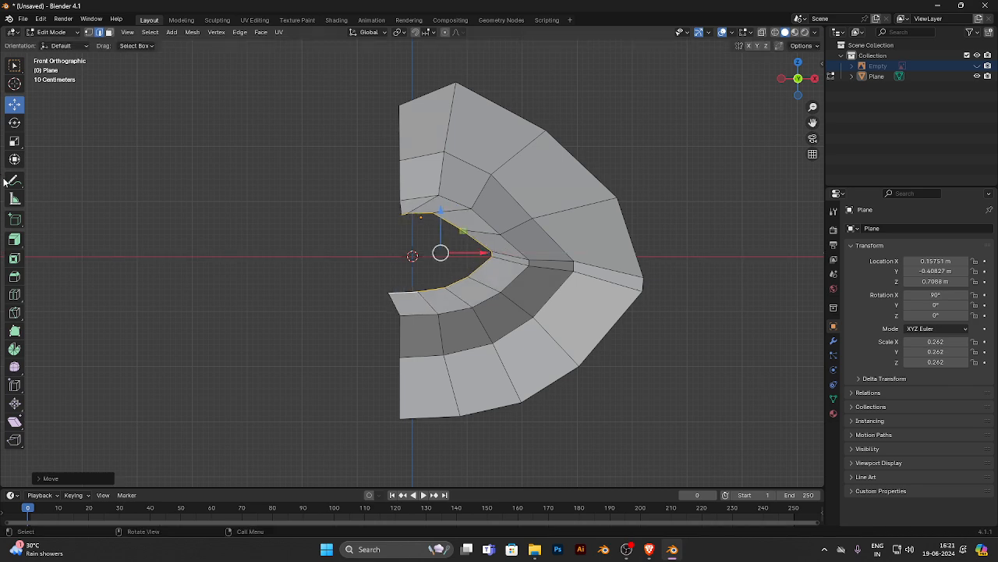
{"action": "left_click", "coordinate": [14, 140]}
{"action": "scroll", "coordinate": [187, 154], "scroll_direction": "up", "scroll_amount": 2}
{"action": "left_click_drag", "start_coordinate": [453, 211], "coordinate": [504, 250]}
{"action": "left_click", "coordinate": [14, 103]}
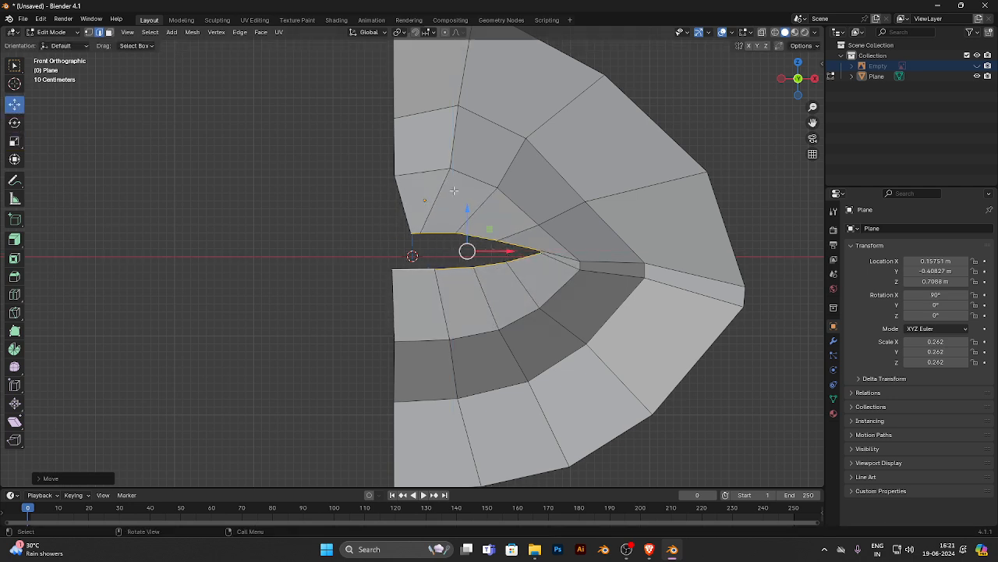
- Undo the extrusion and scaling of the mouth opening's edge loop
{"action": "key", "text": "ctrl+z"}
{"action": "key", "text": "ctrl+z"}
{"action": "key", "text": "ctrl+z"}
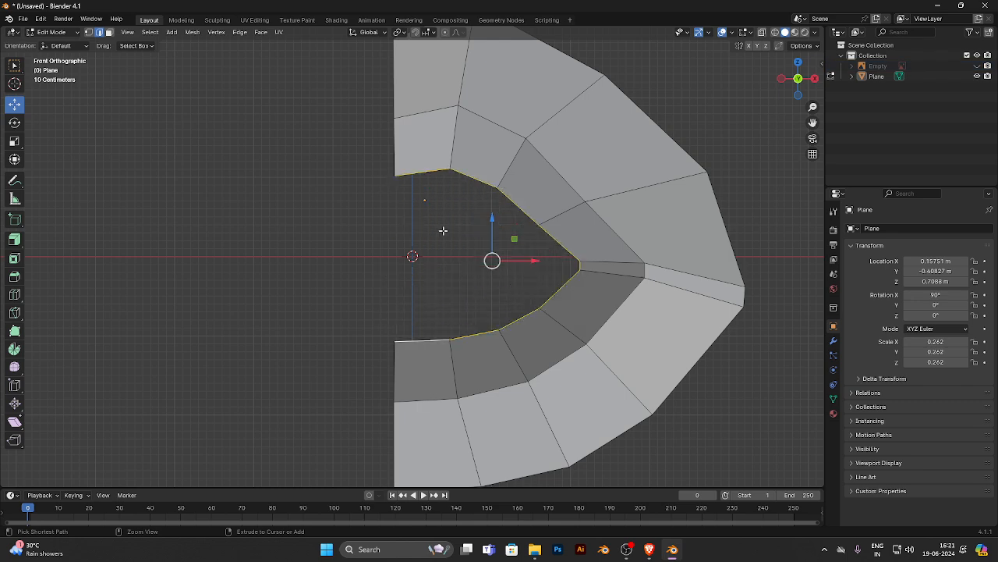
- Extrude the mouth opening's edge loop and line the new edges up with the original loop along X and Z
{"action": "key", "text": "e"}
{"action": "left_click", "coordinate": [498, 257]}
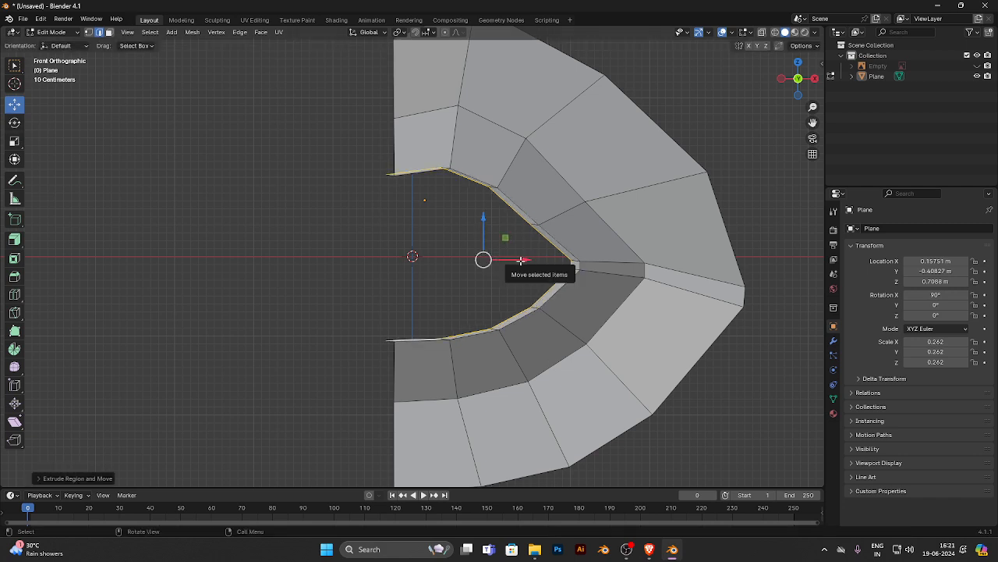
{"action": "left_click_drag", "start_coordinate": [526, 263], "coordinate": [534, 264]}
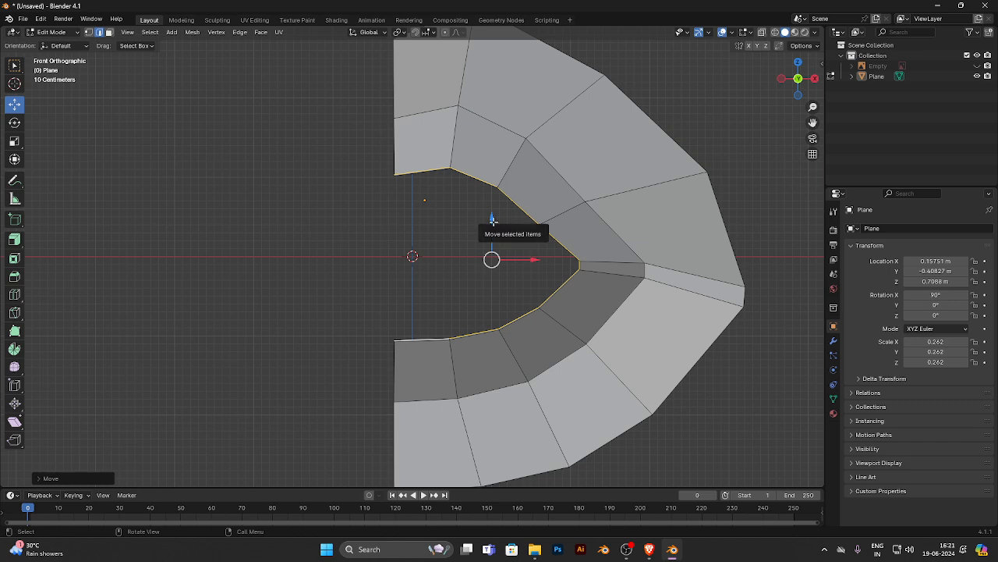
{"action": "left_click_drag", "start_coordinate": [493, 226], "coordinate": [493, 224]}
- Scale the newly extruded inner loop down along Z until the upper and lower lips nearly meet
{"action": "key", "text": "r"}
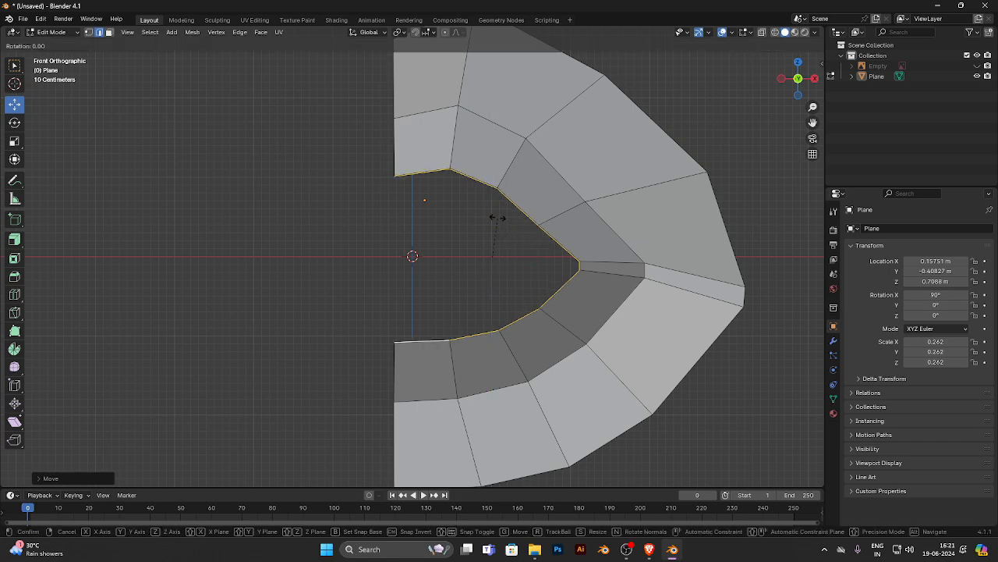
{"action": "right_click", "coordinate": [498, 217]}
{"action": "left_click", "coordinate": [12, 143]}
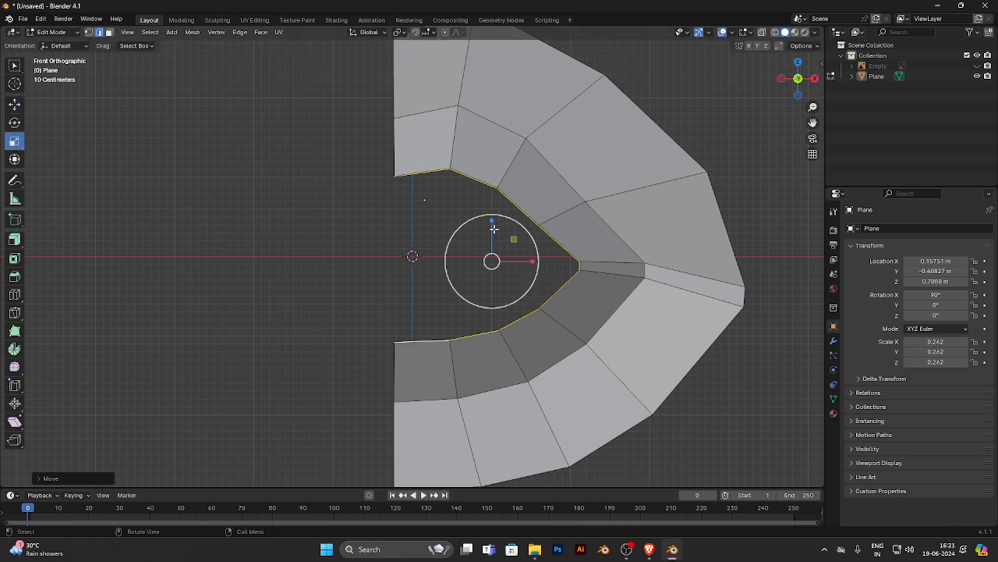
{"action": "left_click_drag", "start_coordinate": [493, 227], "coordinate": [492, 258]}
{"action": "left_click", "coordinate": [492, 258]}
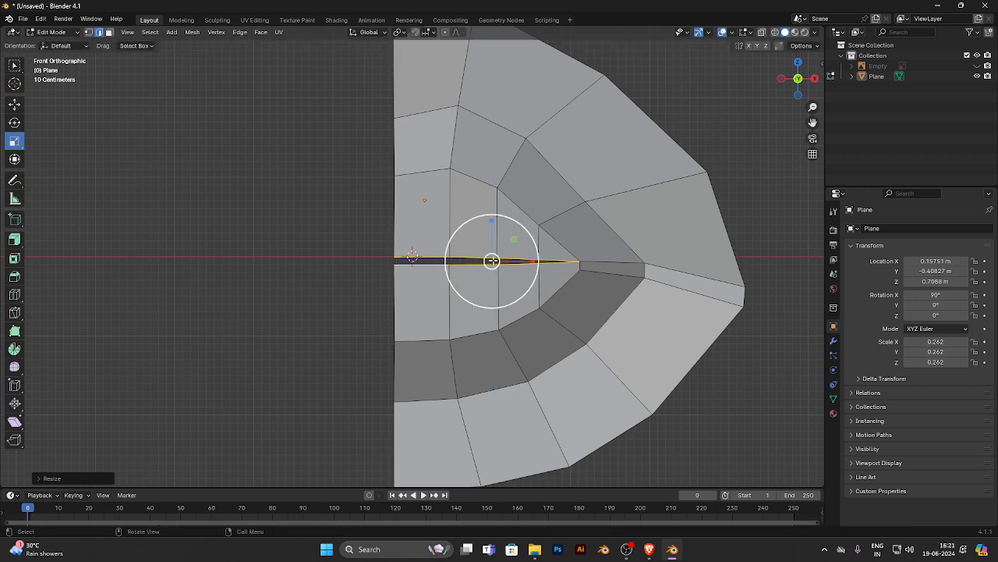
- Raise the inner mouth loop slightly along Z and push it back along Y
{"action": "middle_click_drag", "start_coordinate": [436, 281], "coordinate": [411, 194]}
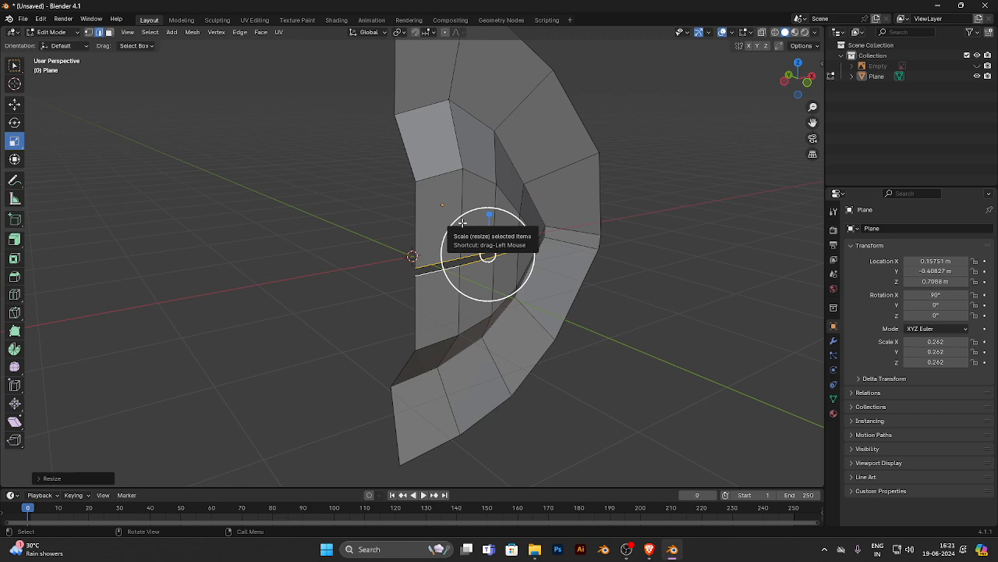
{"action": "middle_click_drag", "start_coordinate": [580, 237], "coordinate": [378, 207]}
{"action": "left_click", "coordinate": [17, 103]}
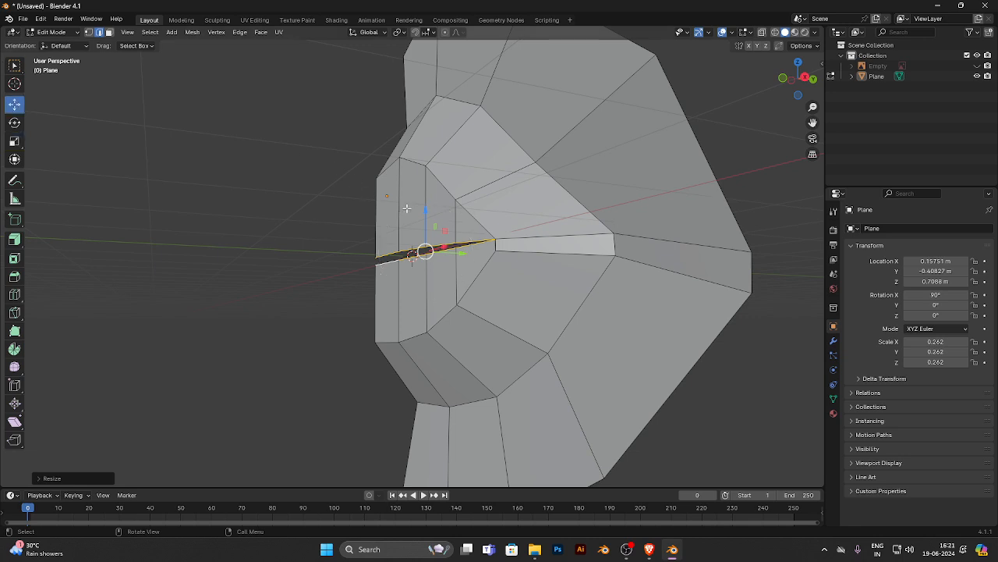
{"action": "left_click_drag", "start_coordinate": [426, 225], "coordinate": [424, 203]}
{"action": "middle_click_drag", "start_coordinate": [420, 234], "coordinate": [434, 270]}
{"action": "left_click_drag", "start_coordinate": [424, 275], "coordinate": [432, 275]}
- Show the lip reference image and view the wireframe mesh over it from the front
{"action": "left_click", "coordinate": [977, 66]}
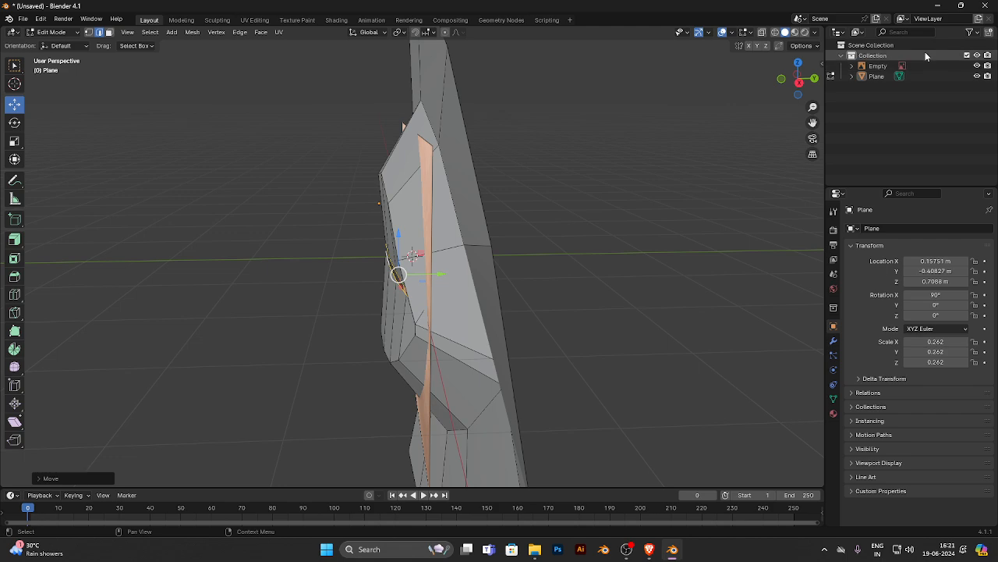
{"action": "left_click", "coordinate": [794, 32]}
{"action": "middle_click_drag", "start_coordinate": [310, 231], "coordinate": [278, 258]}
{"action": "key", "text": "KP_3"}
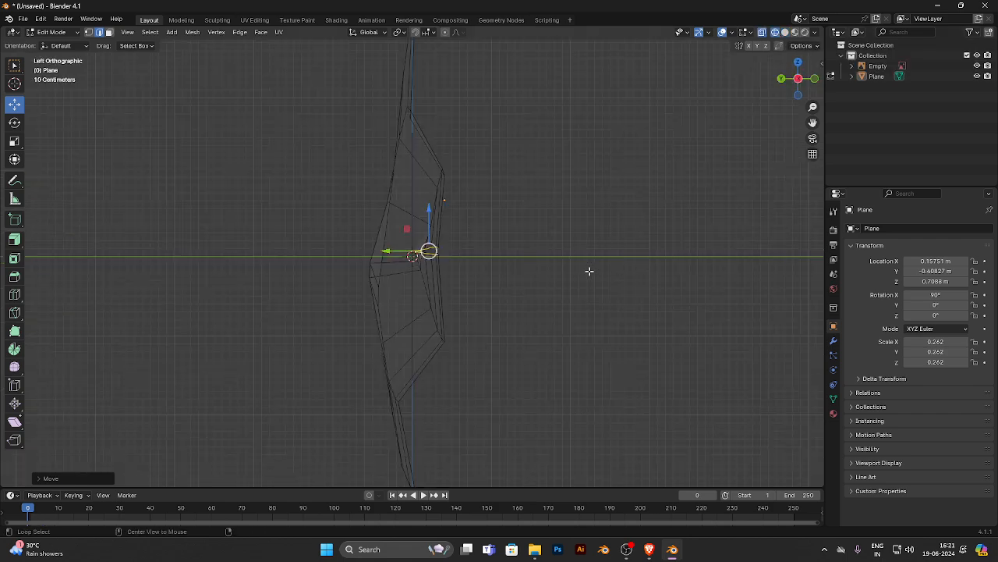
{"action": "key", "text": "KP_1"}
{"action": "scroll", "coordinate": [378, 234], "scroll_direction": "up", "scroll_amount": 5}
{"action": "scroll", "coordinate": [595, 231], "scroll_direction": "down", "scroll_amount": 2}
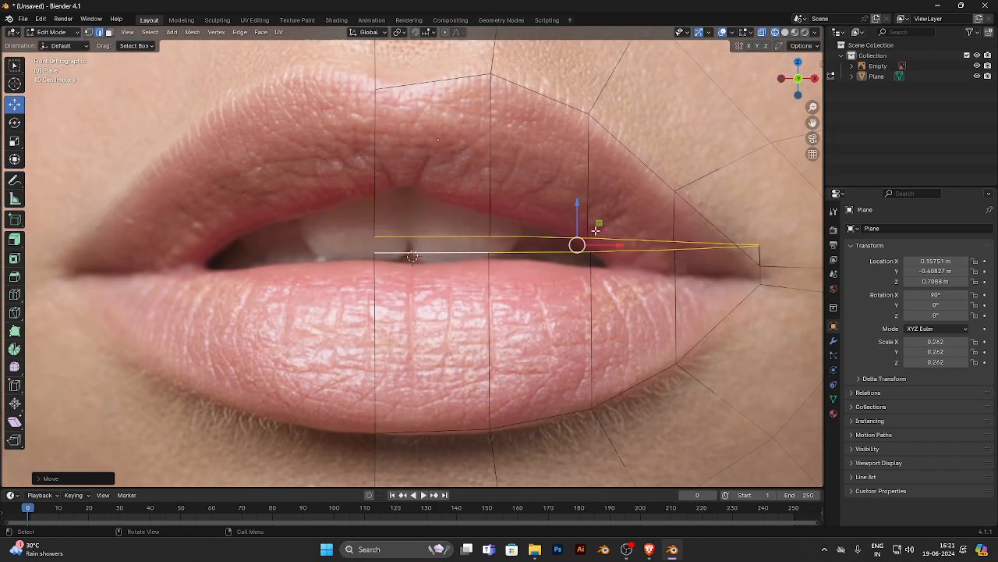
- Move the inner-edge vertices nearest the centre vertically so they follow the upper and lower lip edges in the reference
{"action": "left_click", "coordinate": [88, 32]}
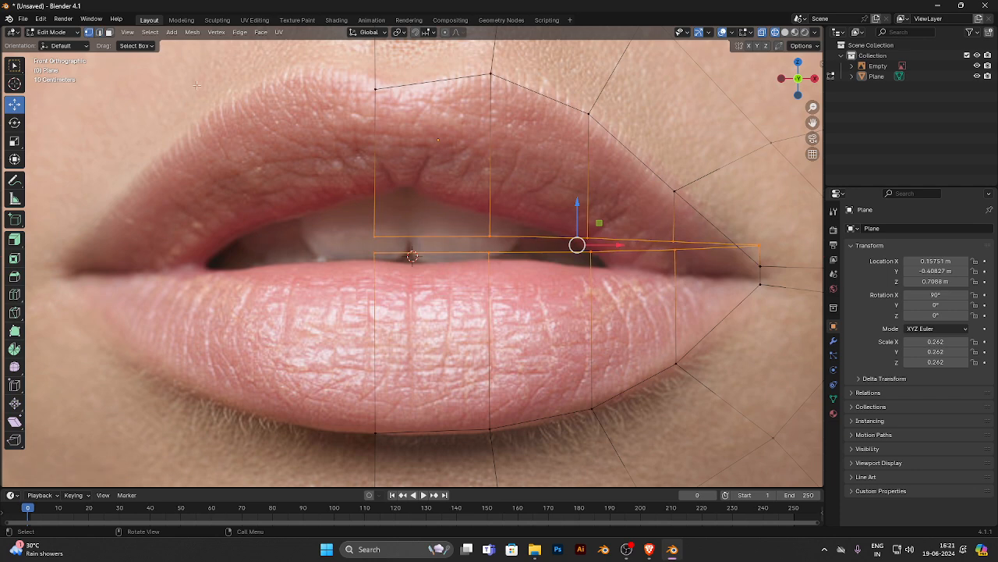
{"action": "left_click_drag", "start_coordinate": [284, 187], "coordinate": [527, 262]}
{"action": "left_click_drag", "start_coordinate": [430, 215], "coordinate": [488, 178]}
{"action": "left_click", "coordinate": [483, 159]}
- Shift the inner-edge vertex pairs of the third and second columns along X toward the centre, keeping them on the lip edges
{"action": "left_click", "coordinate": [586, 218]}
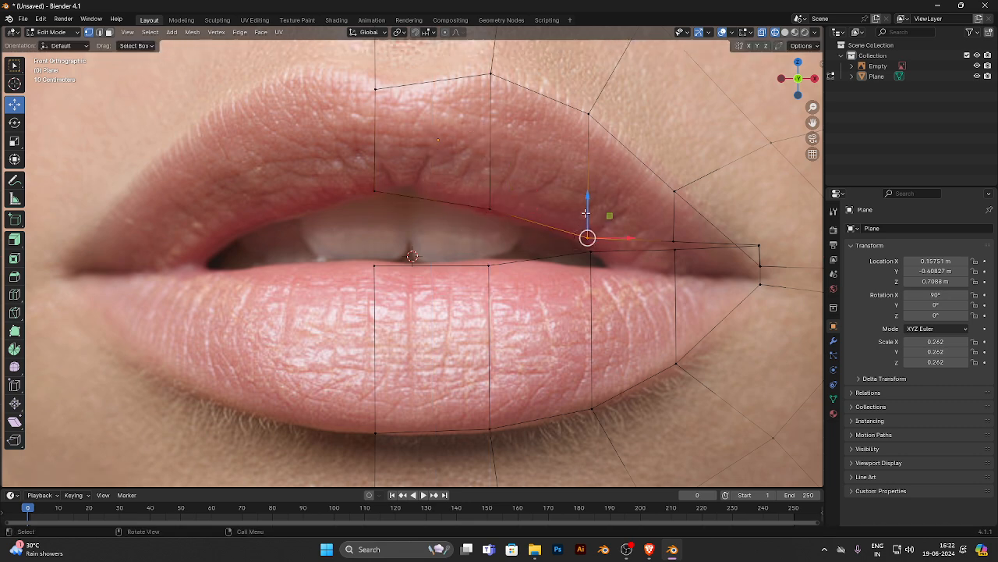
{"action": "left_click_drag", "start_coordinate": [585, 212], "coordinate": [574, 270]}
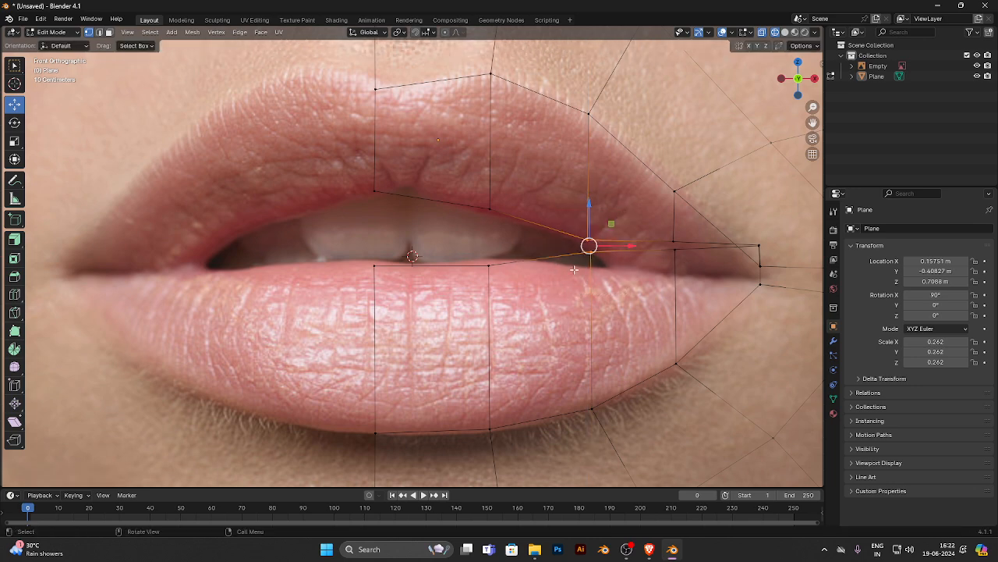
{"action": "left_click_drag", "start_coordinate": [616, 245], "coordinate": [583, 247]}
{"action": "left_click_drag", "start_coordinate": [502, 185], "coordinate": [444, 303]}
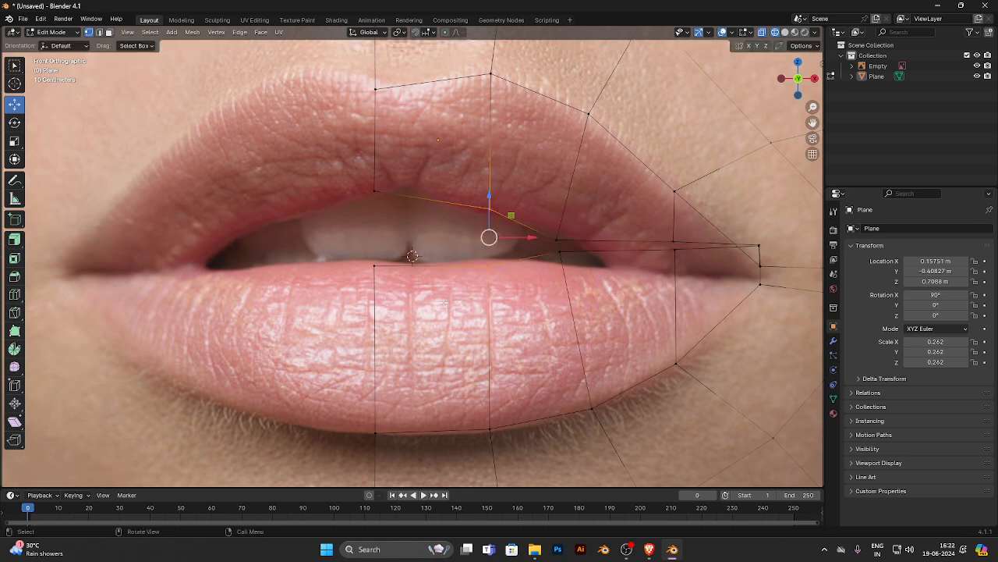
{"action": "left_click_drag", "start_coordinate": [513, 245], "coordinate": [480, 245]}
{"action": "left_click_drag", "start_coordinate": [492, 184], "coordinate": [448, 201]}
- Move the whole seam column of vertices along X onto the centre line of the lips
{"action": "left_click", "coordinate": [374, 190]}
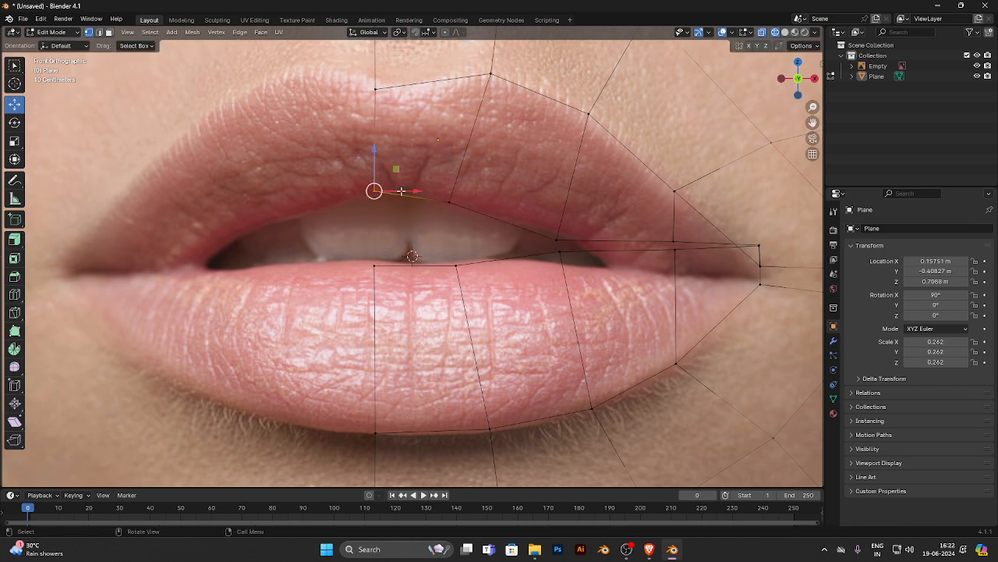
{"action": "scroll", "coordinate": [401, 190], "scroll_direction": "down", "scroll_amount": 5}
{"action": "left_click_drag", "start_coordinate": [347, 68], "coordinate": [412, 488]}
{"action": "mouse_move", "coordinate": [440, 255]}
{"action": "left_mouse_down"}
{"action": "mouse_move", "coordinate": [450, 218]}
{"action": "mouse_move", "coordinate": [479, 255]}
{"action": "mouse_move", "coordinate": [440, 273]}
{"action": "left_mouse_up"}
- Nudge the second column's upper and lower lip vertices slightly outward along X
{"action": "left_click", "coordinate": [445, 226]}
{"action": "left_click", "coordinate": [455, 313]}
{"action": "left_click_drag", "start_coordinate": [433, 312], "coordinate": [459, 348], "text": "shift"}
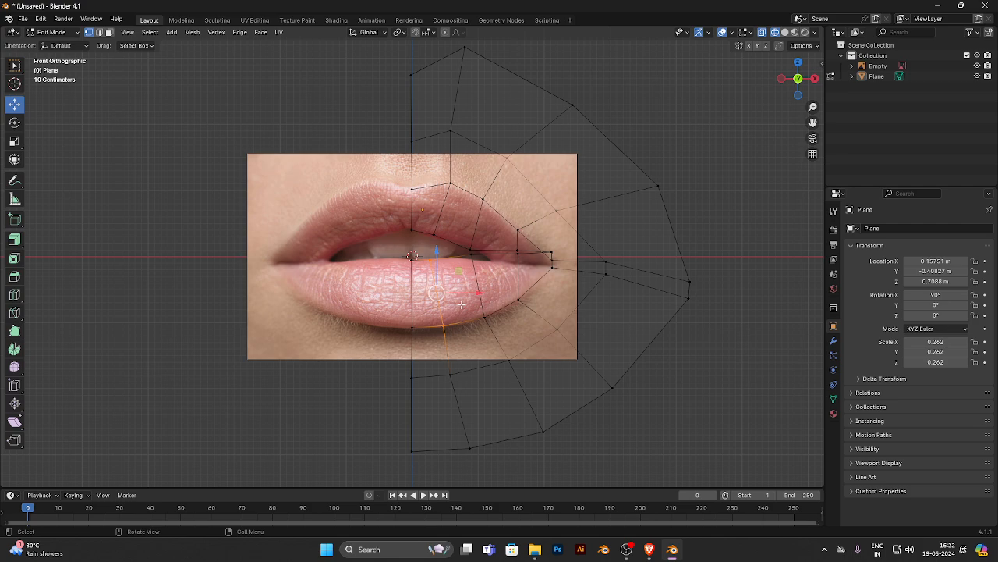
{"action": "left_click_drag", "start_coordinate": [461, 294], "coordinate": [467, 294]}
{"action": "left_click", "coordinate": [333, 320]}
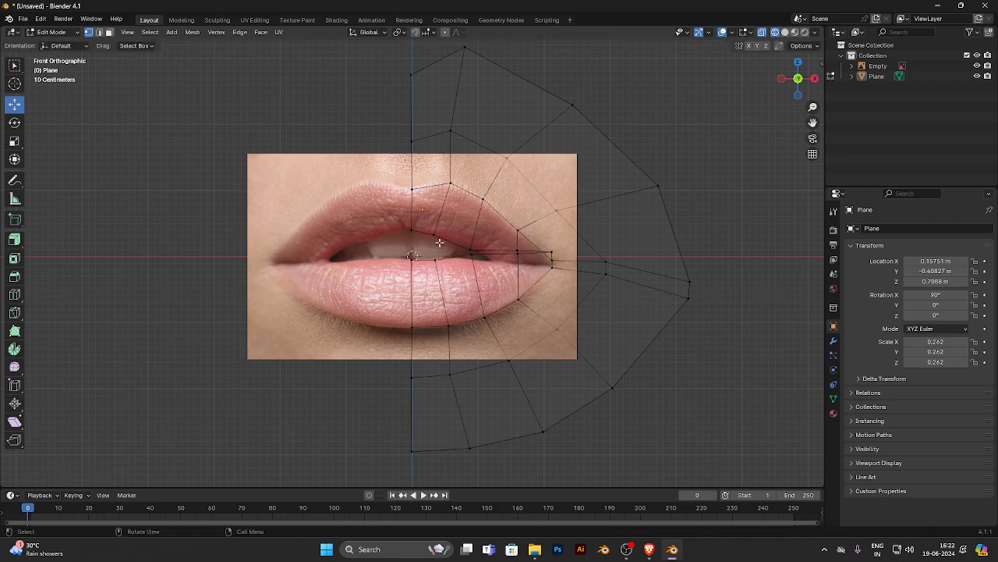
- Spread the third column's inner vertices vertically onto the upper and lower lip edges of the reference
{"action": "scroll", "coordinate": [460, 266], "scroll_direction": "up", "scroll_amount": 5}
{"action": "scroll", "coordinate": [460, 266], "scroll_direction": "up", "scroll_amount": 1}
{"action": "left_click", "coordinate": [585, 234]}
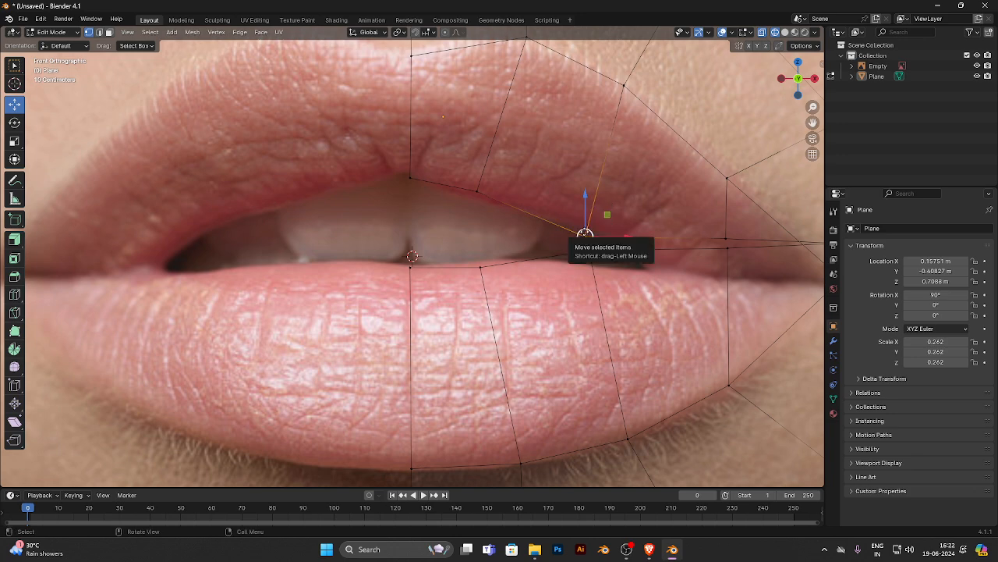
{"action": "left_click_drag", "start_coordinate": [585, 235], "coordinate": [586, 226]}
{"action": "left_click_drag", "start_coordinate": [571, 240], "coordinate": [586, 259]}
- Bring the fourth column's inner vertices in along X and place them on the upper and lower lip edges
{"action": "left_click", "coordinate": [728, 248]}
{"action": "left_click_drag", "start_coordinate": [726, 243], "coordinate": [631, 247]}
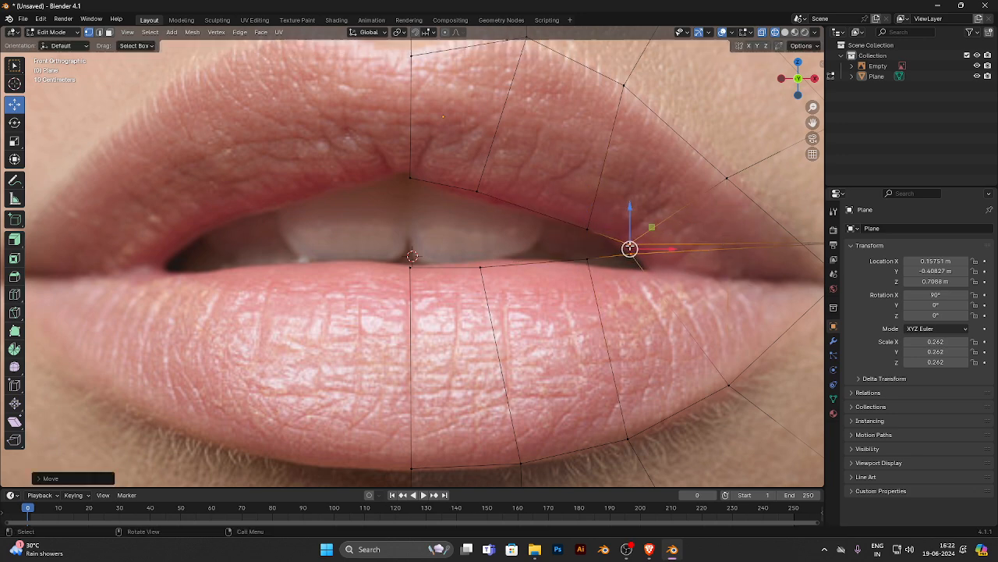
{"action": "left_click_drag", "start_coordinate": [544, 197], "coordinate": [556, 265]}
{"action": "left_click_drag", "start_coordinate": [640, 237], "coordinate": [602, 239]}
{"action": "left_click_drag", "start_coordinate": [574, 286], "coordinate": [556, 263]}
- Fine-tune the inner vertices beside the mouth corner and move the corner vertices in to where the opening ends
{"action": "mouse_move", "coordinate": [589, 218]}
{"action": "left_mouse_down"}
{"action": "mouse_move", "coordinate": [607, 239]}
{"action": "mouse_move", "coordinate": [596, 226]}
{"action": "left_mouse_up"}
{"action": "left_click_drag", "start_coordinate": [582, 237], "coordinate": [598, 265]}
{"action": "scroll", "coordinate": [630, 269], "scroll_direction": "down", "scroll_amount": 3}
{"action": "left_click", "coordinate": [652, 248]}
{"action": "left_click_drag", "start_coordinate": [652, 248], "coordinate": [563, 264]}
{"action": "scroll", "coordinate": [592, 263], "scroll_direction": "up", "scroll_amount": 7}
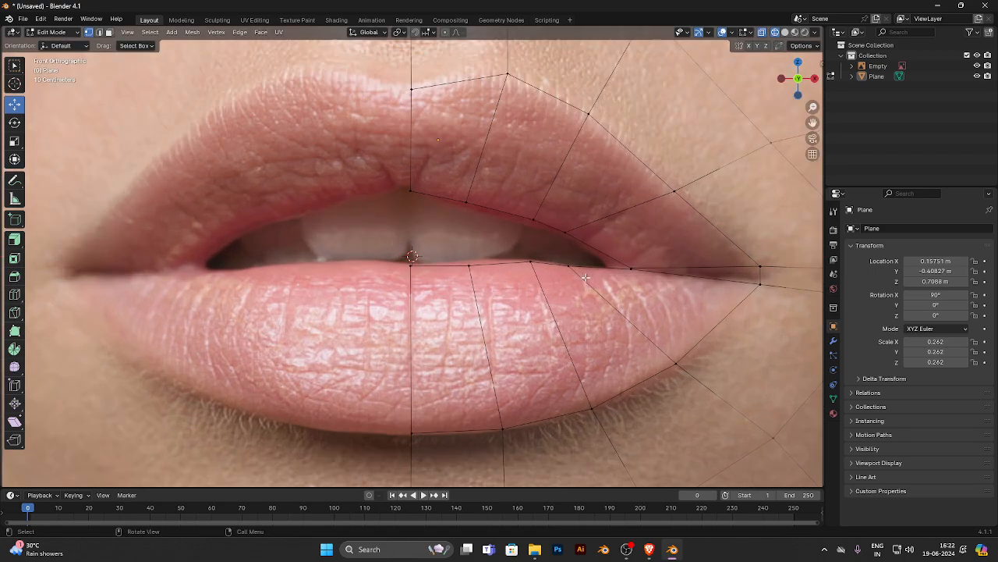
- Separate the mouth corner's inner vertices slightly and lower the adjacent upper-lip vertex to match the reference edge
{"action": "scroll", "coordinate": [734, 257], "scroll_direction": "down", "scroll_amount": 3}
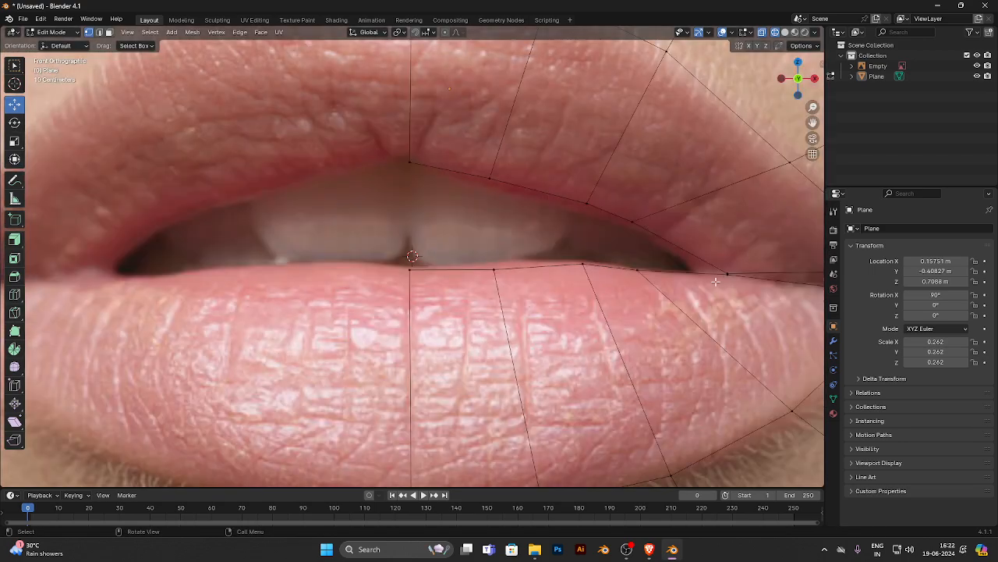
{"action": "left_click", "coordinate": [728, 272]}
{"action": "left_click_drag", "start_coordinate": [729, 271], "coordinate": [728, 269]}
{"action": "left_click_drag", "start_coordinate": [731, 304], "coordinate": [702, 267]}
{"action": "left_click", "coordinate": [727, 269]}
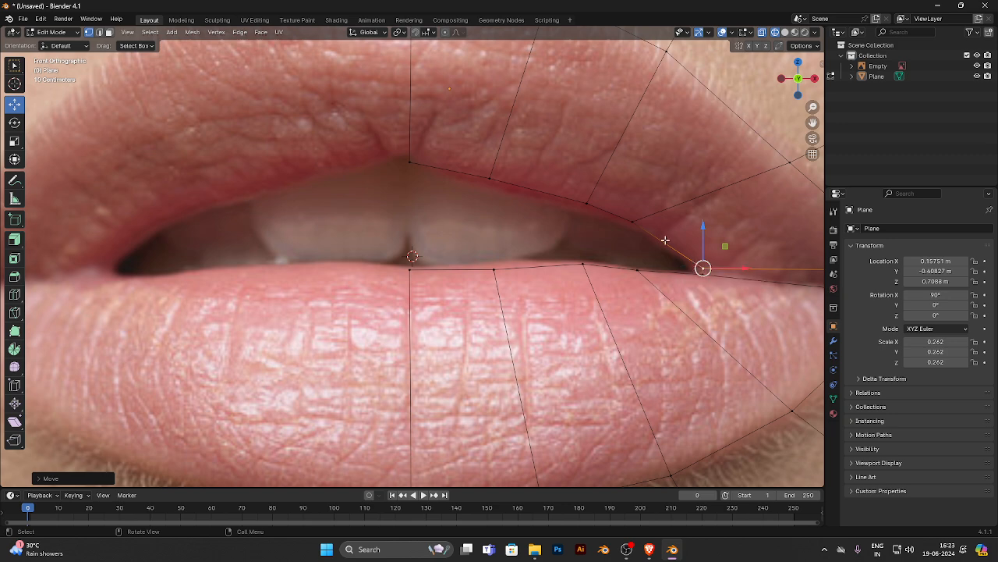
{"action": "left_click_drag", "start_coordinate": [660, 197], "coordinate": [598, 263]}
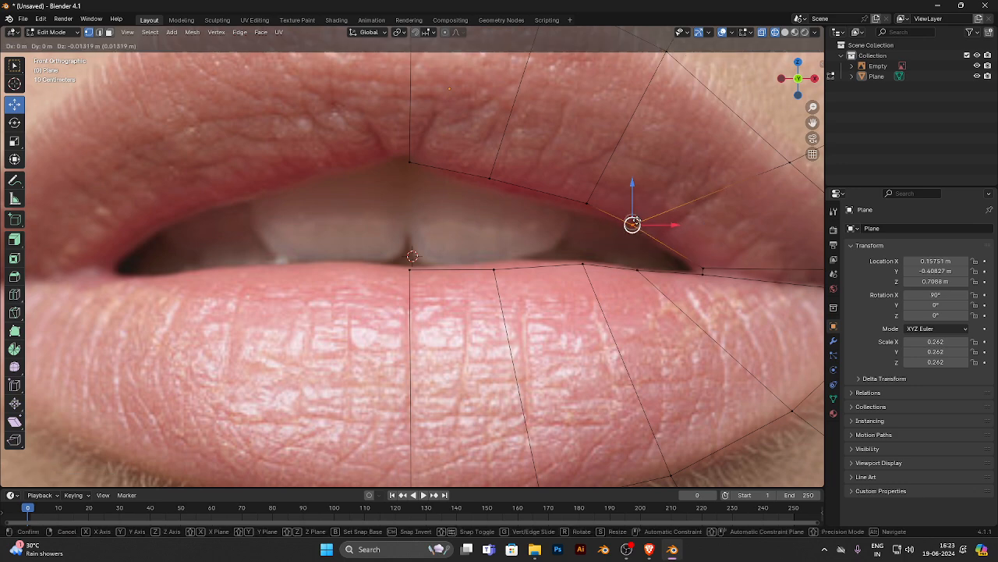
{"action": "left_click_drag", "start_coordinate": [635, 217], "coordinate": [587, 203]}
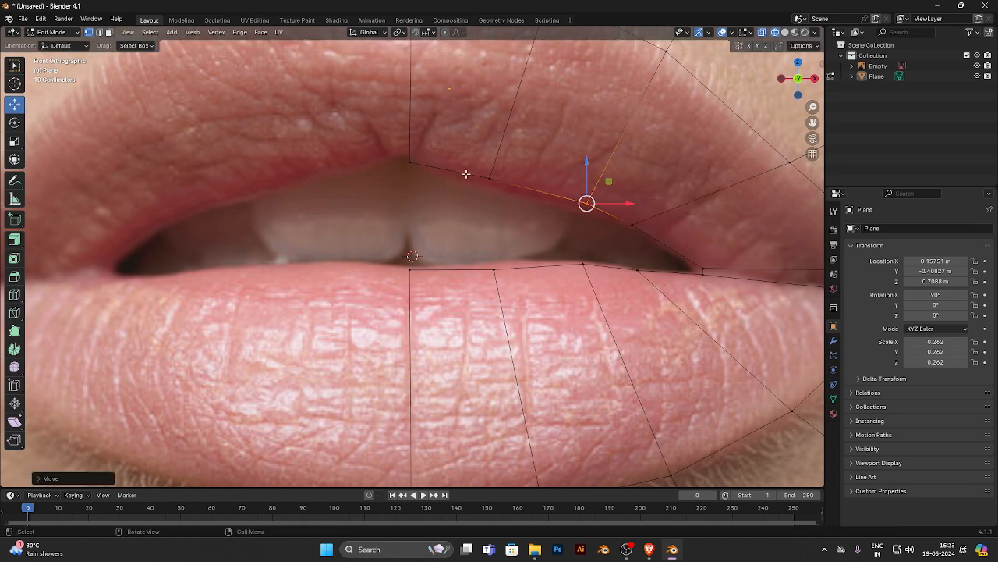
- Select the mouth opening's inner edge loop and extrude it back into the mouth
{"action": "scroll", "coordinate": [552, 212], "scroll_direction": "down", "scroll_amount": 6}
{"action": "middle_click_drag", "start_coordinate": [668, 210], "coordinate": [499, 227]}
{"action": "left_click", "coordinate": [99, 33]}
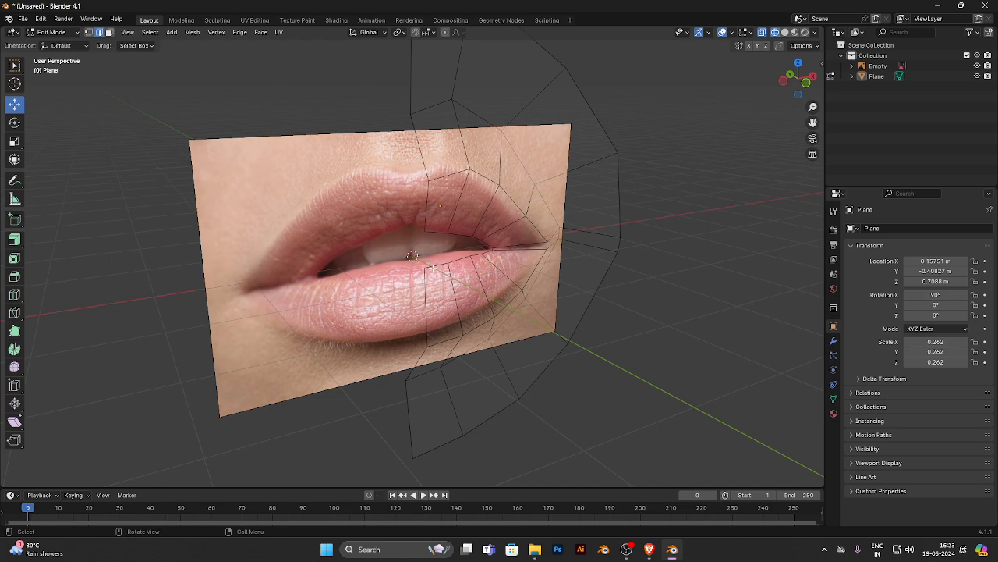
{"action": "left_click", "coordinate": [442, 234], "text": "ctrl"}
{"action": "middle_click_drag", "start_coordinate": [442, 234], "coordinate": [444, 277]}
{"action": "scroll", "coordinate": [444, 277], "scroll_direction": "up", "scroll_amount": 2}
{"action": "middle_click_drag", "start_coordinate": [535, 259], "coordinate": [485, 276]}
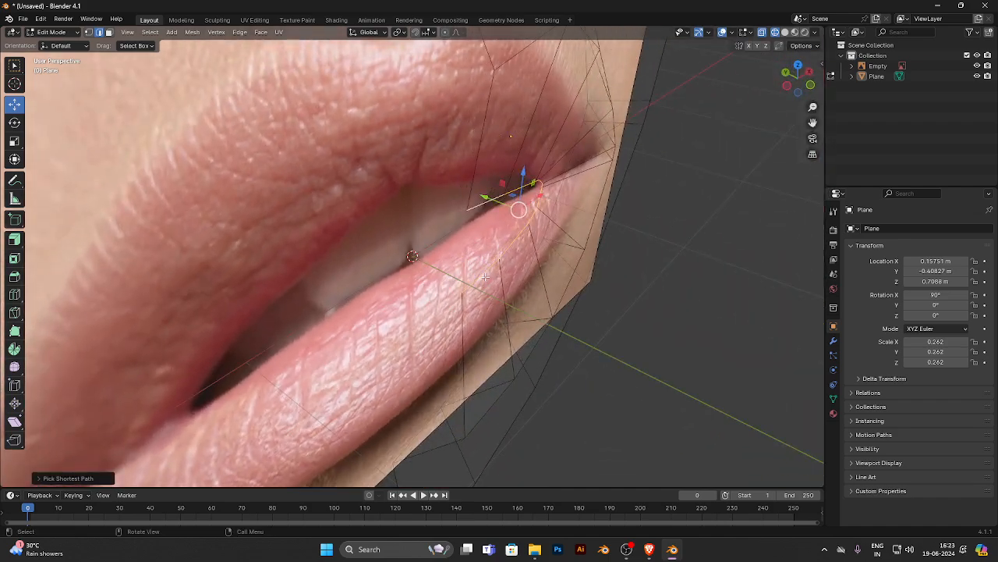
{"action": "key", "text": "g"}
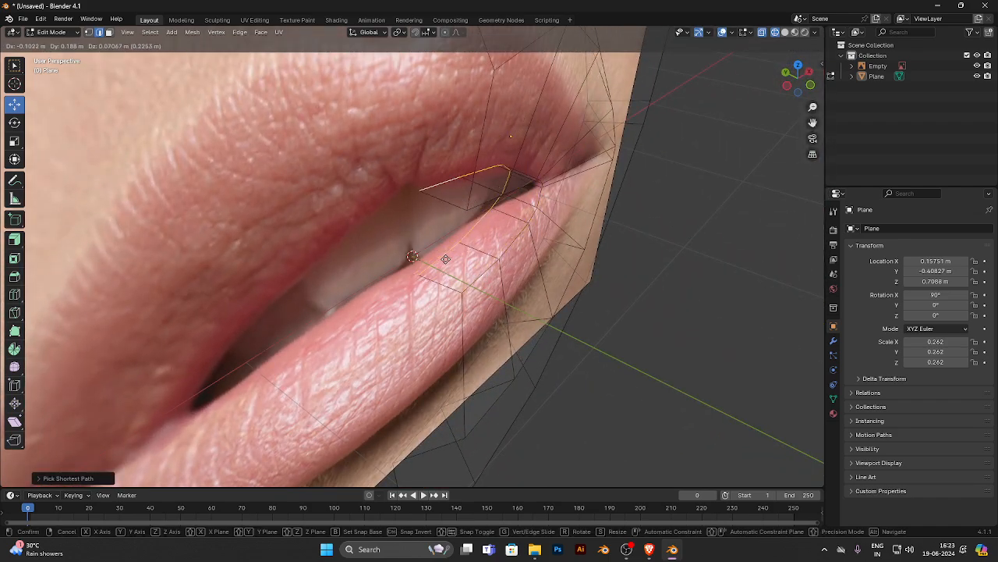
{"action": "left_click", "coordinate": [445, 259]}
- Line up the newly extruded loop with the mouth opening's edges along X and Z in the front view
{"action": "middle_click_drag", "start_coordinate": [574, 264], "coordinate": [470, 246]}
{"action": "left_click_drag", "start_coordinate": [547, 230], "coordinate": [575, 230]}
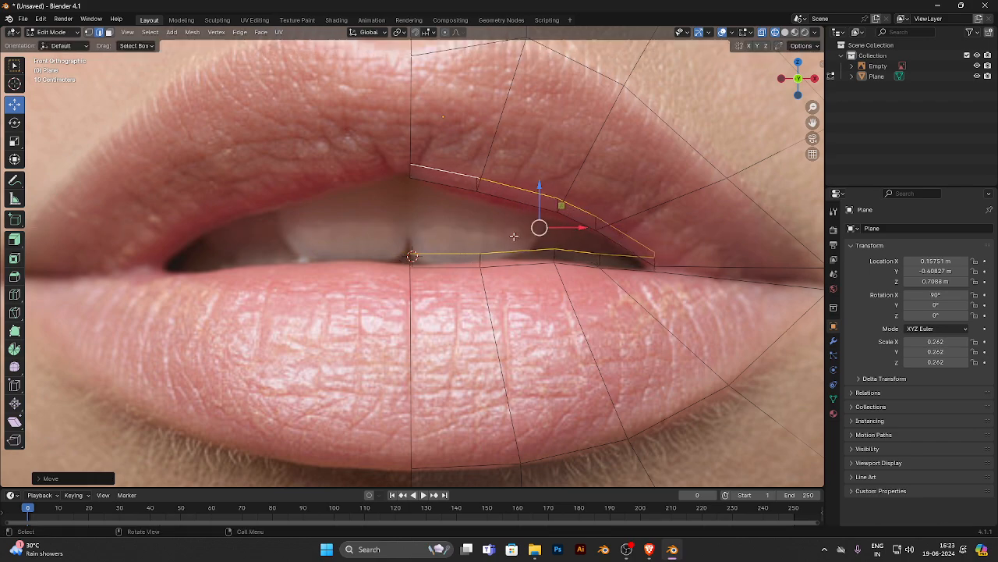
{"action": "middle_click_drag", "start_coordinate": [575, 231], "coordinate": [583, 264]}
{"action": "middle_click_drag", "start_coordinate": [451, 171], "coordinate": [491, 209]}
- Hide the reference image and check the extruded inner lip edges from the side and front
{"action": "scroll", "coordinate": [443, 204], "scroll_direction": "down", "scroll_amount": 5}
{"action": "left_click", "coordinate": [977, 66]}
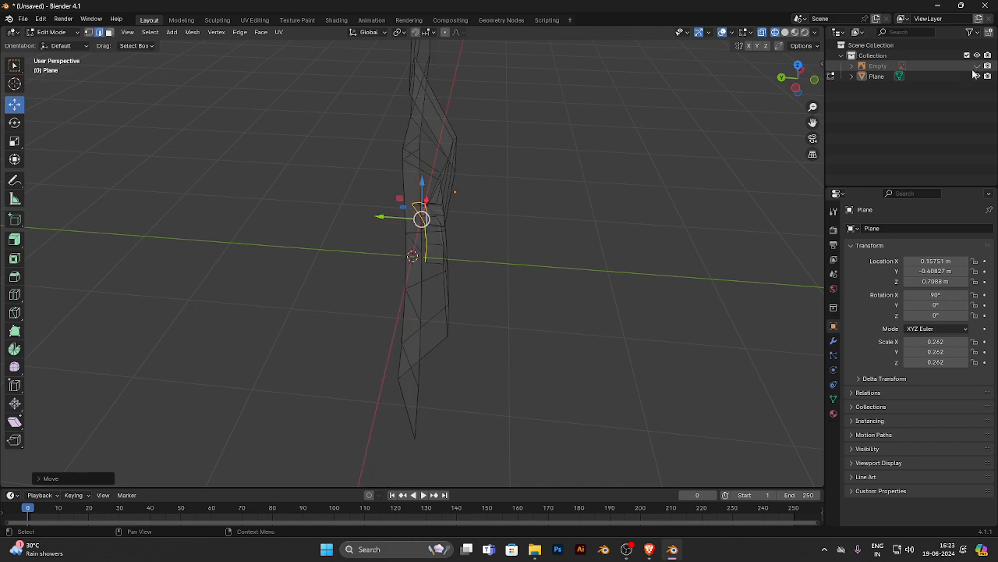
{"action": "middle_click_drag", "start_coordinate": [436, 234], "coordinate": [445, 219]}
{"action": "scroll", "coordinate": [421, 203], "scroll_direction": "up", "scroll_amount": 4}
{"action": "middle_click_drag", "start_coordinate": [406, 185], "coordinate": [476, 269]}
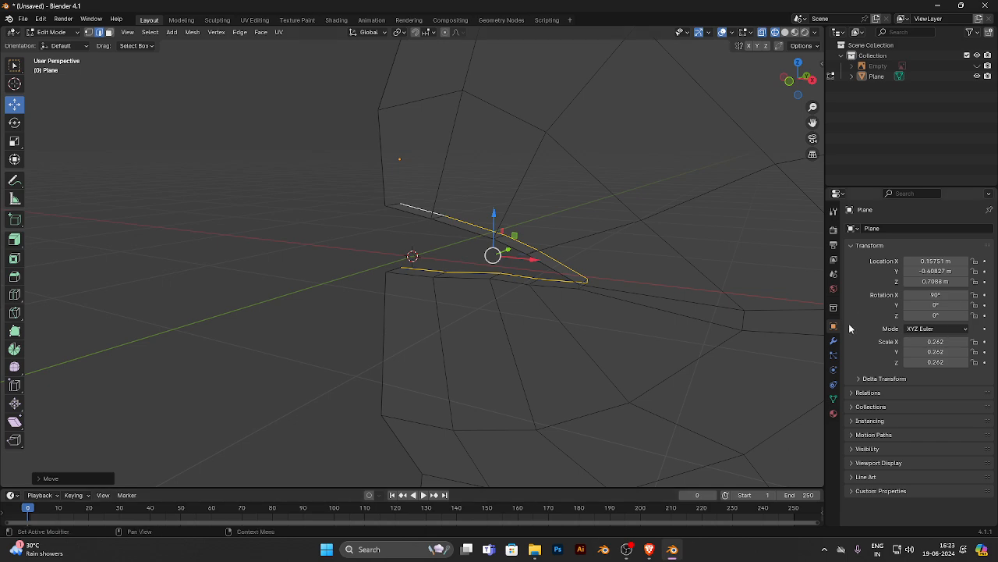
- Add a Subdivision Surface modifier to the lips with viewport levels set to 3
{"action": "left_click", "coordinate": [833, 341]}
{"action": "left_click", "coordinate": [884, 229]}
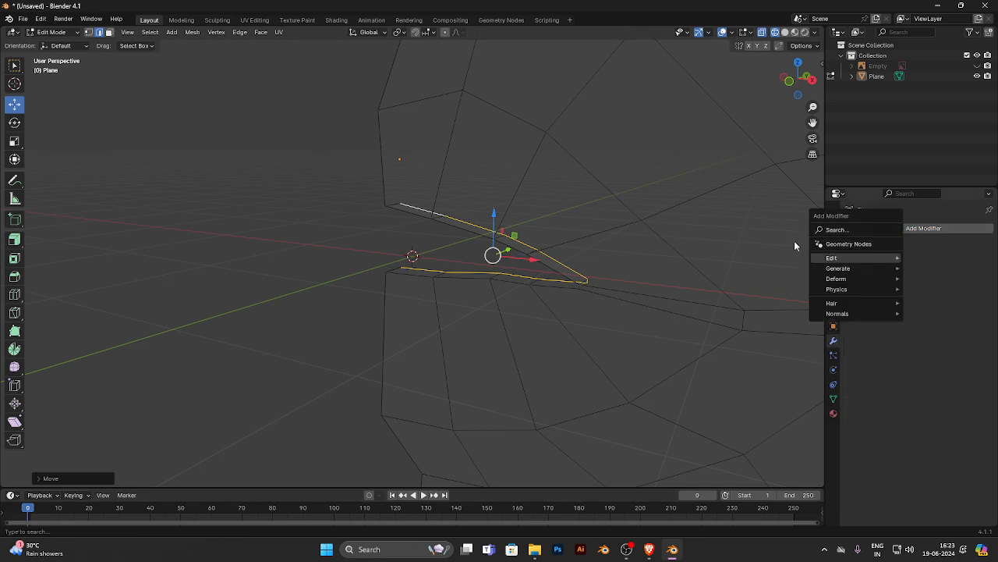
{"action": "left_click", "coordinate": [864, 230]}
{"action": "type", "text": "sur"}
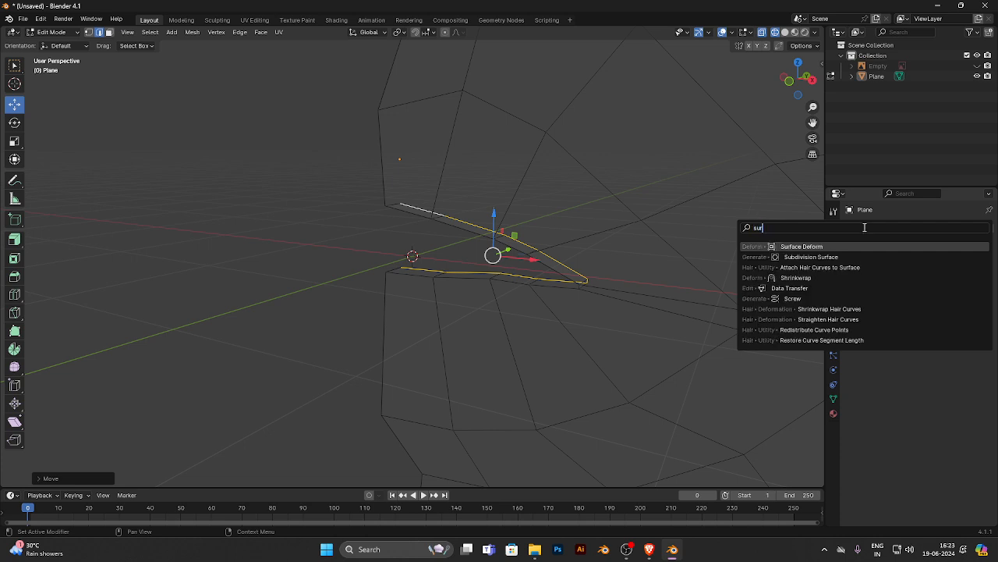
{"action": "left_click", "coordinate": [829, 256]}
{"action": "middle_click_drag", "start_coordinate": [501, 323], "coordinate": [530, 301]}
{"action": "left_click", "coordinate": [978, 275]}
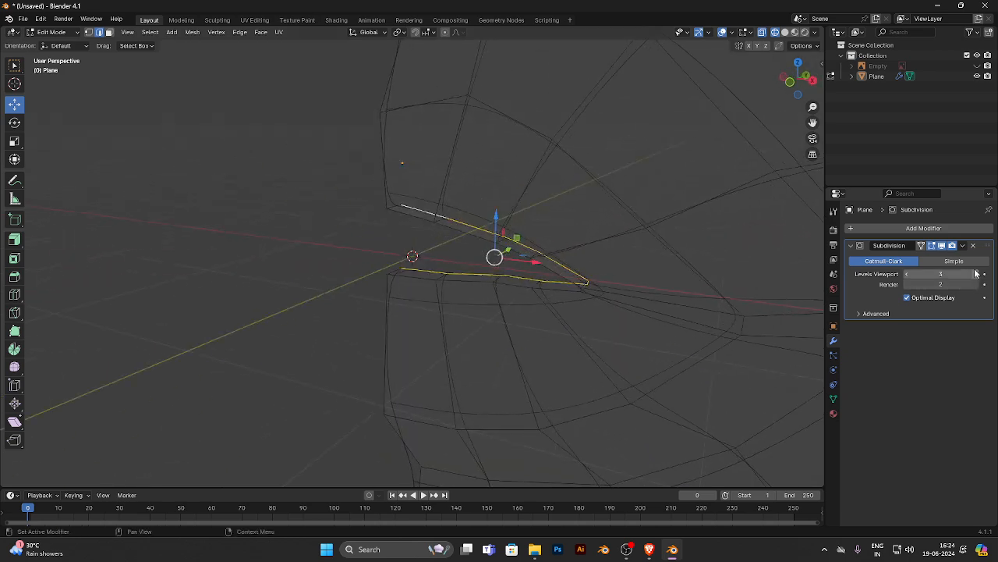
{"action": "left_click", "coordinate": [977, 276]}
- Switch to solid shading and push the innermost lip loop deeper into the mouth along Y
{"action": "left_click", "coordinate": [785, 32]}
{"action": "mouse_move", "coordinate": [659, 224]}
{"action": "middle_mouse_down"}
{"action": "mouse_move", "coordinate": [533, 174]}
{"action": "mouse_move", "coordinate": [466, 221]}
{"action": "middle_mouse_up"}
{"action": "scroll", "coordinate": [461, 225], "scroll_direction": "up", "scroll_amount": 2}
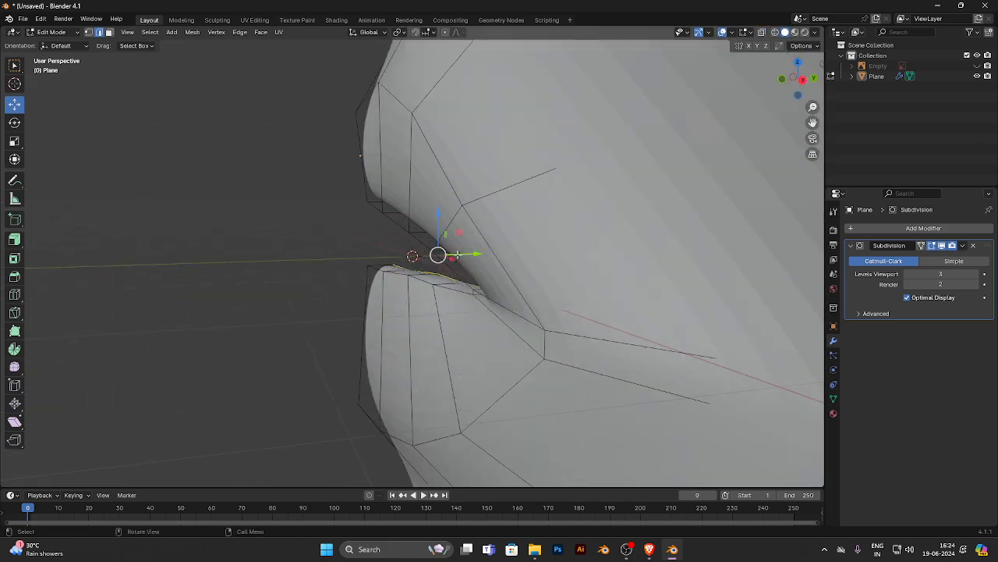
{"action": "left_click_drag", "start_coordinate": [457, 255], "coordinate": [492, 256]}
{"action": "middle_click_drag", "start_coordinate": [372, 273], "coordinate": [454, 215]}
{"action": "scroll", "coordinate": [447, 269], "scroll_direction": "down", "scroll_amount": 5}
{"action": "scroll", "coordinate": [500, 255], "scroll_direction": "up", "scroll_amount": 5}
{"action": "middle_click_drag", "start_coordinate": [537, 186], "coordinate": [415, 205]}
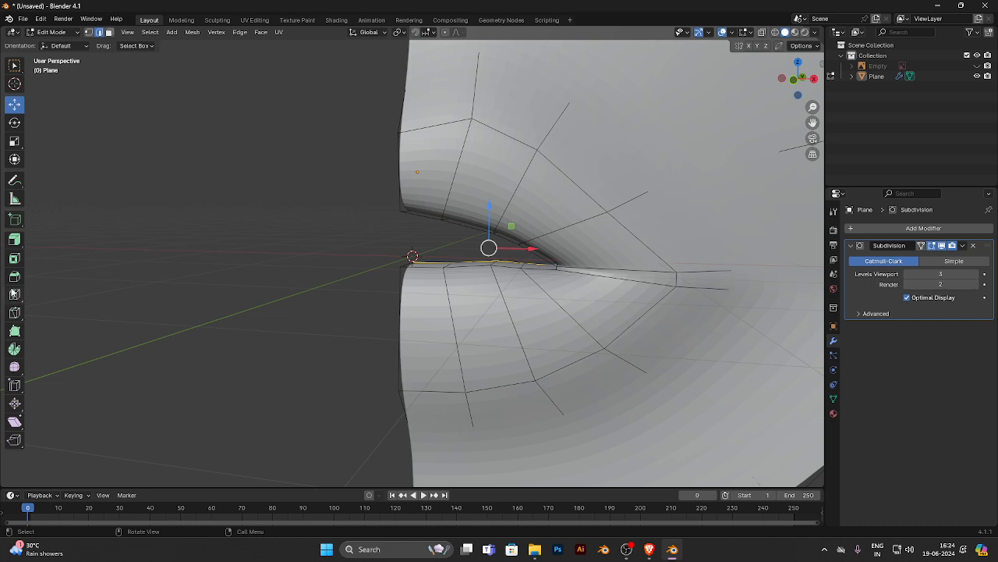
- Add a single loop cut around the lips between the outer lip outline and the mouth opening
{"action": "left_click", "coordinate": [14, 295]}
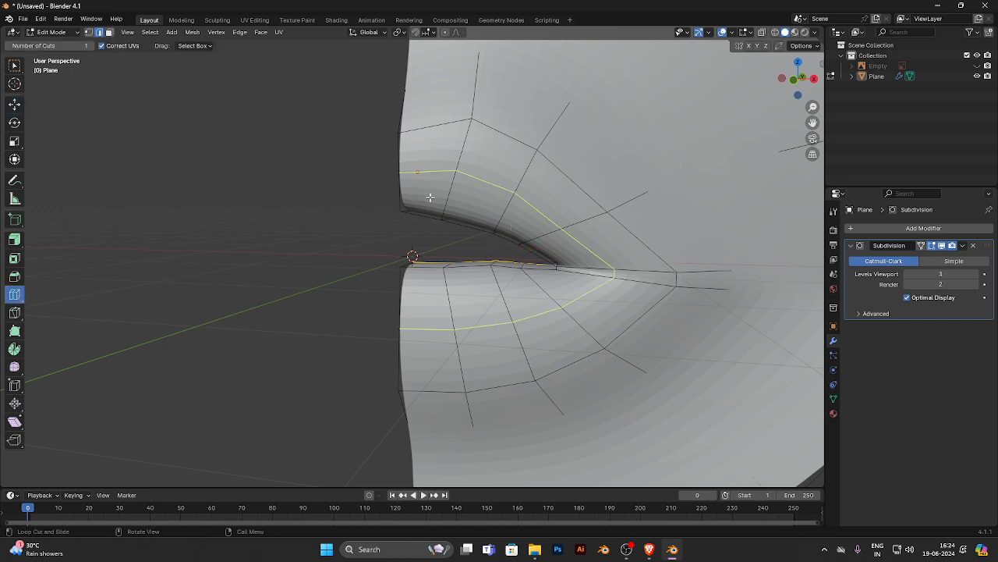
{"action": "left_click_drag", "start_coordinate": [430, 197], "coordinate": [474, 193]}
{"action": "middle_click_drag", "start_coordinate": [474, 193], "coordinate": [1, 90]}
- Select the upper-lip part of the new edge loop and pull it forward along Y to add fullness
{"action": "left_click", "coordinate": [15, 103]}
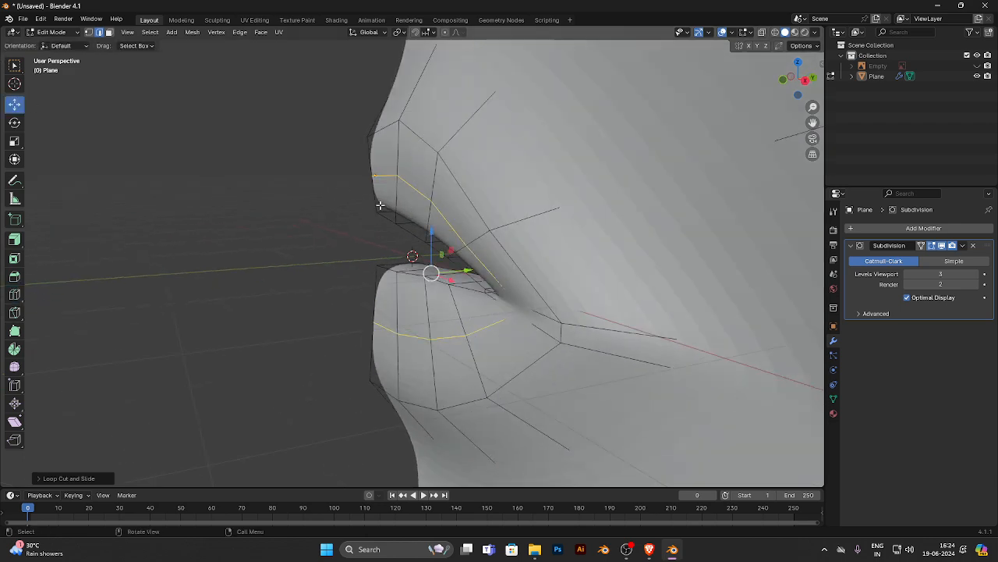
{"action": "left_click", "coordinate": [385, 177]}
{"action": "left_click", "coordinate": [480, 256], "text": "ctrl"}
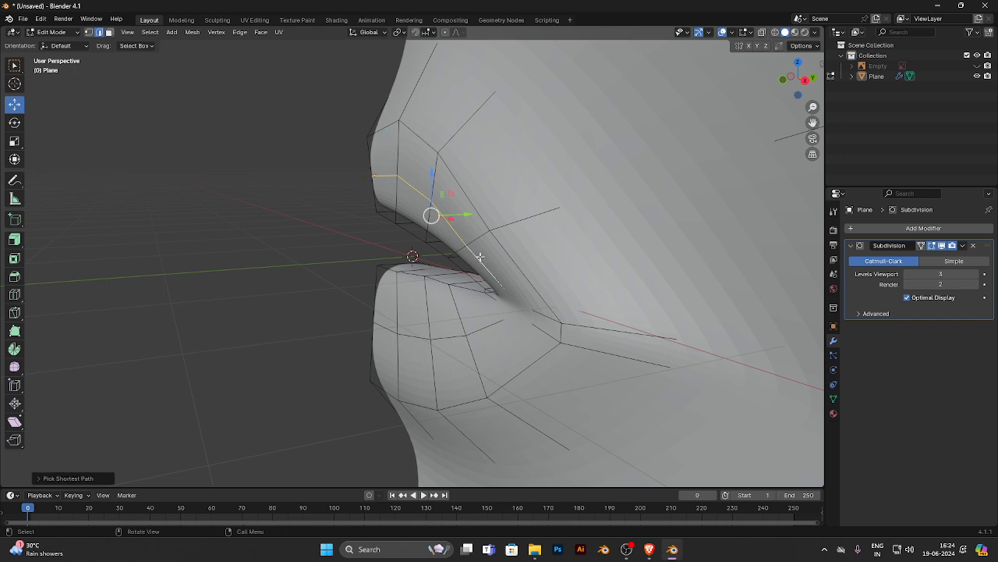
{"action": "left_click_drag", "start_coordinate": [468, 219], "coordinate": [451, 217]}
{"action": "left_click_drag", "start_coordinate": [415, 175], "coordinate": [415, 177]}
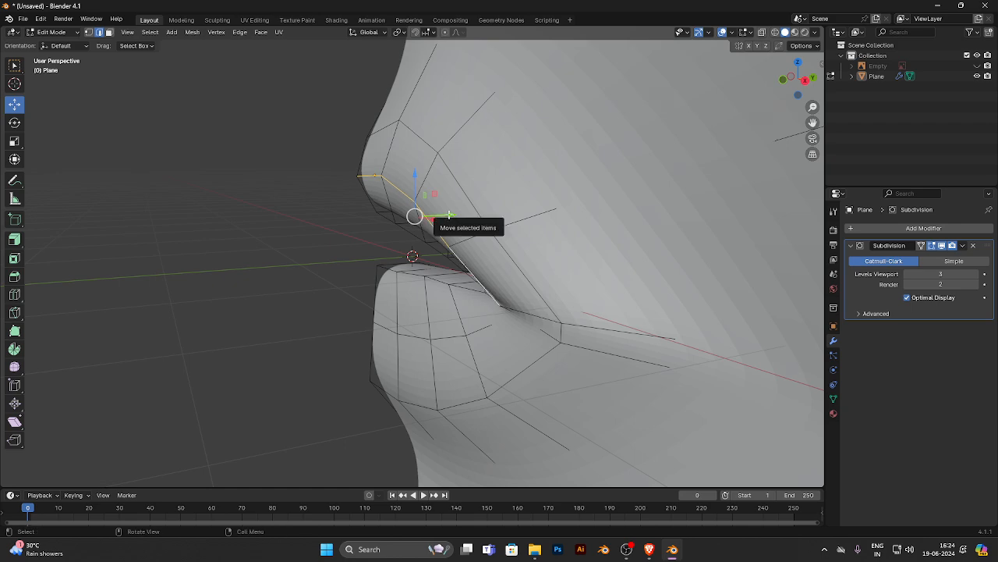
{"action": "left_click_drag", "start_coordinate": [443, 216], "coordinate": [439, 216]}
{"action": "left_click", "coordinate": [432, 226]}
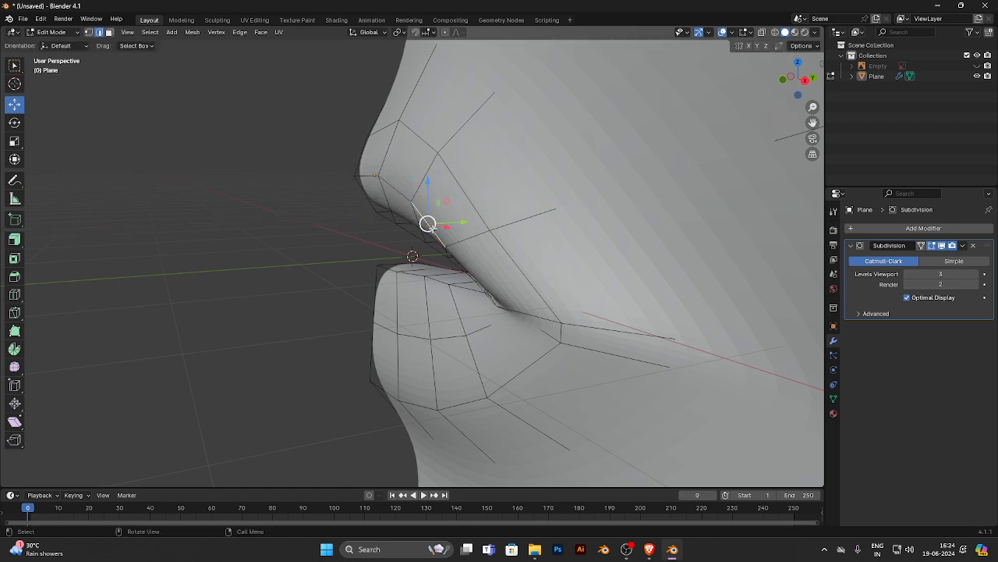
- Extend the upper-lip edge selection to the centre edge and nudge it further forward along Y
{"action": "left_click", "coordinate": [367, 177], "text": "ctrl"}
{"action": "left_click_drag", "start_coordinate": [422, 191], "coordinate": [413, 194]}
{"action": "middle_click_drag", "start_coordinate": [413, 195], "coordinate": [541, 289]}
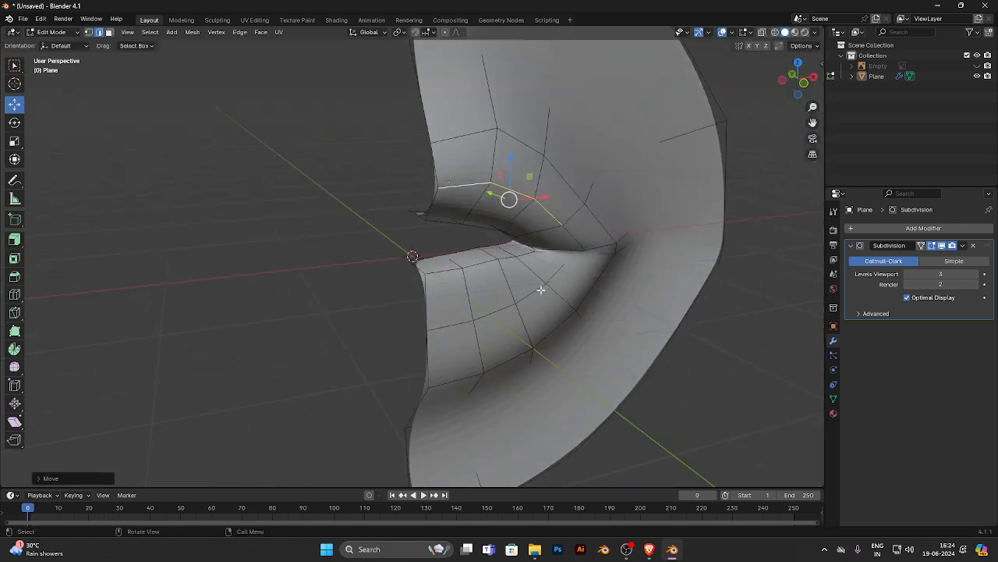
- Select the lower-lip part of the new edge loop, pull it forward along Y and lower it slightly along Z
{"action": "left_click", "coordinate": [555, 274]}
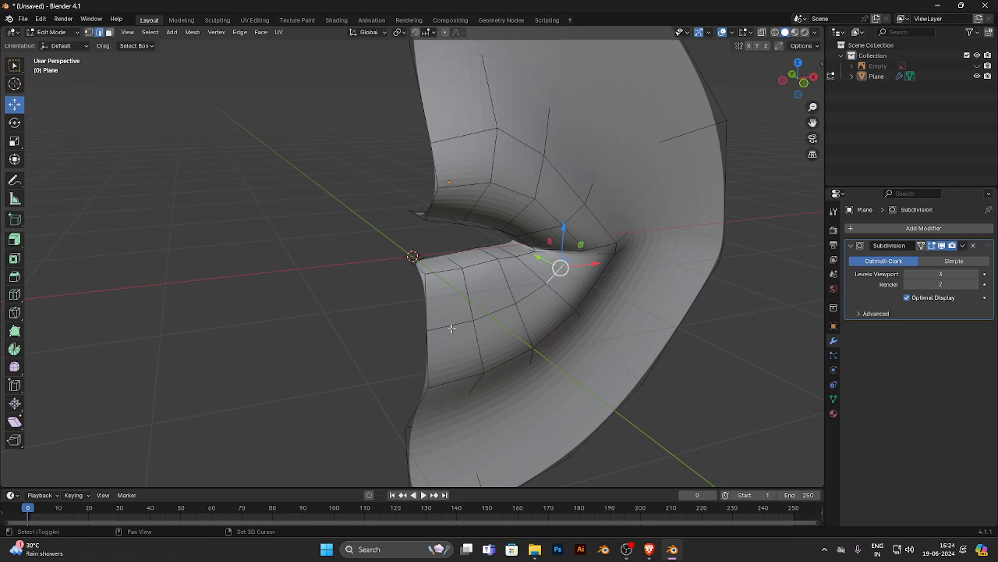
{"action": "left_click", "coordinate": [451, 328], "text": "shift"}
{"action": "left_click", "coordinate": [457, 325]}
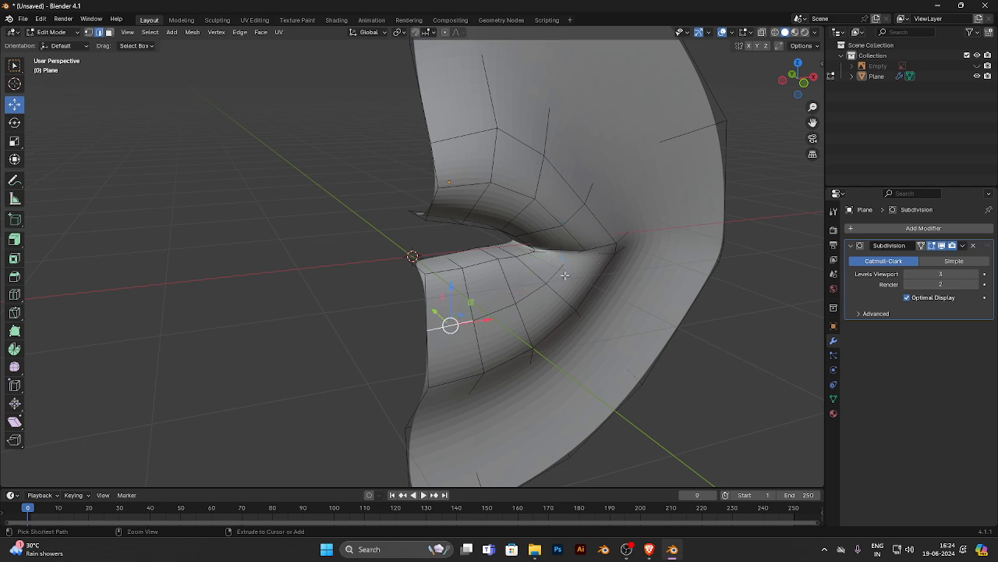
{"action": "left_click", "coordinate": [563, 284], "text": "ctrl"}
{"action": "left_click_drag", "start_coordinate": [494, 288], "coordinate": [506, 298]}
{"action": "middle_click_drag", "start_coordinate": [437, 285], "coordinate": [363, 265]}
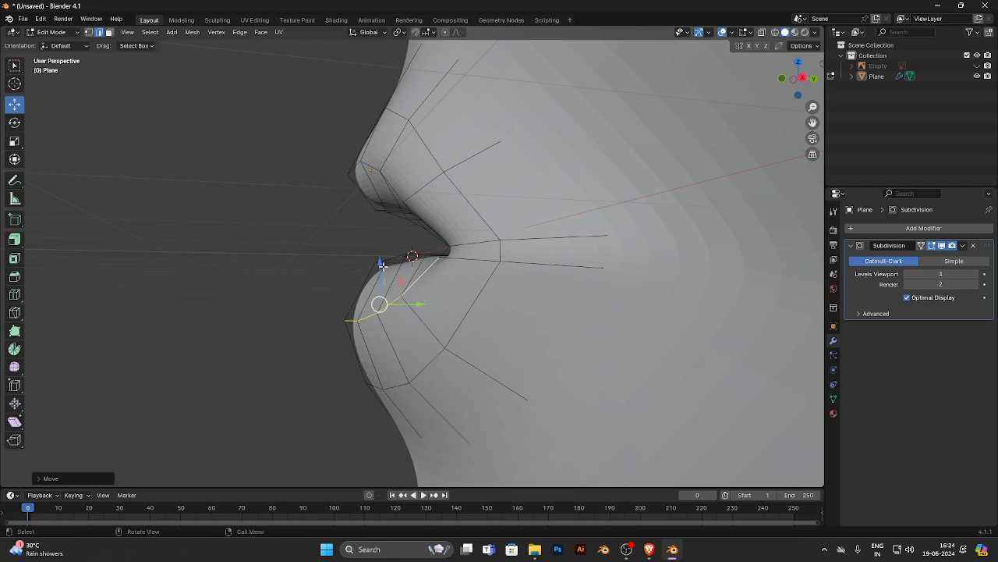
{"action": "left_click_drag", "start_coordinate": [380, 263], "coordinate": [378, 266]}
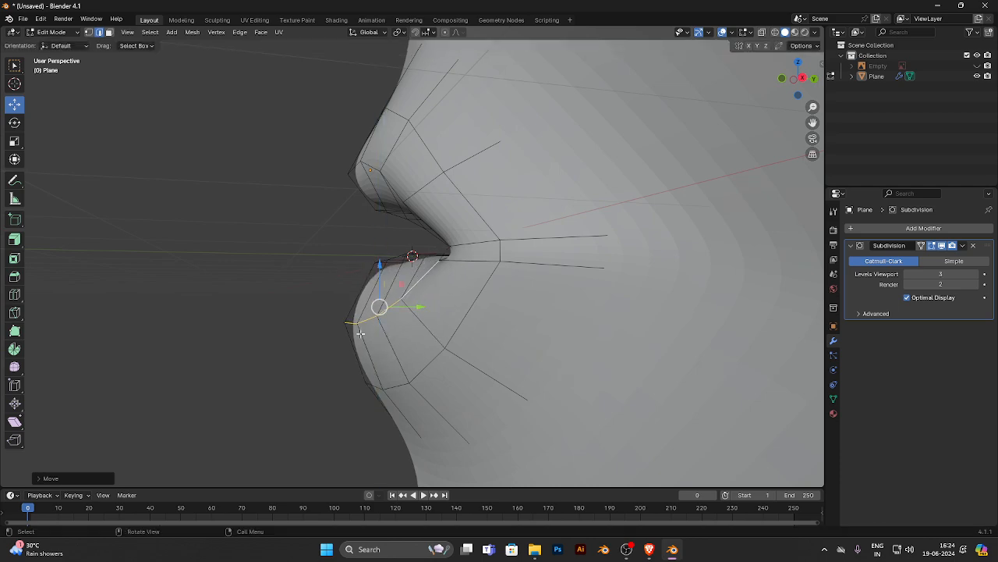
- Select only the central edges of the lower-lip loop and raise them slightly along Z
{"action": "left_click", "coordinate": [346, 320]}
{"action": "middle_click_drag", "start_coordinate": [319, 323], "coordinate": [364, 359]}
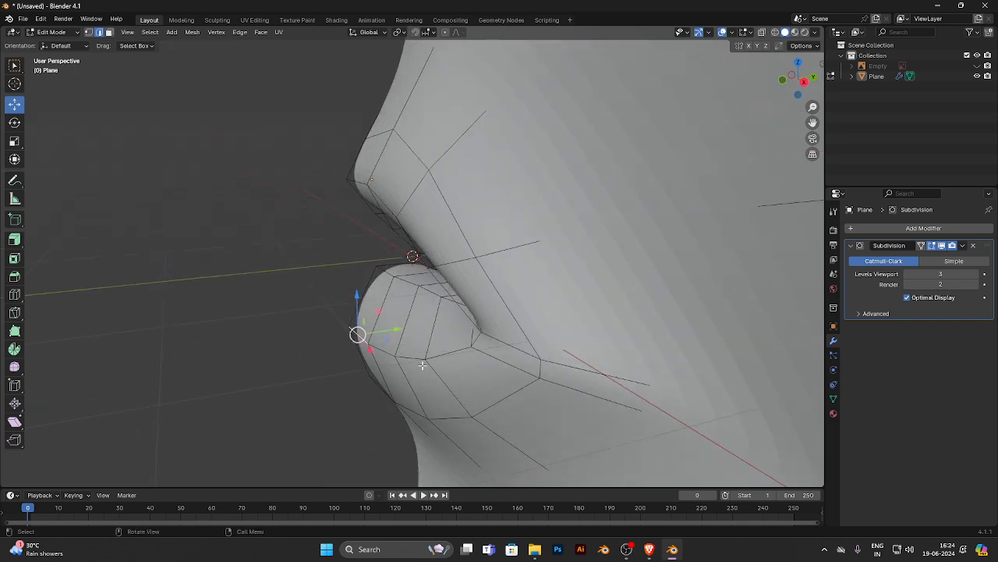
{"action": "left_click", "coordinate": [407, 358], "text": "ctrl"}
{"action": "left_click_drag", "start_coordinate": [380, 317], "coordinate": [339, 319]}
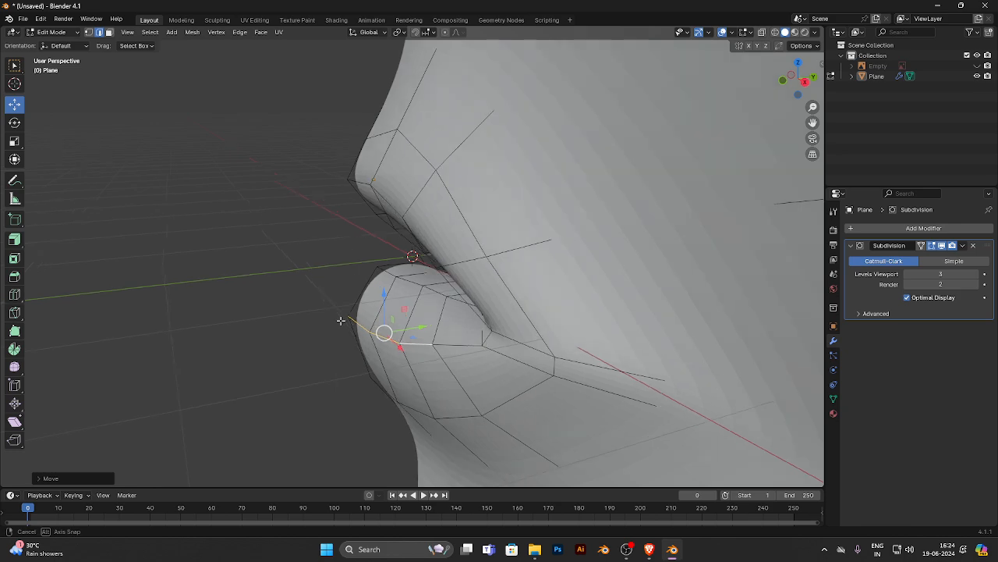
{"action": "middle_click_drag", "start_coordinate": [338, 319], "coordinate": [307, 301]}
{"action": "left_click", "coordinate": [307, 299]}
- Add a loop cut between the fullness loop and the outer lip outline, sliding it close to the outline
{"action": "scroll", "coordinate": [309, 298], "scroll_direction": "down", "scroll_amount": 4}
{"action": "middle_click_drag", "start_coordinate": [491, 257], "coordinate": [428, 254]}
{"action": "scroll", "coordinate": [433, 231], "scroll_direction": "up", "scroll_amount": 6}
{"action": "left_click", "coordinate": [402, 133]}
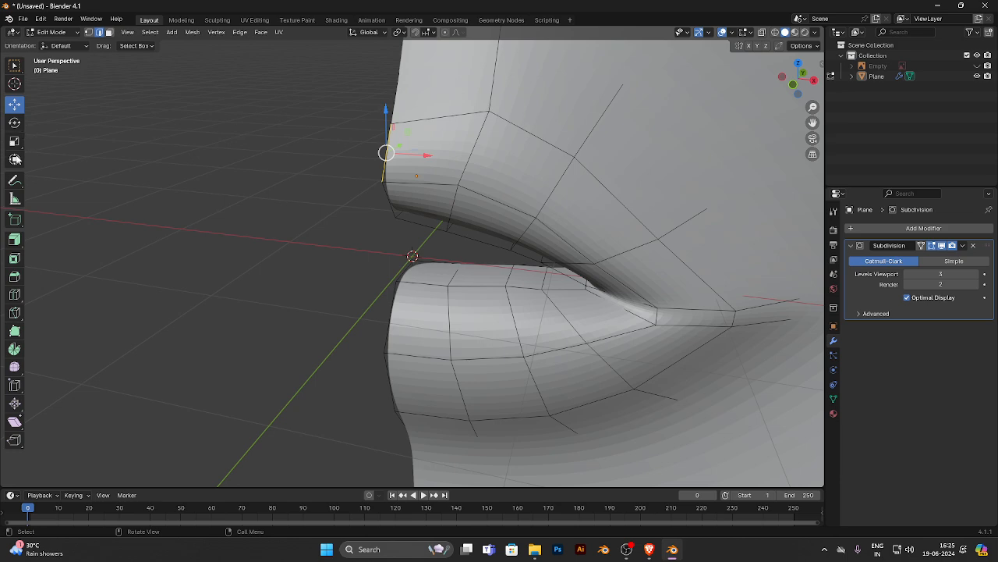
{"action": "left_click", "coordinate": [14, 294]}
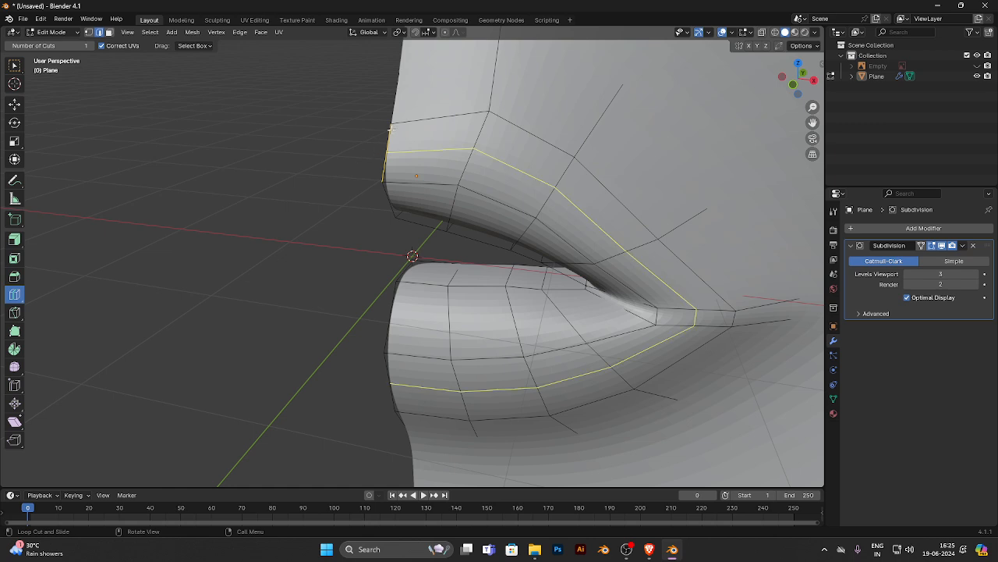
{"action": "left_click_drag", "start_coordinate": [391, 129], "coordinate": [392, 116]}
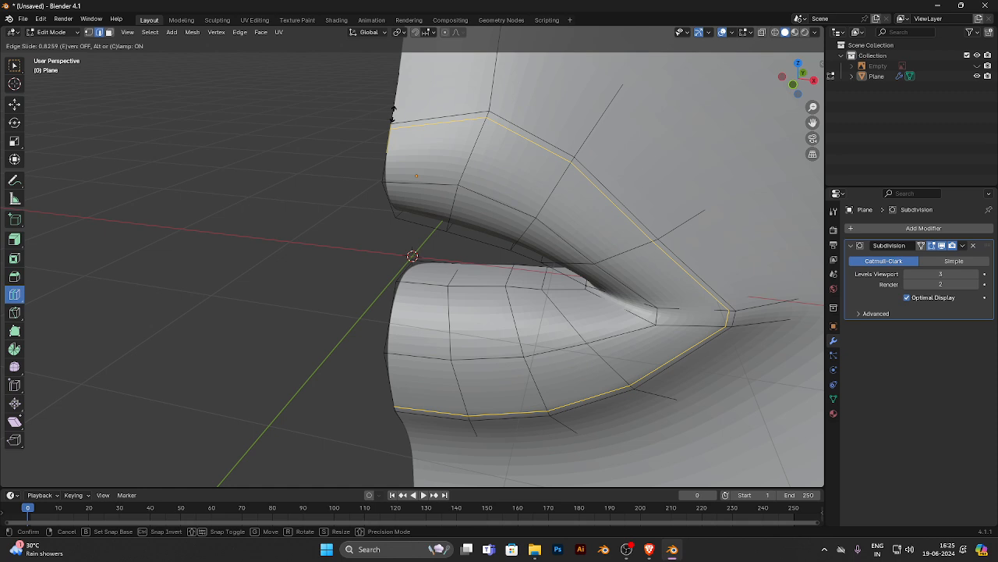
{"action": "left_click_drag", "start_coordinate": [393, 115], "coordinate": [394, 117]}
- Return to Object Mode and remove the Subdivision modifier from the lips mesh
{"action": "key", "text": "Tab"}
{"action": "scroll", "coordinate": [523, 223], "scroll_direction": "down", "scroll_amount": 5}
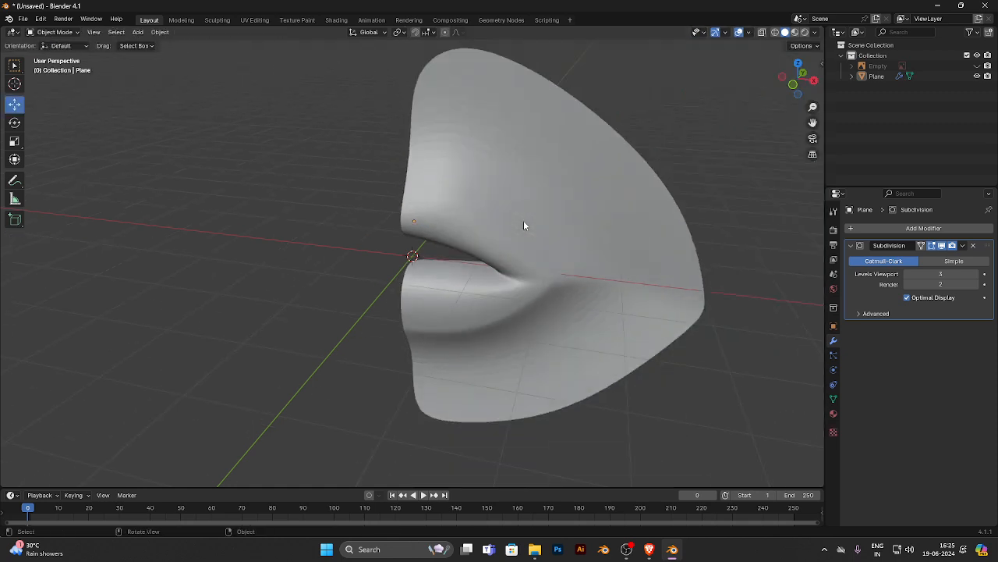
{"action": "middle_click_drag", "start_coordinate": [521, 274], "coordinate": [457, 252]}
{"action": "scroll", "coordinate": [436, 273], "scroll_direction": "up", "scroll_amount": 4}
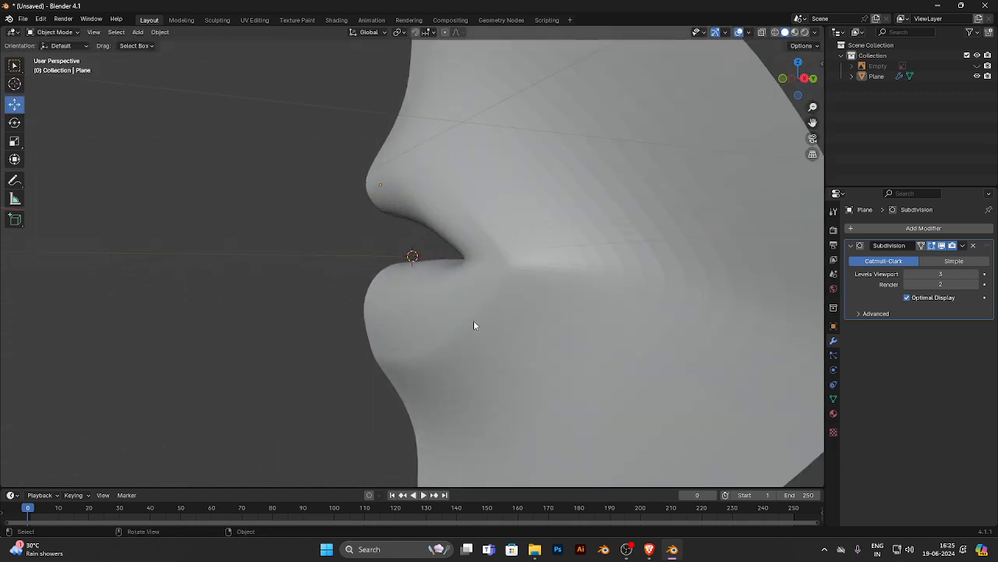
{"action": "middle_click_drag", "start_coordinate": [459, 328], "coordinate": [424, 323]}
{"action": "key", "text": "KP_1"}
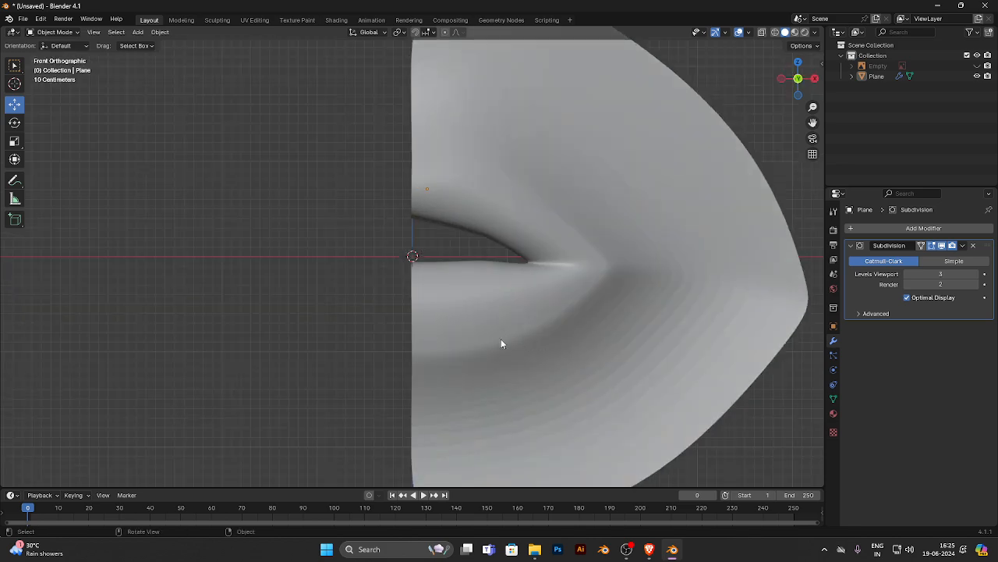
{"action": "scroll", "coordinate": [501, 339], "scroll_direction": "up", "scroll_amount": 2}
{"action": "left_click", "coordinate": [500, 341]}
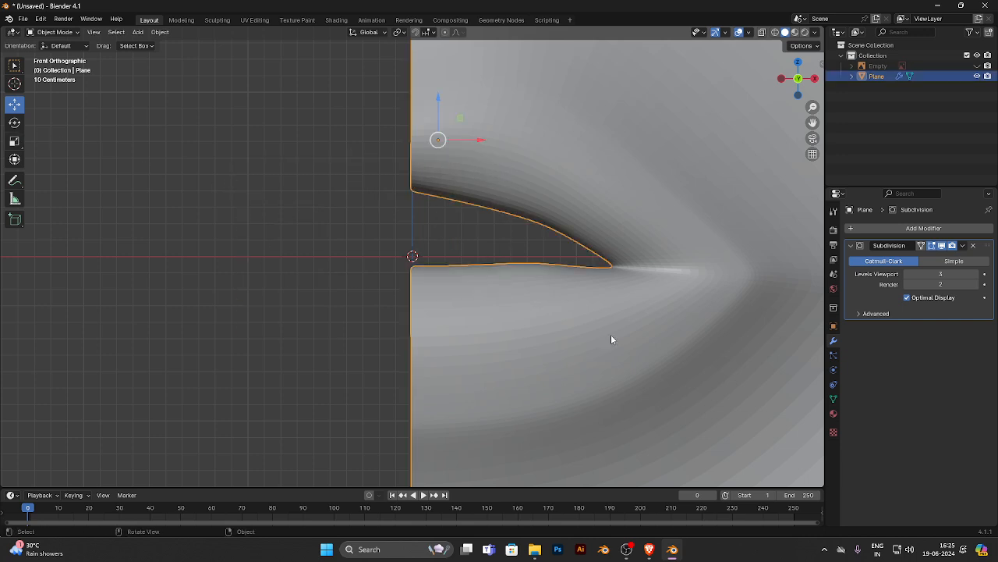
{"action": "left_click", "coordinate": [973, 246]}
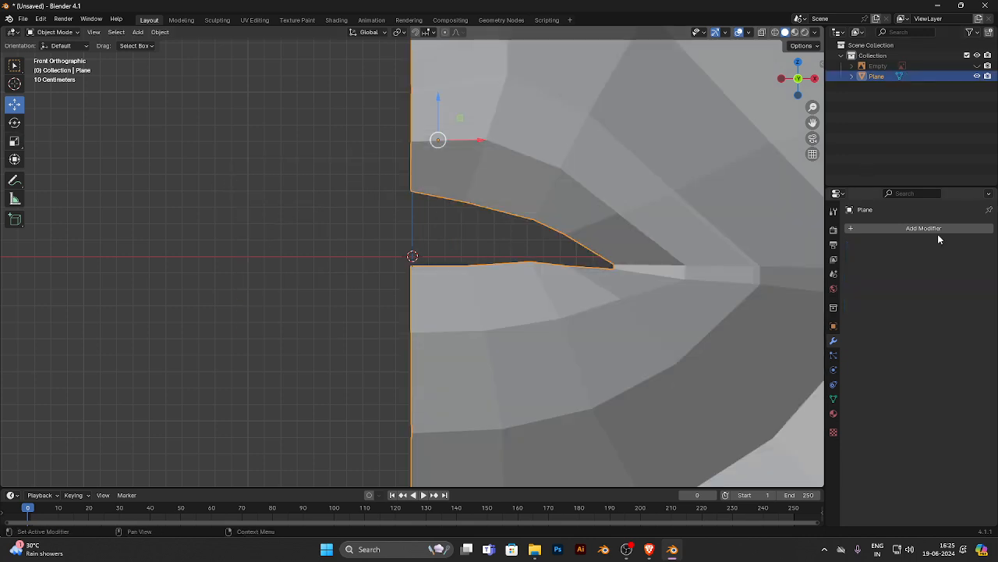
{"action": "left_click", "coordinate": [929, 228]}
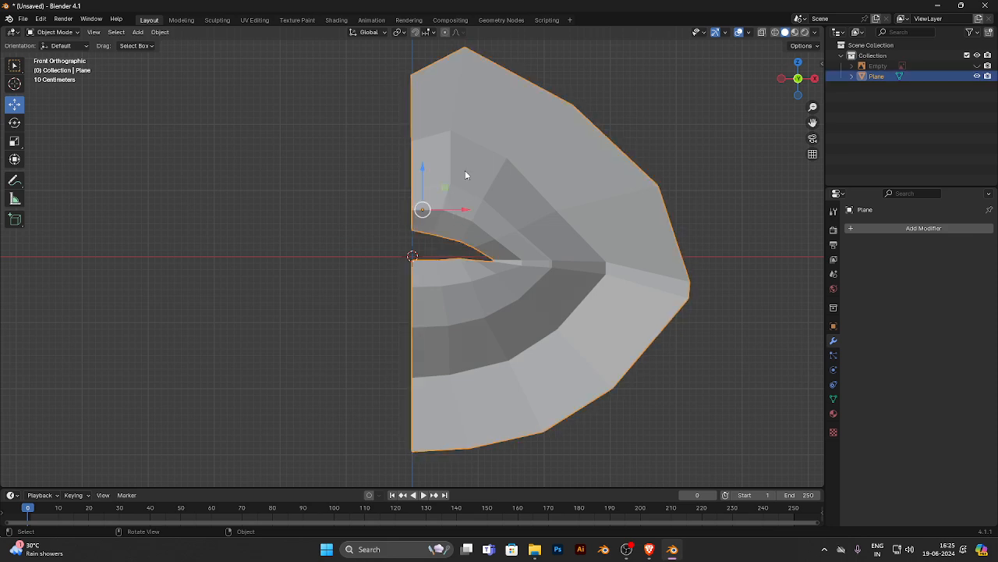
- Shift all faces along X so the straight centre edge meets the object origin, then move the object back to the world centre line
{"action": "key", "text": "Tab"}
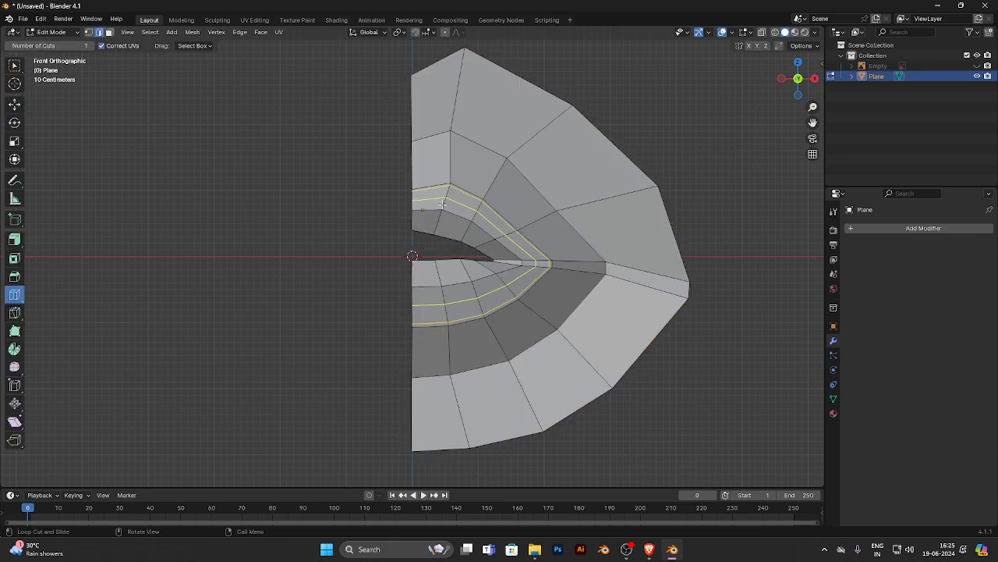
{"action": "left_click", "coordinate": [15, 105]}
{"action": "left_click", "coordinate": [109, 33]}
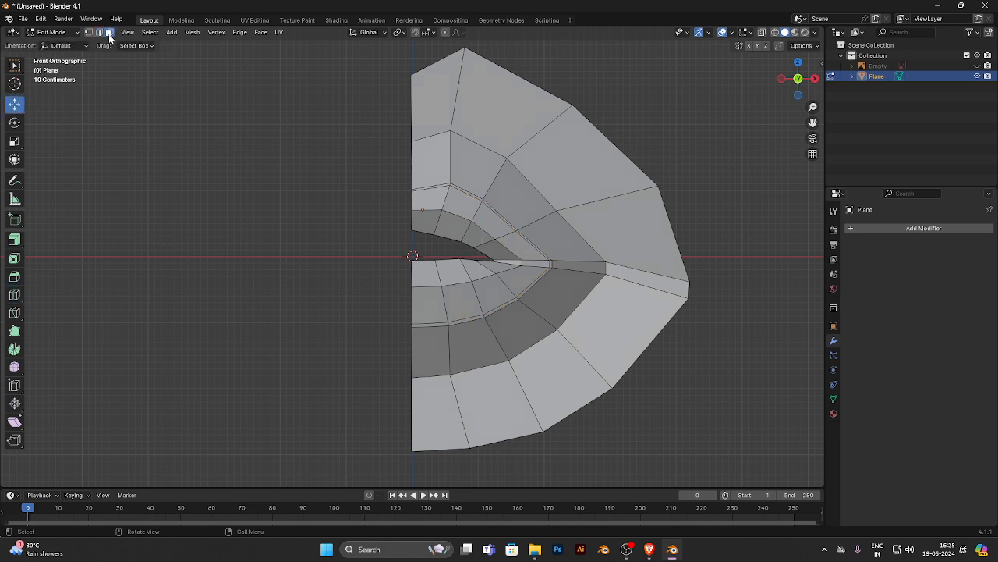
{"action": "key", "text": "a"}
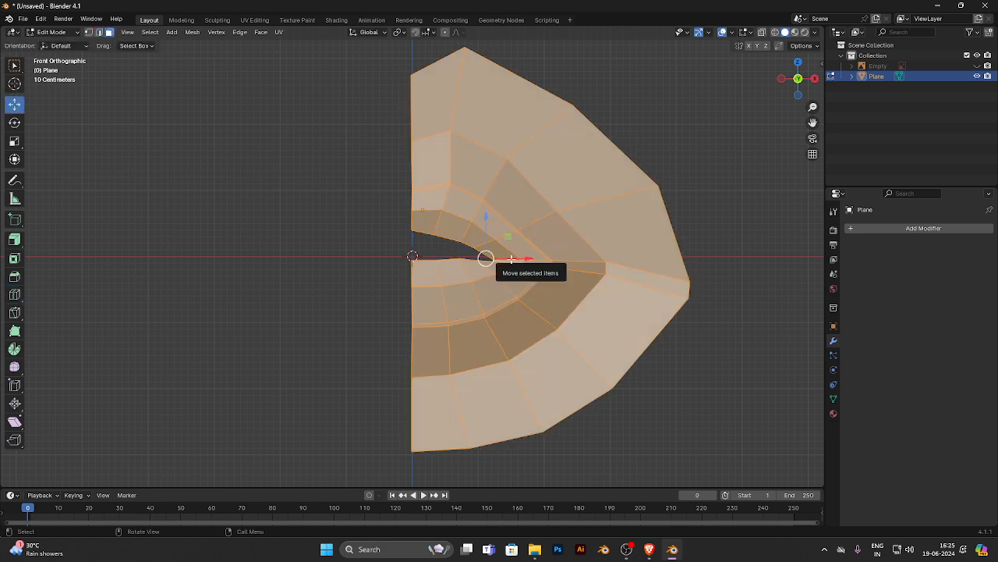
{"action": "left_click_drag", "start_coordinate": [519, 258], "coordinate": [528, 259]}
{"action": "key", "text": "Tab"}
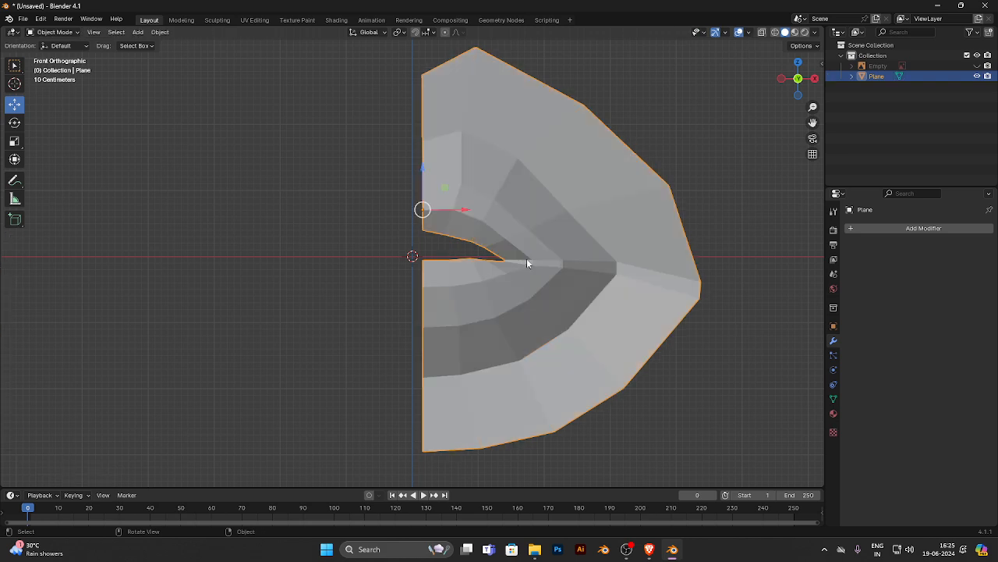
{"action": "left_click_drag", "start_coordinate": [448, 205], "coordinate": [438, 205]}
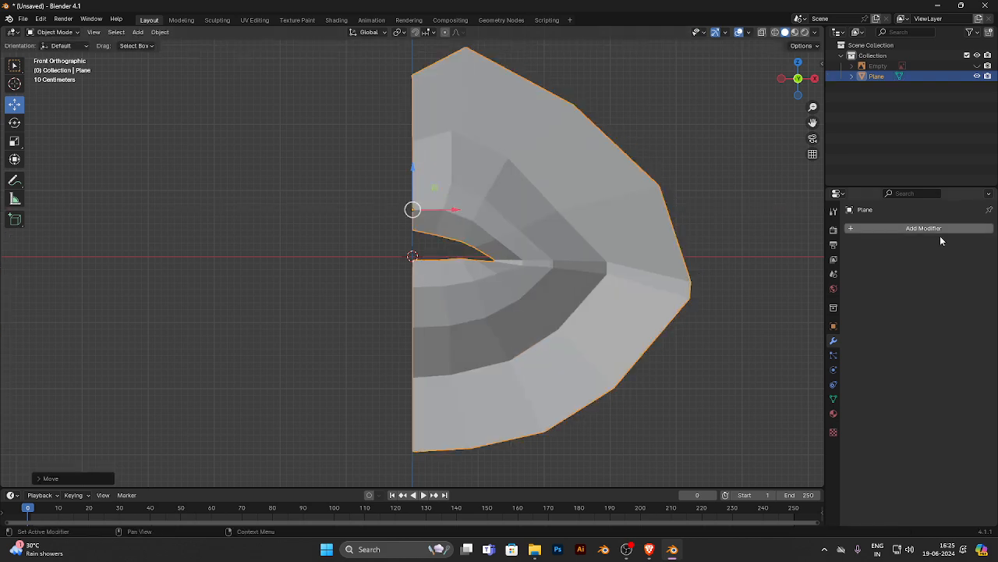
- Add a Mirror modifier on the X axis to complete the other half of the lips
{"action": "left_click", "coordinate": [936, 229]}
{"action": "left_click", "coordinate": [838, 226]}
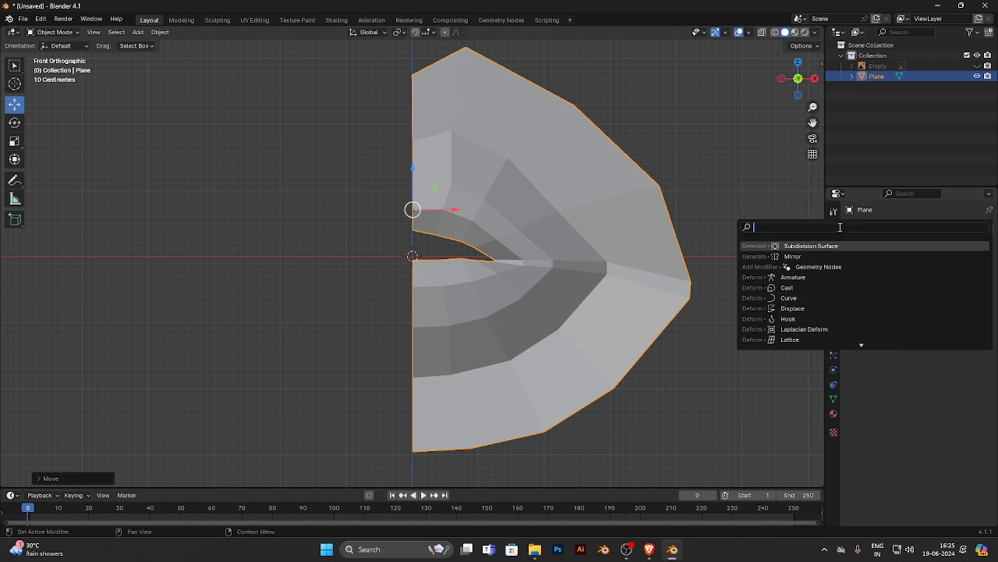
{"action": "type", "text": "mi"}
{"action": "key", "text": "Return"}
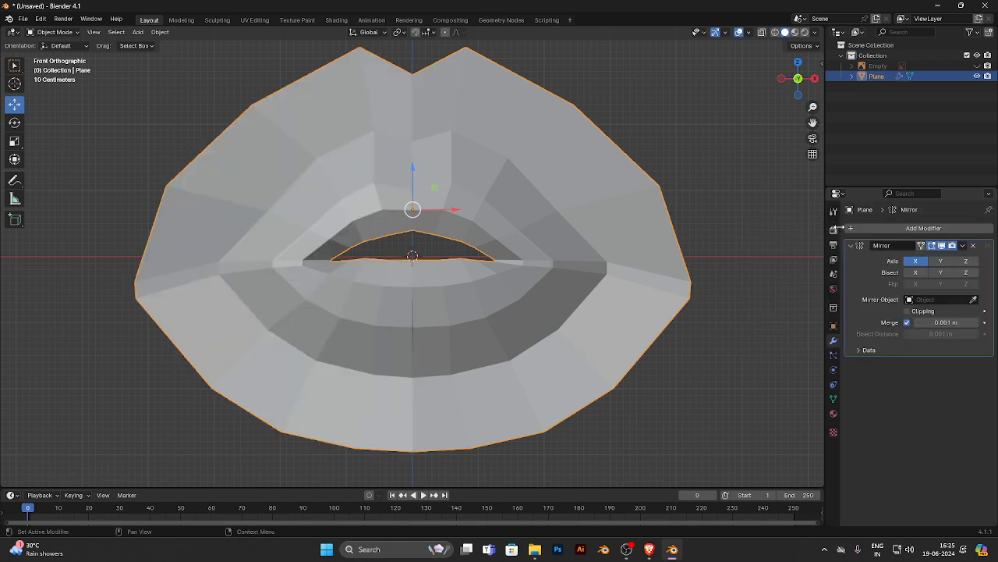
{"action": "key", "text": "alt+a"}
{"action": "scroll", "coordinate": [530, 162], "scroll_direction": "up", "scroll_amount": 4}
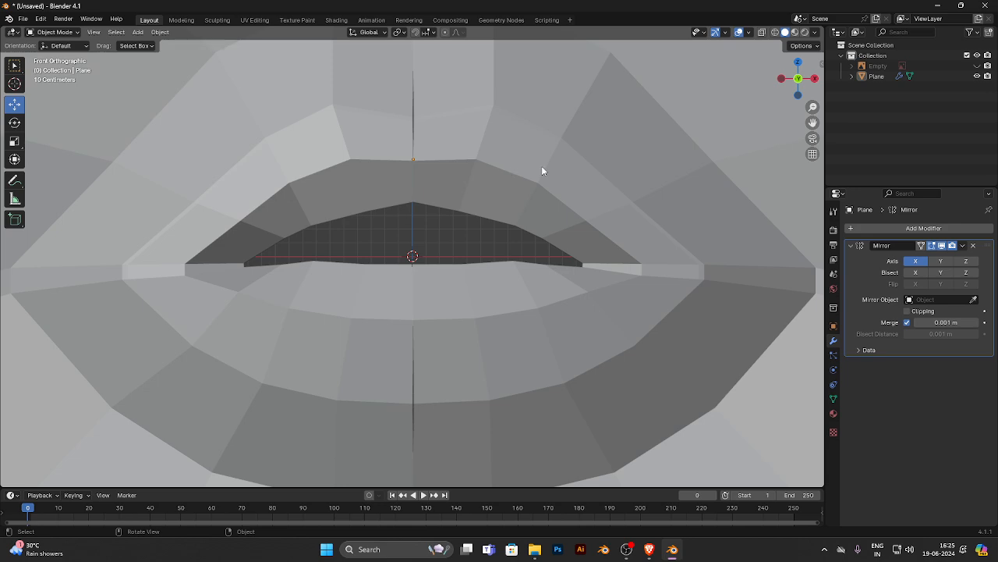
- Add a Subdivision Surface modifier after the Mirror modifier and set its viewport levels to 4
{"action": "middle_click_drag", "start_coordinate": [541, 166], "coordinate": [475, 196]}
{"action": "left_click", "coordinate": [404, 171]}
{"action": "middle_click_drag", "start_coordinate": [404, 172], "coordinate": [421, 133]}
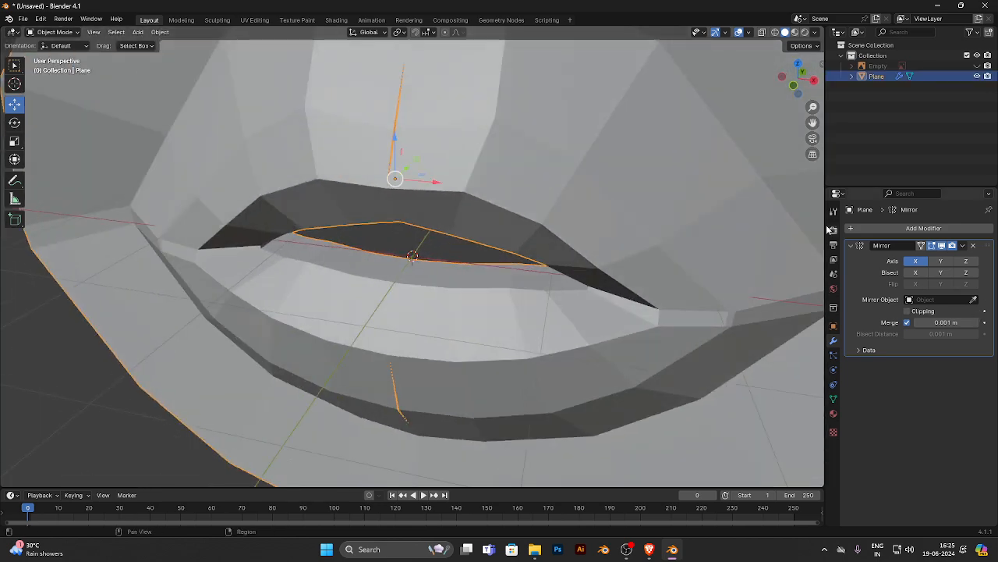
{"action": "left_click", "coordinate": [849, 247]}
{"action": "key", "text": "shift+a"}
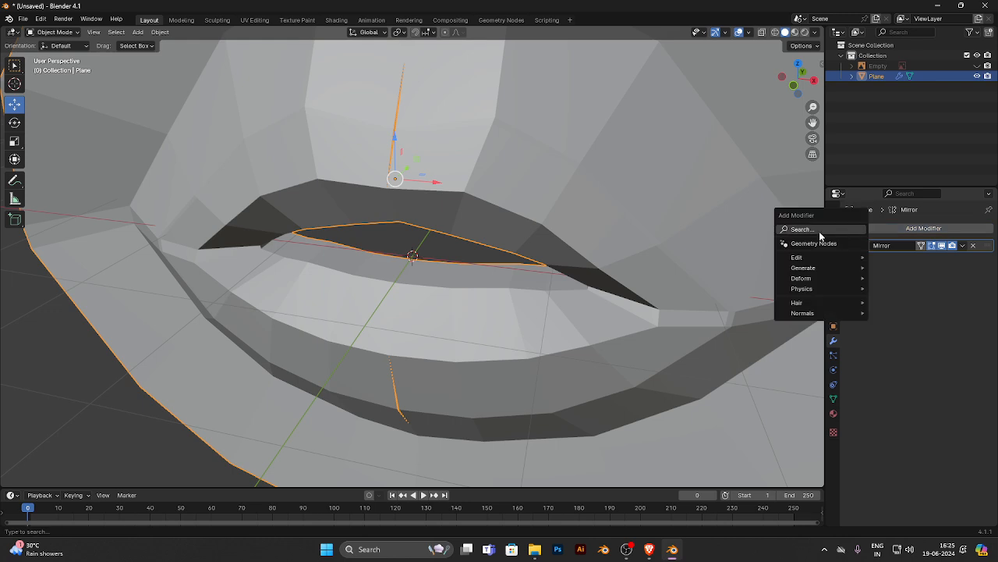
{"action": "left_click", "coordinate": [820, 231]}
{"action": "left_click", "coordinate": [811, 261]}
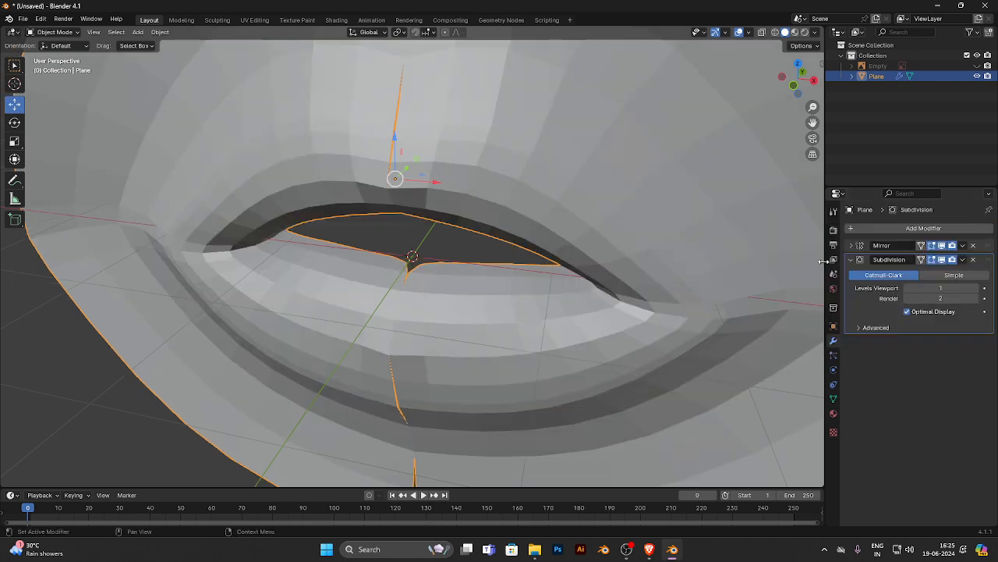
{"action": "middle_click_drag", "start_coordinate": [605, 266], "coordinate": [573, 267]}
{"action": "left_click", "coordinate": [975, 288]}
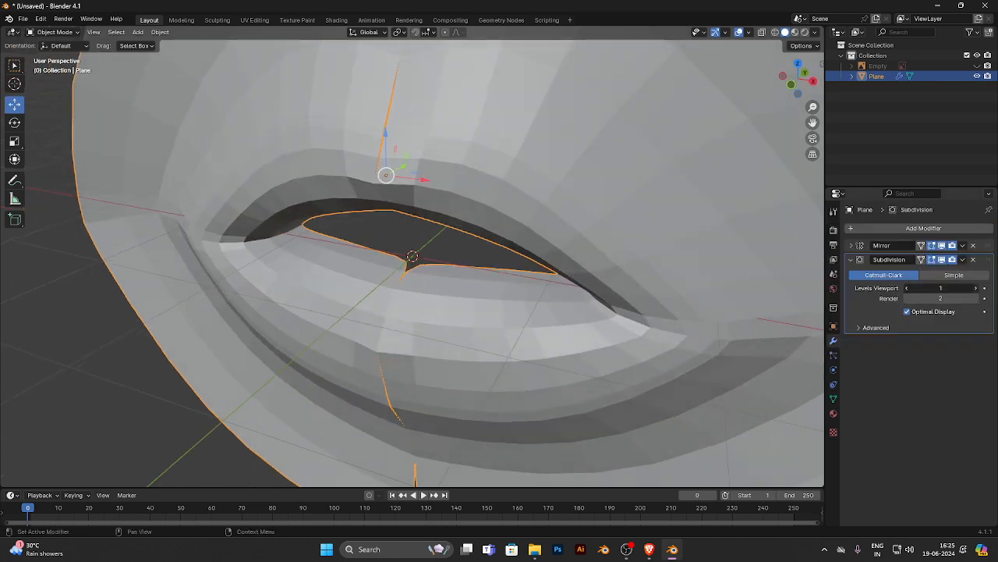
{"action": "left_click", "coordinate": [975, 288]}
{"action": "left_click", "coordinate": [975, 288]}
- Set the Mirror modifier's merge distance to 0.089 m to close the centre seam, and check the lips from several angles
{"action": "key", "text": "KP_3"}
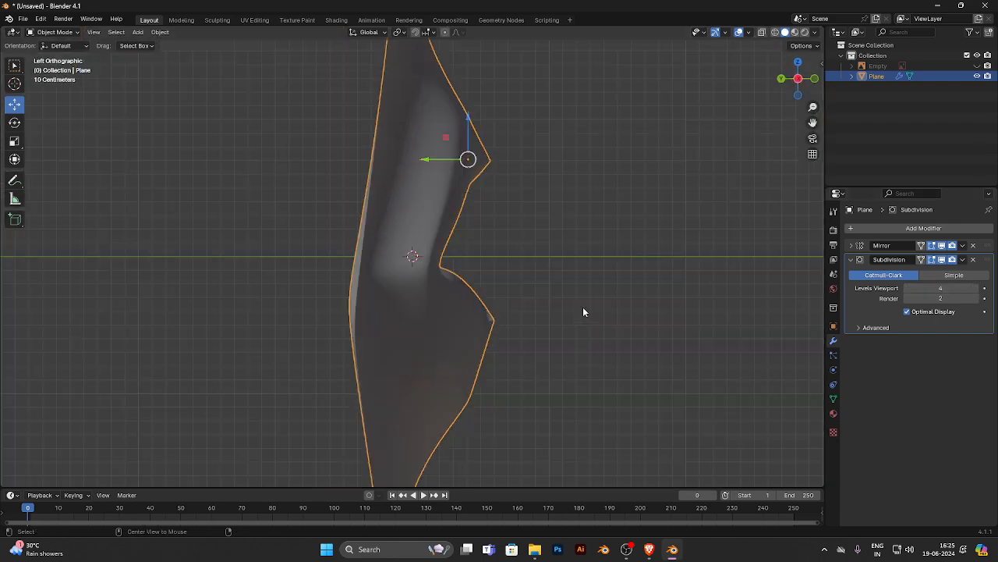
{"action": "key", "text": "KP_1"}
{"action": "left_click", "coordinate": [853, 258]}
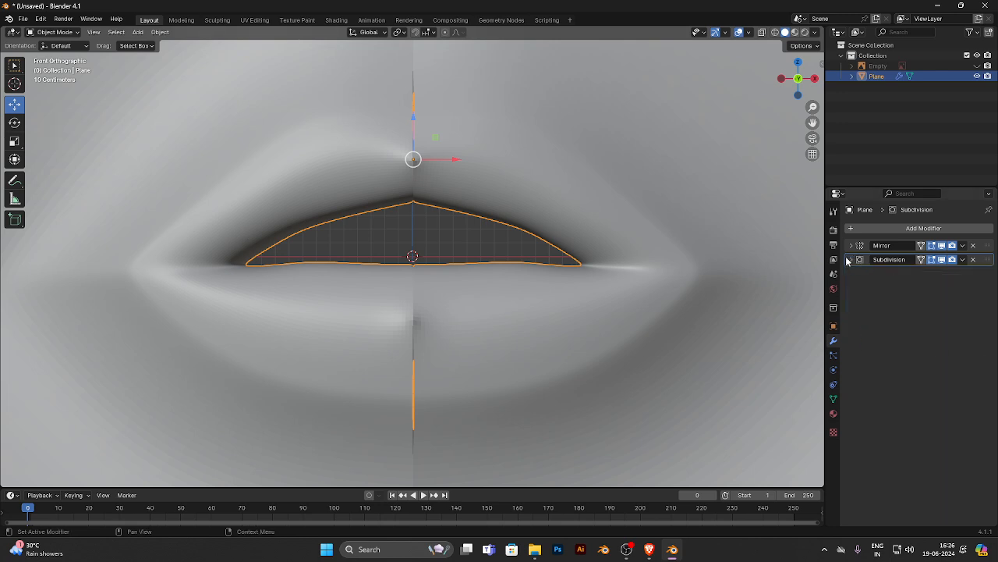
{"action": "left_click", "coordinate": [851, 245]}
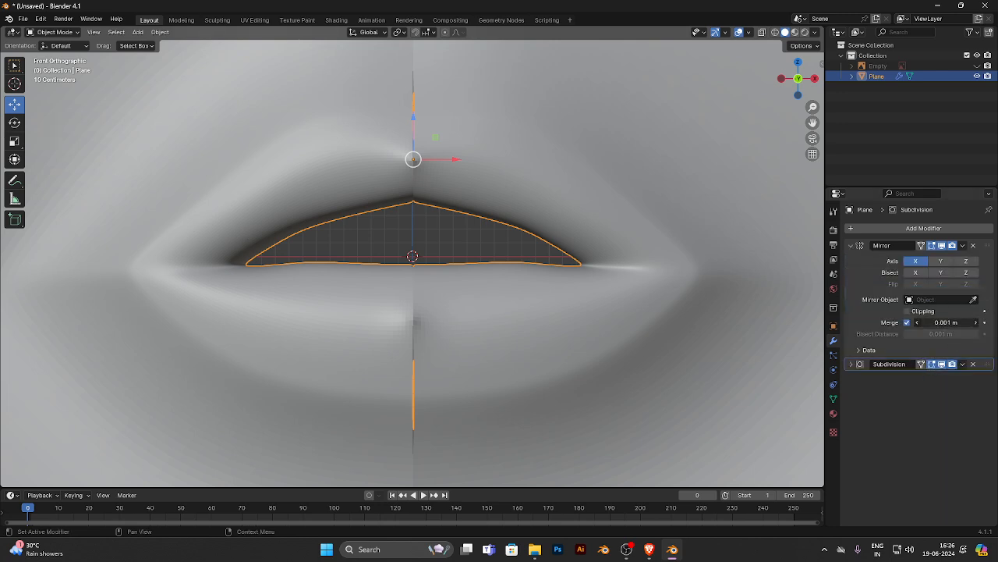
{"action": "mouse_move", "coordinate": [946, 322]}
{"action": "left_mouse_down"}
{"action": "mouse_move", "coordinate": [932, 322]}
{"action": "mouse_move", "coordinate": [963, 322]}
{"action": "mouse_move", "coordinate": [951, 322]}
{"action": "left_mouse_up"}
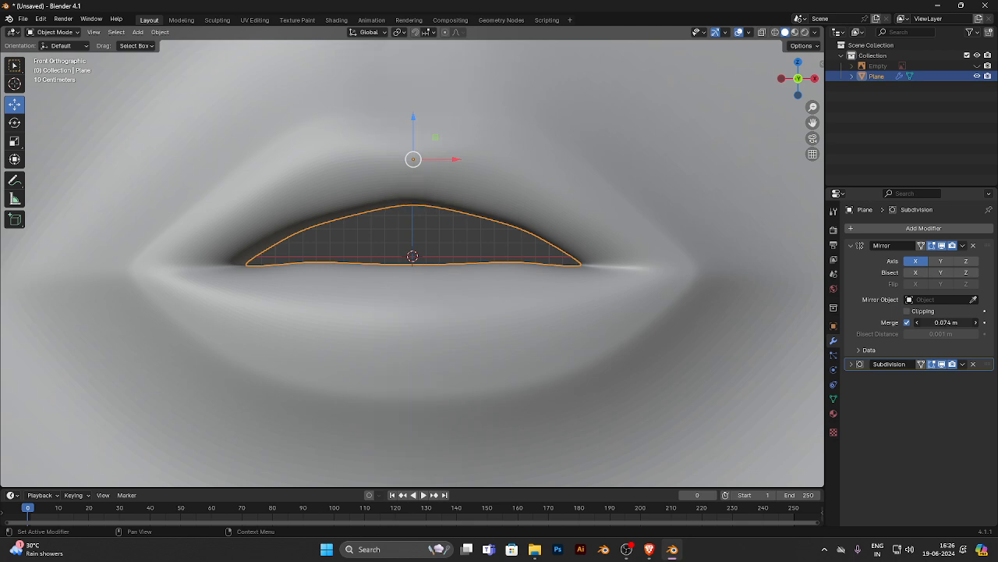
{"action": "left_click", "coordinate": [442, 232]}
{"action": "scroll", "coordinate": [442, 232], "scroll_direction": "down", "scroll_amount": 5}
{"action": "middle_click_drag", "start_coordinate": [458, 231], "coordinate": [359, 261]}
{"action": "key", "text": "KP_1"}
{"action": "scroll", "coordinate": [431, 266], "scroll_direction": "up", "scroll_amount": 3}
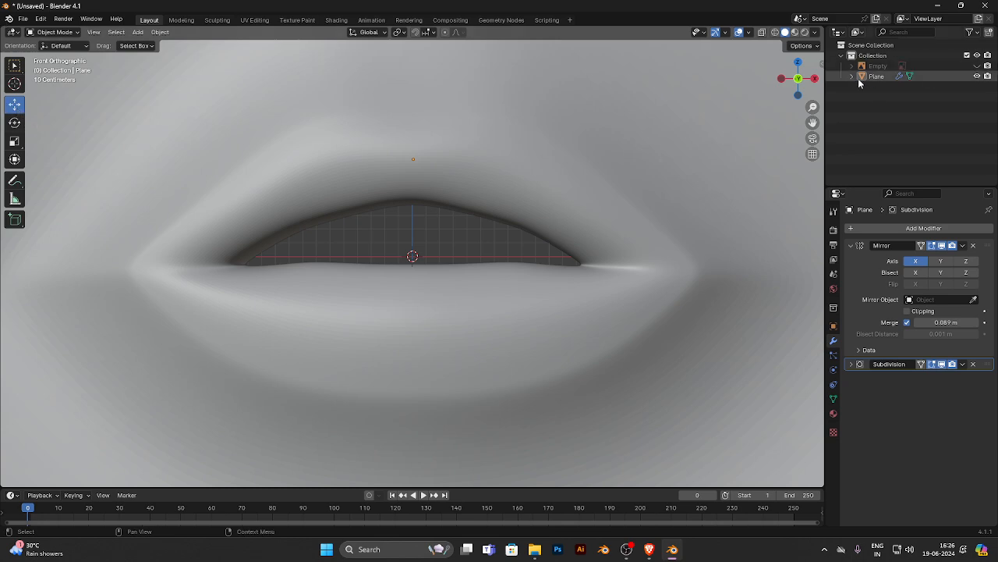
- Unhide the lips reference photo and hide the lips mesh
{"action": "left_click", "coordinate": [977, 65]}
{"action": "left_click", "coordinate": [977, 75]}
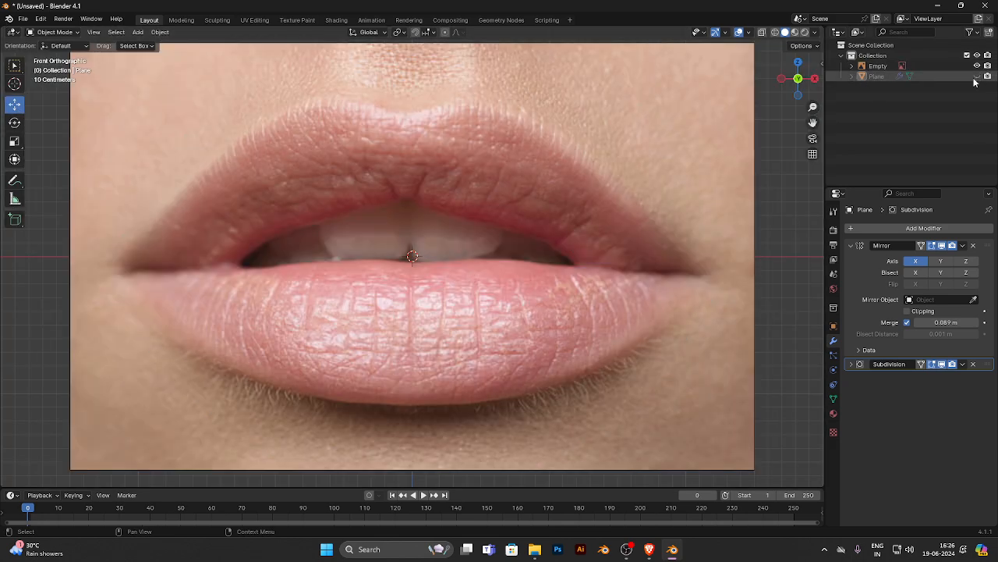
{"action": "scroll", "coordinate": [264, 269], "scroll_direction": "down", "scroll_amount": 1}
{"action": "scroll", "coordinate": [328, 267], "scroll_direction": "up", "scroll_amount": 1}
{"action": "scroll", "coordinate": [499, 225], "scroll_direction": "down", "scroll_amount": 3}
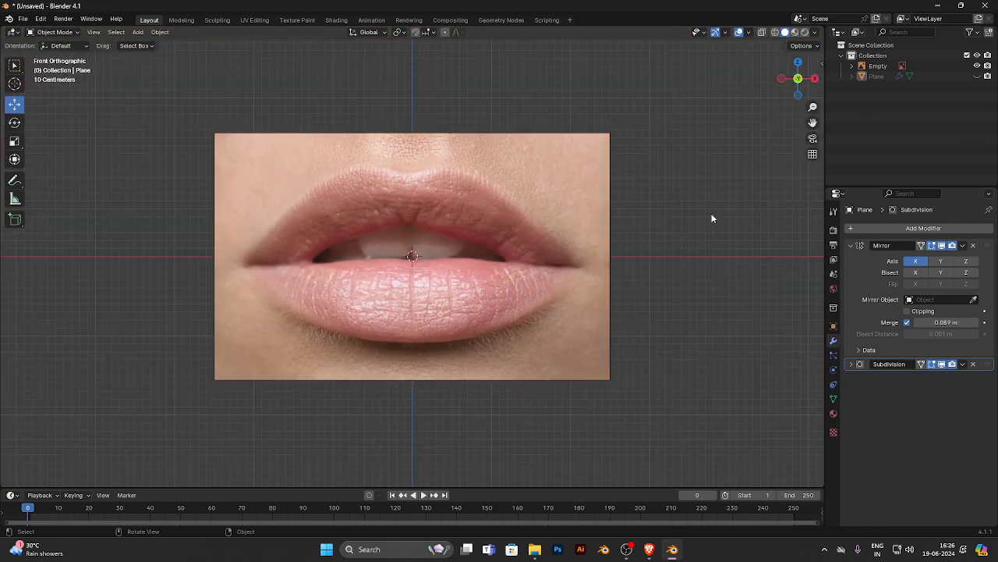
- Unhide the lips mesh and overlay it as a wireframe on the reference photo in front view for editing
{"action": "left_click", "coordinate": [977, 65]}
{"action": "left_click", "coordinate": [977, 66]}
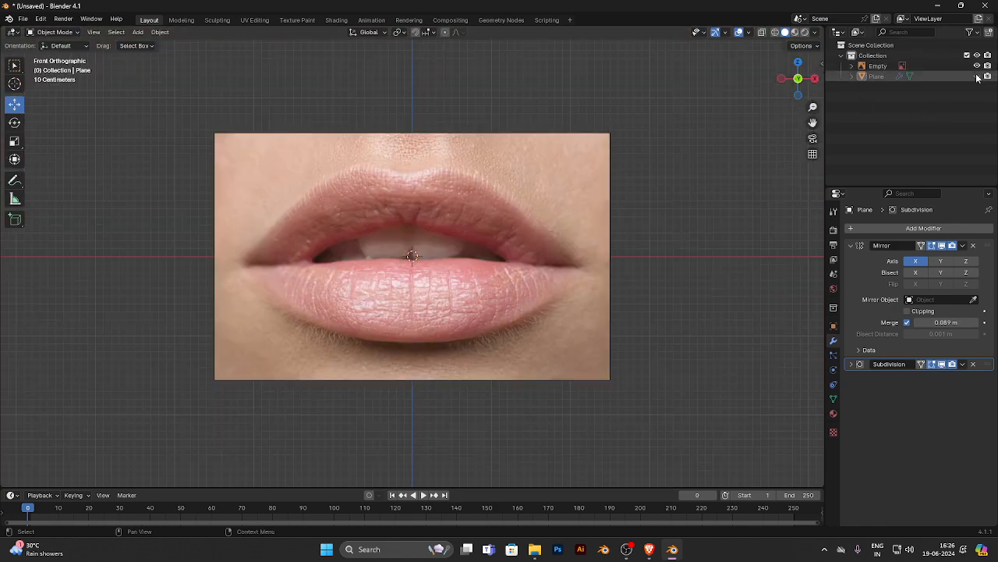
{"action": "left_click", "coordinate": [977, 76]}
{"action": "middle_click_drag", "start_coordinate": [312, 230], "coordinate": [185, 236]}
{"action": "left_click", "coordinate": [775, 33]}
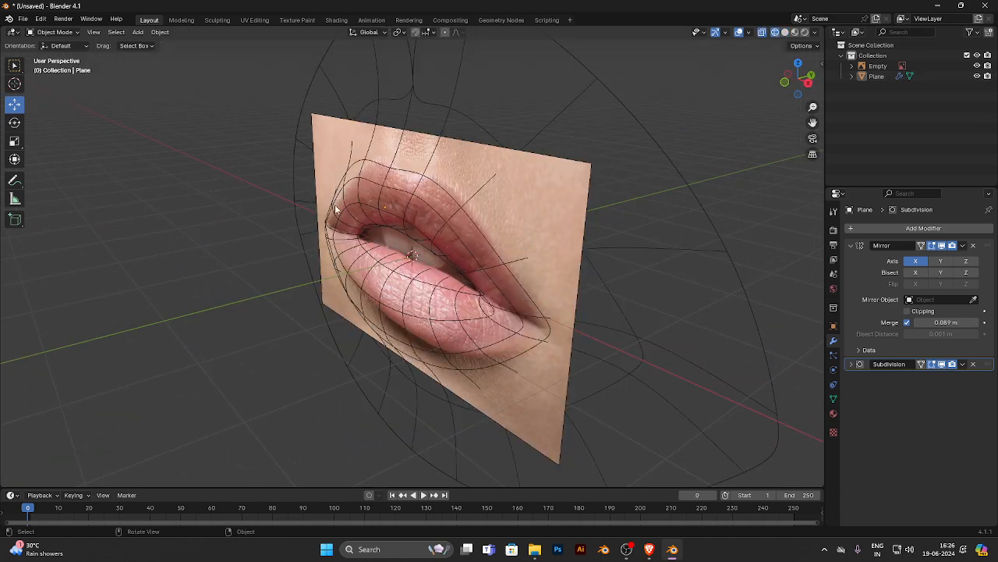
{"action": "middle_click_drag", "start_coordinate": [335, 207], "coordinate": [306, 224], "text": "alt"}
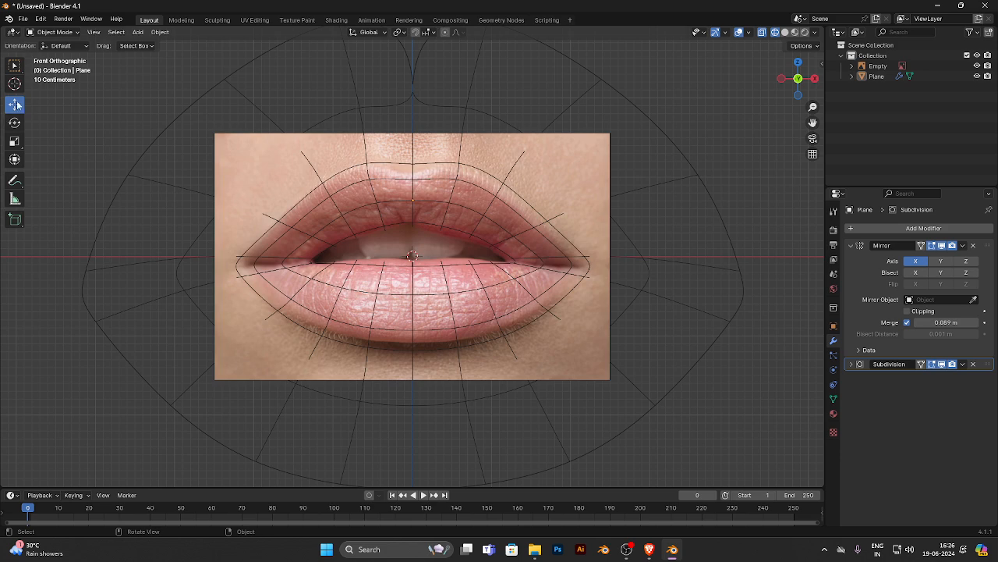
{"action": "key", "text": "Tab"}
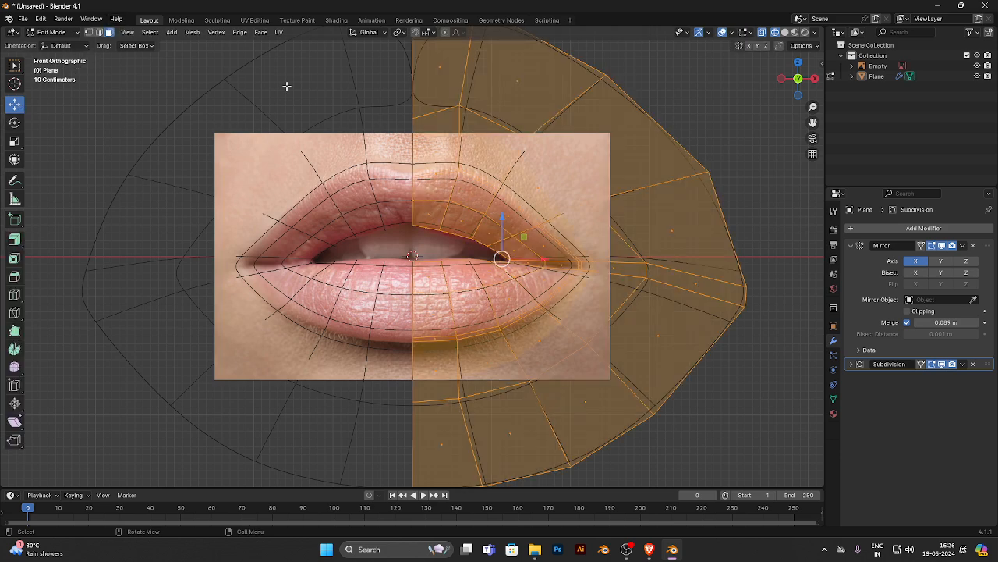
{"action": "scroll", "coordinate": [289, 85], "scroll_direction": "down", "scroll_amount": 2}
{"action": "scroll", "coordinate": [410, 126], "scroll_direction": "up", "scroll_amount": 5}
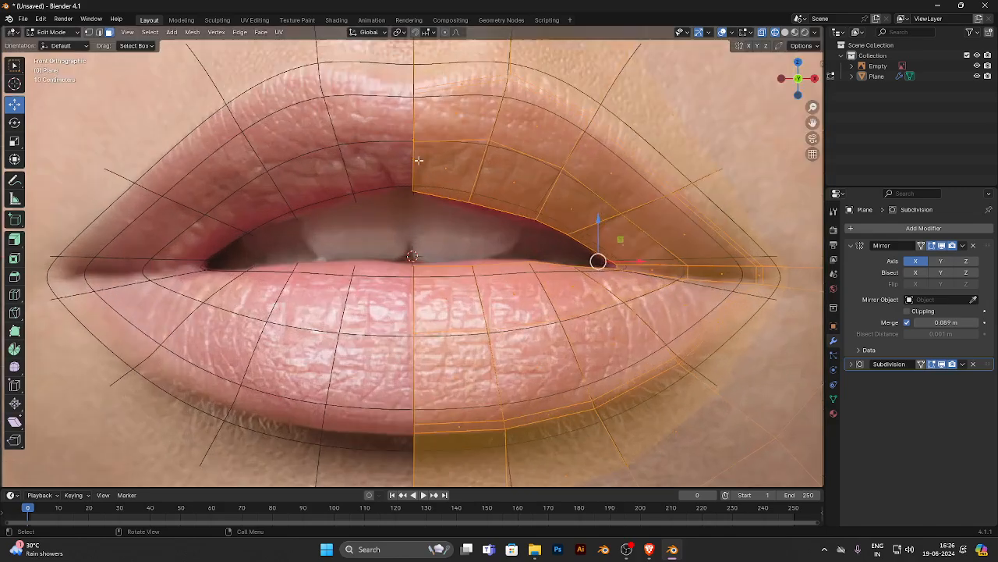
- Move the centre-line vertex at the mesh's upper rim backward along Y, checking it in solid shading
{"action": "left_click", "coordinate": [89, 32]}
{"action": "left_click_drag", "start_coordinate": [441, 217], "coordinate": [414, 183]}
{"action": "left_click_drag", "start_coordinate": [398, 77], "coordinate": [429, 103]}
{"action": "scroll", "coordinate": [428, 90], "scroll_direction": "down", "scroll_amount": 3}
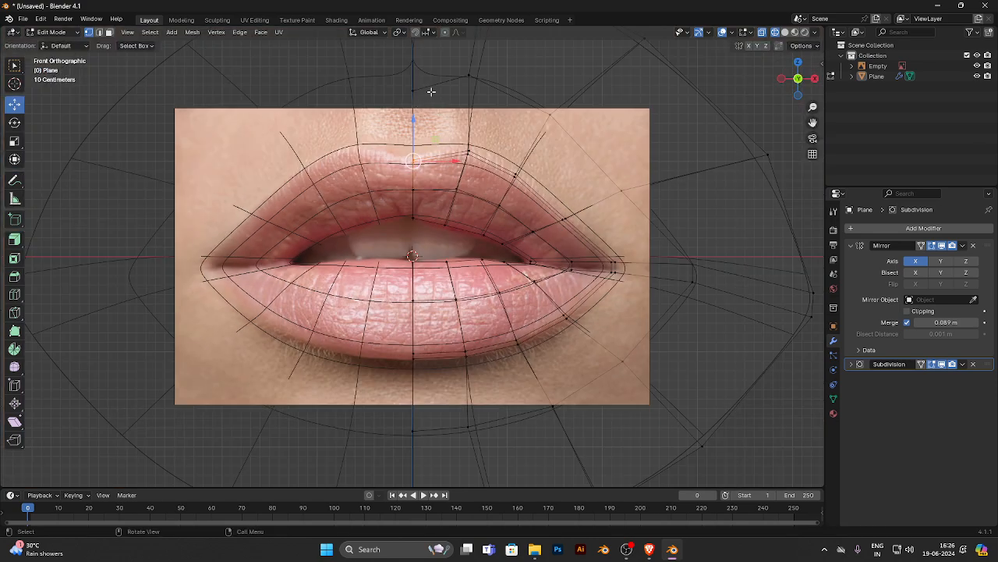
{"action": "left_click", "coordinate": [413, 92]}
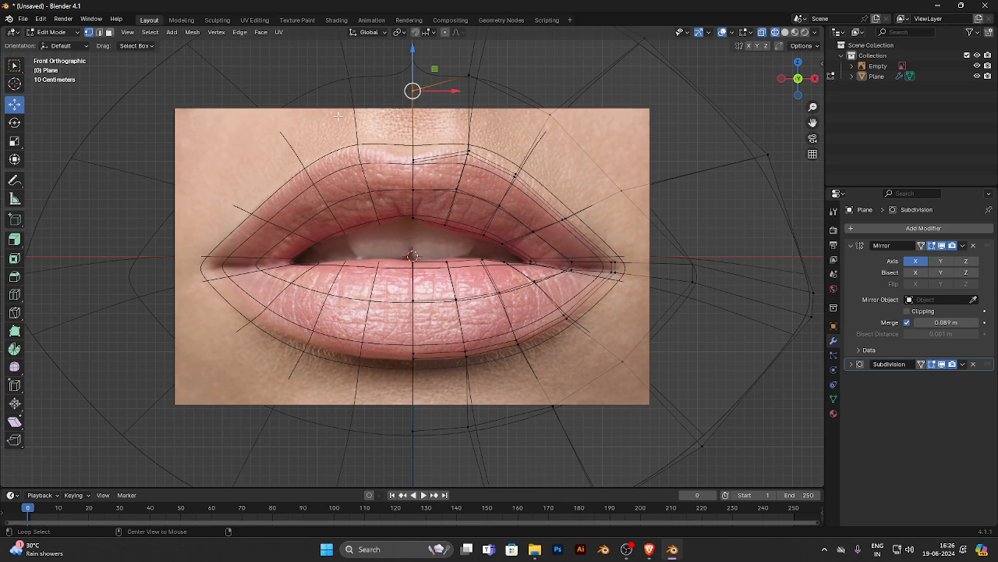
{"action": "middle_click_drag", "start_coordinate": [339, 116], "coordinate": [424, 191], "text": "alt"}
{"action": "middle_click_drag", "start_coordinate": [380, 241], "coordinate": [438, 161]}
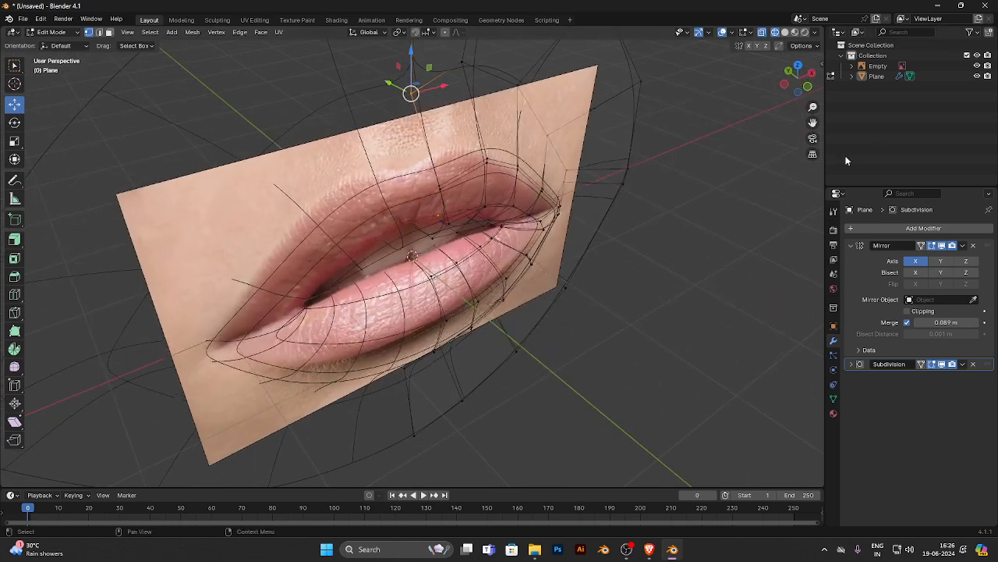
{"action": "left_click", "coordinate": [786, 34]}
{"action": "middle_click_drag", "start_coordinate": [378, 119], "coordinate": [405, 148]}
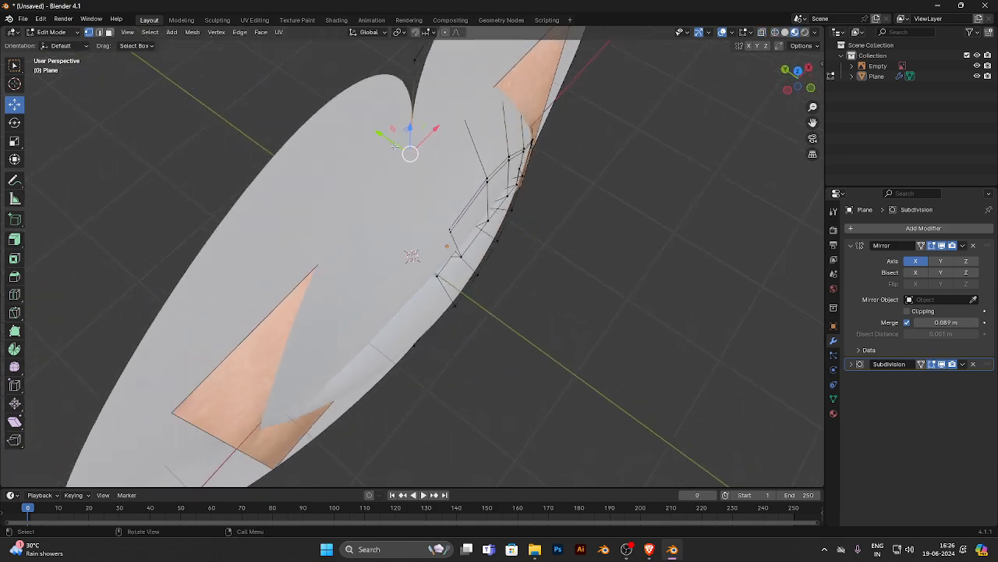
{"action": "left_click_drag", "start_coordinate": [395, 146], "coordinate": [377, 135]}
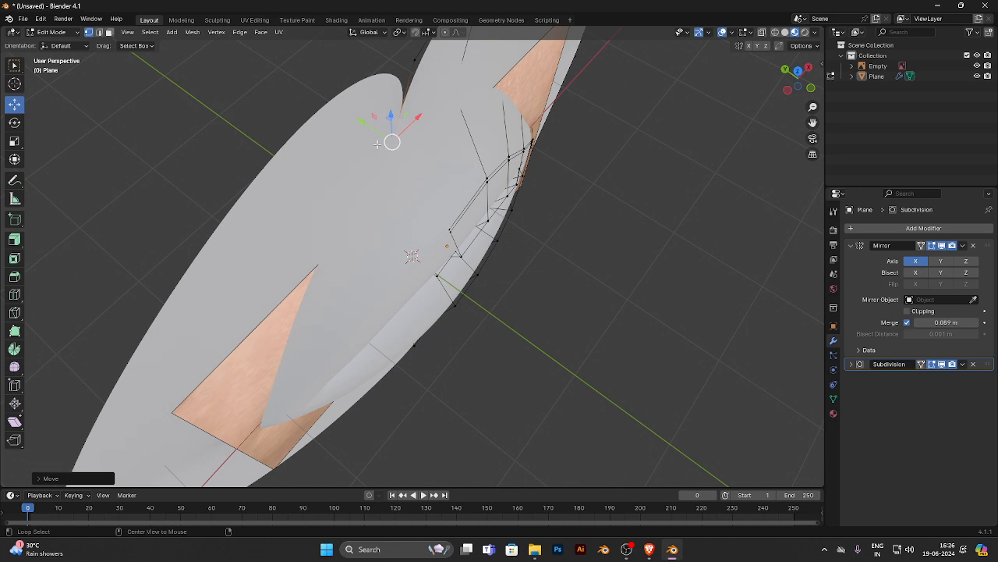
{"action": "middle_click_drag", "start_coordinate": [487, 179], "coordinate": [323, 164], "text": "alt"}
{"action": "left_click", "coordinate": [788, 33]}
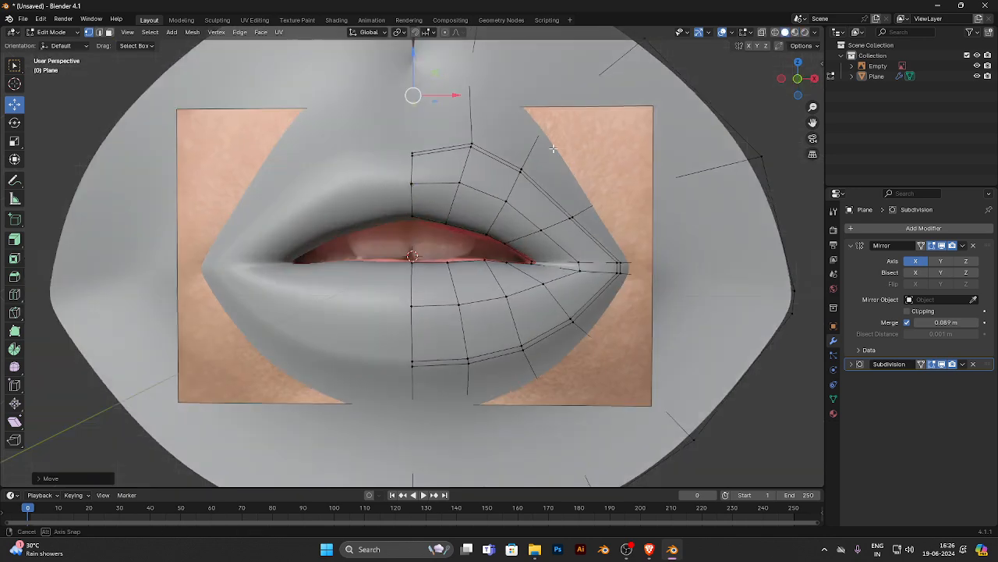
- Raise the centre-line vertex just below the lower lip along Z and hide the reference photo
{"action": "mouse_move", "coordinate": [515, 117]}
{"action": "middle_mouse_down"}
{"action": "mouse_move", "coordinate": [374, 117]}
{"action": "mouse_move", "coordinate": [472, 109]}
{"action": "mouse_move", "coordinate": [508, 228]}
{"action": "mouse_move", "coordinate": [429, 203]}
{"action": "mouse_move", "coordinate": [430, 70]}
{"action": "mouse_move", "coordinate": [429, 205]}
{"action": "middle_mouse_up"}
{"action": "left_click_drag", "start_coordinate": [430, 205], "coordinate": [413, 133]}
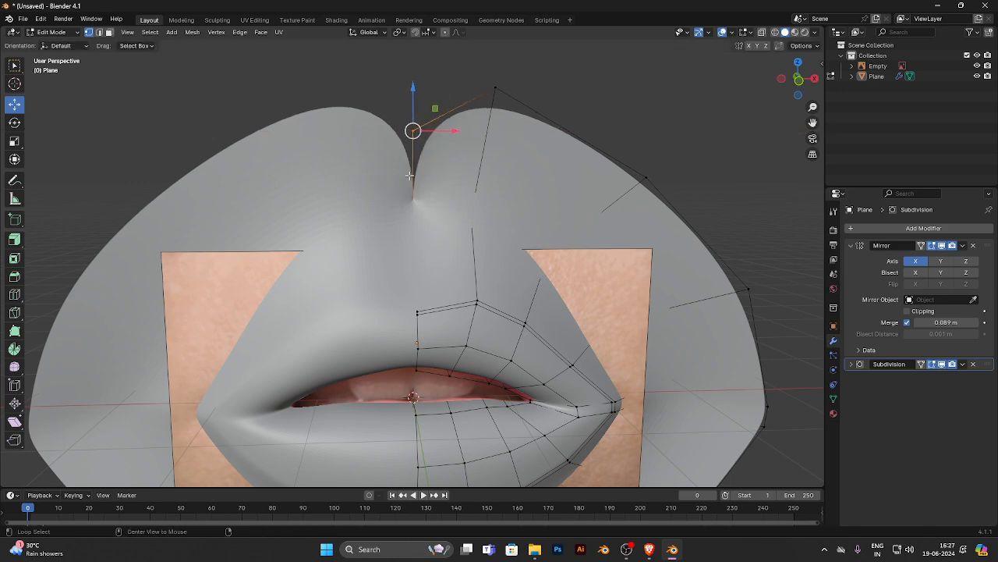
{"action": "scroll", "coordinate": [445, 196], "scroll_direction": "down", "scroll_amount": 3}
{"action": "middle_click_drag", "start_coordinate": [512, 405], "coordinate": [411, 379]}
{"action": "left_click_drag", "start_coordinate": [427, 375], "coordinate": [400, 395]}
{"action": "left_click_drag", "start_coordinate": [412, 357], "coordinate": [411, 347]}
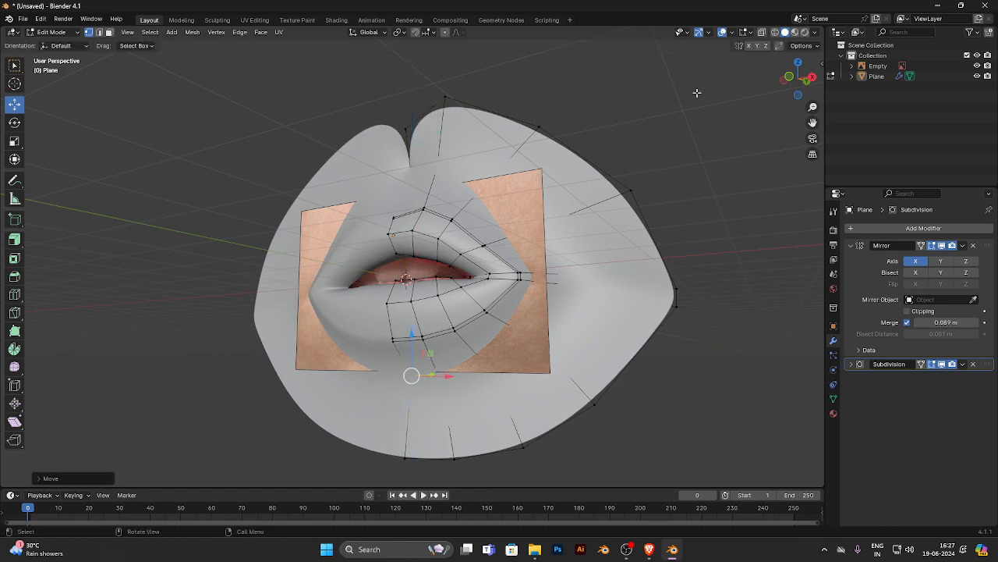
{"action": "left_click", "coordinate": [978, 66]}
- Raise the vertex below the lower lip slightly more and push it and the bottom rim's centre vertex back along Y
{"action": "middle_click_drag", "start_coordinate": [468, 371], "coordinate": [383, 368]}
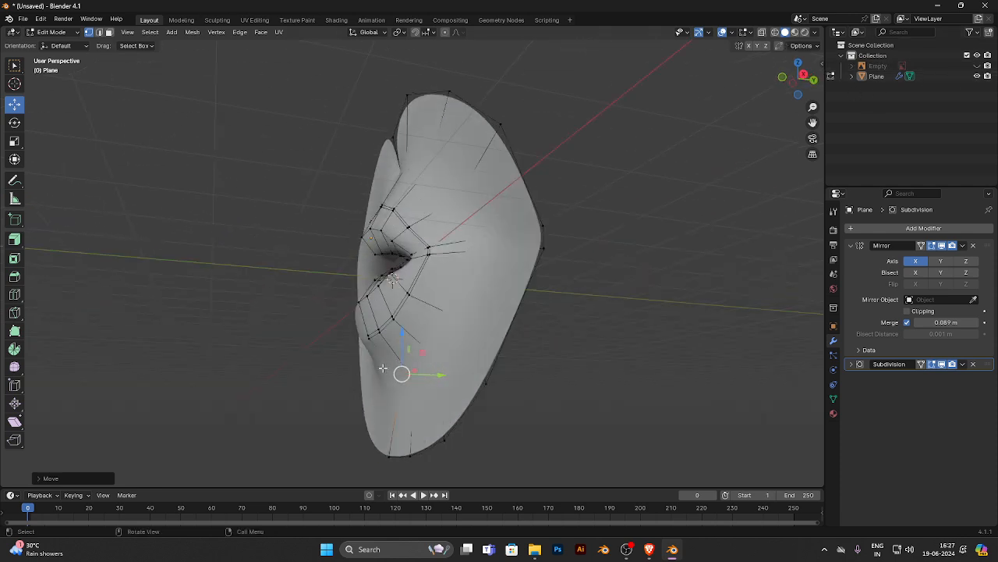
{"action": "left_click_drag", "start_coordinate": [402, 340], "coordinate": [403, 325]}
{"action": "middle_click_drag", "start_coordinate": [411, 337], "coordinate": [434, 365]}
{"action": "left_click_drag", "start_coordinate": [431, 359], "coordinate": [439, 360]}
{"action": "middle_click_drag", "start_coordinate": [315, 372], "coordinate": [408, 442]}
{"action": "left_click", "coordinate": [408, 456]}
{"action": "left_click_drag", "start_coordinate": [421, 451], "coordinate": [433, 451]}
{"action": "middle_click_drag", "start_coordinate": [355, 377], "coordinate": [457, 389]}
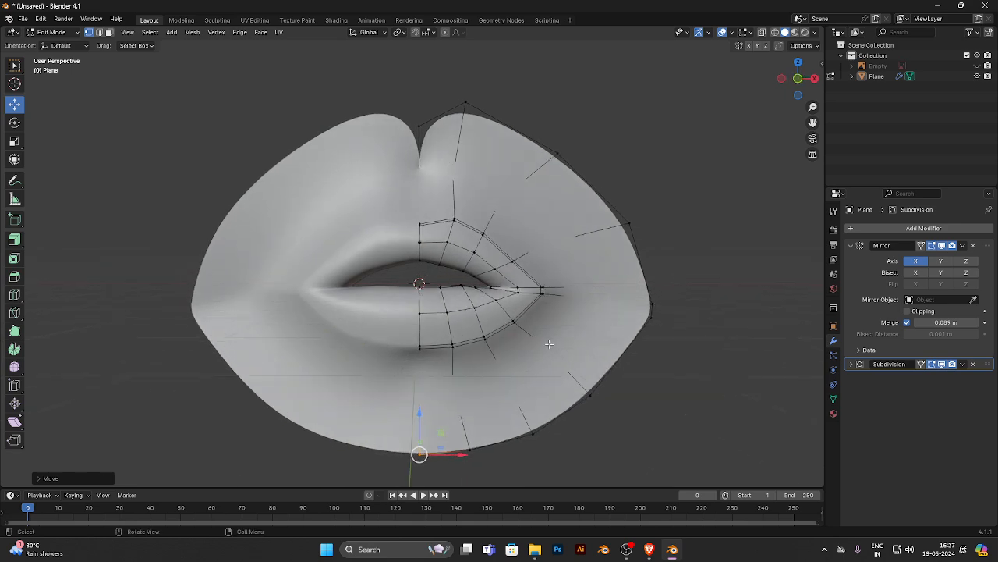
- Adjust the vertices beside the mouth corner, lower the one above the upper lip, and return to Object Mode
{"action": "middle_click_drag", "start_coordinate": [549, 344], "coordinate": [528, 342]}
{"action": "left_click_drag", "start_coordinate": [598, 275], "coordinate": [565, 333]}
{"action": "mouse_move", "coordinate": [608, 296]}
{"action": "left_mouse_down"}
{"action": "mouse_move", "coordinate": [581, 298]}
{"action": "mouse_move", "coordinate": [595, 298]}
{"action": "left_mouse_up"}
{"action": "middle_click_drag", "start_coordinate": [595, 297], "coordinate": [580, 282]}
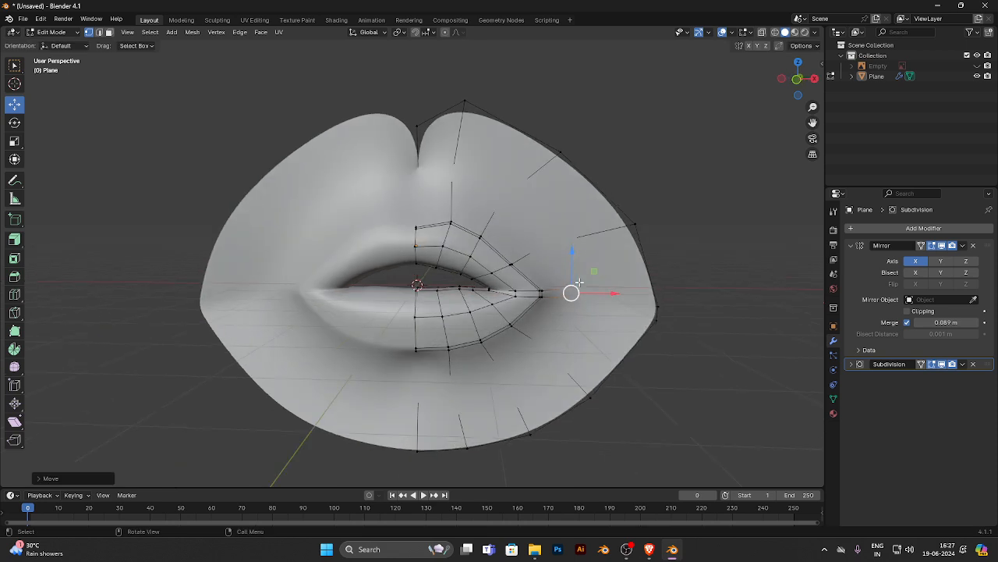
{"action": "left_click", "coordinate": [498, 200]}
{"action": "left_click_drag", "start_coordinate": [500, 178], "coordinate": [499, 198]}
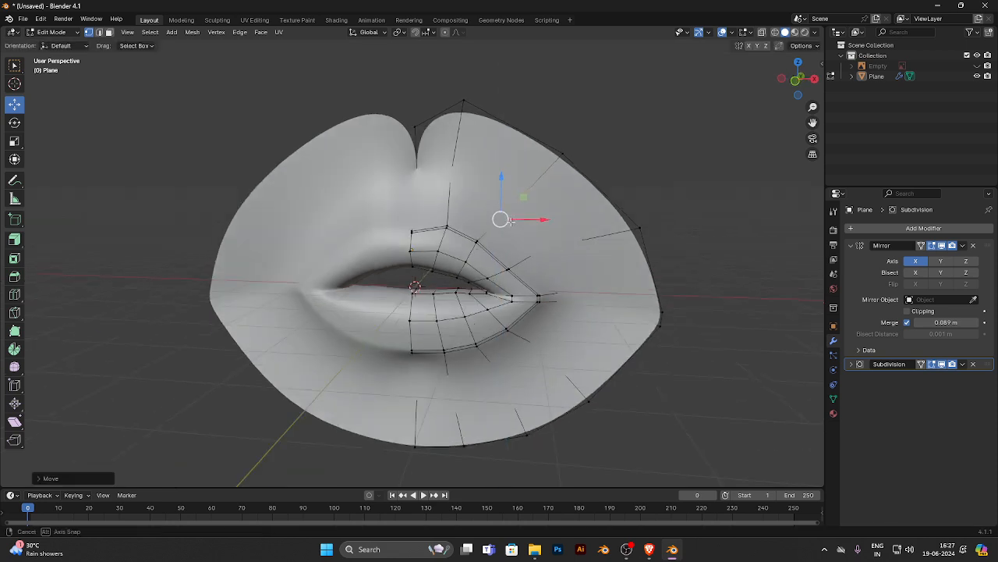
{"action": "middle_click_drag", "start_coordinate": [499, 198], "coordinate": [403, 229]}
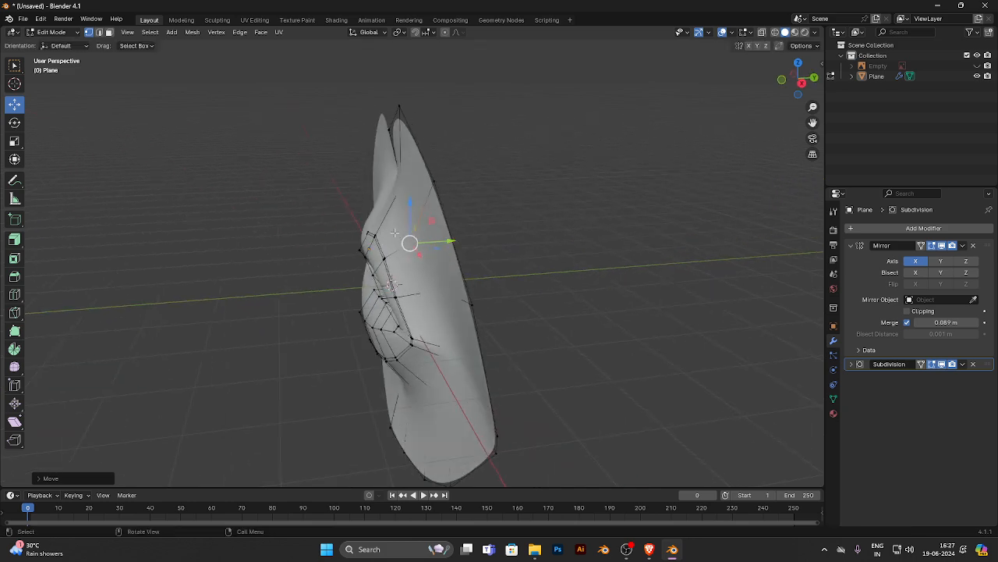
{"action": "scroll", "coordinate": [400, 232], "scroll_direction": "down", "scroll_amount": 4}
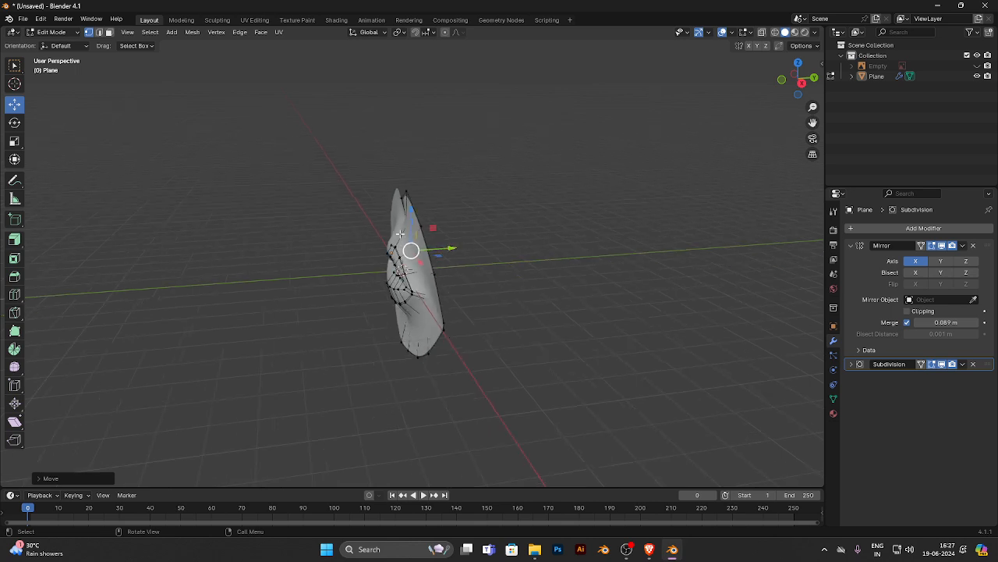
{"action": "middle_click_drag", "start_coordinate": [437, 245], "coordinate": [507, 268]}
{"action": "key", "text": "Tab"}
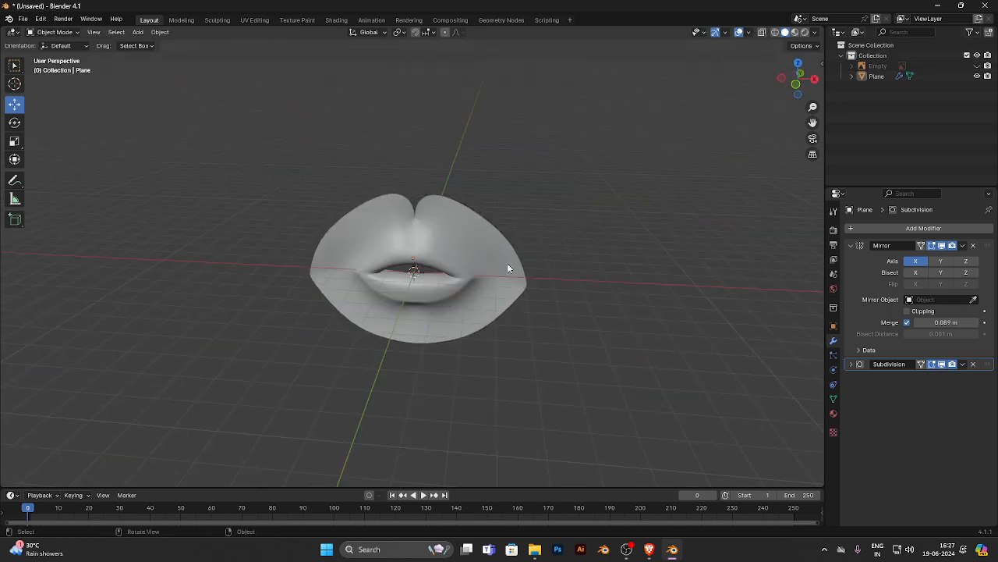
- Move the whole lips object aside along X and up along Z
{"action": "left_click", "coordinate": [477, 292]}
{"action": "left_click_drag", "start_coordinate": [450, 262], "coordinate": [36, 258]}
{"action": "left_click", "coordinate": [455, 218]}
{"action": "scroll", "coordinate": [642, 243], "scroll_direction": "down", "scroll_amount": 4}
{"action": "left_click", "coordinate": [622, 265]}
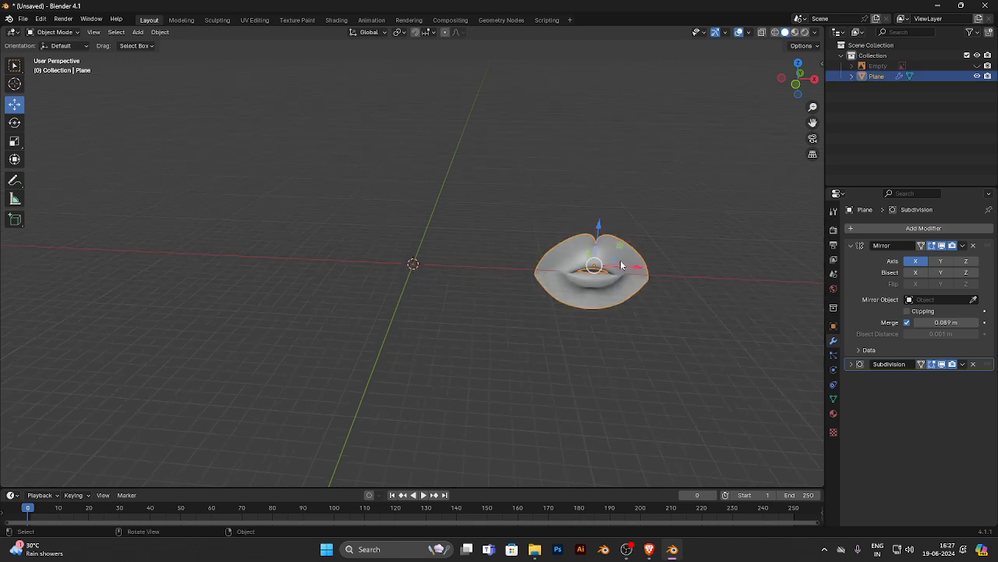
{"action": "left_click_drag", "start_coordinate": [599, 250], "coordinate": [601, 72]}
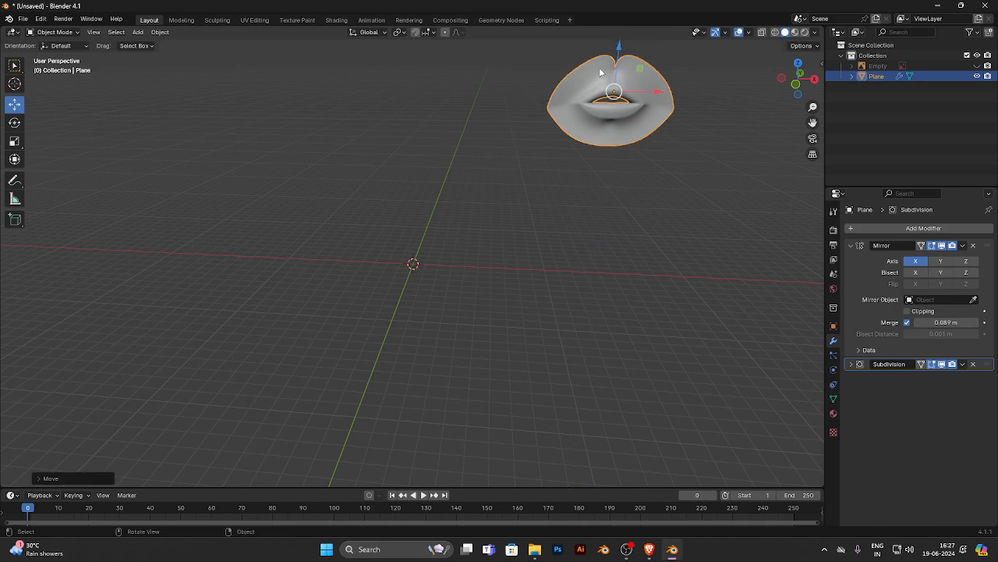
- Delete the lips mesh, and unhide and delete the reference photo to empty the scene
{"action": "key", "text": "Delete"}
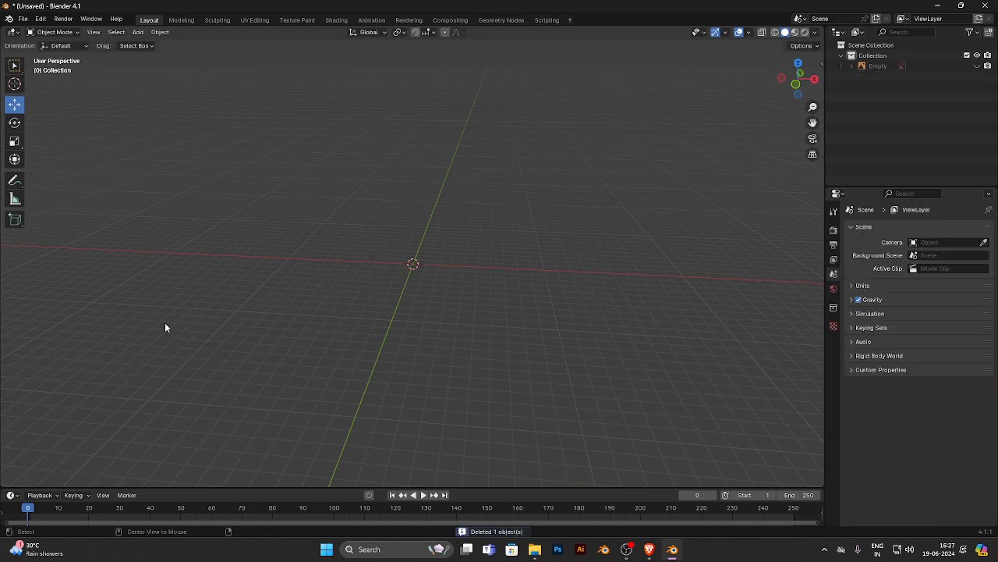
{"action": "key", "text": "ctrl+KP_3"}
{"action": "key", "text": "KP_1"}
{"action": "left_click", "coordinate": [875, 66]}
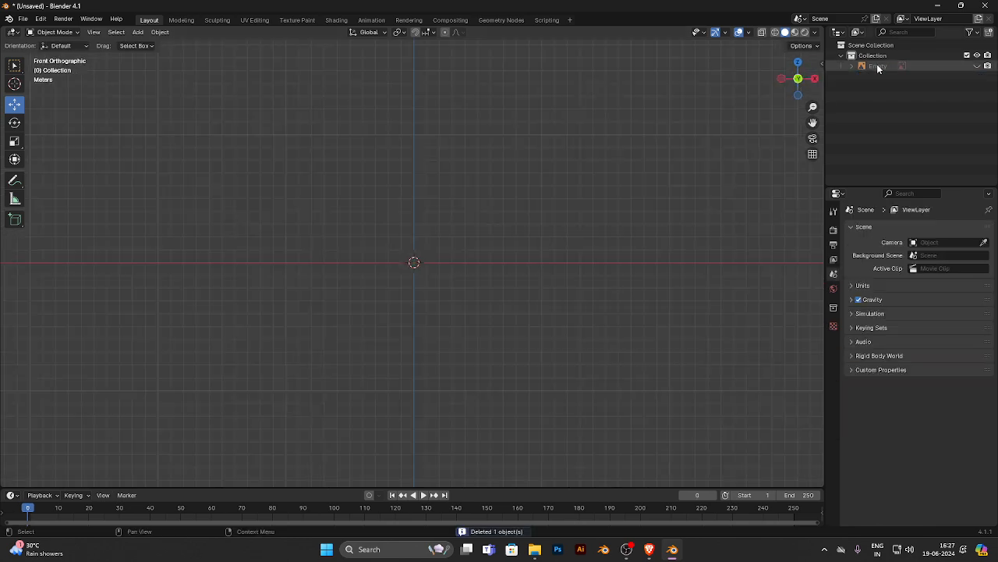
{"action": "left_click", "coordinate": [976, 65]}
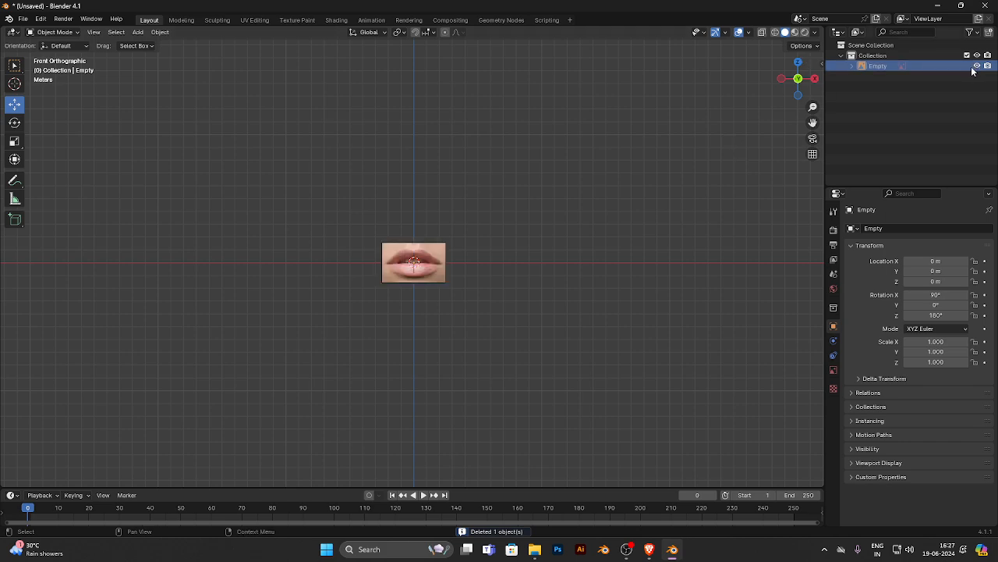
{"action": "left_click_drag", "start_coordinate": [474, 214], "coordinate": [348, 340]}
{"action": "key", "text": "Delete"}
- Add a mesh plane at the world origin in front view
{"action": "scroll", "coordinate": [421, 242], "scroll_direction": "up", "scroll_amount": 3}
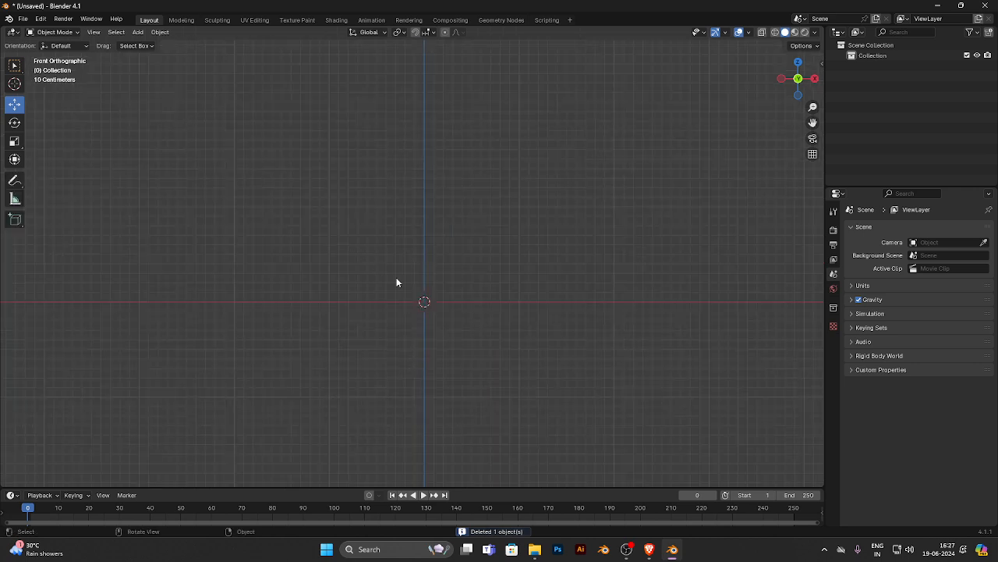
{"action": "key", "text": "shift+a"}
{"action": "mouse_move", "coordinate": [346, 251]}
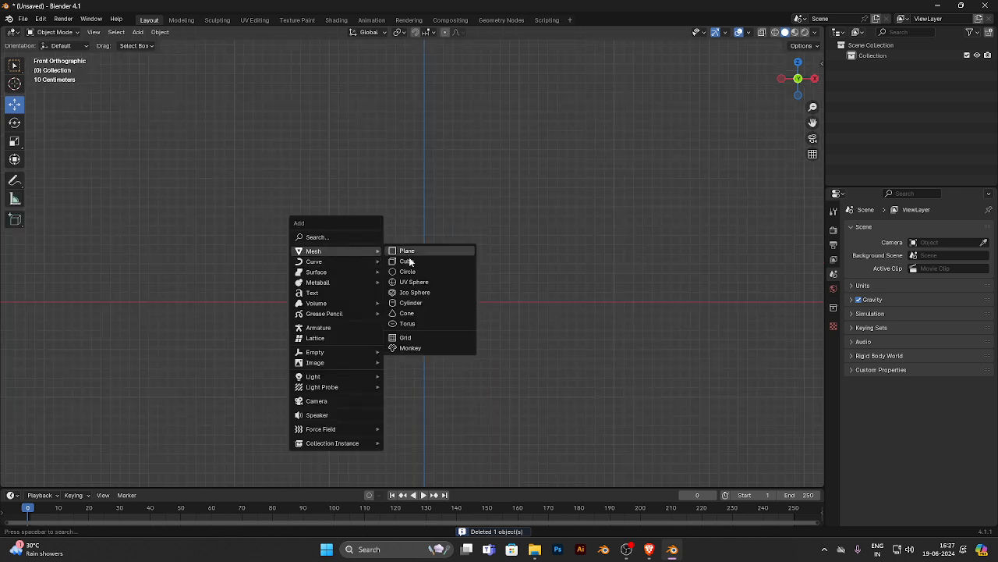
{"action": "left_click", "coordinate": [415, 252]}
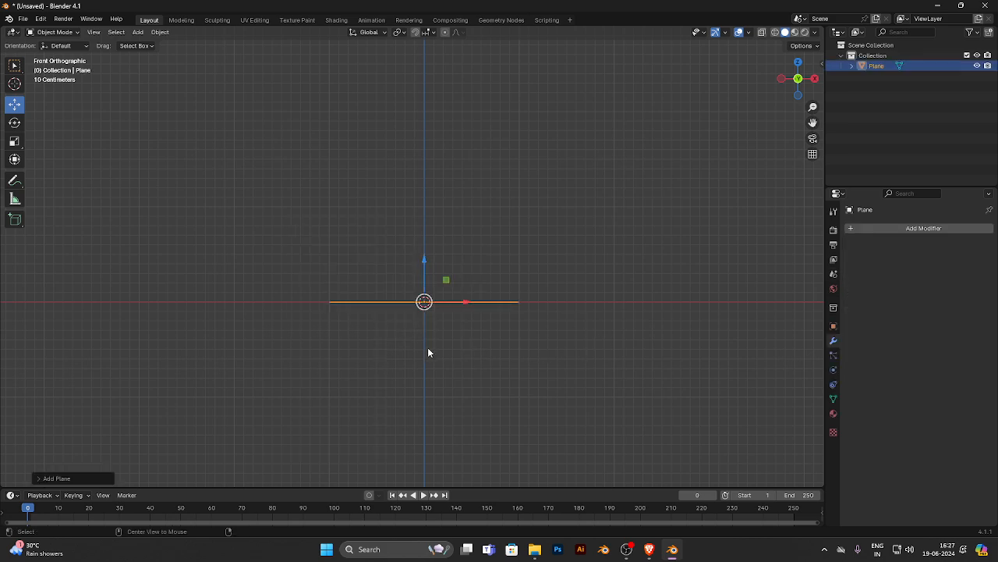
{"action": "middle_click_drag", "start_coordinate": [428, 350], "coordinate": [446, 280]}
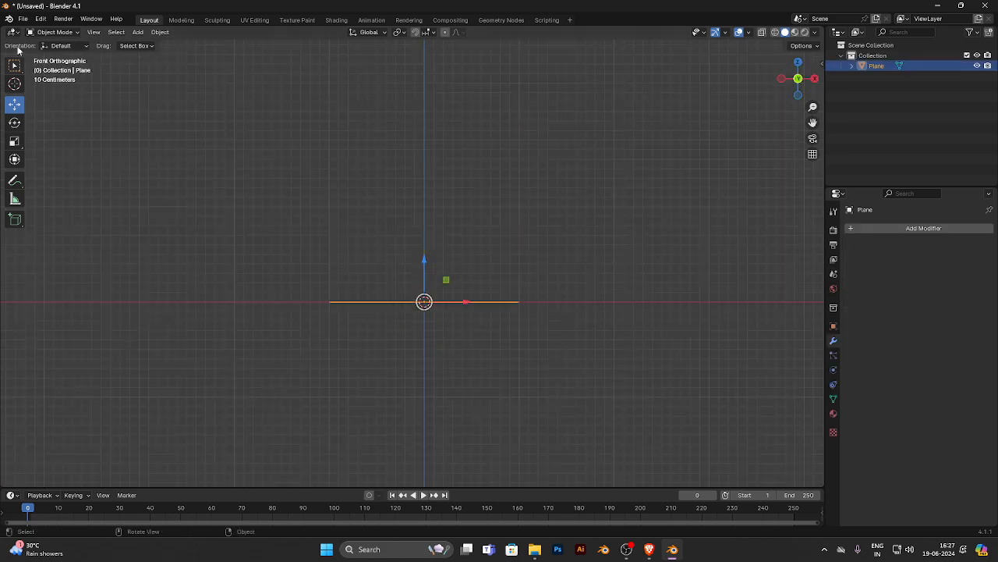
- Set the plane's X rotation to 90° so it faces the front view
{"action": "left_click", "coordinate": [14, 123]}
{"action": "left_click_drag", "start_coordinate": [426, 283], "coordinate": [426, 234]}
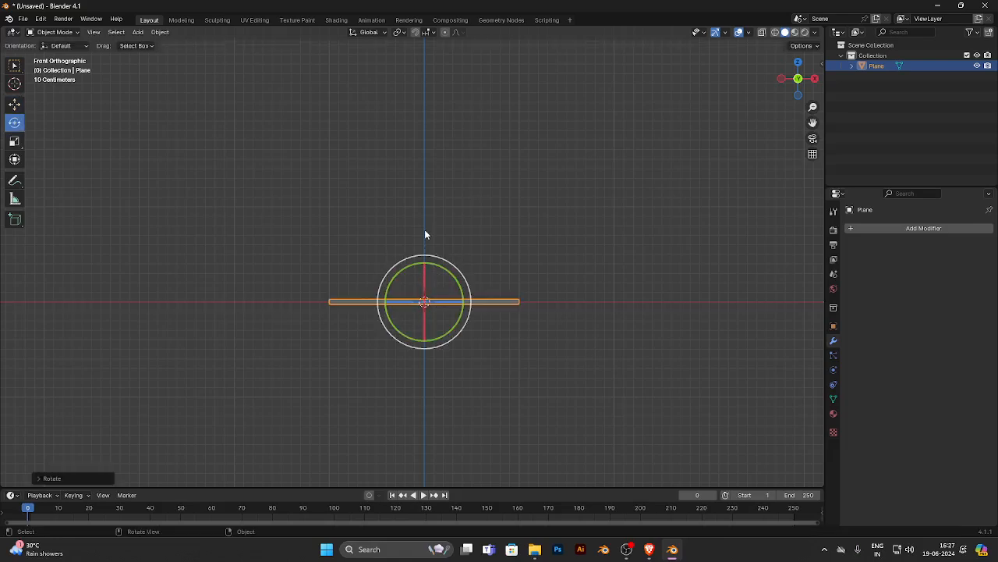
{"action": "left_click", "coordinate": [833, 326]}
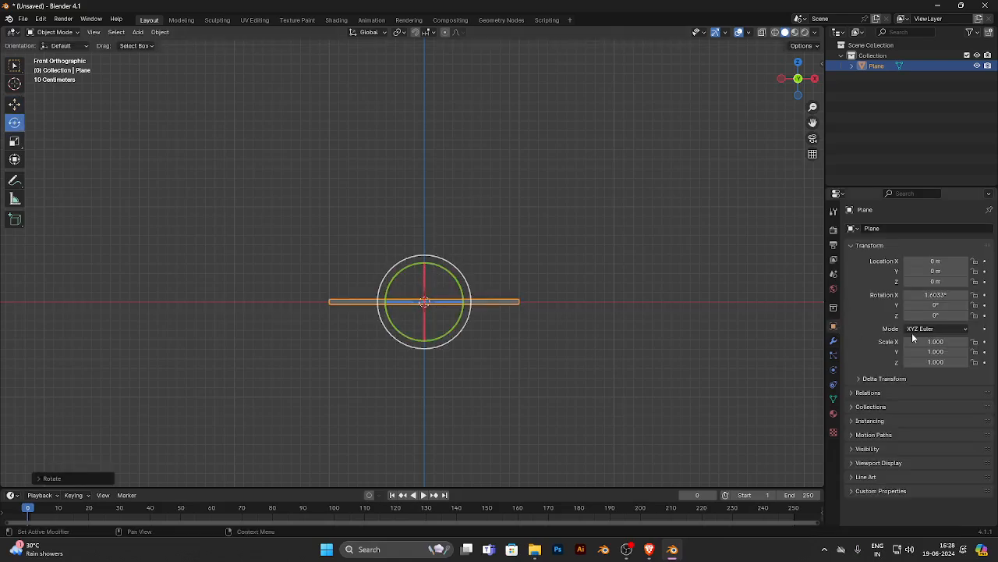
{"action": "double_click", "coordinate": [940, 294]}
{"action": "type", "text": "90"}
{"action": "key", "text": "Return"}
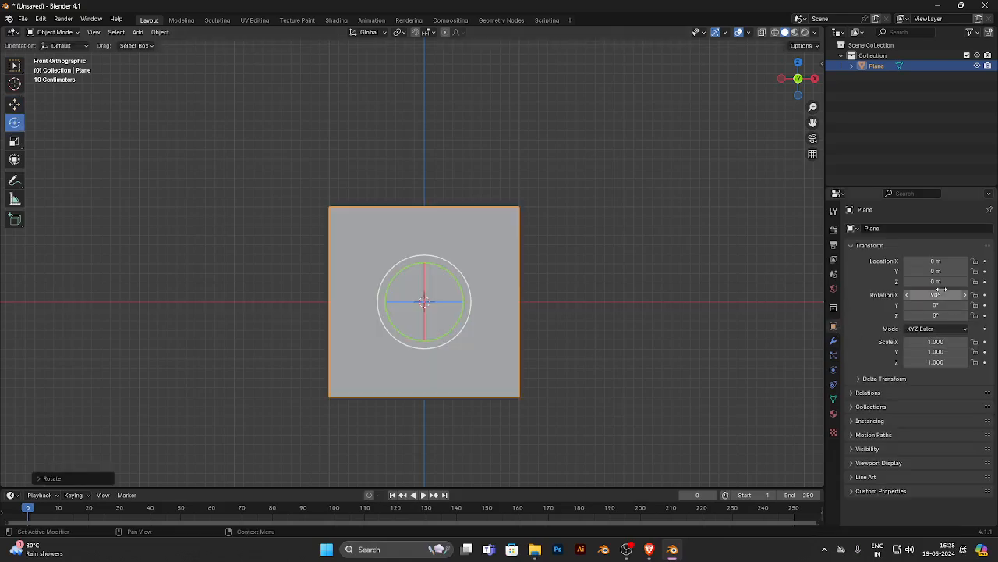
- In Edit Mode, move the plane's geometry along positive X until its inner edge lies on the Z axis
{"action": "left_click", "coordinate": [14, 104]}
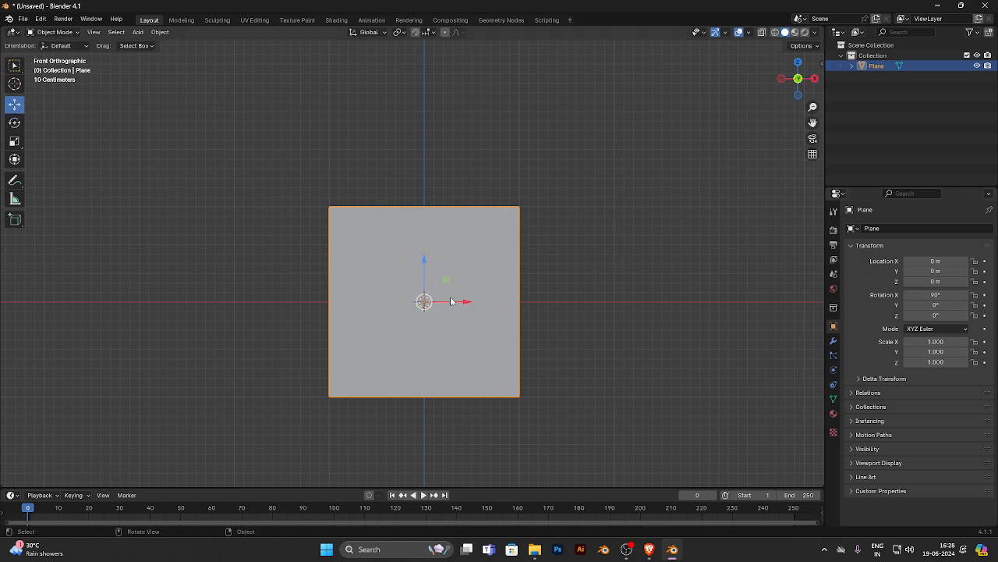
{"action": "key", "text": "Tab"}
{"action": "left_click_drag", "start_coordinate": [456, 301], "coordinate": [559, 323]}
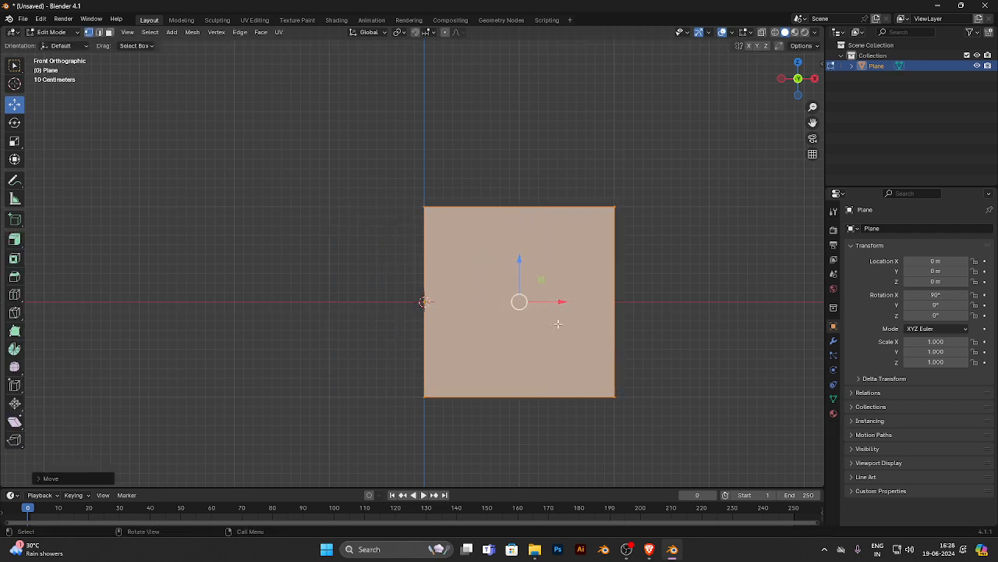
- Add a Mirror modifier to the plane, mirroring the half-plane across the X axis
{"action": "left_click", "coordinate": [833, 341]}
{"action": "left_click", "coordinate": [903, 229]}
{"action": "left_click", "coordinate": [862, 225]}
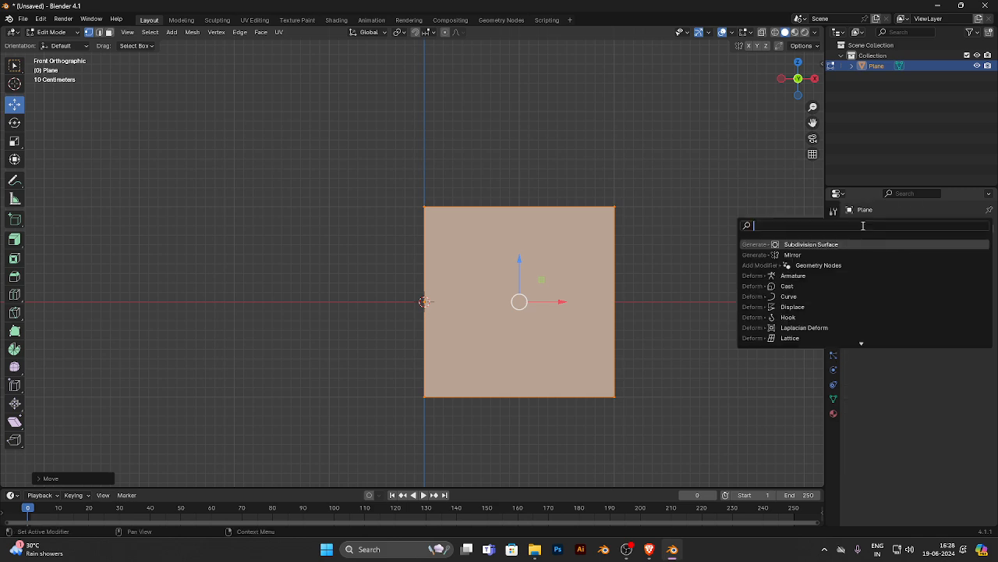
{"action": "left_click", "coordinate": [792, 254]}
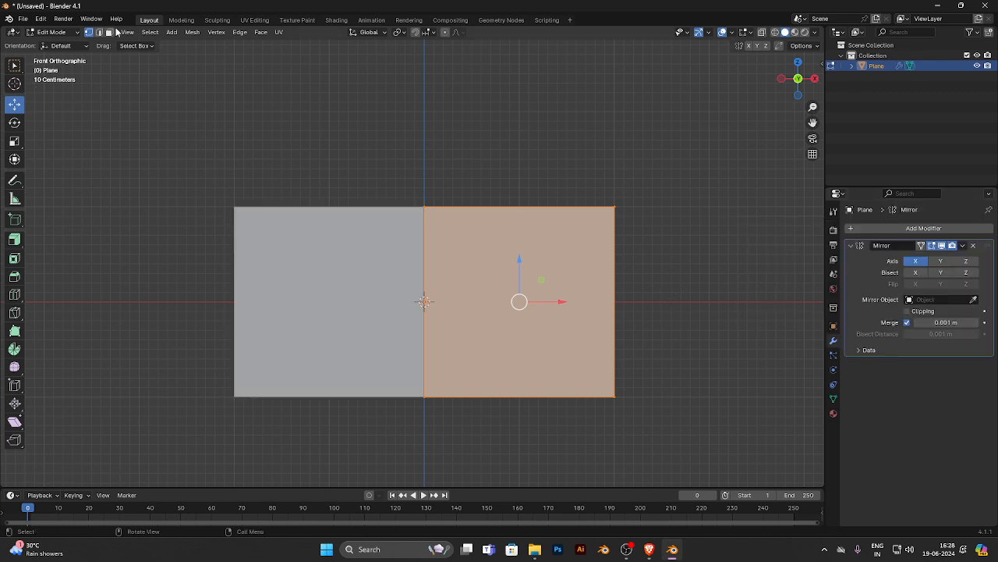
- Lower the plane's upper outer corner and raise the lower outer corner to taper the mirrored shape into a diamond
{"action": "left_click", "coordinate": [581, 207]}
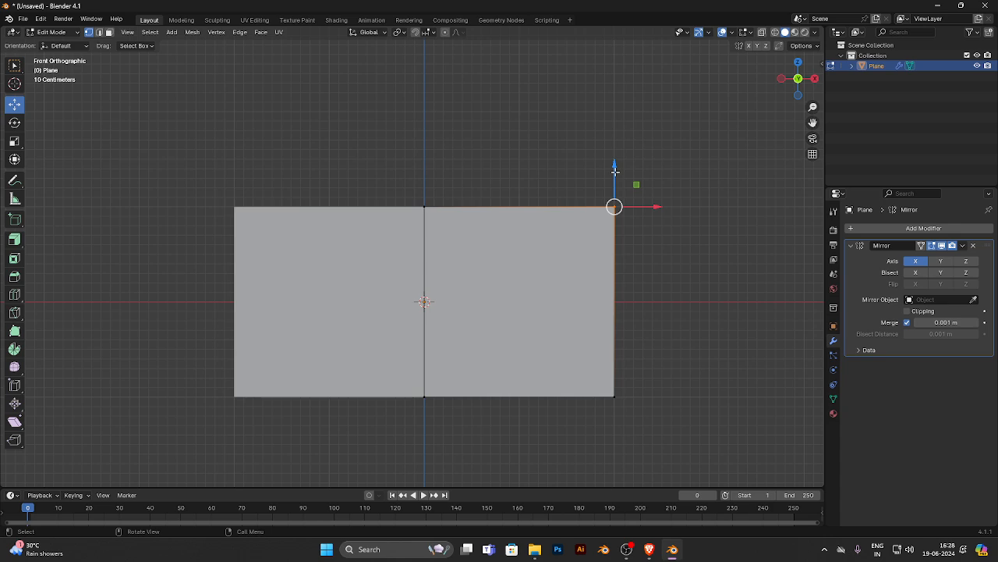
{"action": "left_click_drag", "start_coordinate": [615, 170], "coordinate": [614, 245]}
{"action": "left_click", "coordinate": [591, 377]}
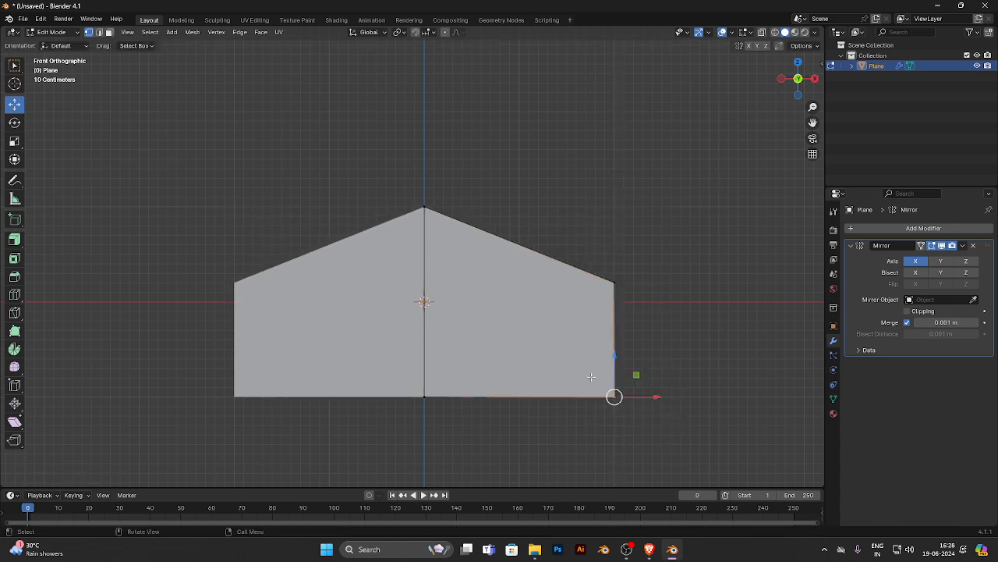
{"action": "left_click_drag", "start_coordinate": [613, 356], "coordinate": [616, 280]}
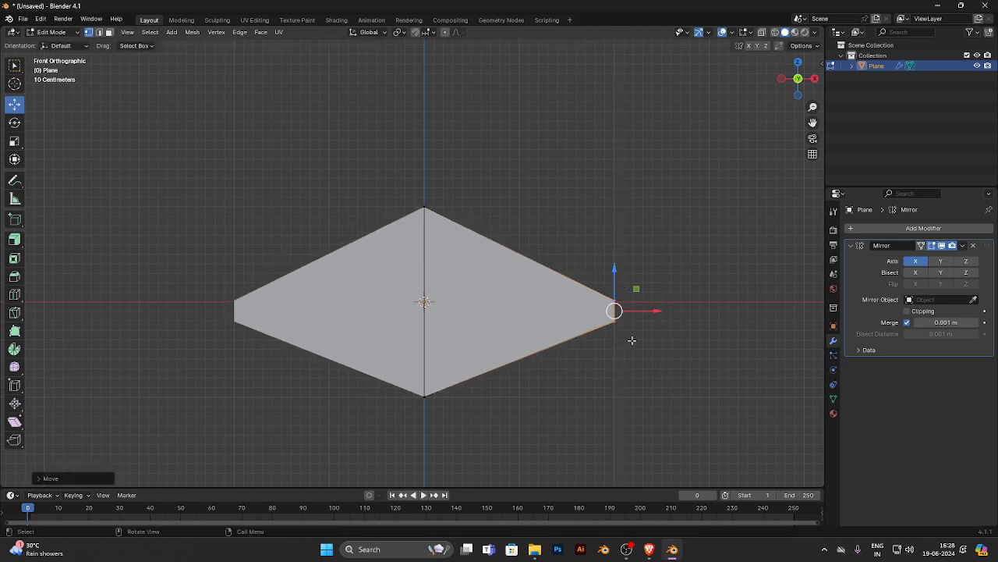
- Select the short outer edge of the tapered half and move it backward along Y so both sides recede in depth
{"action": "scroll", "coordinate": [635, 340], "scroll_direction": "up", "scroll_amount": 4}
{"action": "scroll", "coordinate": [754, 401], "scroll_direction": "down", "scroll_amount": 2}
{"action": "middle_click_drag", "start_coordinate": [731, 358], "coordinate": [660, 350], "text": "shift"}
{"action": "left_click_drag", "start_coordinate": [679, 401], "coordinate": [600, 335]}
{"action": "left_click_drag", "start_coordinate": [633, 305], "coordinate": [593, 377]}
{"action": "left_click_drag", "start_coordinate": [633, 283], "coordinate": [631, 201]}
{"action": "key", "text": "KP_7"}
{"action": "key", "text": "KP_1"}
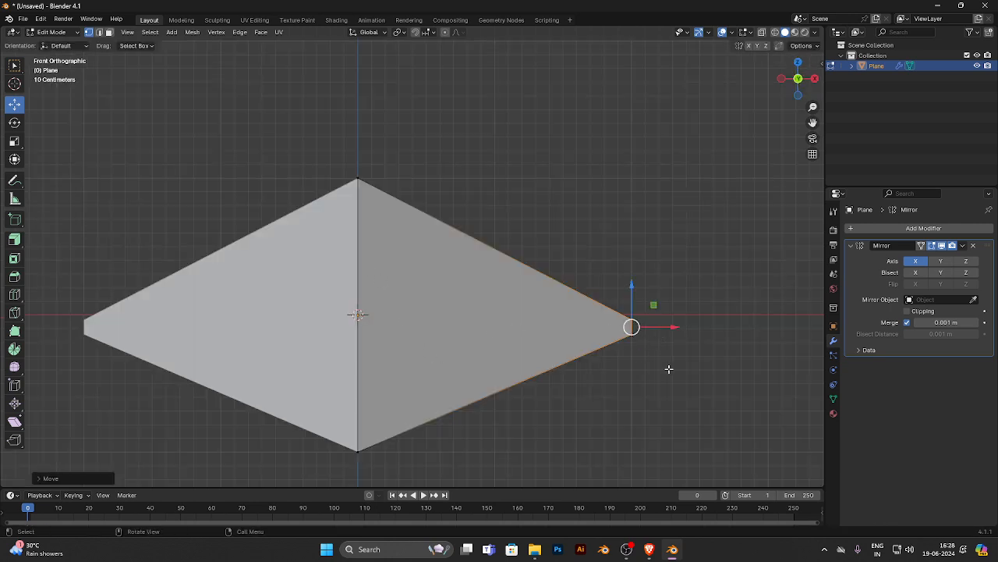
{"action": "left_click_drag", "start_coordinate": [669, 368], "coordinate": [635, 304]}
{"action": "left_click_drag", "start_coordinate": [678, 273], "coordinate": [588, 334]}
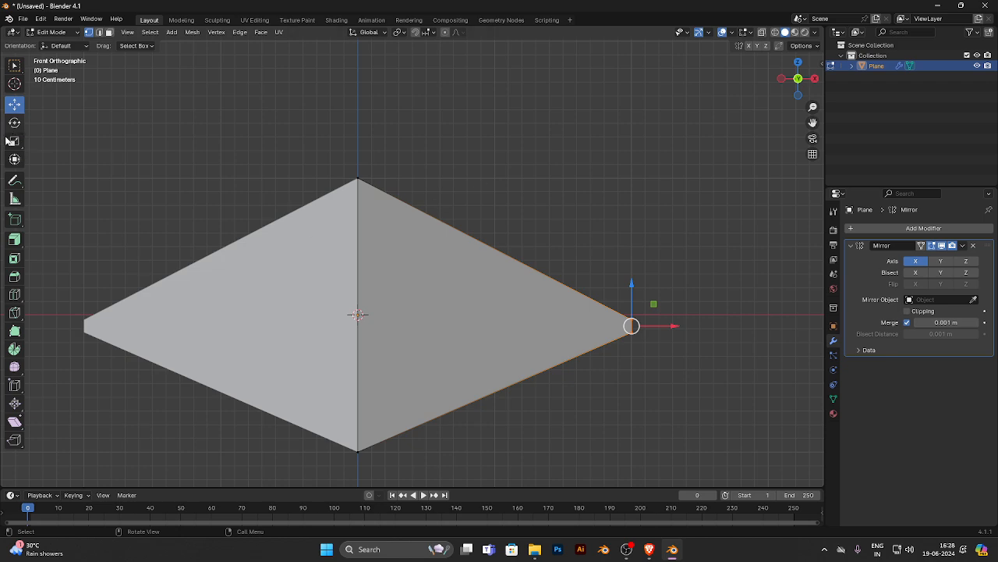
- Add one vertical loop cut to the half mesh, slid towards the centre edge
{"action": "left_click", "coordinate": [14, 294]}
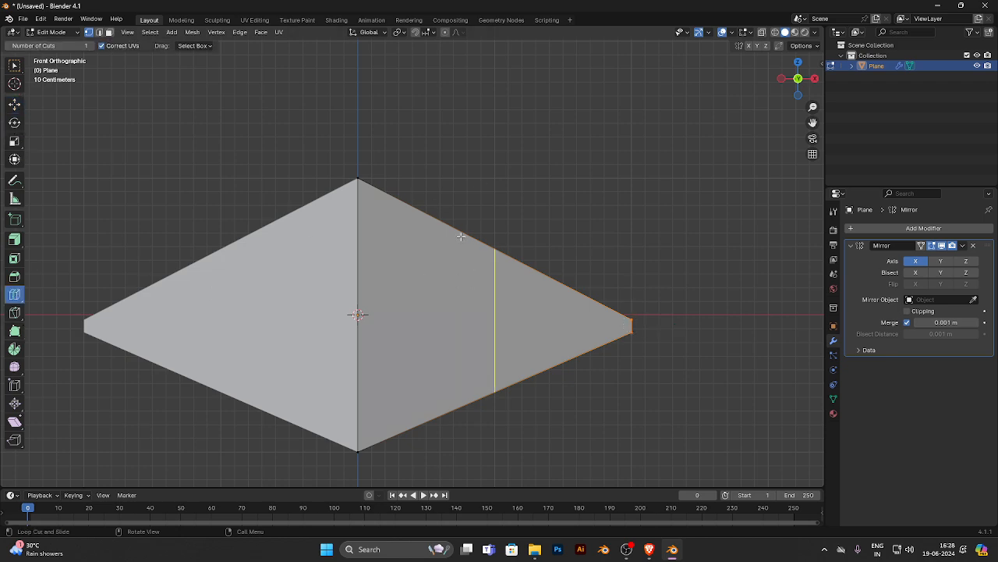
{"action": "left_click_drag", "start_coordinate": [461, 236], "coordinate": [468, 204]}
{"action": "left_click", "coordinate": [14, 105]}
- Move the loop cut's upper vertex up and lower vertex down to round the outline, and raise the short outer edge slightly
{"action": "left_click", "coordinate": [446, 233]}
{"action": "left_click", "coordinate": [439, 406]}
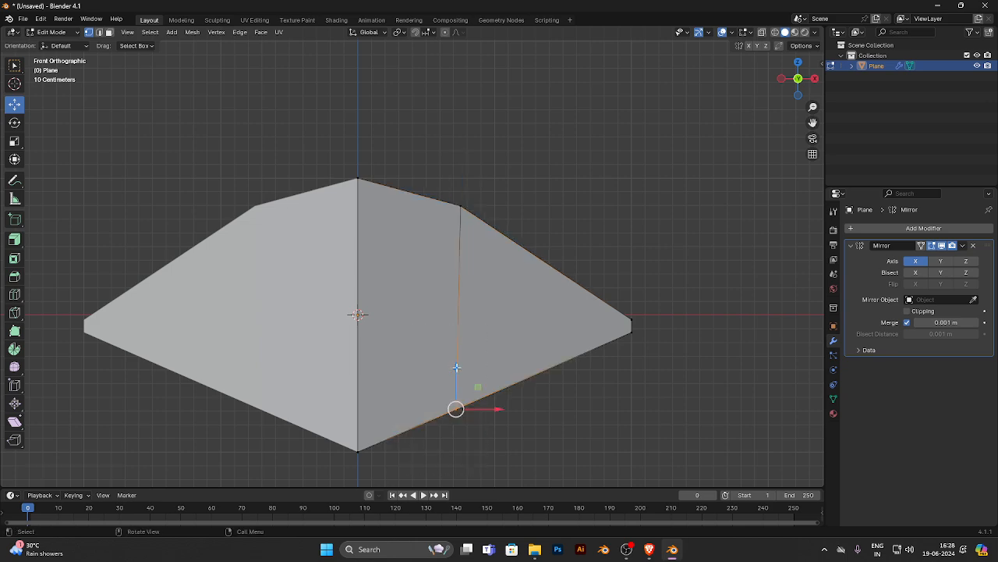
{"action": "left_click_drag", "start_coordinate": [457, 367], "coordinate": [457, 414]}
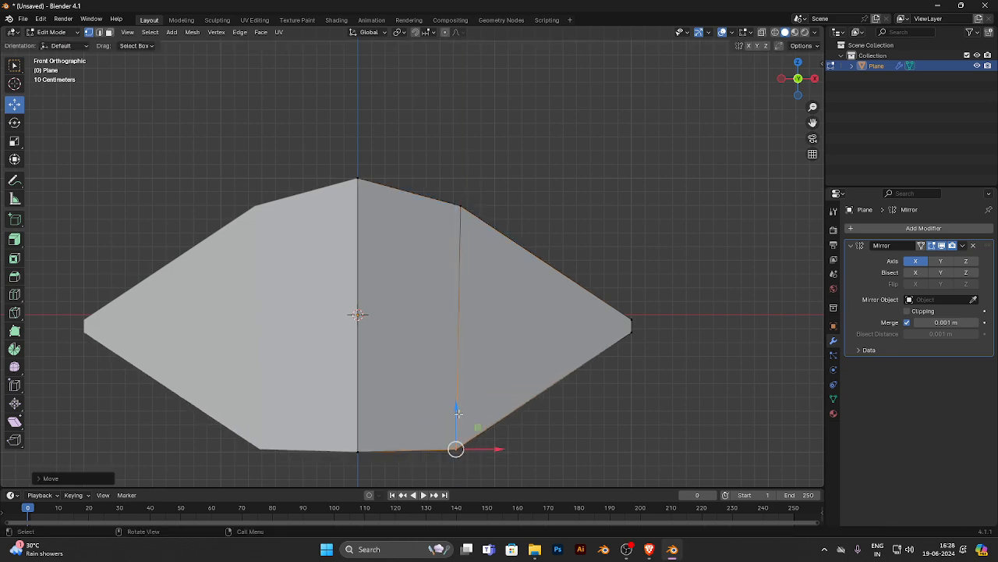
{"action": "left_click", "coordinate": [632, 326]}
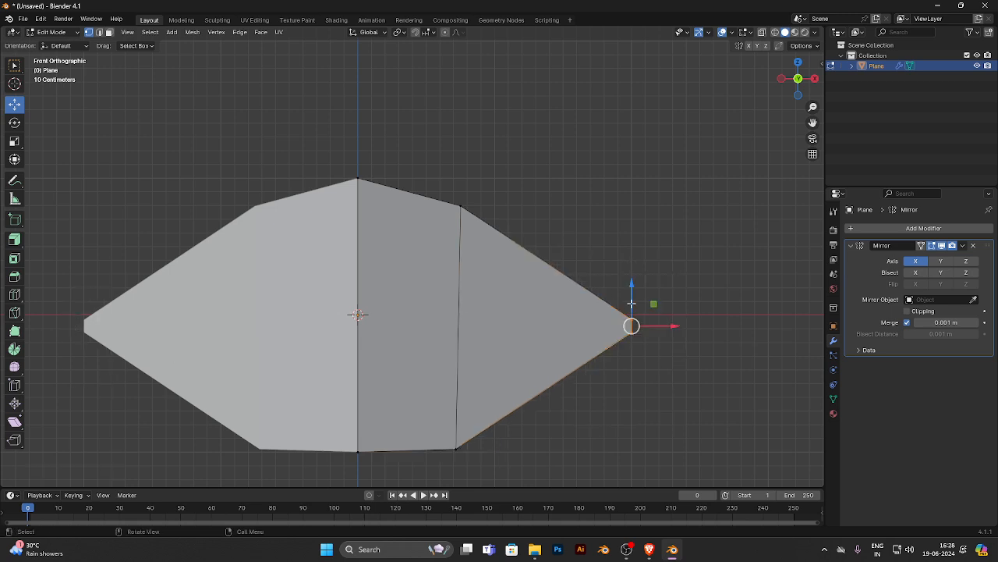
{"action": "left_click_drag", "start_coordinate": [632, 303], "coordinate": [615, 279]}
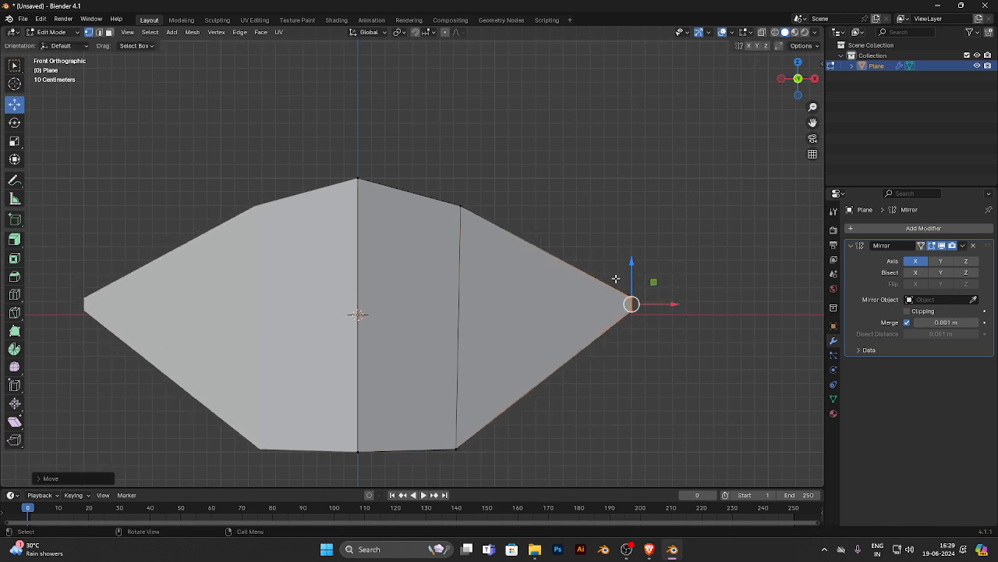
- Add a second vertical loop cut midway between the centre edge and the first cut
{"action": "left_click", "coordinate": [15, 295]}
{"action": "left_click", "coordinate": [409, 189]}
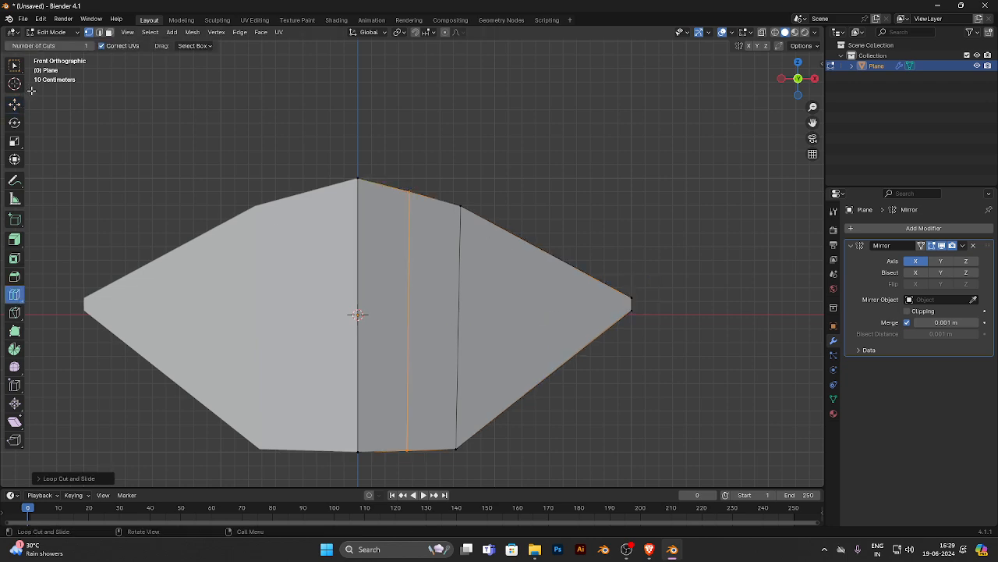
{"action": "left_click", "coordinate": [15, 104]}
- Raise the second cut's upper vertex into a lip peak, and round the lower outline by moving the lower vertices of both cuts
{"action": "left_click", "coordinate": [408, 190]}
{"action": "left_click_drag", "start_coordinate": [408, 189], "coordinate": [404, 170]}
{"action": "left_click", "coordinate": [407, 449]}
{"action": "left_click_drag", "start_coordinate": [407, 418], "coordinate": [408, 415]}
{"action": "left_click_drag", "start_coordinate": [441, 423], "coordinate": [501, 472]}
{"action": "left_click_drag", "start_coordinate": [458, 435], "coordinate": [478, 422]}
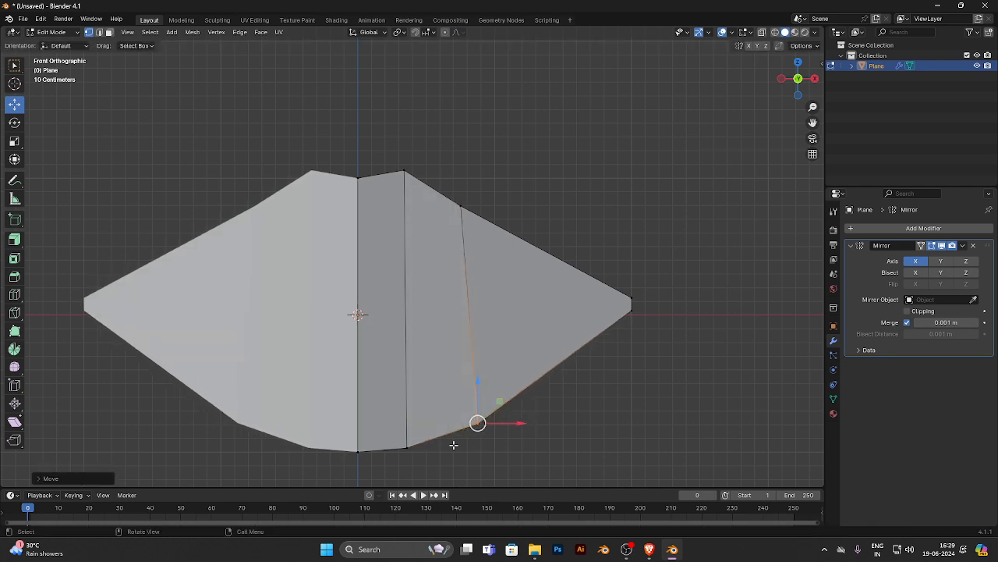
- Add a third vertical loop cut midway between the first cut and the short outer edge
{"action": "left_click", "coordinate": [14, 294]}
{"action": "left_click", "coordinate": [546, 312]}
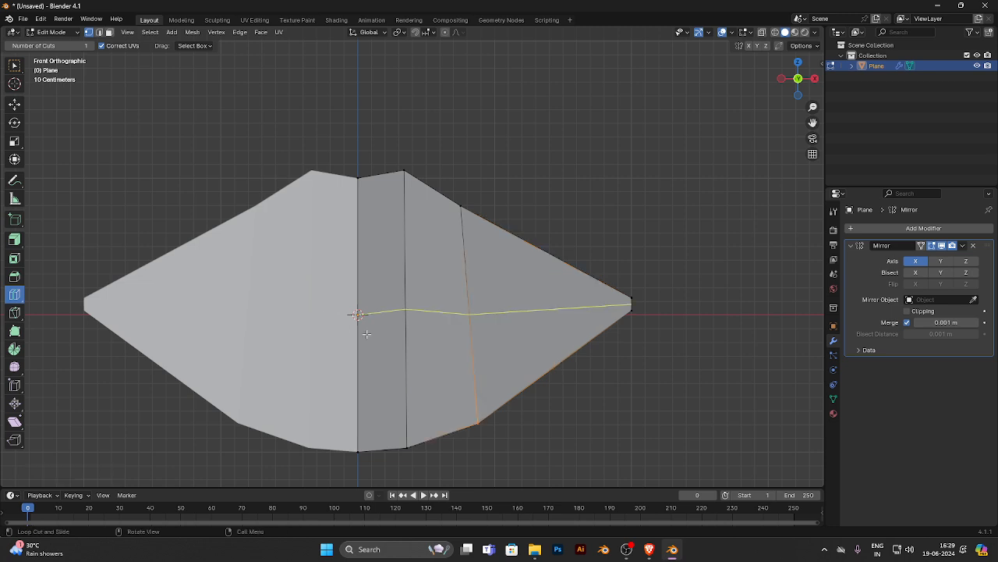
{"action": "left_click_drag", "start_coordinate": [541, 245], "coordinate": [528, 252]}
{"action": "left_click", "coordinate": [14, 104]}
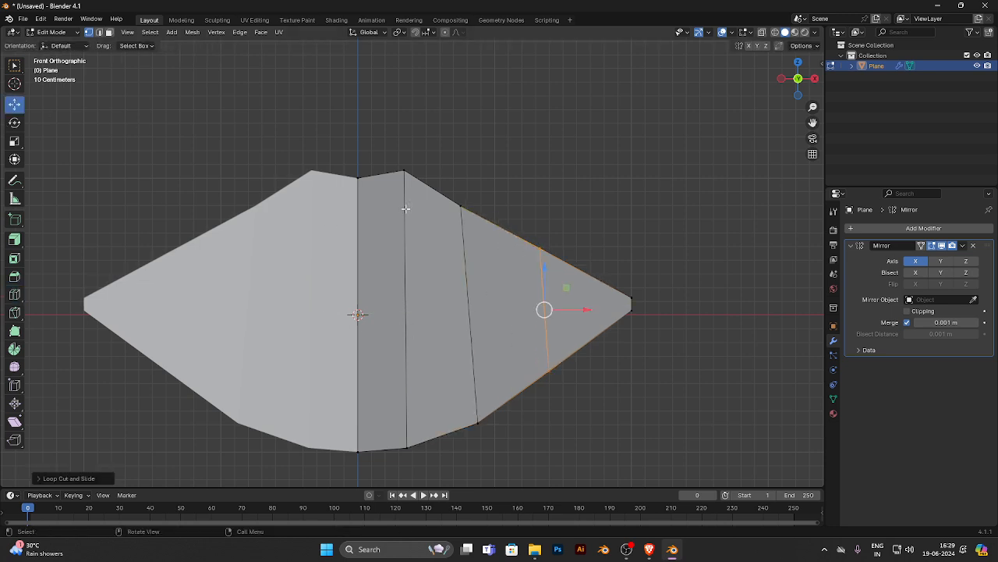
- Move the third cut's upper and lower vertices outward, and shift the first cut's upper vertex outward and down to curve the lip outline
{"action": "left_click_drag", "start_coordinate": [550, 216], "coordinate": [508, 309]}
{"action": "left_click_drag", "start_coordinate": [540, 247], "coordinate": [559, 237]}
{"action": "left_click_drag", "start_coordinate": [571, 339], "coordinate": [528, 416]}
{"action": "left_click_drag", "start_coordinate": [549, 370], "coordinate": [554, 379]}
{"action": "left_click_drag", "start_coordinate": [475, 172], "coordinate": [443, 237]}
{"action": "left_click_drag", "start_coordinate": [471, 206], "coordinate": [510, 219]}
- Move the short outer edge up and slightly outward to lift the lip corner
{"action": "mouse_move", "coordinate": [577, 220]}
{"action": "left_mouse_down"}
{"action": "mouse_move", "coordinate": [546, 252]}
{"action": "mouse_move", "coordinate": [562, 228]}
{"action": "left_mouse_up"}
{"action": "key", "text": "g"}
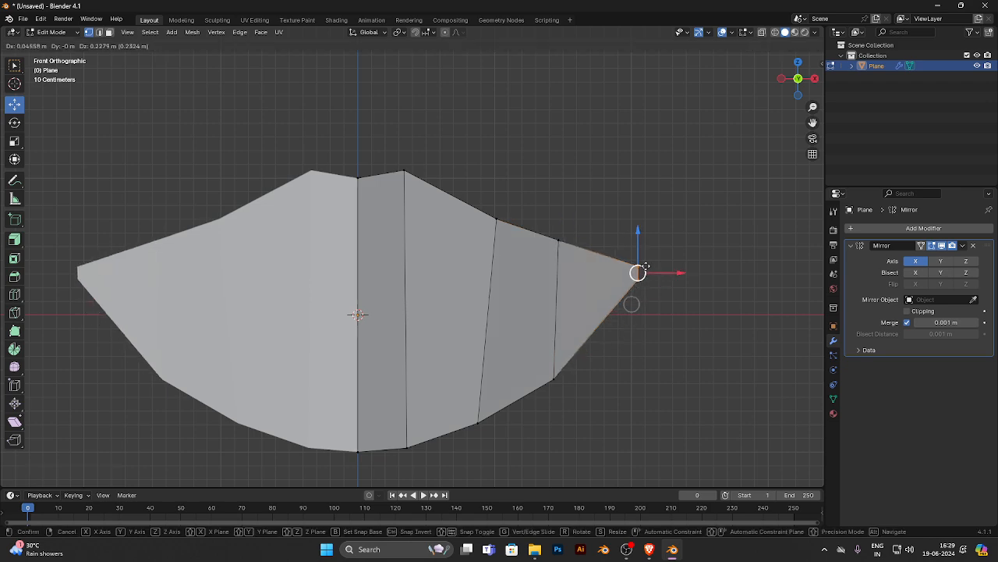
{"action": "left_click", "coordinate": [641, 269]}
- Refine the outline by nudging the third cut's lower vertex down and moving the first cut's upper vertex outward and down
{"action": "left_click_drag", "start_coordinate": [637, 359], "coordinate": [521, 405]}
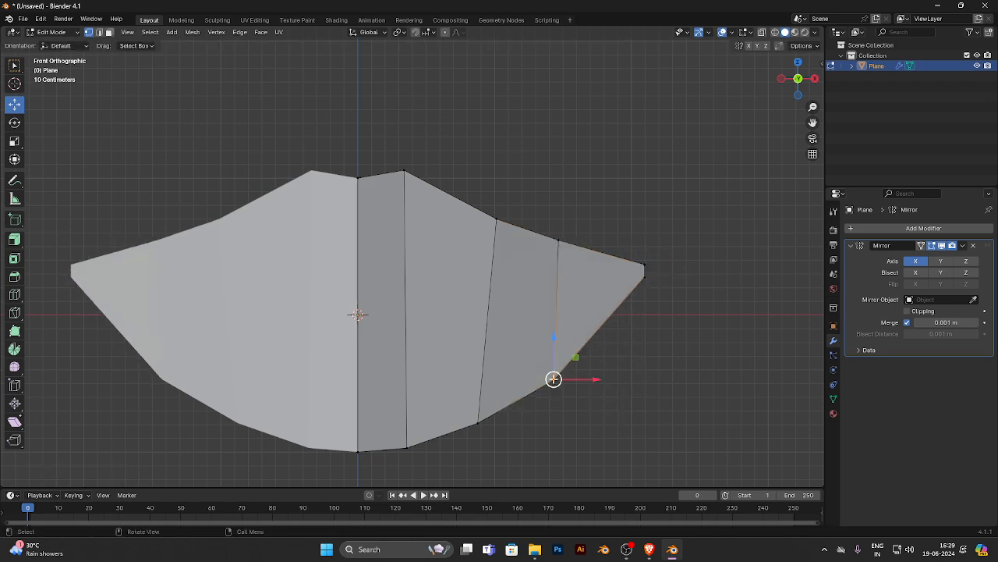
{"action": "key", "text": "g"}
{"action": "left_click", "coordinate": [552, 384]}
{"action": "left_click_drag", "start_coordinate": [576, 212], "coordinate": [537, 274]}
{"action": "left_click_drag", "start_coordinate": [558, 240], "coordinate": [559, 240]}
{"action": "left_click", "coordinate": [496, 219]}
{"action": "key", "text": "g"}
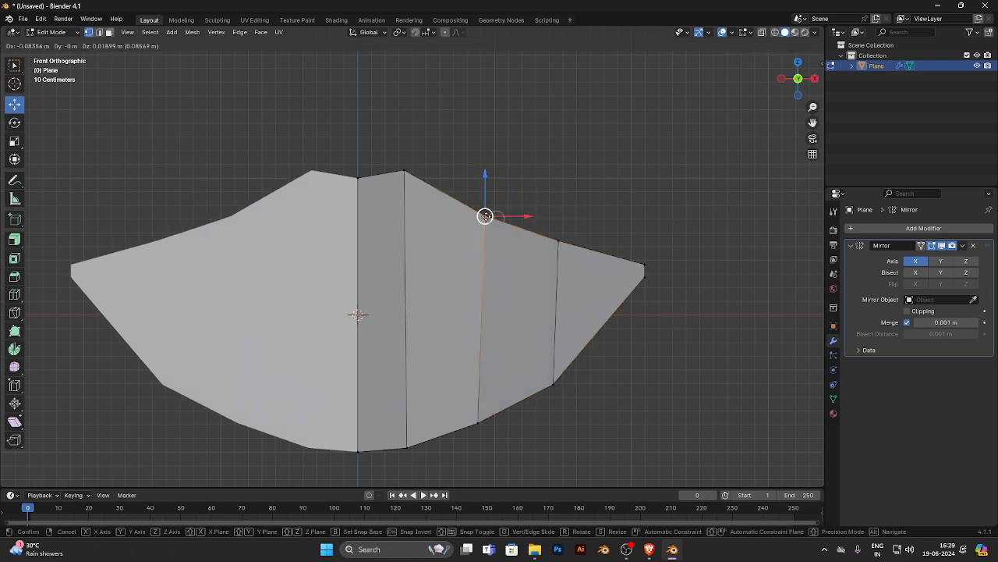
{"action": "left_click", "coordinate": [504, 227]}
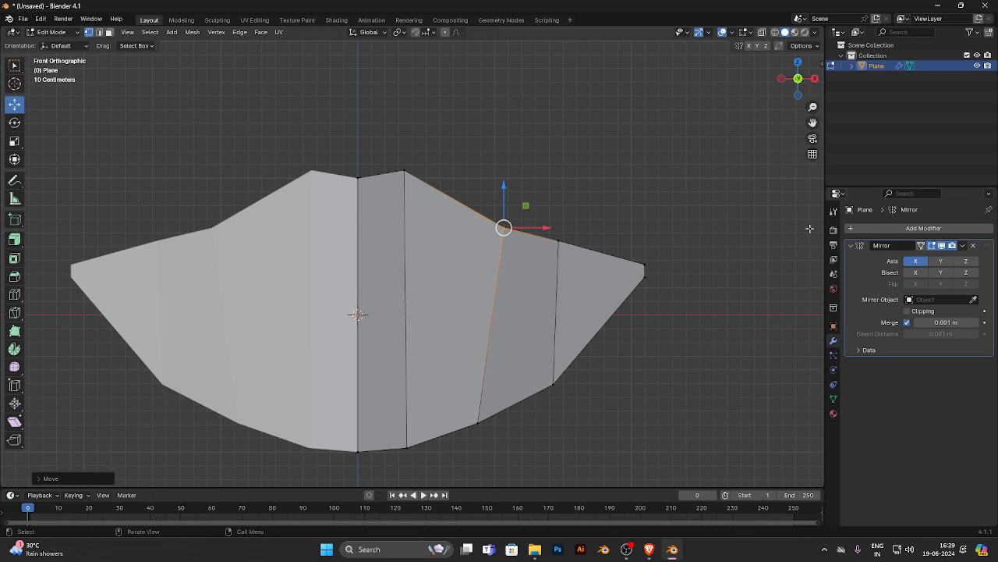
- Add a Subdivision Surface modifier below the Mirror modifier
{"action": "left_click", "coordinate": [852, 245]}
{"action": "left_click", "coordinate": [855, 227]}
{"action": "left_click", "coordinate": [807, 254]}
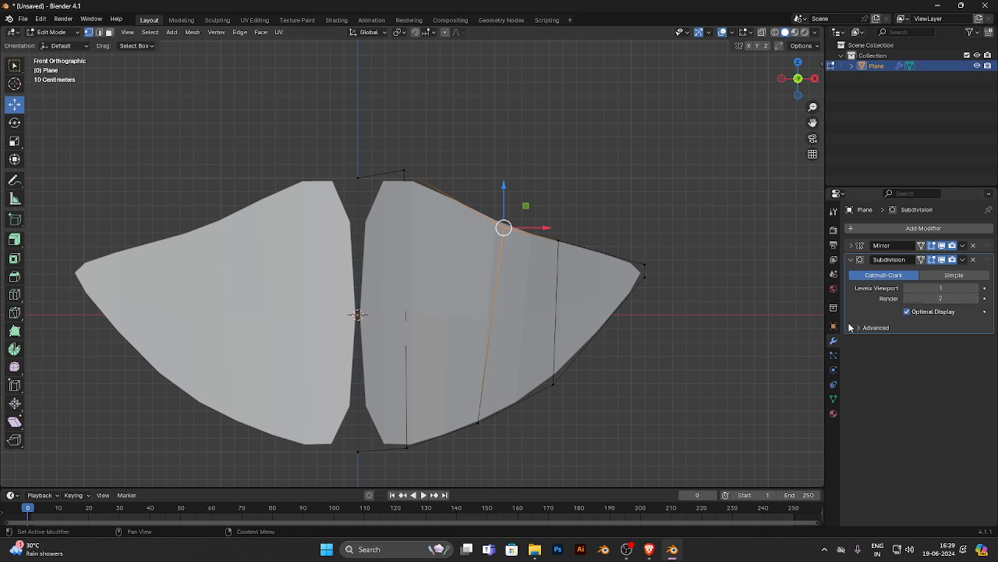
- Set the Mirror modifier's merge distance to 0.5 m to close the gap along the centre line
{"action": "left_click", "coordinate": [852, 259]}
{"action": "left_click", "coordinate": [852, 245]}
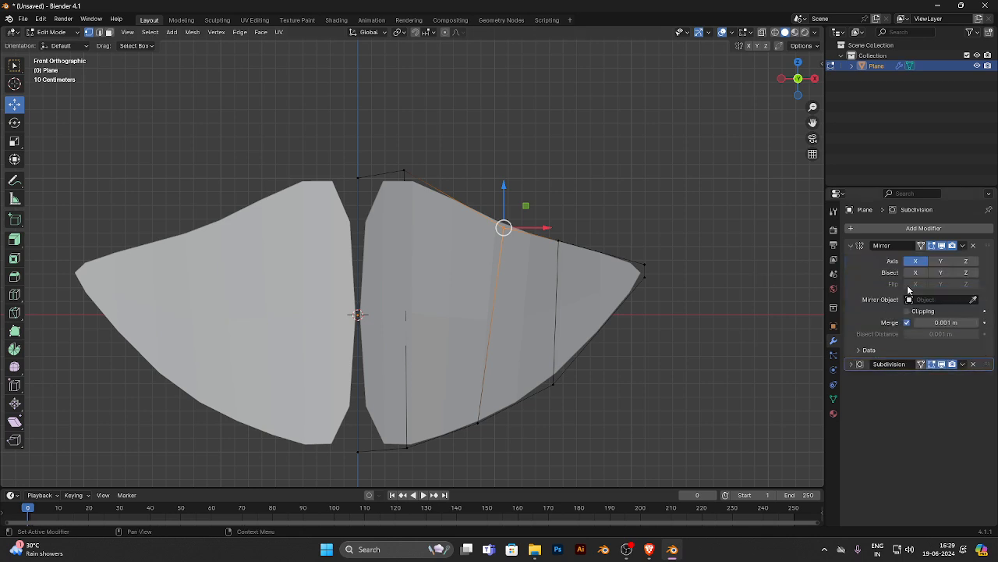
{"action": "left_click_drag", "start_coordinate": [946, 322], "coordinate": [963, 322]}
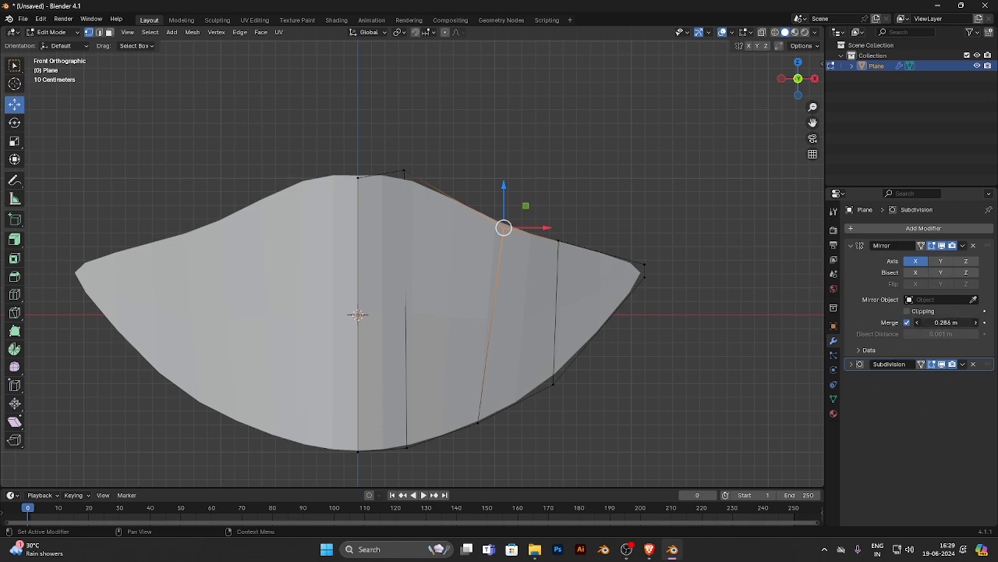
{"action": "left_click", "coordinate": [946, 323]}
{"action": "type", "text": ".5"}
{"action": "key", "text": "Return"}
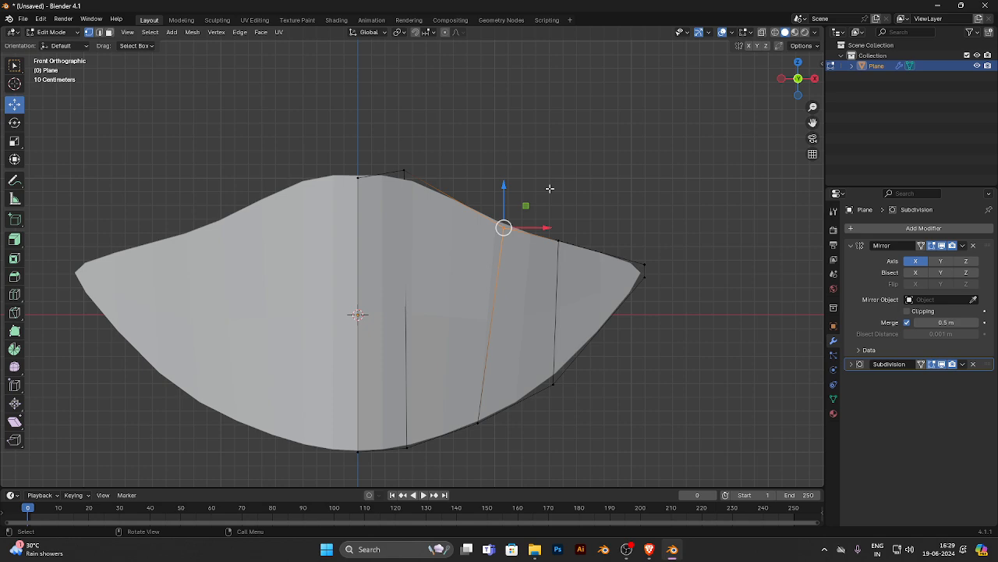
- In edge select mode, select the outline edges from the upper centre around the lip corner to the lower centre
{"action": "mouse_move", "coordinate": [504, 227]}
{"action": "left_mouse_down"}
{"action": "mouse_move", "coordinate": [504, 219]}
{"action": "mouse_move", "coordinate": [504, 227]}
{"action": "left_mouse_up"}
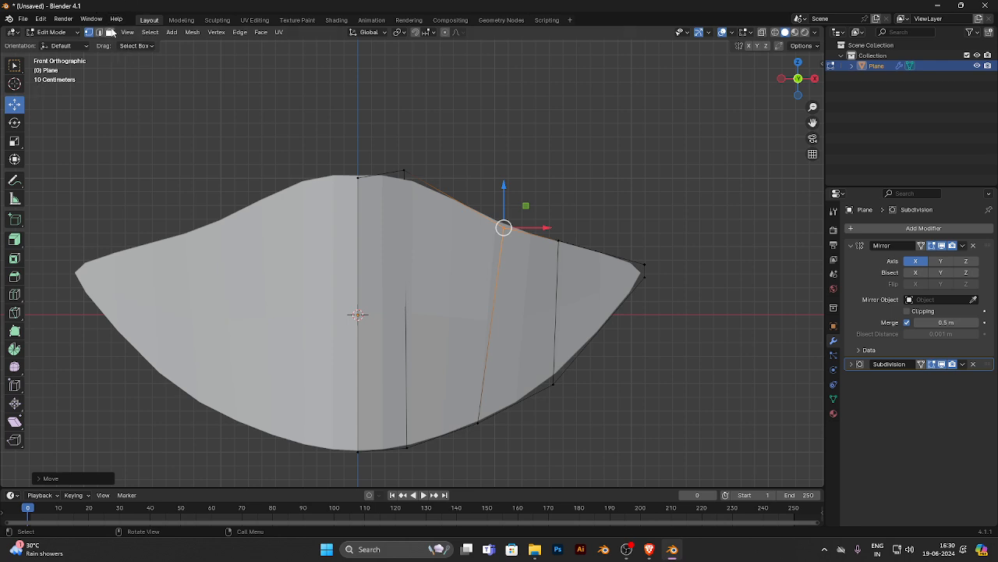
{"action": "left_click", "coordinate": [100, 33]}
{"action": "left_click", "coordinate": [390, 171]}
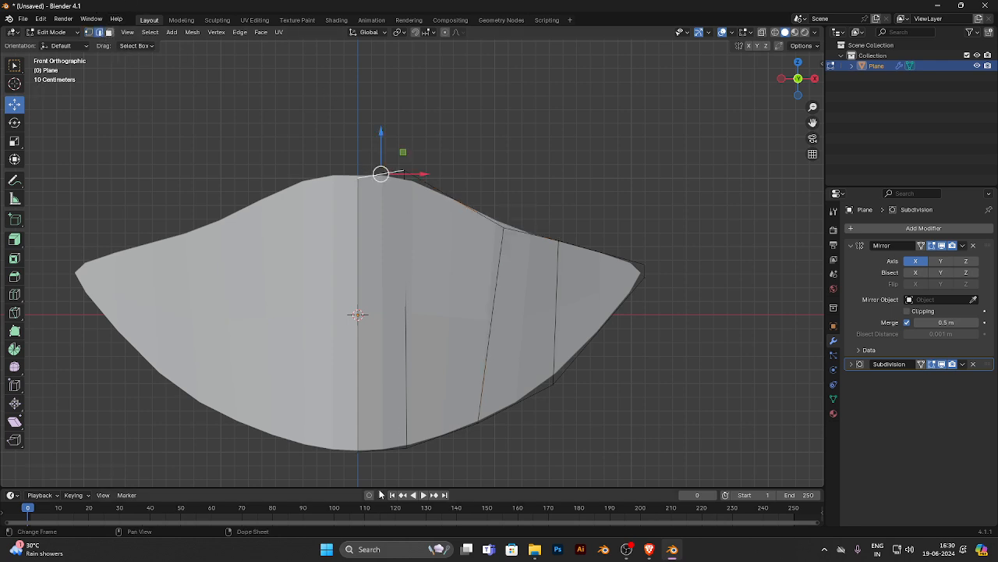
{"action": "left_click", "coordinate": [453, 439], "text": "ctrl"}
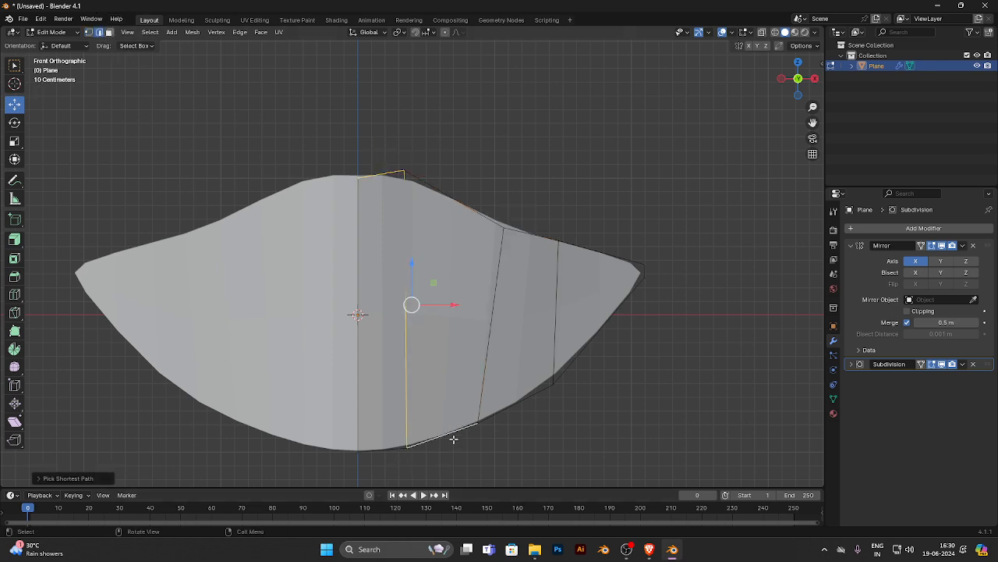
{"action": "left_click", "coordinate": [441, 183]}
{"action": "left_click", "coordinate": [378, 173]}
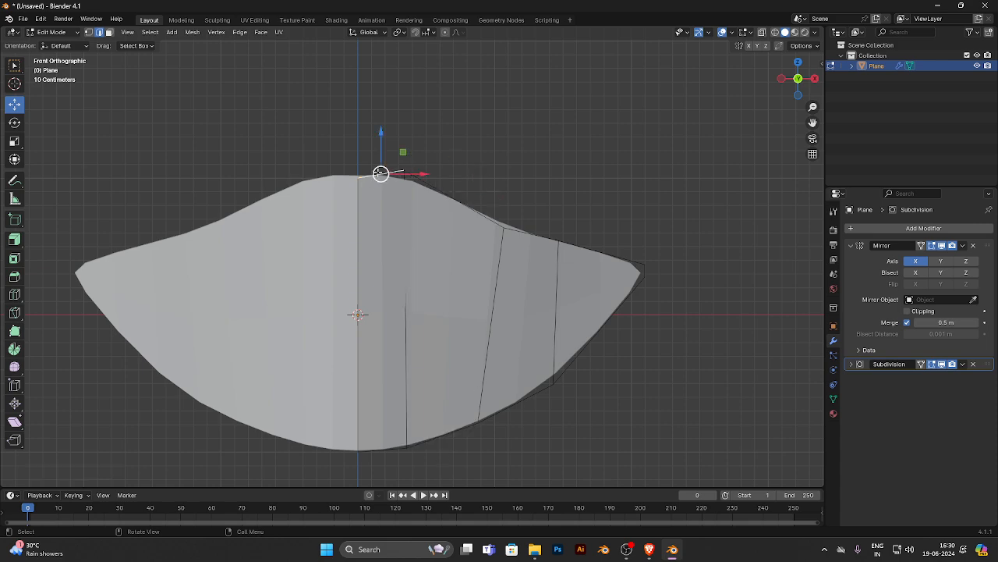
{"action": "left_click", "coordinate": [630, 260], "text": "ctrl"}
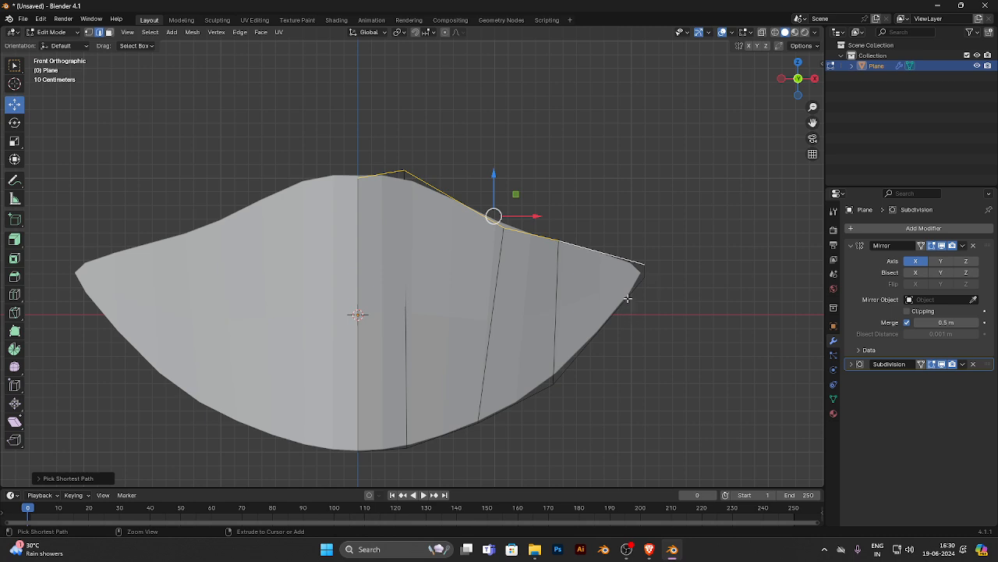
{"action": "left_click", "coordinate": [628, 298], "text": "ctrl"}
{"action": "left_click", "coordinate": [390, 451], "text": "ctrl"}
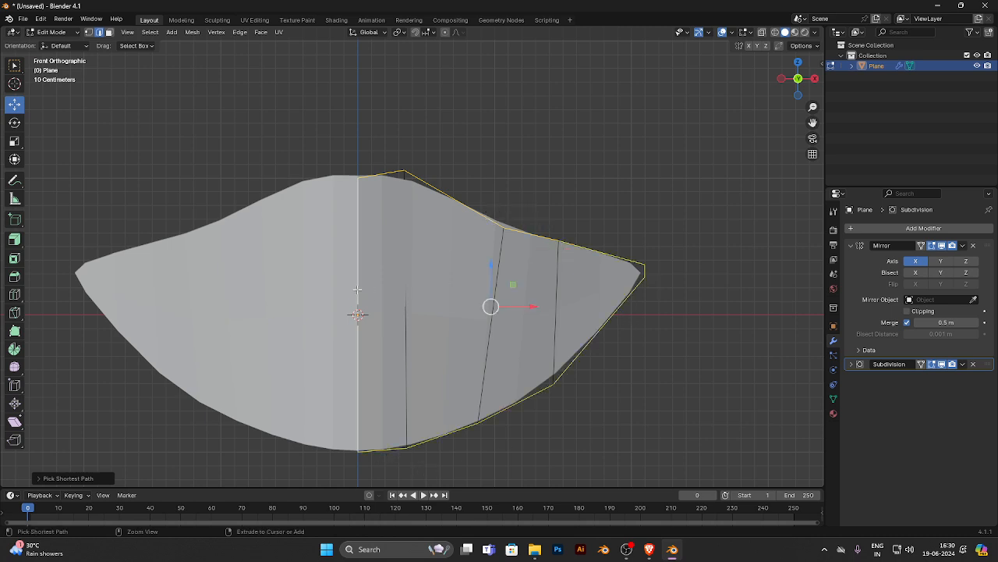
- Extrude the selected outline edges outward into a ring of faces around the lip shape, using Shrink/Fatten to set the width
{"action": "middle_click_drag", "start_coordinate": [448, 251], "coordinate": [514, 297]}
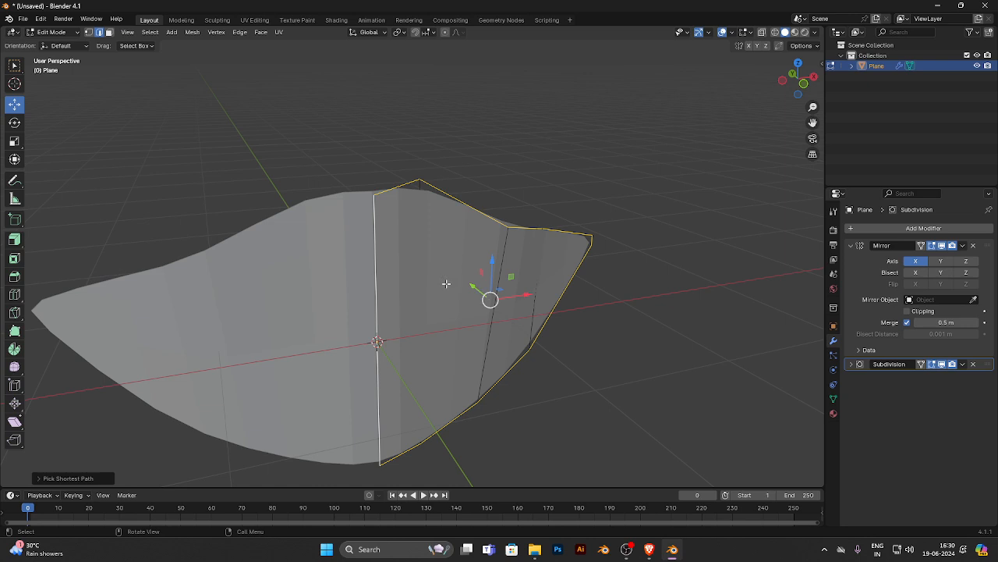
{"action": "left_click", "coordinate": [14, 240]}
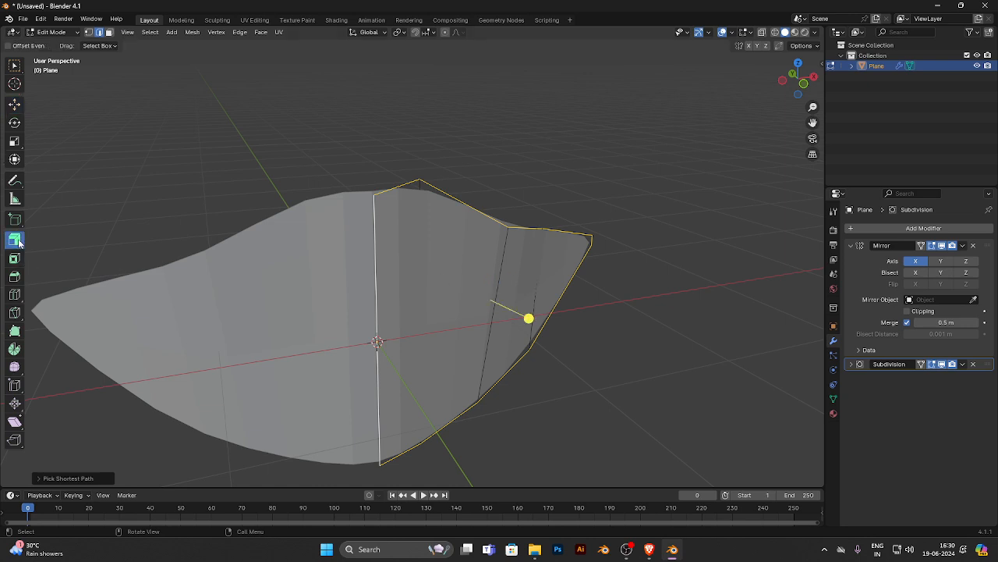
{"action": "key", "text": "alt+s"}
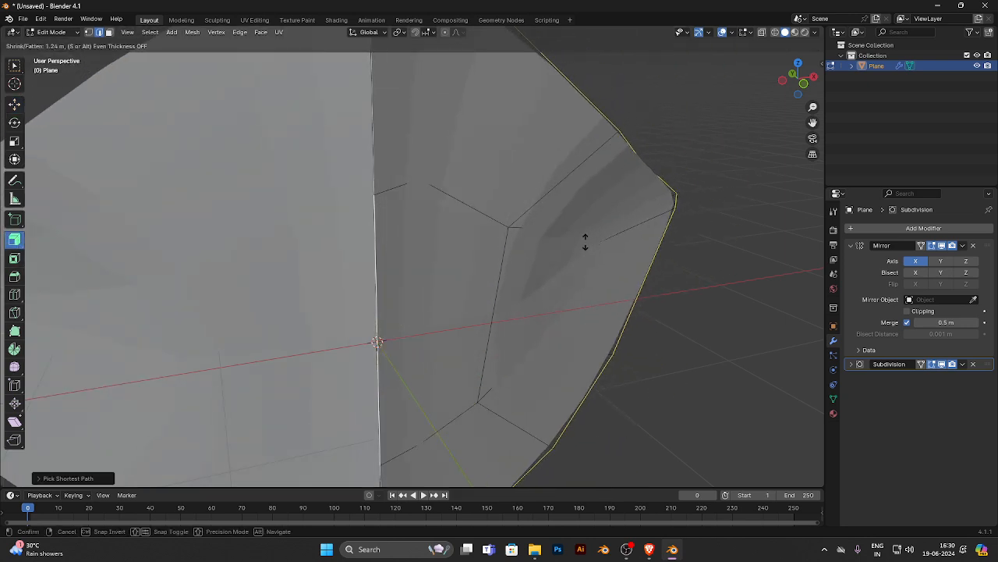
{"action": "left_click", "coordinate": [558, 280]}
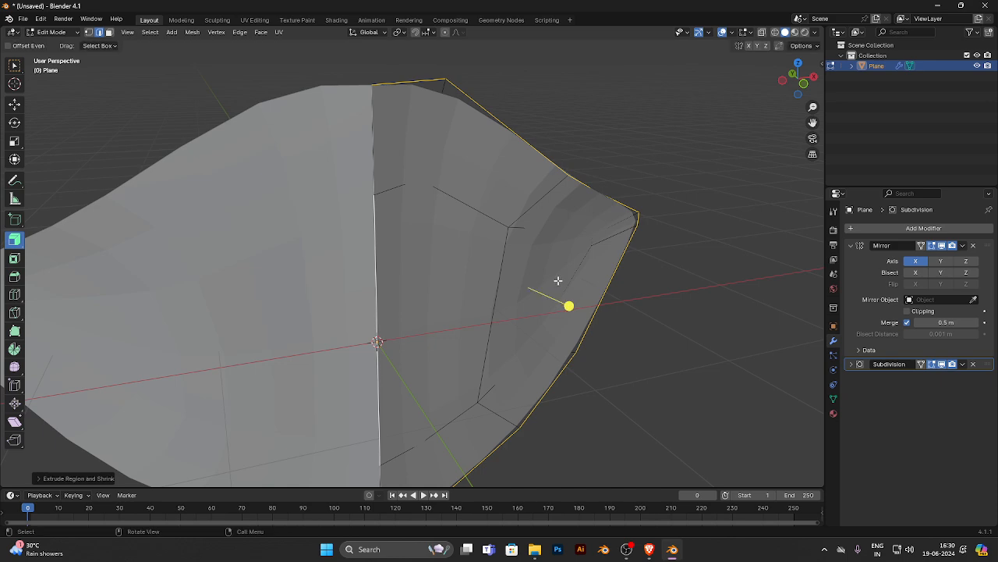
- In side view, move the extruded outer edges backward along Y to give the lip shape depth
{"action": "left_click", "coordinate": [15, 105]}
{"action": "key", "text": "KP_3"}
{"action": "scroll", "coordinate": [515, 292], "scroll_direction": "down", "scroll_amount": 1, "text": "alt"}
{"action": "middle_click_drag", "start_coordinate": [416, 248], "coordinate": [426, 305], "text": "alt"}
{"action": "left_click_drag", "start_coordinate": [443, 305], "coordinate": [515, 334]}
{"action": "middle_click_drag", "start_coordinate": [338, 313], "coordinate": [438, 325], "text": "alt"}
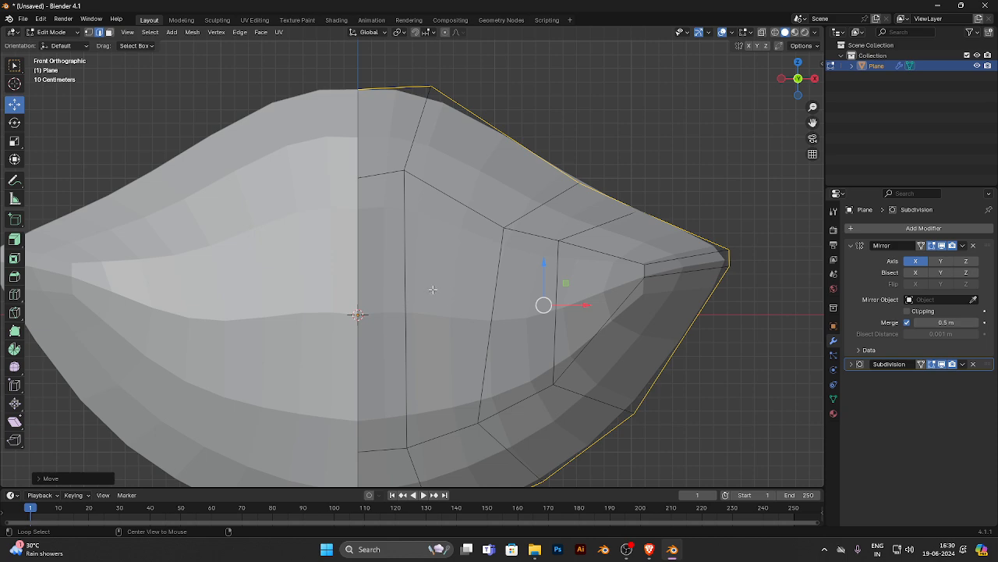
- In vertex select mode, move the upper outer outline vertices inward and upward to round the upper lip's contour
{"action": "scroll", "coordinate": [443, 222], "scroll_direction": "down", "scroll_amount": 2}
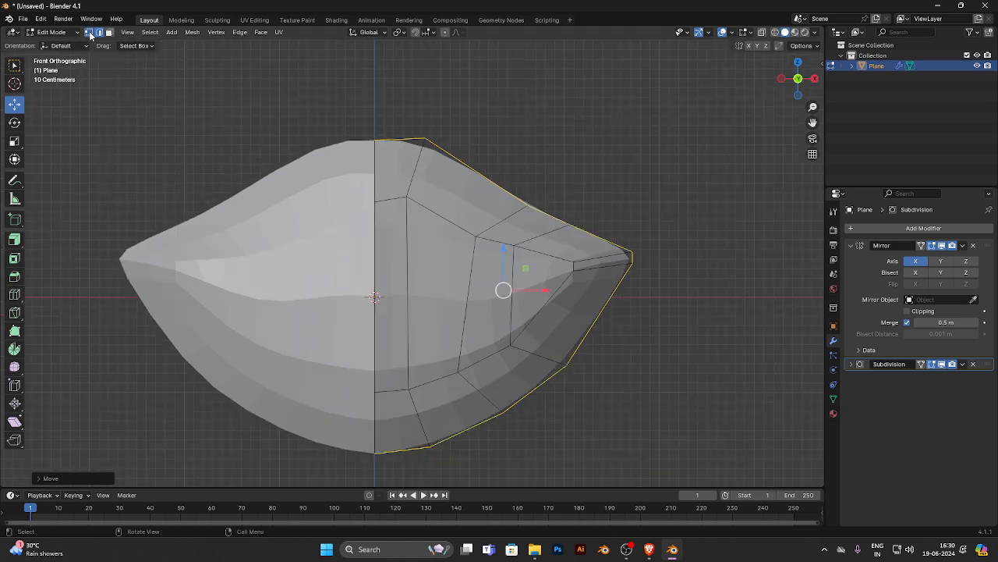
{"action": "left_click_drag", "start_coordinate": [407, 118], "coordinate": [433, 140]}
{"action": "left_click", "coordinate": [528, 205]}
{"action": "left_click_drag", "start_coordinate": [529, 203], "coordinate": [511, 176]}
{"action": "left_click_drag", "start_coordinate": [585, 187], "coordinate": [565, 206]}
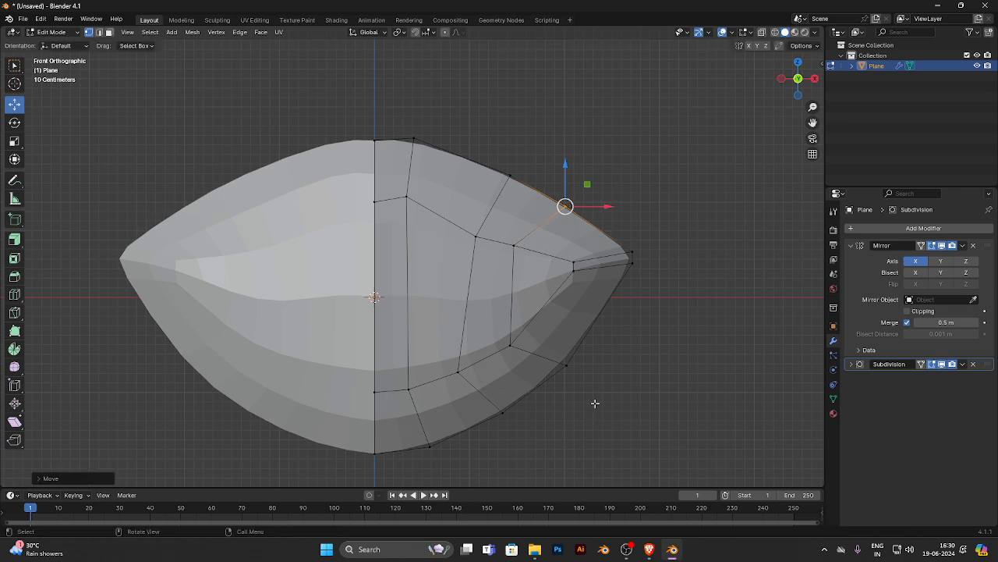
- Reposition the lower outer outline vertices outward and downward to give the lower lip a fuller, rounder contour
{"action": "left_click_drag", "start_coordinate": [595, 403], "coordinate": [543, 395]}
{"action": "left_click_drag", "start_coordinate": [532, 453], "coordinate": [480, 402]}
{"action": "left_click_drag", "start_coordinate": [497, 421], "coordinate": [490, 447]}
{"action": "left_click_drag", "start_coordinate": [458, 486], "coordinate": [434, 447]}
{"action": "left_click_drag", "start_coordinate": [389, 474], "coordinate": [375, 432]}
{"action": "left_click_drag", "start_coordinate": [527, 463], "coordinate": [490, 433]}
{"action": "left_click_drag", "start_coordinate": [590, 374], "coordinate": [516, 407]}
- Pull the outer lip-corner vertices inward, and move the inner corner vertices slightly inward, down and backward along Y
{"action": "left_click_drag", "start_coordinate": [673, 162], "coordinate": [583, 310]}
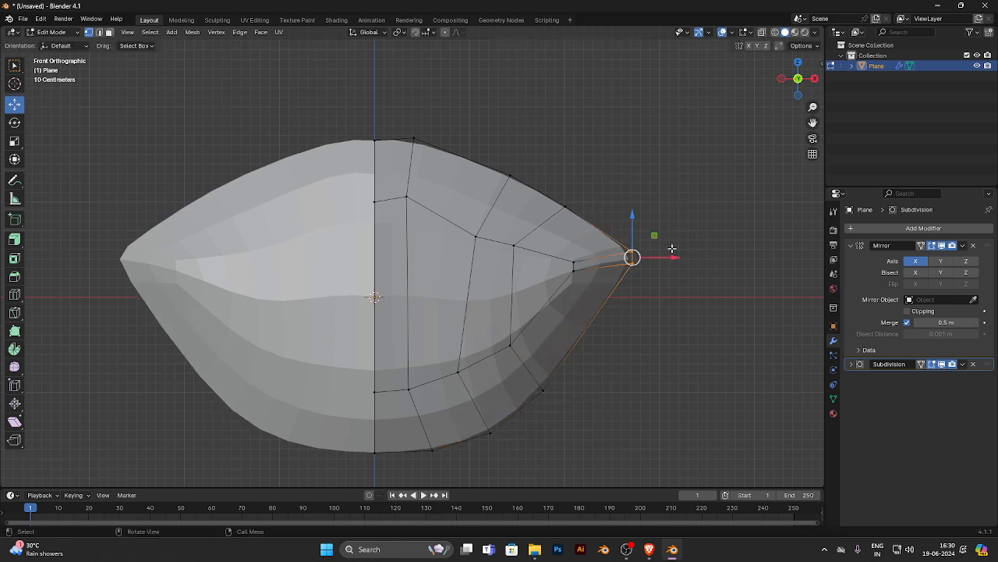
{"action": "left_click_drag", "start_coordinate": [643, 257], "coordinate": [557, 295]}
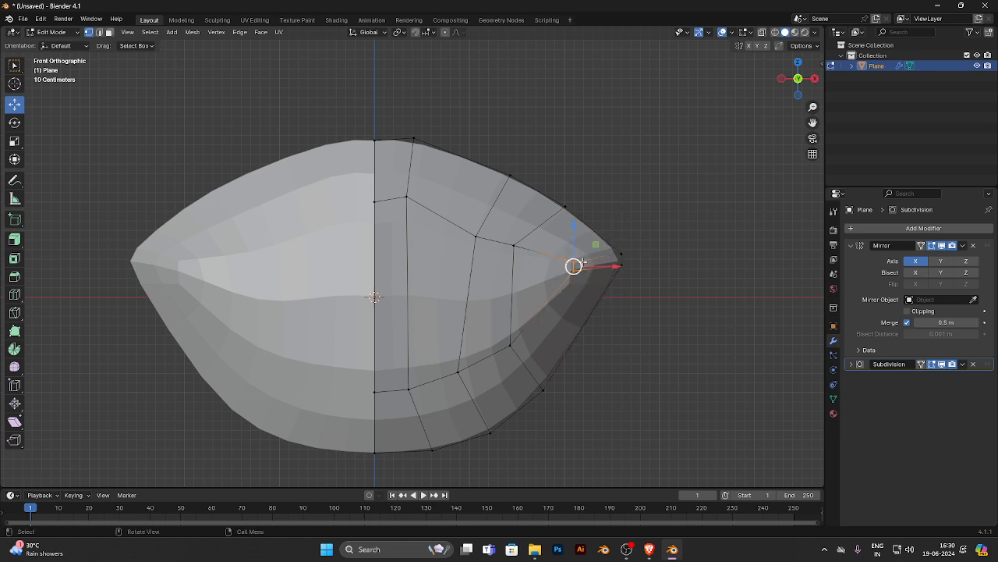
{"action": "left_click_drag", "start_coordinate": [582, 263], "coordinate": [575, 270]}
{"action": "key", "text": "KP_3"}
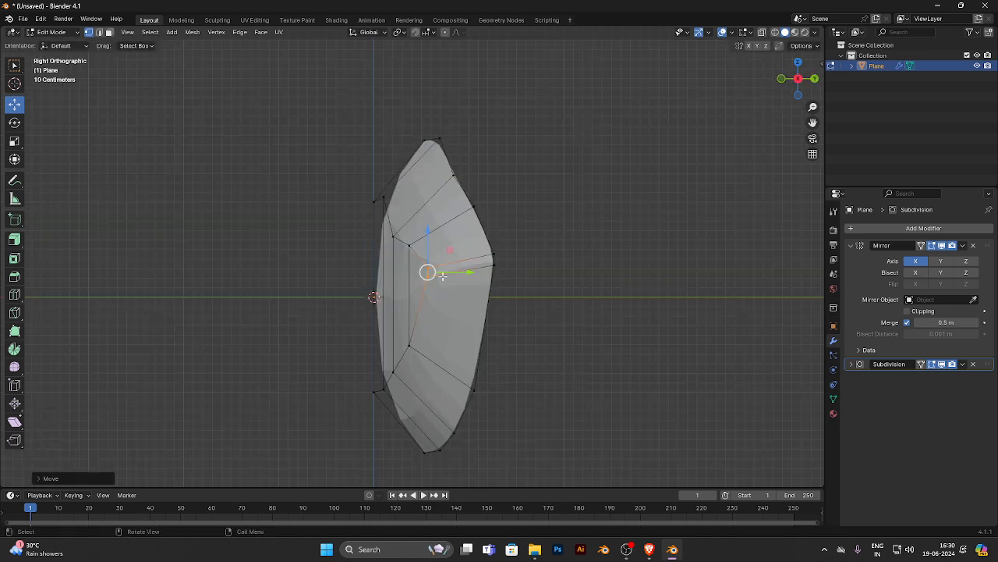
{"action": "left_click_drag", "start_coordinate": [461, 273], "coordinate": [472, 274]}
{"action": "key", "text": "KP_1"}
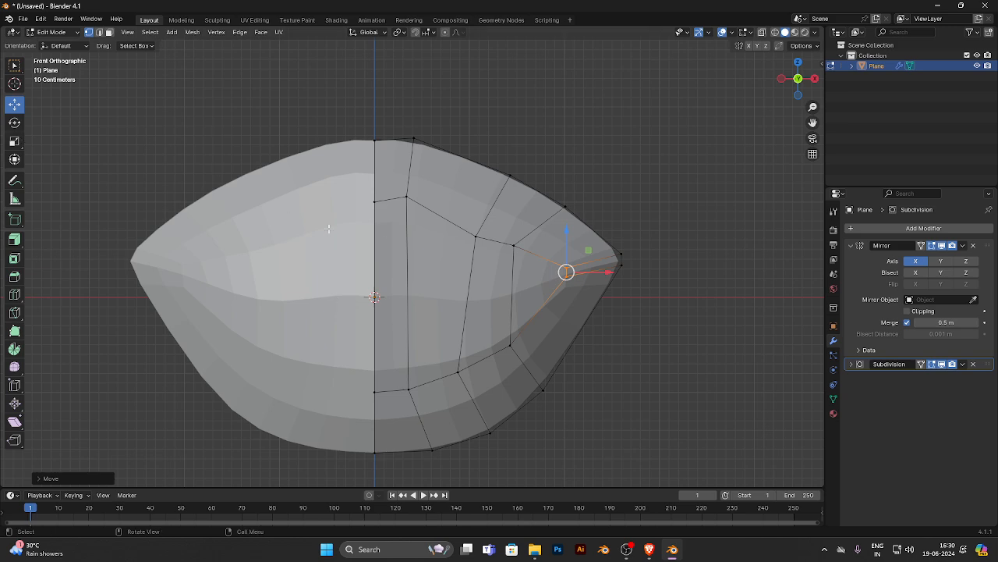
- In face select mode, select the unwanted face on the half-lip mesh and delete it
{"action": "middle_click_drag", "start_coordinate": [328, 228], "coordinate": [287, 253]}
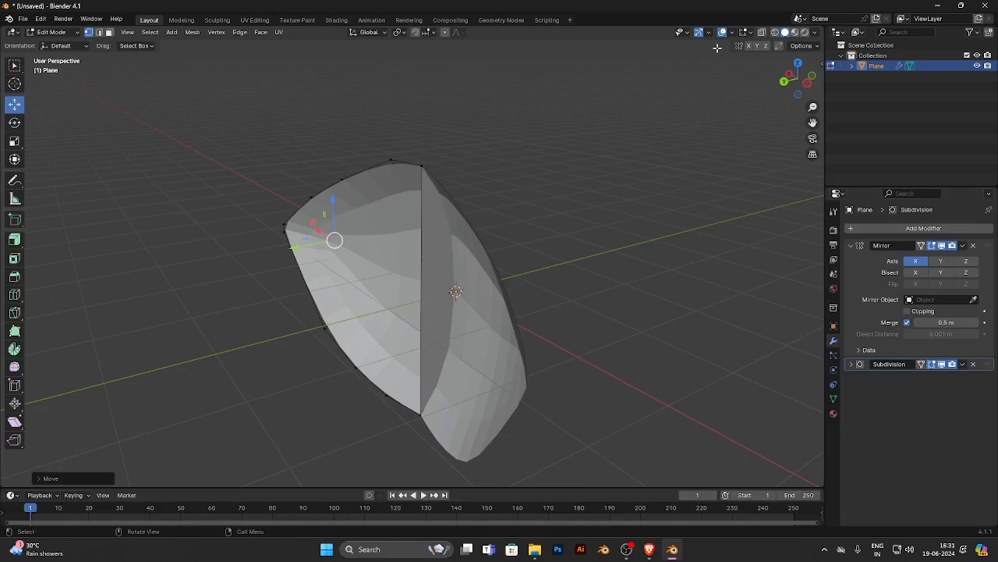
{"action": "key", "text": "Tab"}
{"action": "middle_click_drag", "start_coordinate": [436, 255], "coordinate": [486, 229]}
{"action": "key", "text": "Tab"}
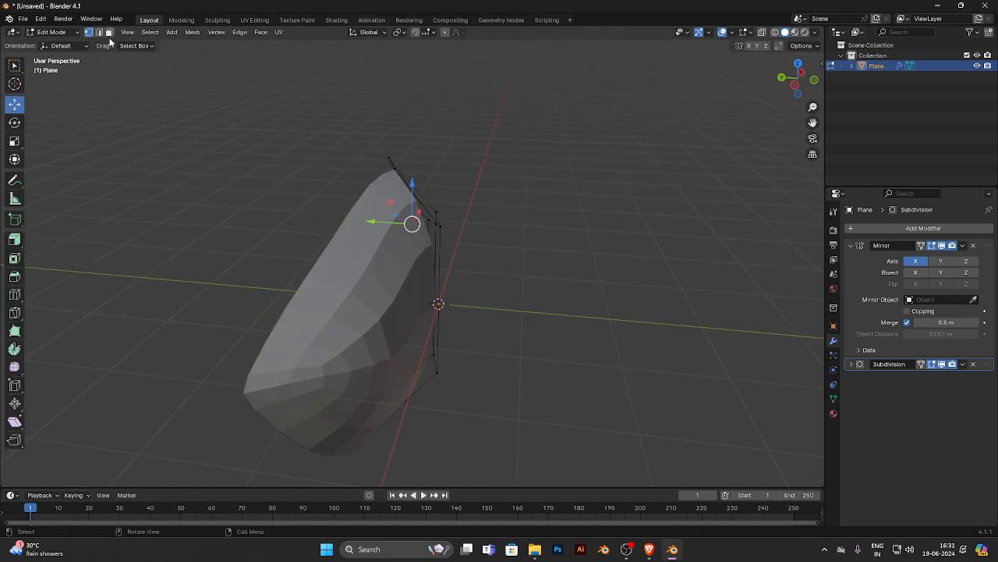
{"action": "left_click", "coordinate": [110, 32]}
{"action": "middle_click_drag", "start_coordinate": [270, 164], "coordinate": [378, 216]}
{"action": "left_click", "coordinate": [443, 243]}
{"action": "key", "text": "x"}
{"action": "left_click", "coordinate": [429, 242]}
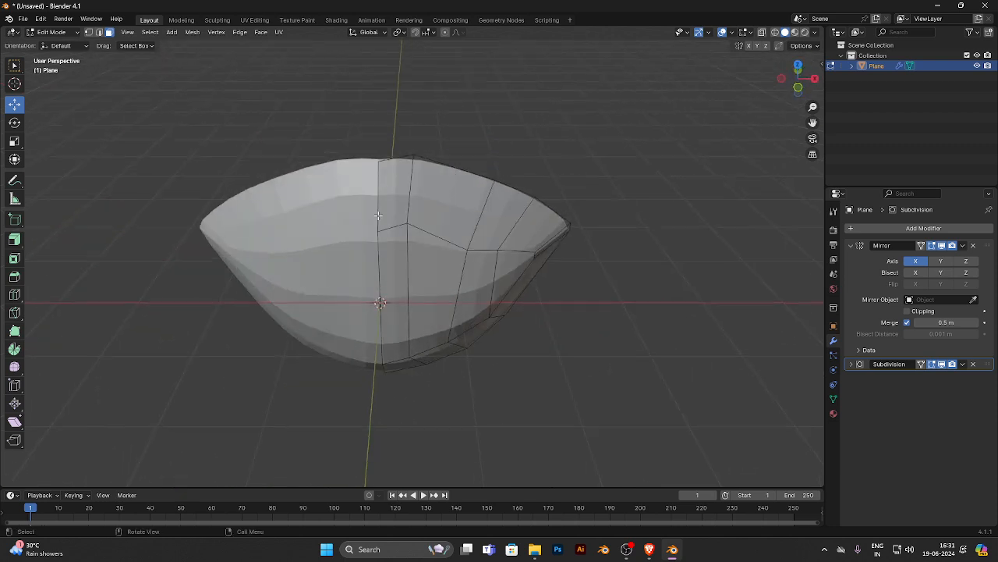
- In edge select mode, select the closed edge loop around the outer lip outline and along the centre line
{"action": "left_click", "coordinate": [390, 156]}
{"action": "left_click", "coordinate": [560, 215], "text": "shift"}
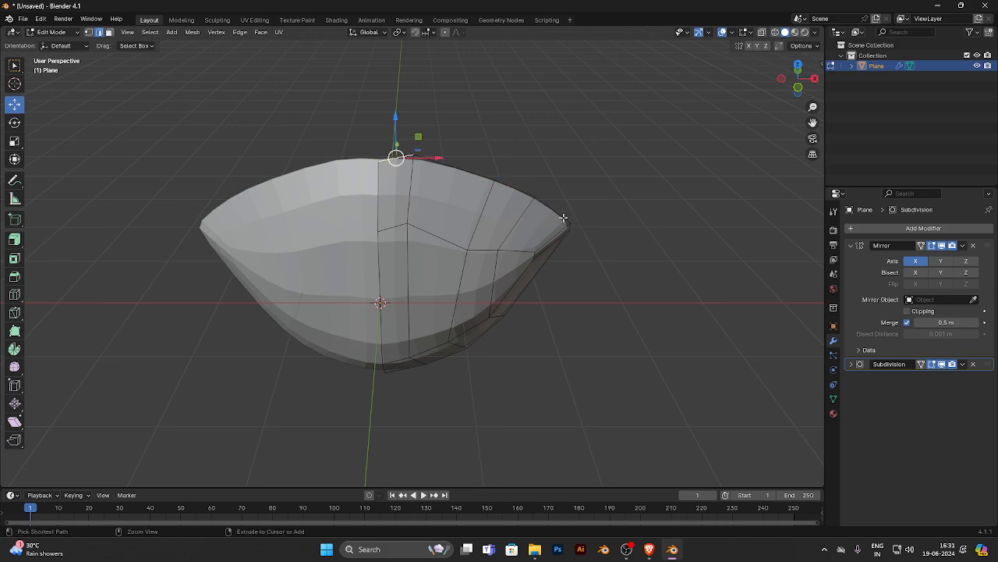
{"action": "left_click", "coordinate": [558, 217], "text": "ctrl"}
{"action": "middle_click_drag", "start_coordinate": [558, 217], "coordinate": [564, 196]}
{"action": "left_click", "coordinate": [404, 428], "text": "ctrl"}
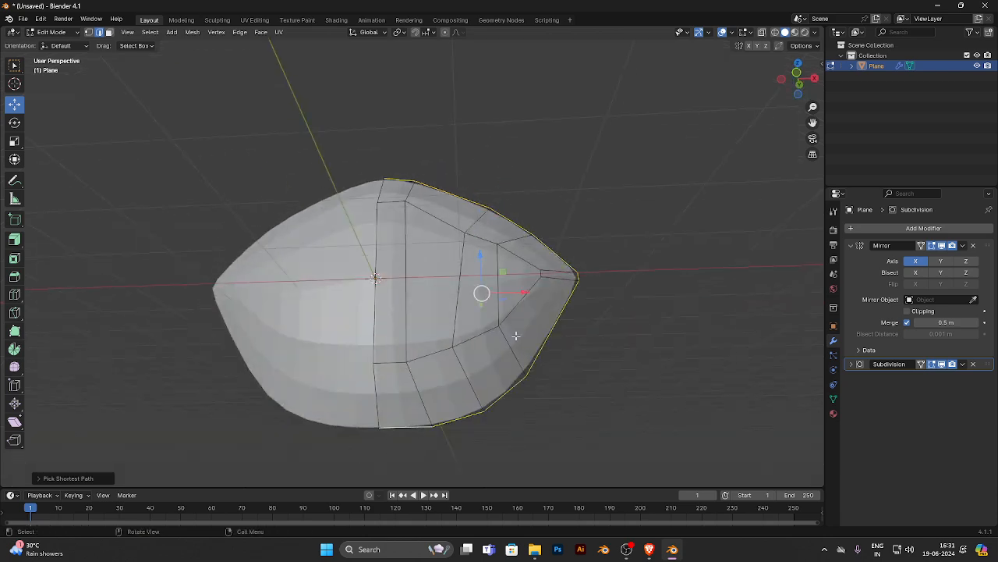
{"action": "middle_click_drag", "start_coordinate": [517, 336], "coordinate": [589, 337]}
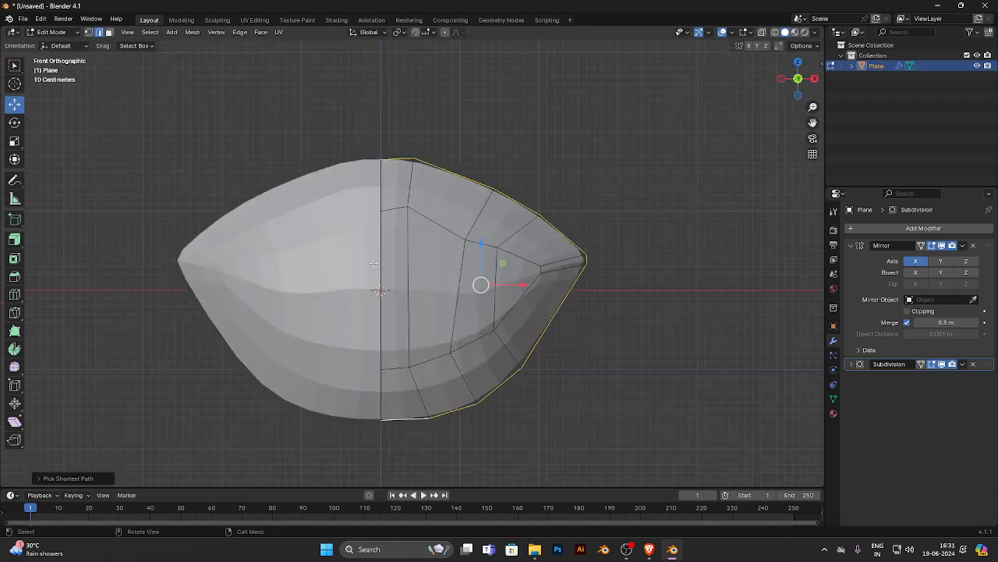
{"action": "left_click", "coordinate": [381, 392], "text": "ctrl"}
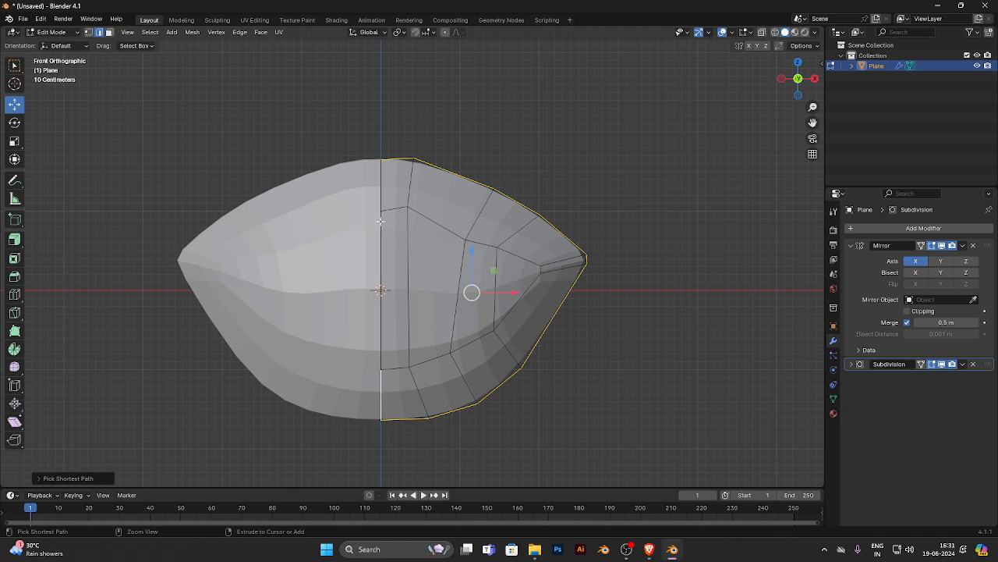
{"action": "left_click", "coordinate": [378, 185], "text": "ctrl"}
{"action": "scroll", "coordinate": [654, 176], "scroll_direction": "down", "scroll_amount": 3}
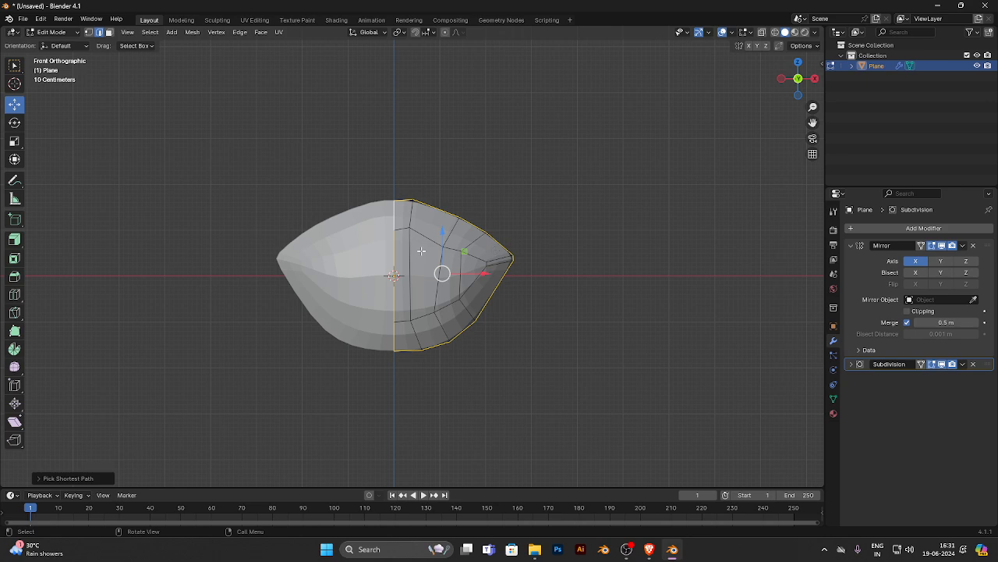
- Extrude the selected outer lip edge loop outward along its normals and move the new edges forward along negative Y
{"action": "left_click", "coordinate": [14, 239]}
{"action": "left_click_drag", "start_coordinate": [466, 272], "coordinate": [514, 243]}
{"action": "key", "text": "KP_3"}
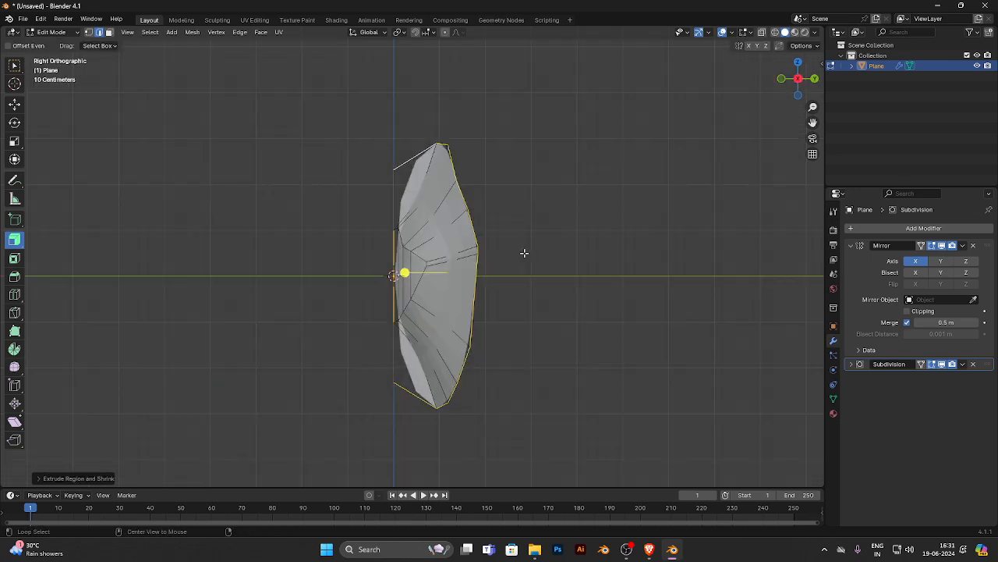
{"action": "left_click", "coordinate": [14, 103]}
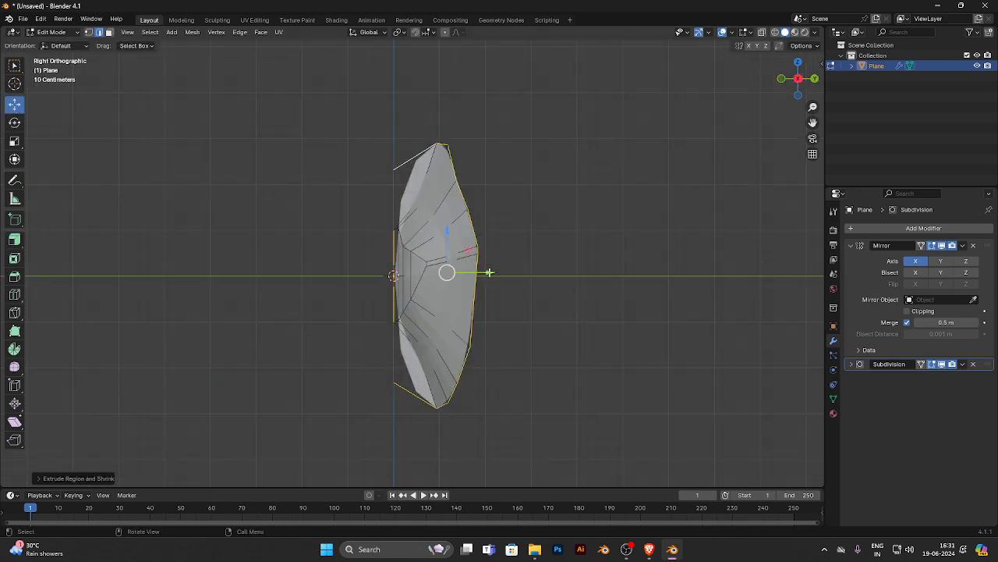
{"action": "left_click_drag", "start_coordinate": [477, 270], "coordinate": [449, 268]}
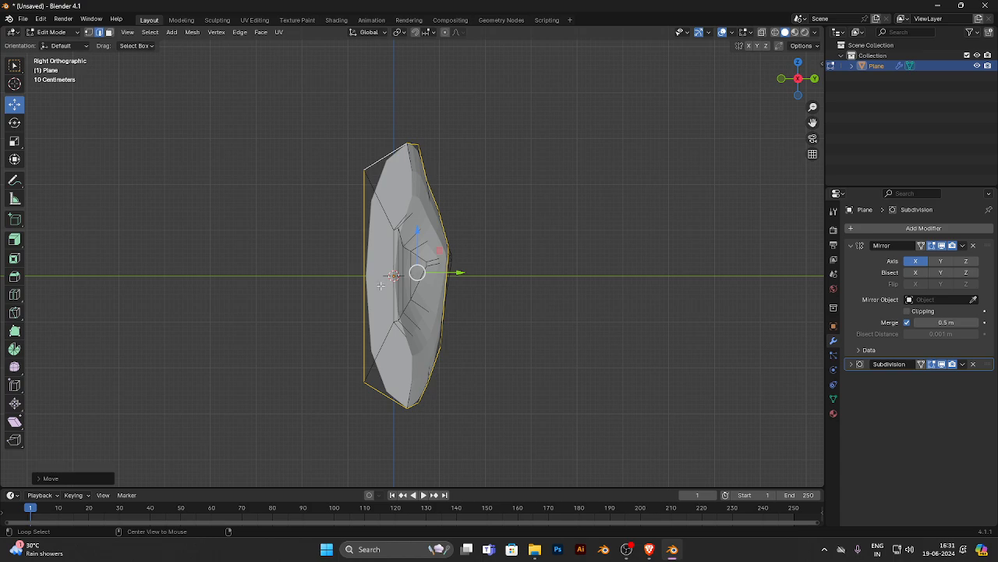
- In face select mode, select the unwanted extruded faces along the half-lip's centre line and delete them
{"action": "middle_click_drag", "start_coordinate": [319, 239], "coordinate": [405, 284]}
{"action": "left_click", "coordinate": [110, 32]}
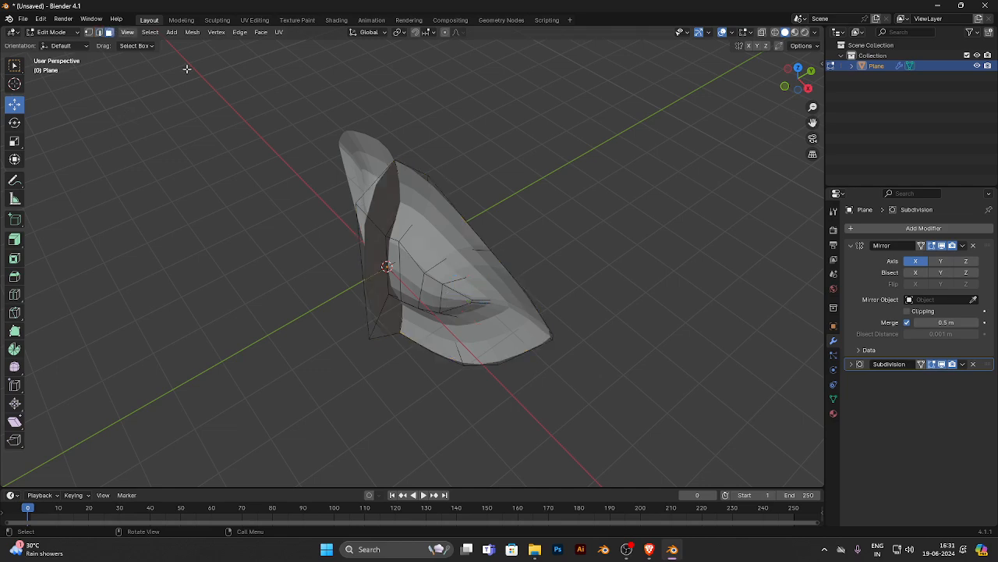
{"action": "key", "text": "ctrl+KP_1"}
{"action": "middle_click_drag", "start_coordinate": [323, 181], "coordinate": [370, 169]}
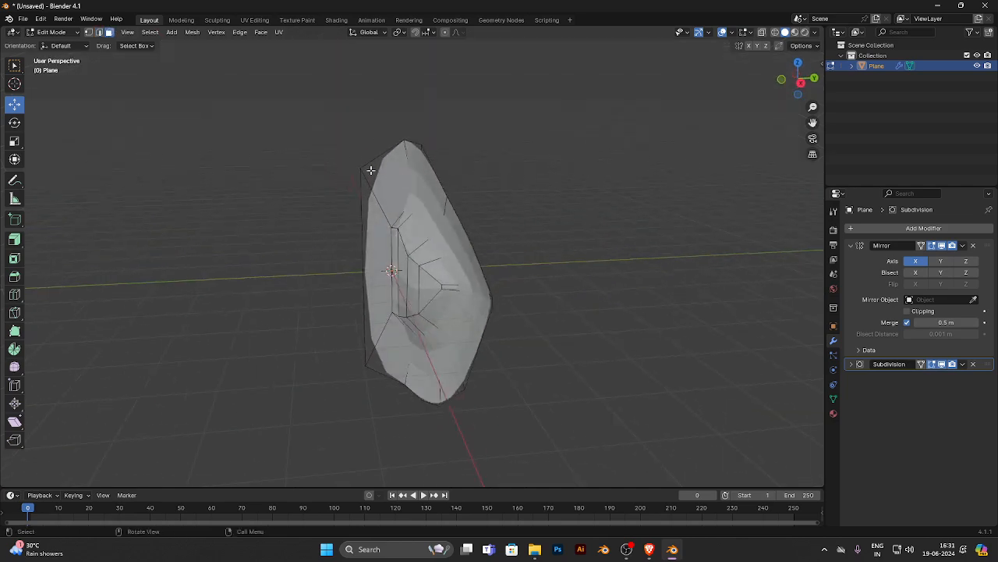
{"action": "left_click", "coordinate": [390, 179]}
{"action": "left_click", "coordinate": [388, 237], "text": "ctrl"}
{"action": "left_click", "coordinate": [390, 349], "text": "ctrl"}
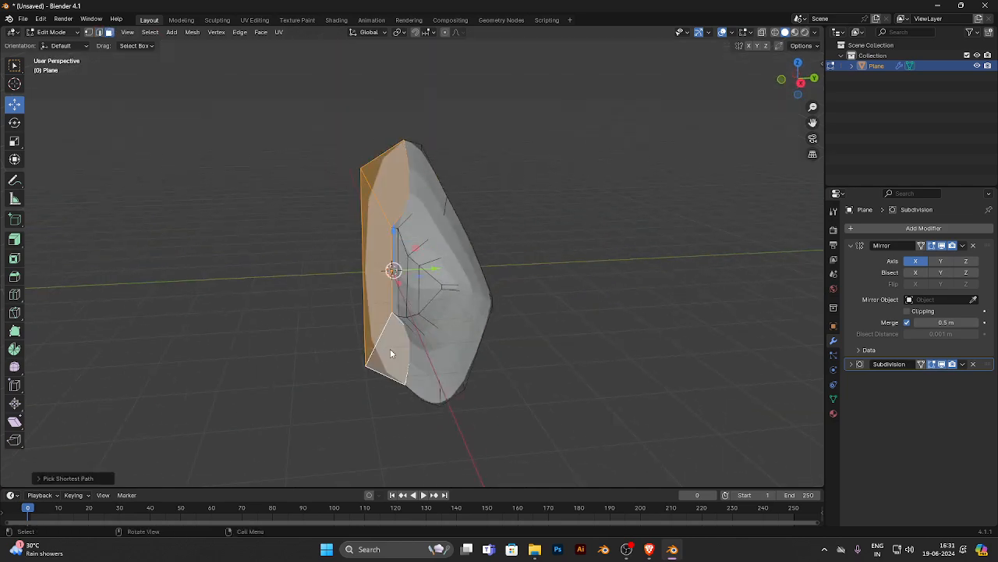
{"action": "key", "text": "x"}
{"action": "left_click", "coordinate": [390, 350]}
{"action": "middle_click_drag", "start_coordinate": [387, 346], "coordinate": [437, 329]}
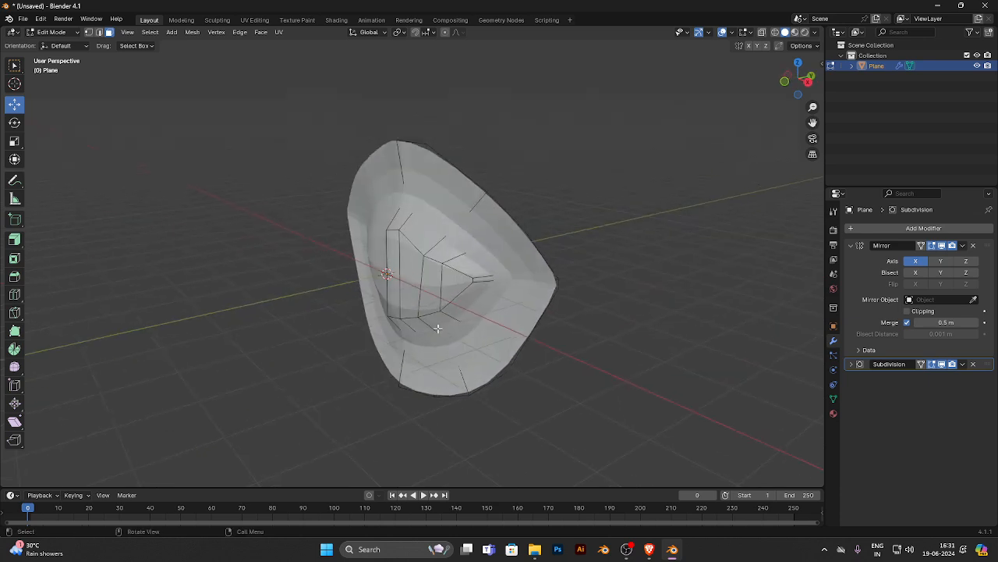
- In edge select mode, select the two top outer-rim edges beside the centre line and move them forward along negative Y
{"action": "left_click", "coordinate": [100, 33]}
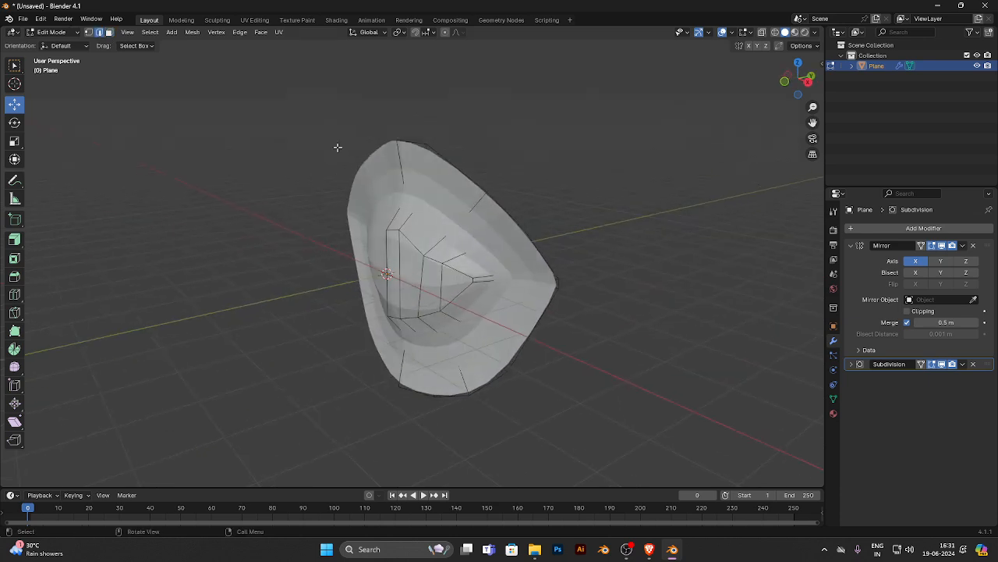
{"action": "left_click", "coordinate": [414, 138]}
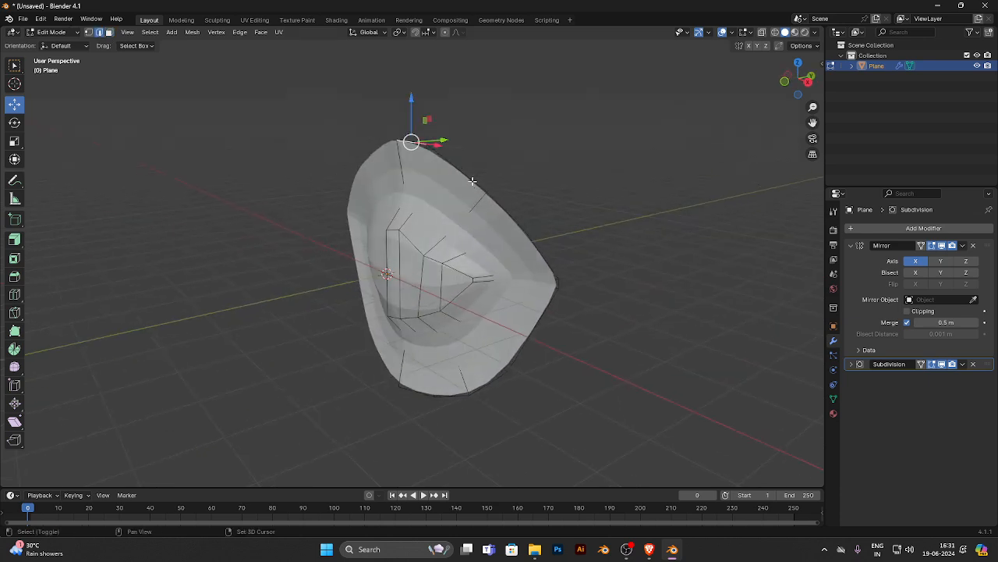
{"action": "key", "text": "ctrl+KP_1"}
{"action": "middle_click_drag", "start_coordinate": [330, 165], "coordinate": [452, 221]}
{"action": "left_click_drag", "start_coordinate": [446, 209], "coordinate": [421, 205]}
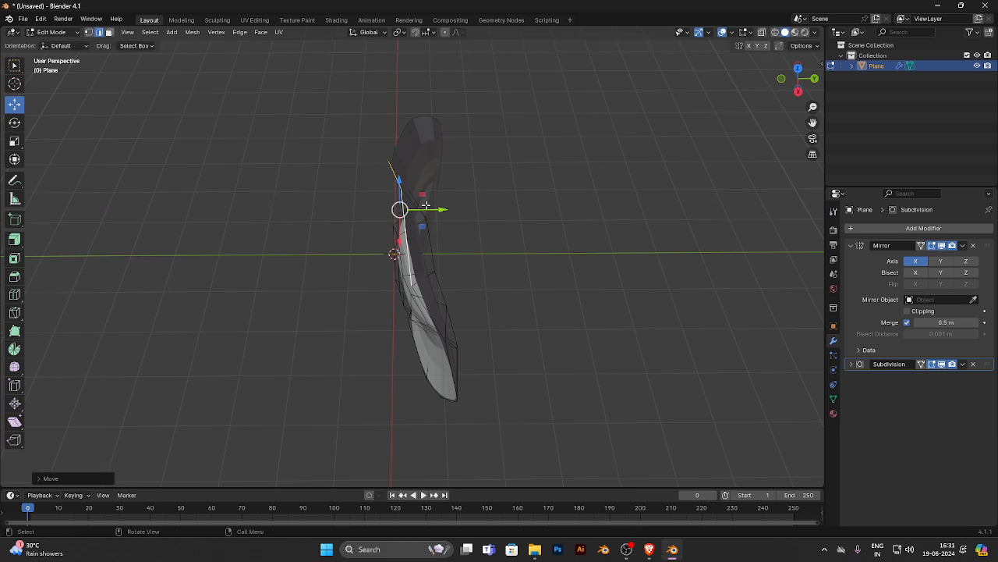
{"action": "middle_click_drag", "start_coordinate": [420, 205], "coordinate": [387, 198]}
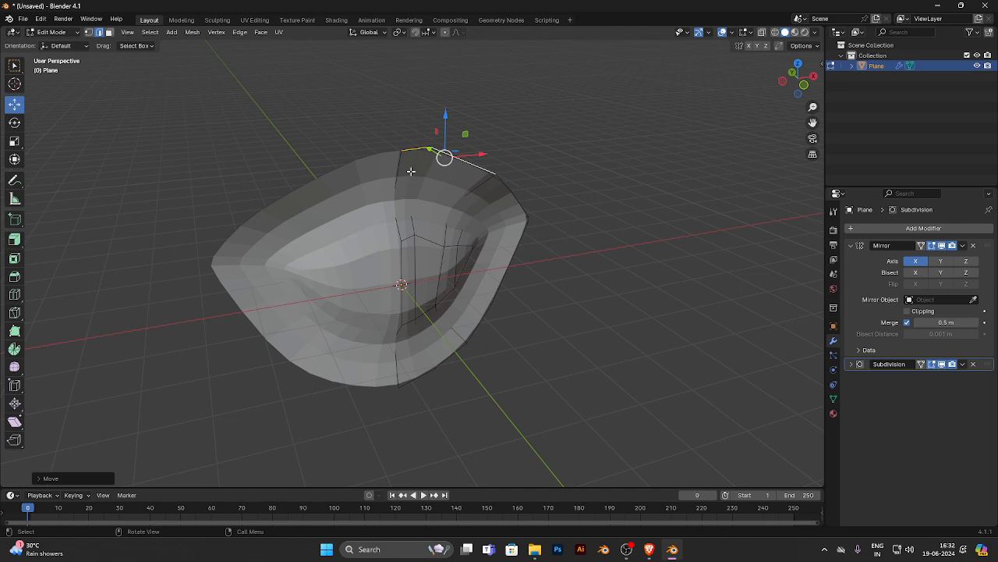
- Select the bottom outer-rim edge beside the centre line and move it forward along negative Y
{"action": "middle_click_drag", "start_coordinate": [417, 226], "coordinate": [389, 442]}
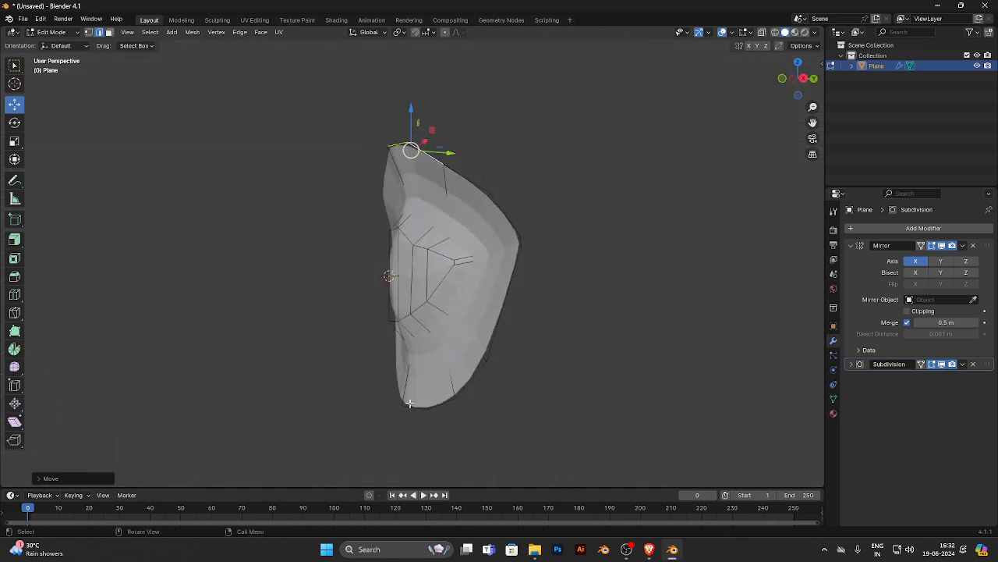
{"action": "left_click", "coordinate": [412, 410]}
{"action": "middle_click_drag", "start_coordinate": [412, 408], "coordinate": [412, 407]}
{"action": "key", "text": "g"}
{"action": "key", "text": "y"}
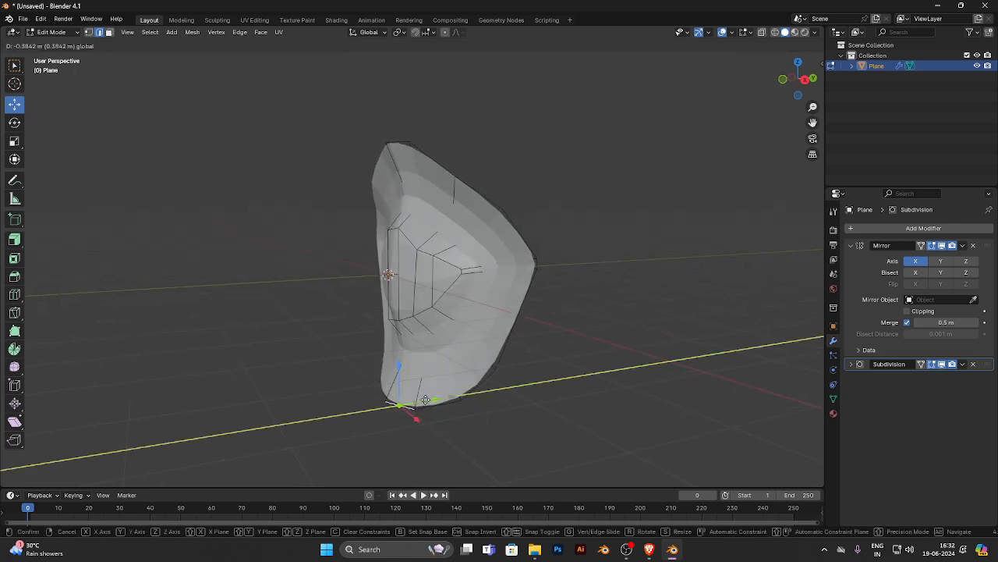
{"action": "left_click_drag", "start_coordinate": [437, 401], "coordinate": [433, 403]}
- In vertex select mode, select the upper-lip vertex on the centre line and move it forward along negative Y
{"action": "left_click", "coordinate": [89, 32]}
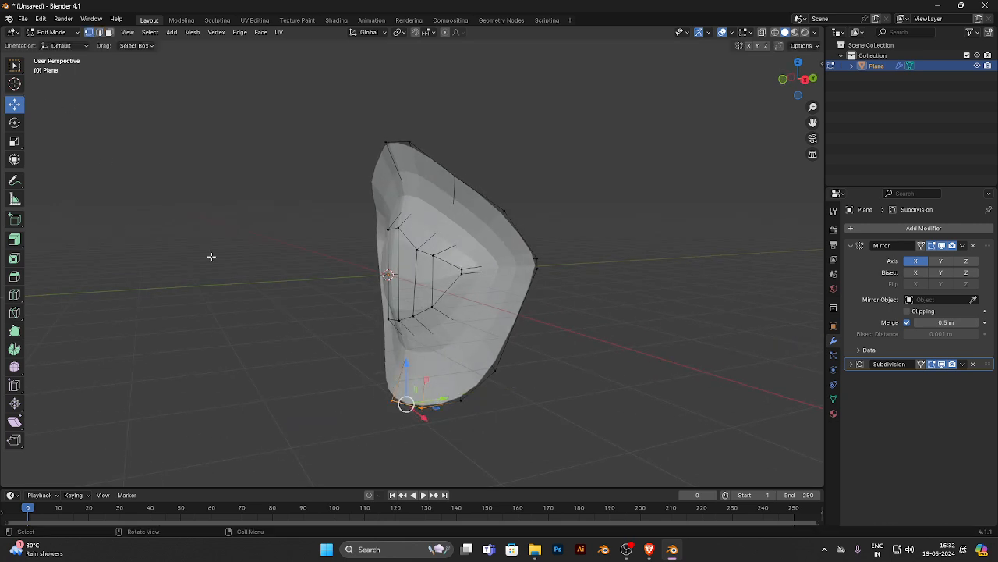
{"action": "middle_click_drag", "start_coordinate": [253, 260], "coordinate": [313, 266], "text": "alt"}
{"action": "left_click", "coordinate": [393, 198]}
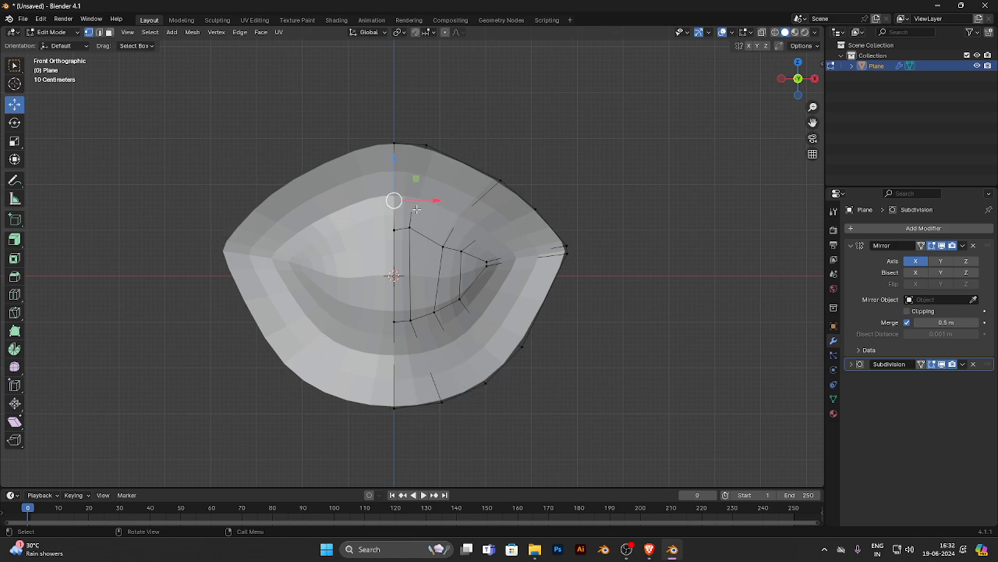
{"action": "left_click", "coordinate": [416, 199]}
{"action": "left_click_drag", "start_coordinate": [432, 201], "coordinate": [434, 200]}
{"action": "left_click", "coordinate": [393, 202]}
{"action": "mouse_move", "coordinate": [395, 203]}
{"action": "middle_mouse_down"}
{"action": "mouse_move", "coordinate": [424, 213]}
{"action": "mouse_move", "coordinate": [392, 201]}
{"action": "middle_mouse_up"}
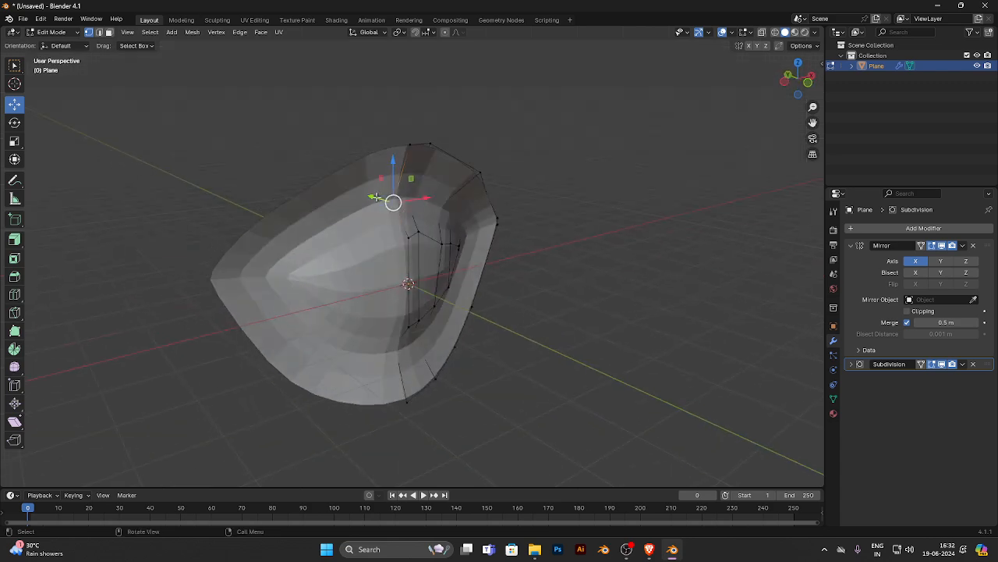
{"action": "left_click_drag", "start_coordinate": [372, 201], "coordinate": [355, 196]}
- Try to move the upper-lip vertex beside the centre line along X toward the mirror plane, and undo the move
{"action": "middle_click_drag", "start_coordinate": [413, 202], "coordinate": [420, 196]}
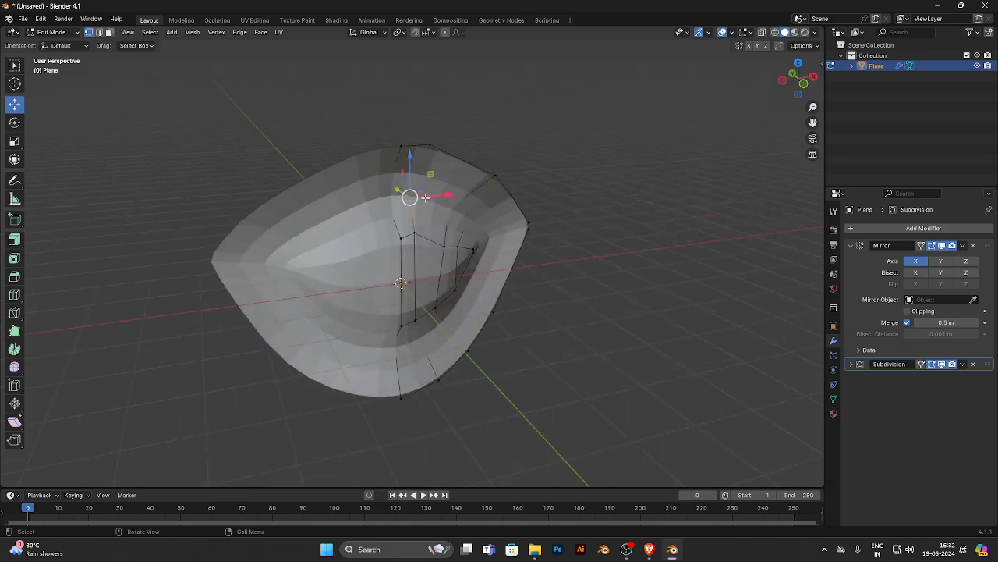
{"action": "left_click_drag", "start_coordinate": [425, 195], "coordinate": [427, 195]}
{"action": "middle_click_drag", "start_coordinate": [446, 204], "coordinate": [446, 204]}
{"action": "left_click_drag", "start_coordinate": [438, 200], "coordinate": [429, 199]}
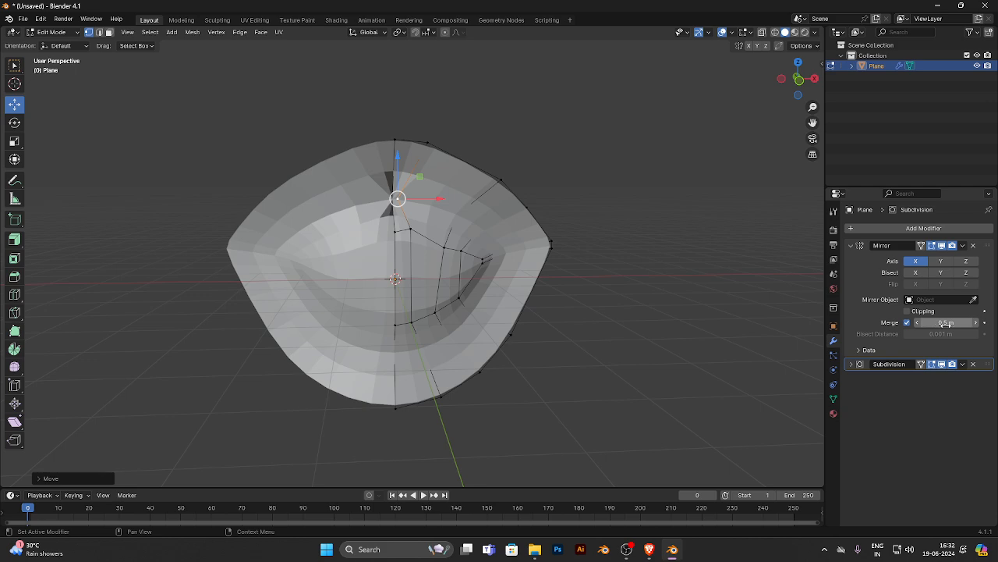
{"action": "key", "text": "ctrl+z"}
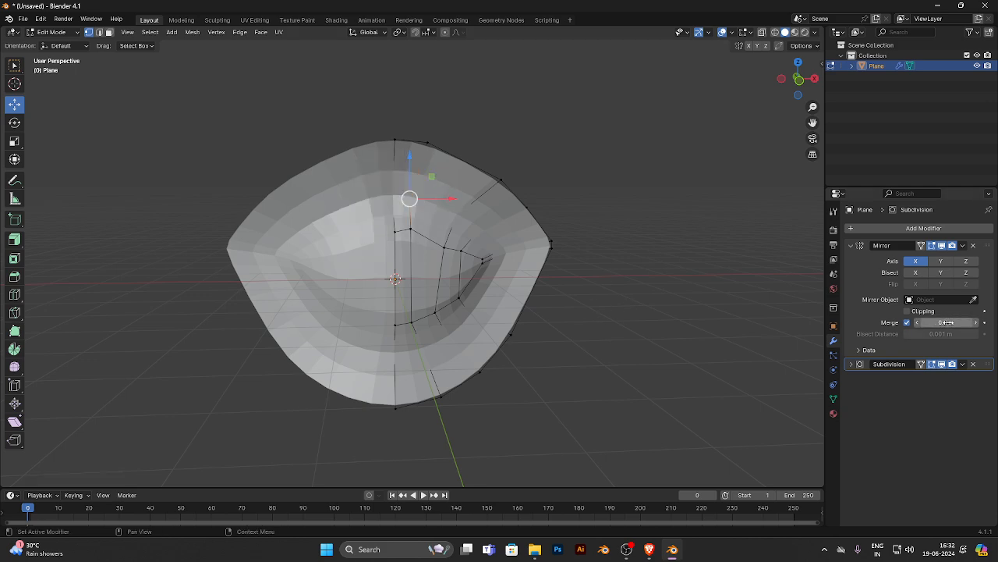
- In face select mode, select the four inner faces filling the mouth opening and delete them
{"action": "scroll", "coordinate": [422, 258], "scroll_direction": "up", "scroll_amount": 3}
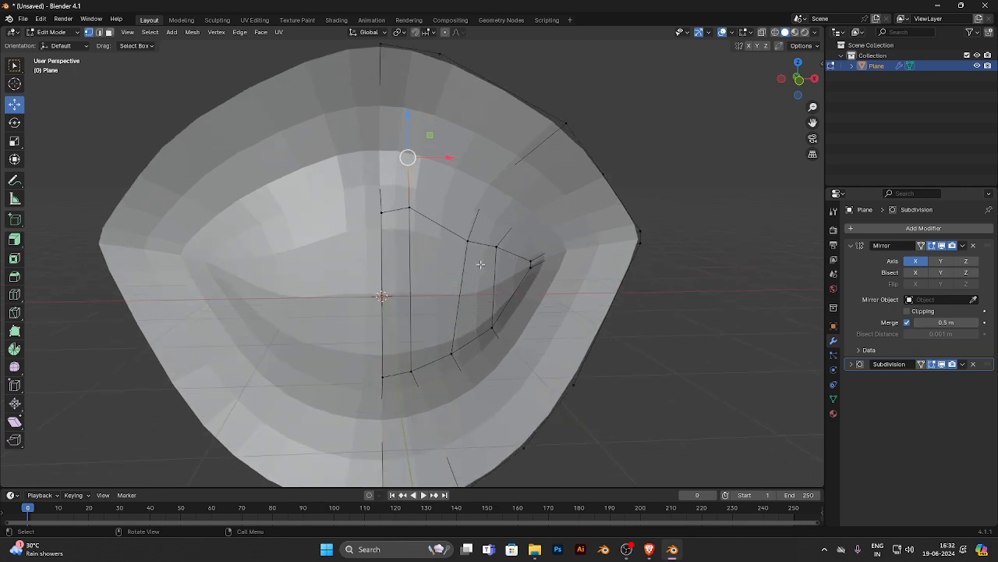
{"action": "left_click", "coordinate": [109, 32]}
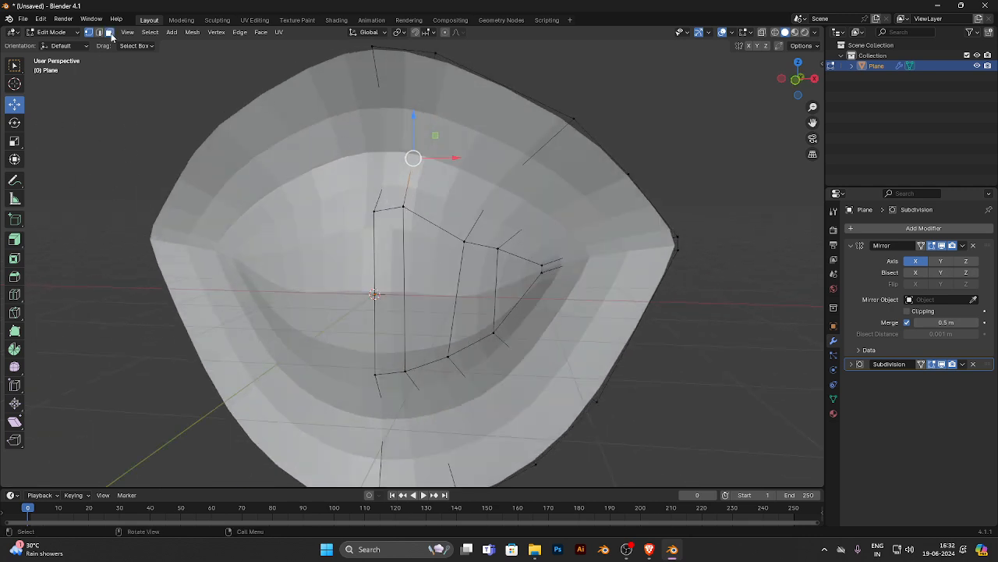
{"action": "left_click", "coordinate": [395, 265]}
{"action": "left_click", "coordinate": [526, 270], "text": "shift"}
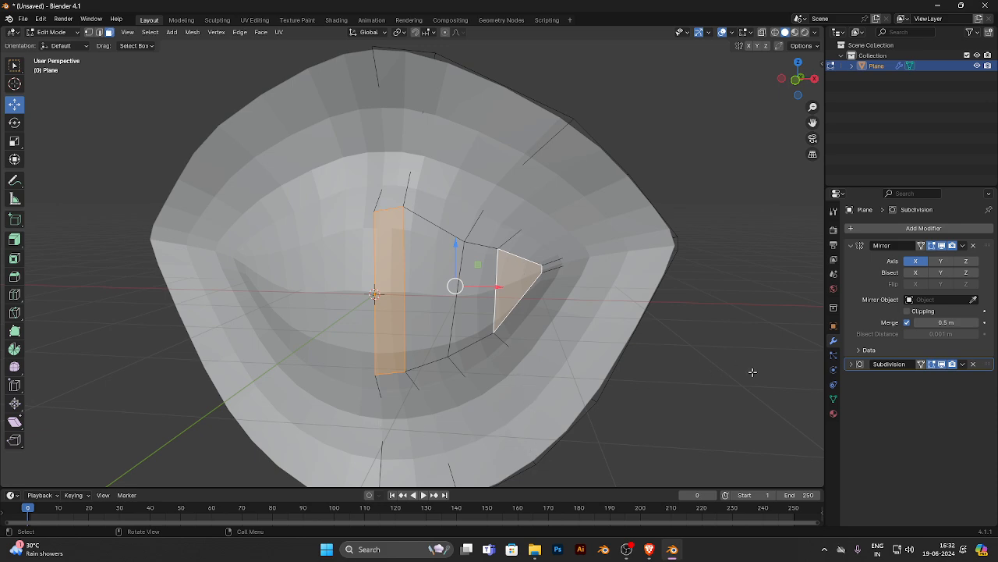
{"action": "left_click", "coordinate": [739, 382]}
{"action": "left_click", "coordinate": [387, 281]}
{"action": "left_click", "coordinate": [437, 285], "text": "ctrl"}
{"action": "left_click", "coordinate": [482, 280], "text": "ctrl"}
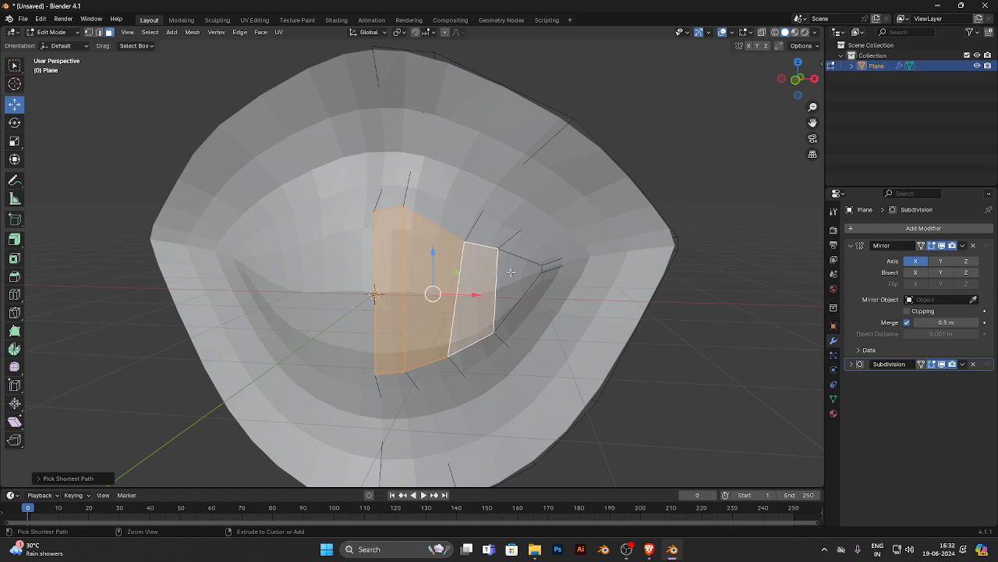
{"action": "left_click", "coordinate": [512, 273], "text": "ctrl"}
{"action": "key", "text": "x"}
{"action": "left_click", "coordinate": [513, 271]}
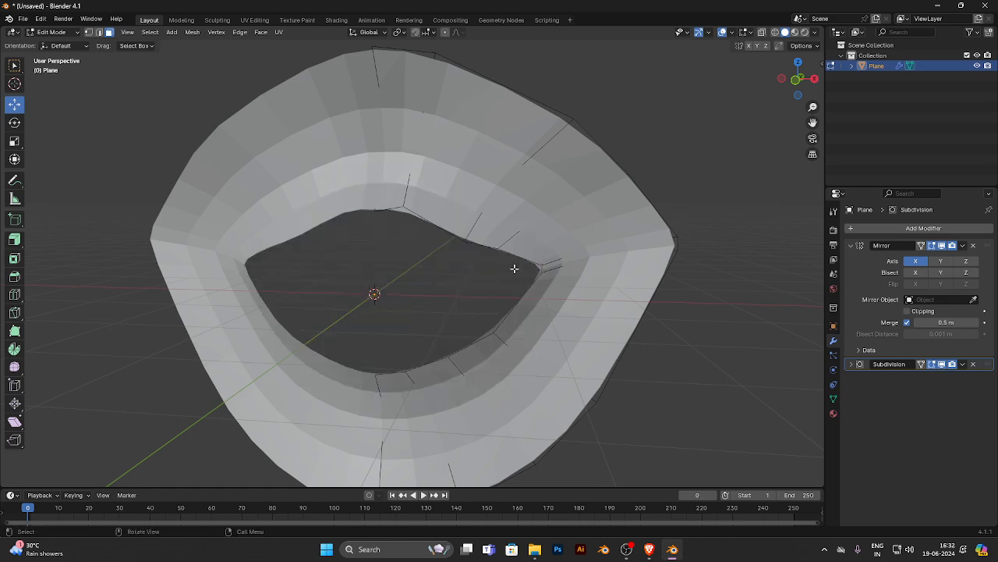
- In edge select mode, select the open edge path around the half mouth opening, from upper to lower centre
{"action": "middle_click_drag", "start_coordinate": [425, 279], "coordinate": [368, 287]}
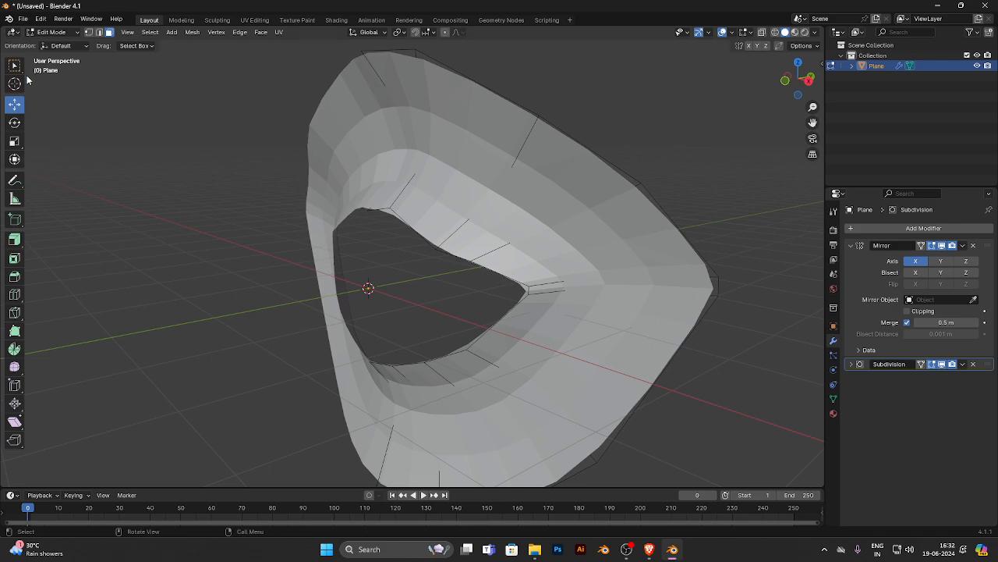
{"action": "left_click", "coordinate": [99, 32]}
{"action": "left_click", "coordinate": [375, 211]}
{"action": "left_click", "coordinate": [383, 363], "text": "ctrl"}
{"action": "middle_click_drag", "start_coordinate": [383, 364], "coordinate": [453, 352]}
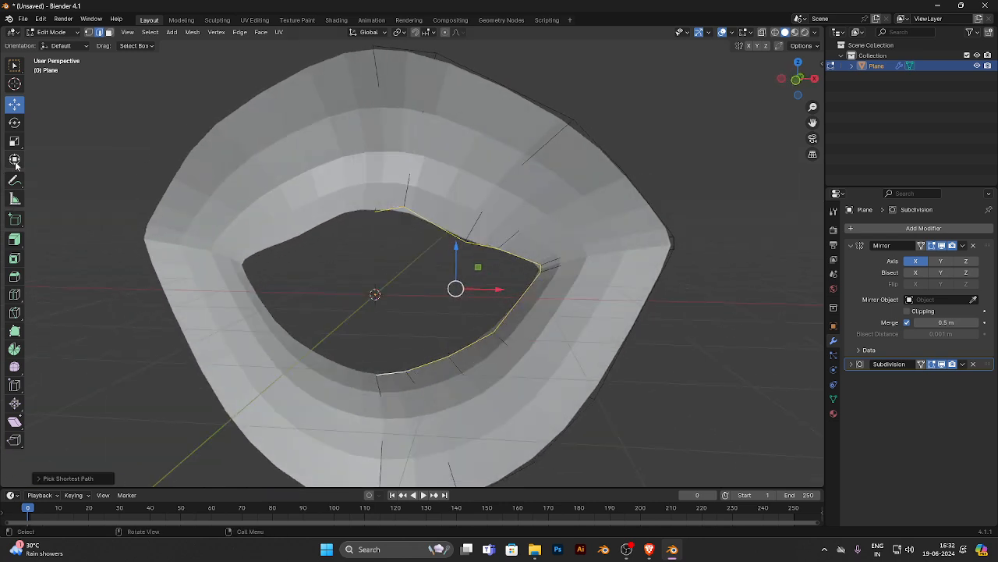
- With Extrude Region, reselect the mouth-opening edge path and extrude it slightly inward
{"action": "left_click", "coordinate": [14, 240]}
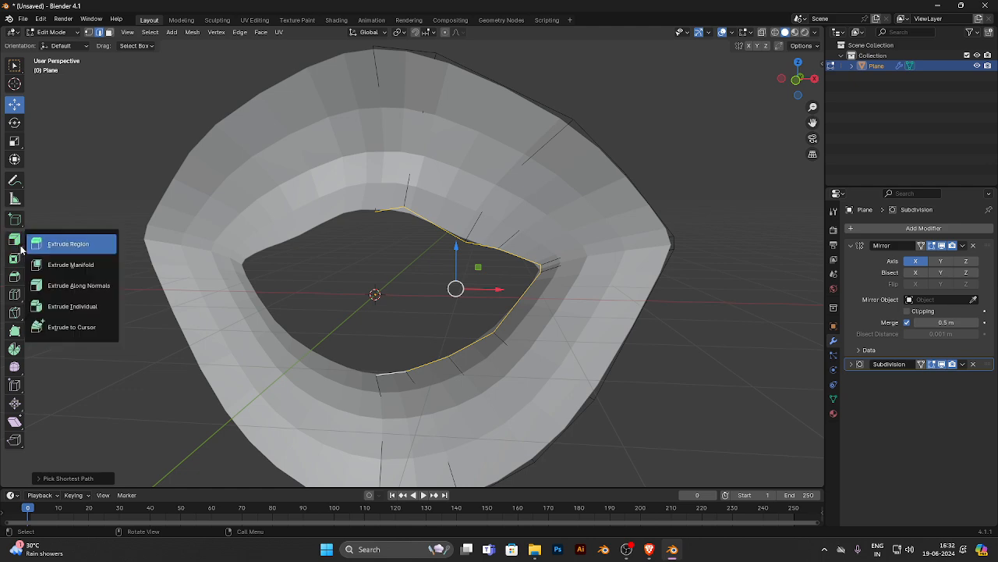
{"action": "left_click", "coordinate": [87, 244]}
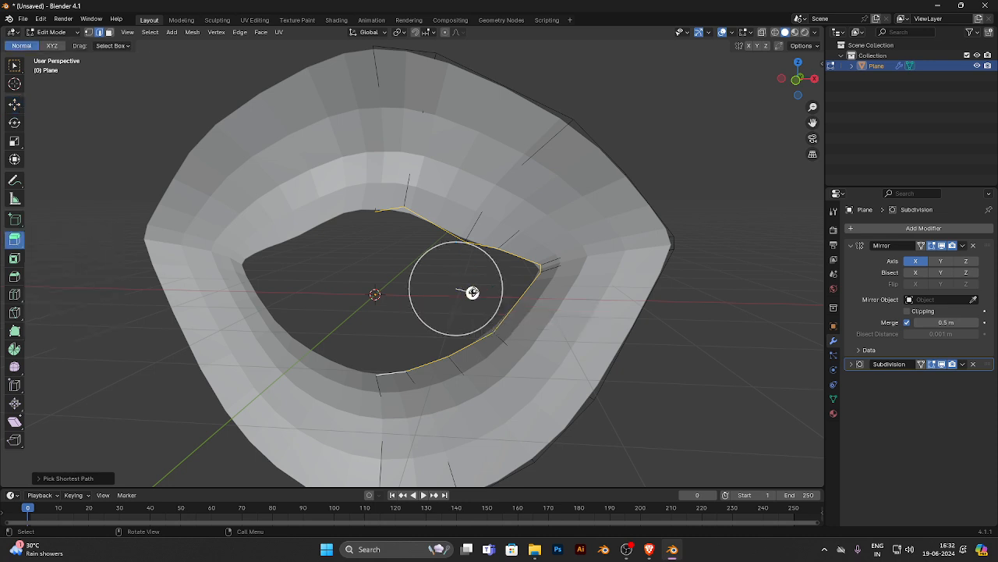
{"action": "left_click", "coordinate": [519, 305]}
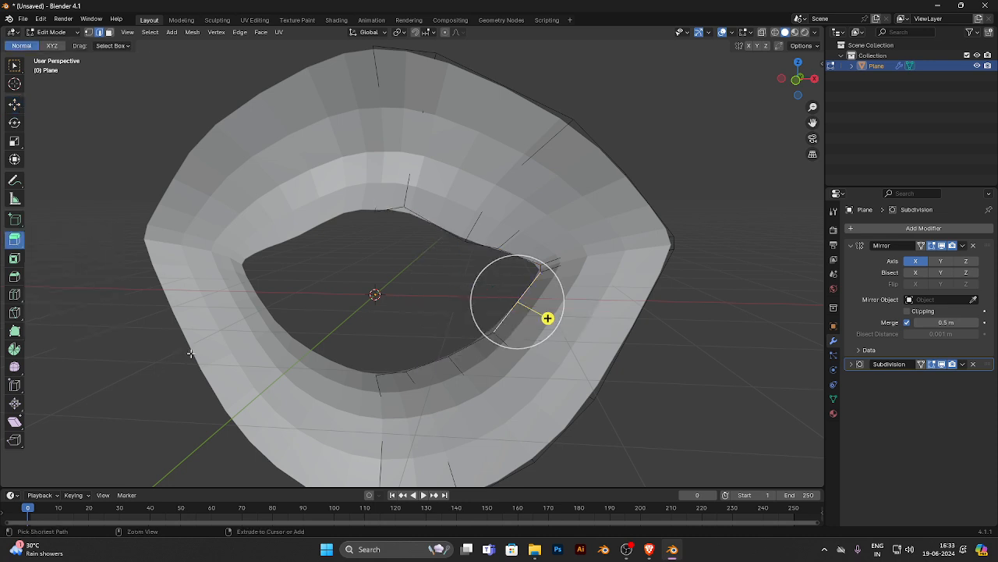
{"action": "left_click", "coordinate": [393, 373], "text": "alt"}
{"action": "left_click_drag", "start_coordinate": [472, 292], "coordinate": [468, 296]}
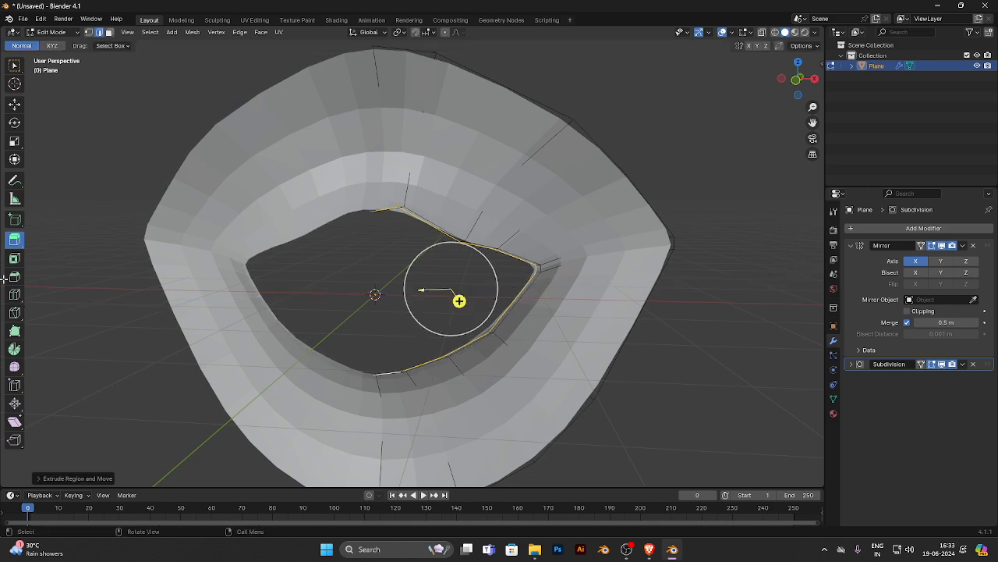
- Scale the extruded mouth-opening edges down along Z until the upper and lower lips nearly meet
{"action": "left_click", "coordinate": [14, 142]}
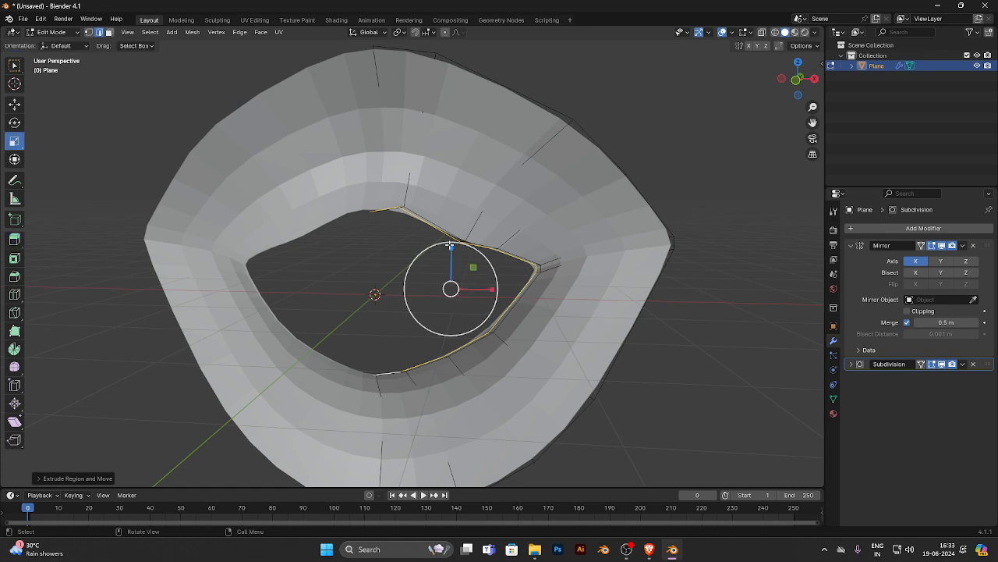
{"action": "left_click_drag", "start_coordinate": [450, 248], "coordinate": [460, 287]}
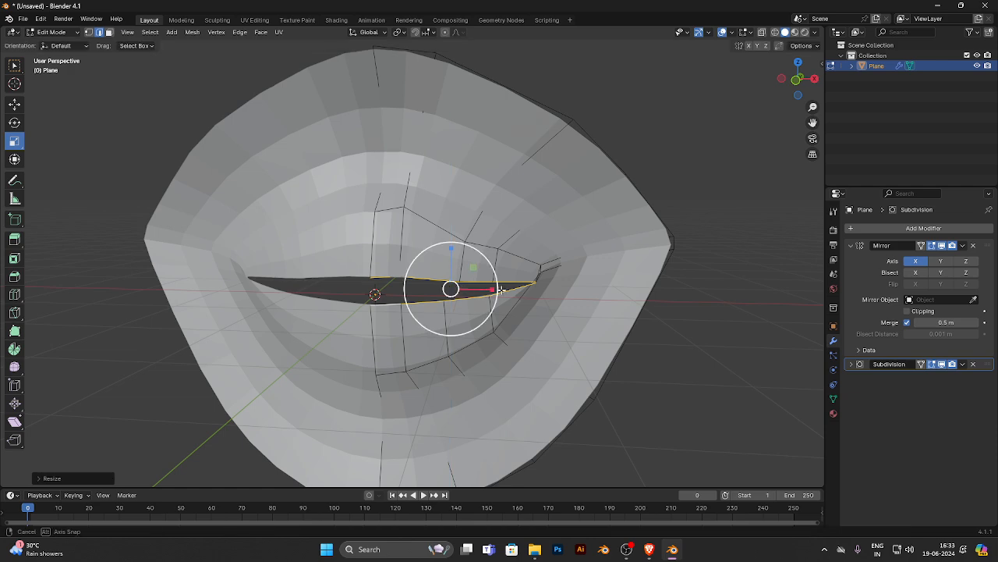
{"action": "middle_click_drag", "start_coordinate": [460, 287], "coordinate": [415, 291]}
{"action": "scroll", "coordinate": [413, 293], "scroll_direction": "up", "scroll_amount": 3}
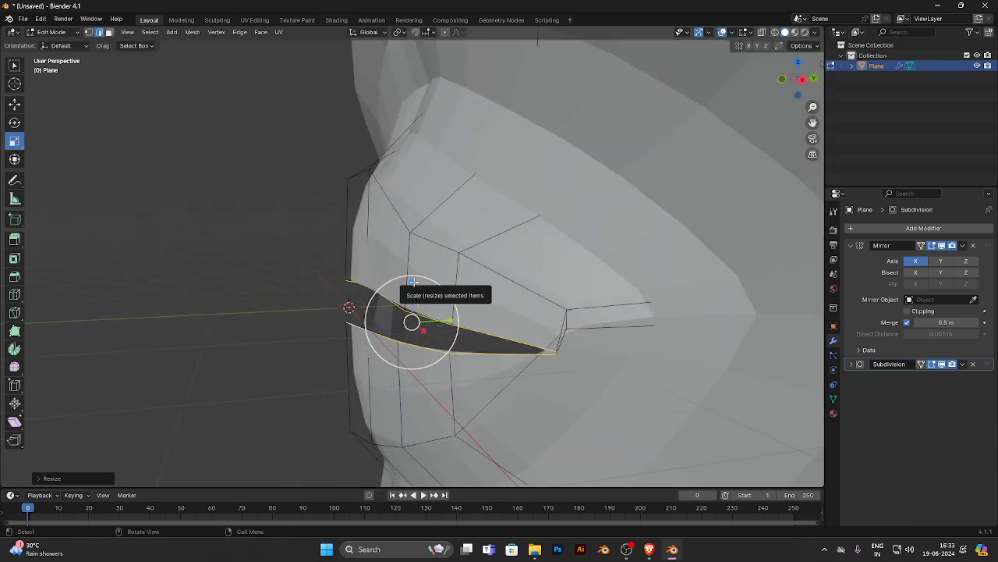
{"action": "left_click_drag", "start_coordinate": [413, 291], "coordinate": [414, 312]}
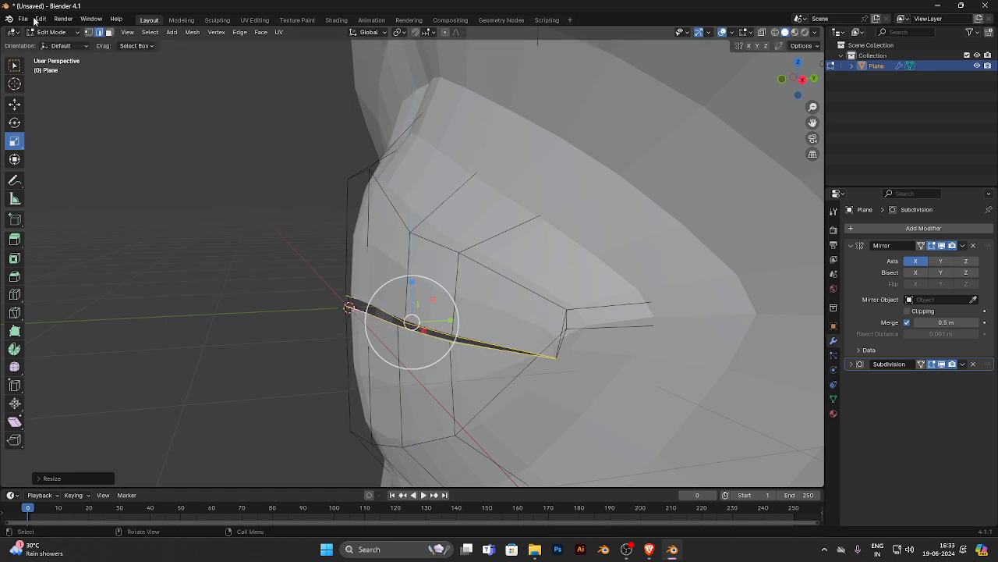
- In front view, move the extruded mouth-seam edges slightly outward along X so they line up with the mouth corner
{"action": "left_click", "coordinate": [16, 109]}
{"action": "middle_click_drag", "start_coordinate": [506, 304], "coordinate": [582, 309]}
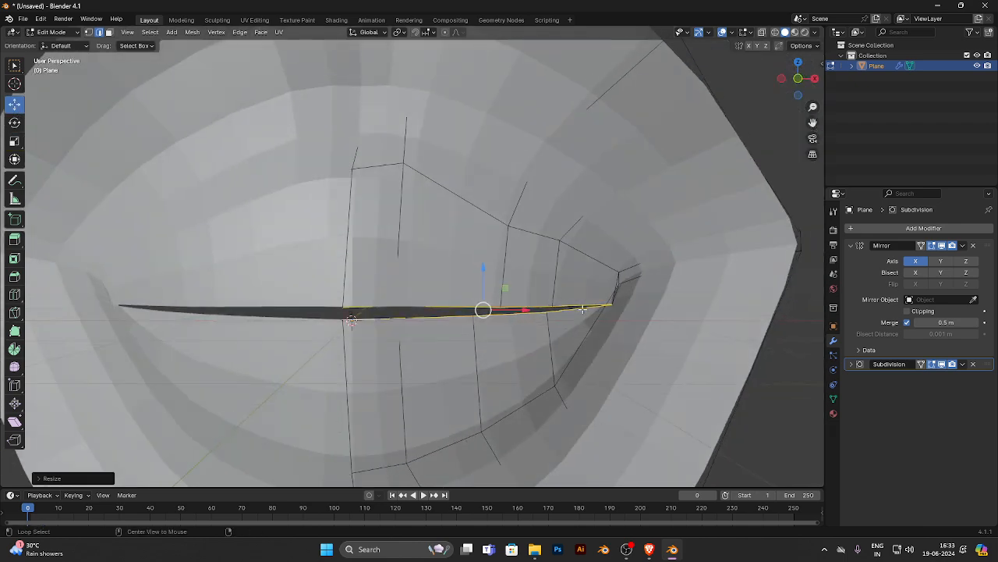
{"action": "key", "text": "KP_3"}
{"action": "key", "text": "KP_1"}
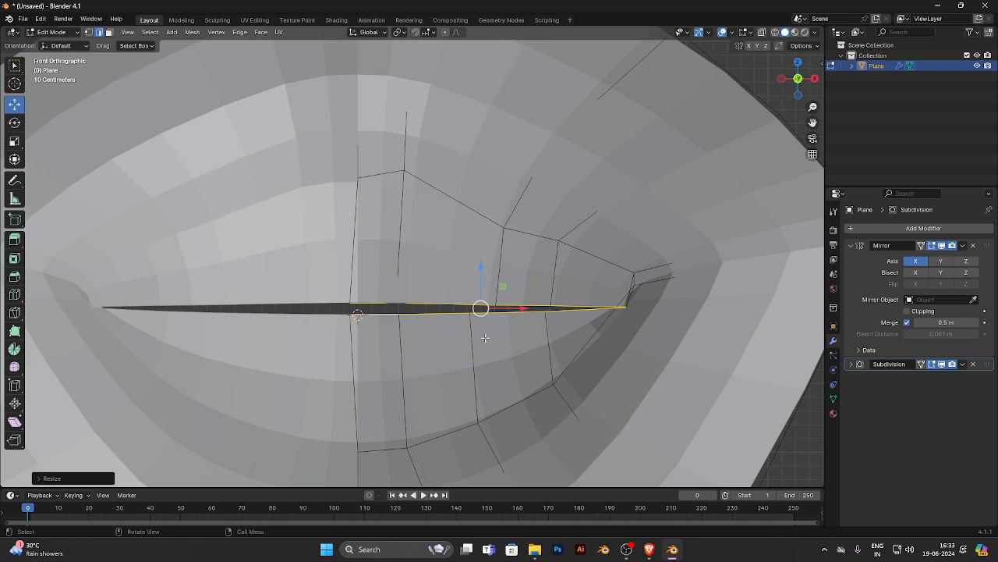
{"action": "mouse_move", "coordinate": [519, 309]}
{"action": "left_mouse_down"}
{"action": "mouse_move", "coordinate": [568, 310]}
{"action": "mouse_move", "coordinate": [528, 310]}
{"action": "left_mouse_up"}
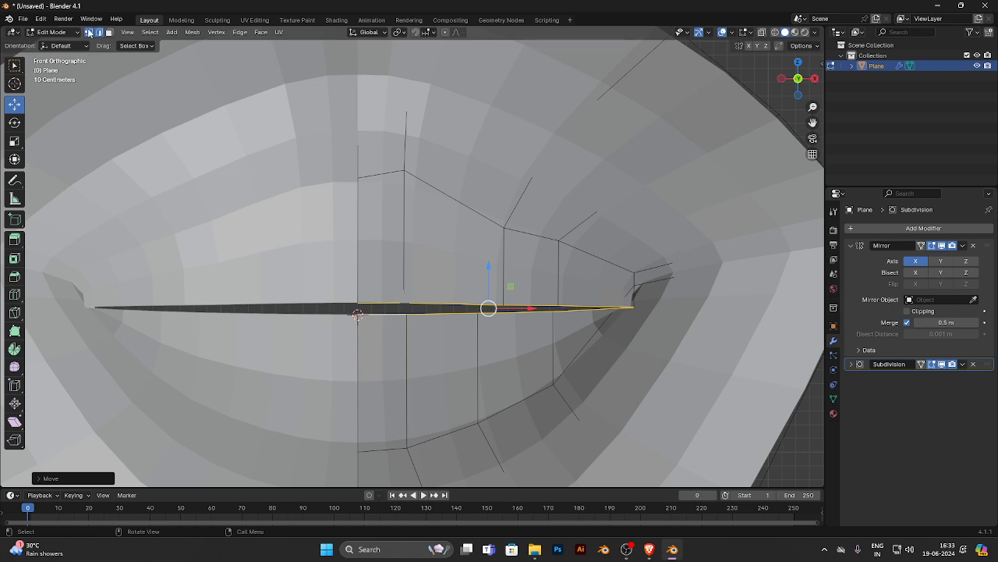
- In vertex select mode, raise the seam vertices near the mouth corner and then the middle pair to curve the seam upward
{"action": "left_click", "coordinate": [89, 32]}
{"action": "left_click_drag", "start_coordinate": [661, 334], "coordinate": [551, 290]}
{"action": "left_click_drag", "start_coordinate": [502, 334], "coordinate": [442, 256]}
{"action": "left_click_drag", "start_coordinate": [517, 279], "coordinate": [481, 300], "text": "shift"}
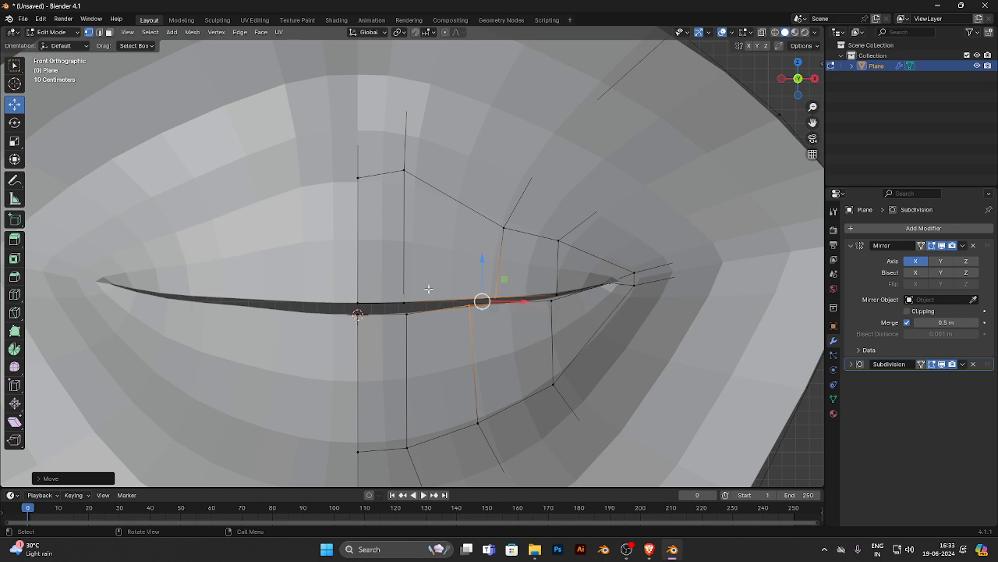
- Fine-tune the positions of the seam vertices near the centre and at the mouth corner to smooth the curve
{"action": "left_click_drag", "start_coordinate": [427, 286], "coordinate": [391, 351]}
{"action": "left_click_drag", "start_coordinate": [415, 312], "coordinate": [414, 312]}
{"action": "left_click_drag", "start_coordinate": [518, 289], "coordinate": [607, 285]}
{"action": "left_click", "coordinate": [609, 283]}
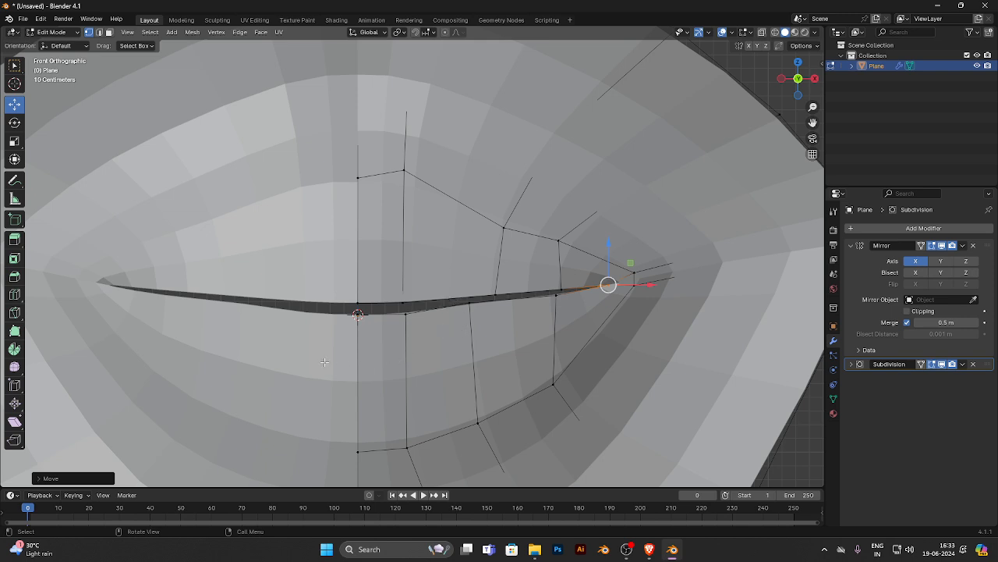
- In edge select mode, select the whole seam edge path and move it back along Y into the mouth
{"action": "left_click", "coordinate": [100, 32]}
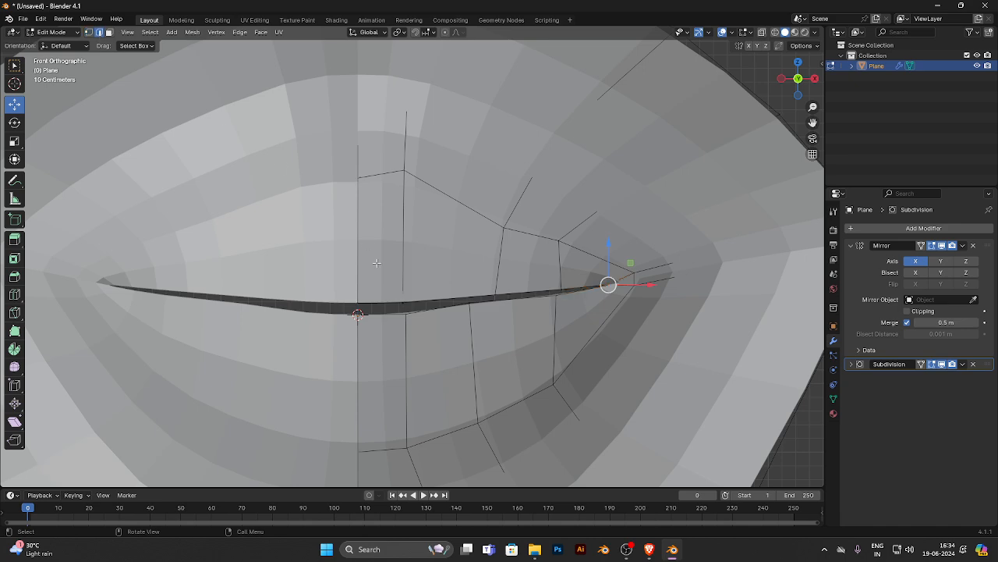
{"action": "left_click", "coordinate": [388, 304]}
{"action": "left_click", "coordinate": [579, 286], "text": "ctrl"}
{"action": "middle_click_drag", "start_coordinate": [579, 286], "coordinate": [454, 291]}
{"action": "left_click_drag", "start_coordinate": [418, 309], "coordinate": [503, 309]}
{"action": "middle_click_drag", "start_coordinate": [504, 309], "coordinate": [349, 311]}
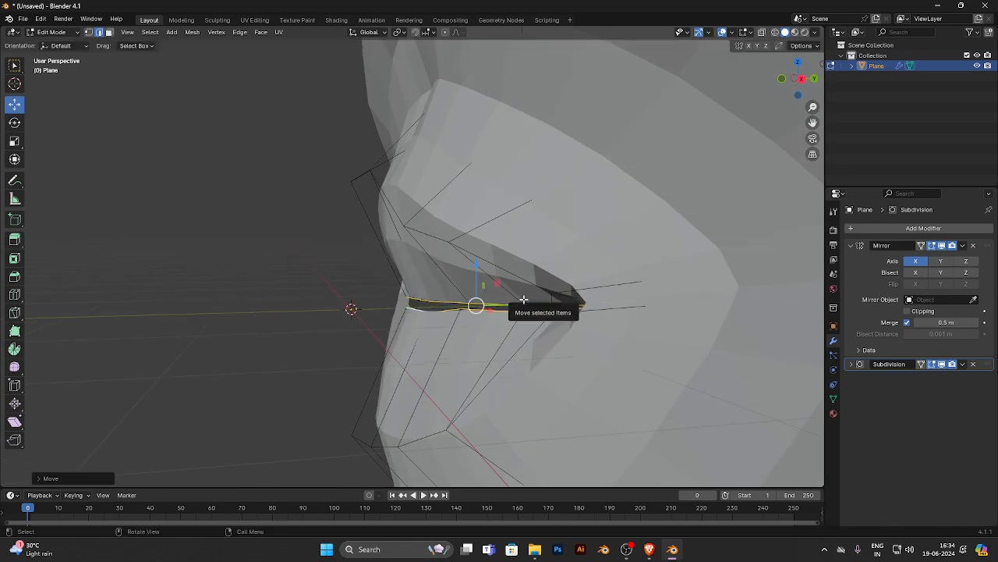
- Extrude the selected seam edges backward along Y, deep into the mouth
{"action": "middle_click_drag", "start_coordinate": [556, 311], "coordinate": [561, 311]}
{"action": "key", "text": "g"}
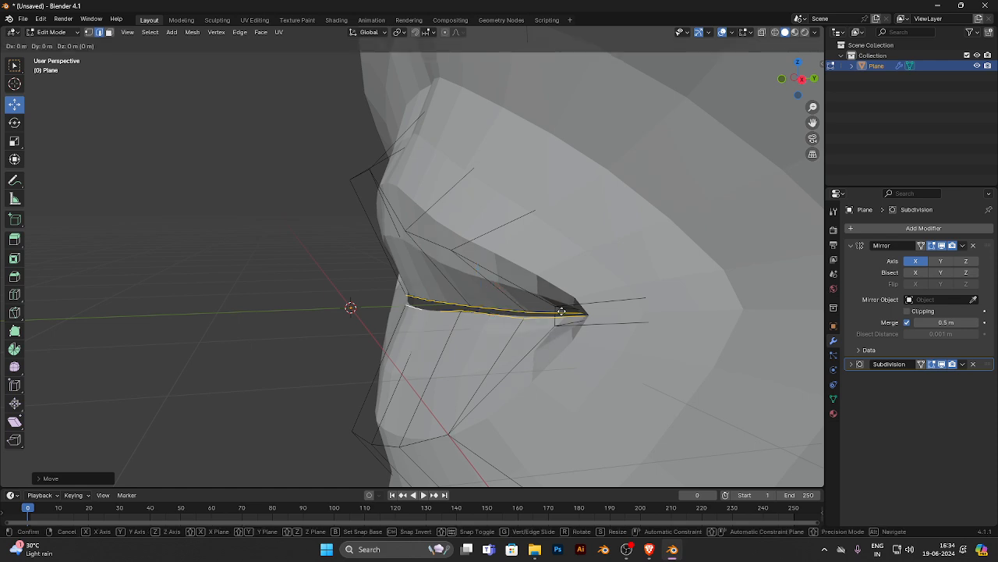
{"action": "key", "text": "y"}
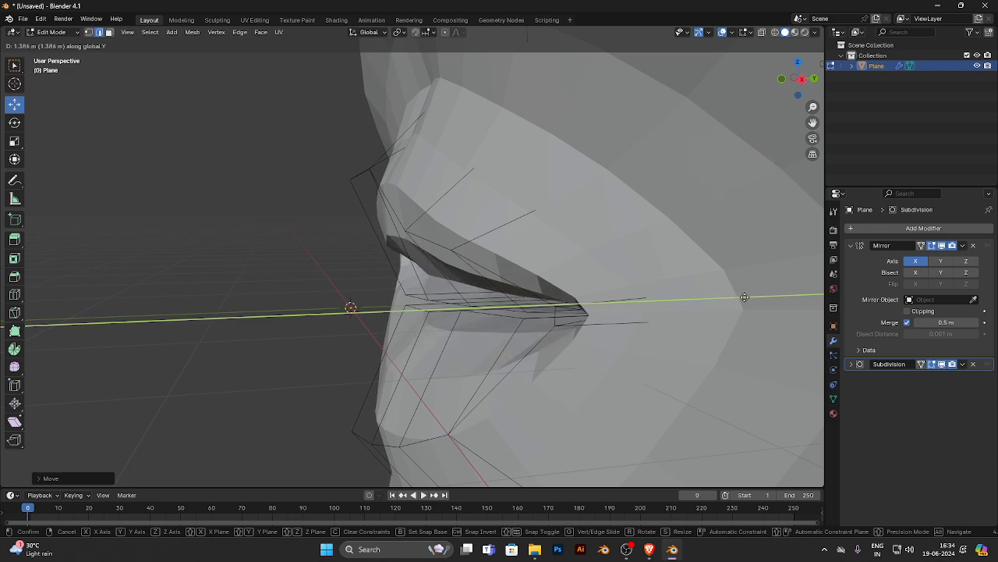
{"action": "left_click", "coordinate": [733, 299]}
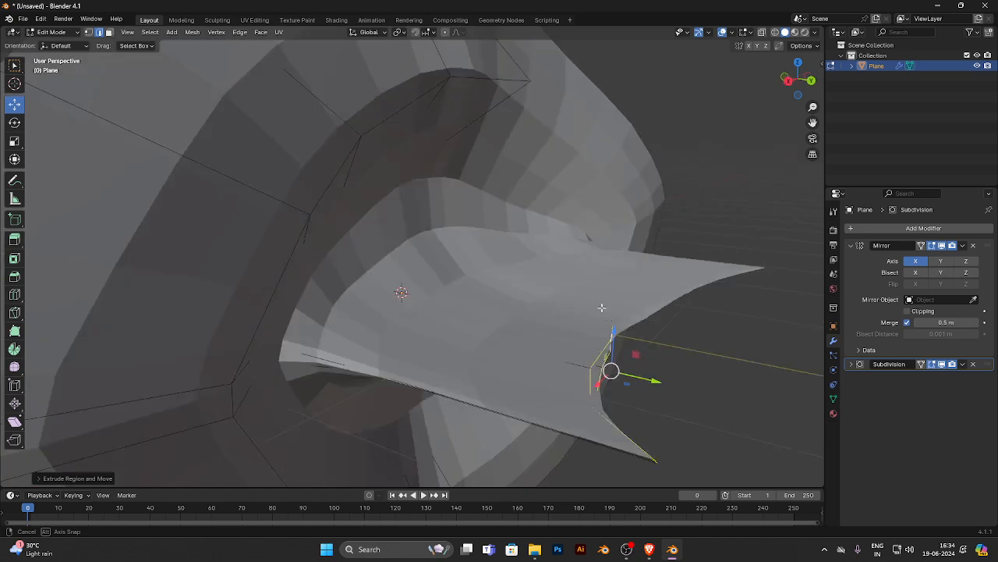
- Pull the extruded inner-mouth edges slightly forward along Y and check the mouth opening from the front
{"action": "middle_click_drag", "start_coordinate": [601, 308], "coordinate": [608, 378]}
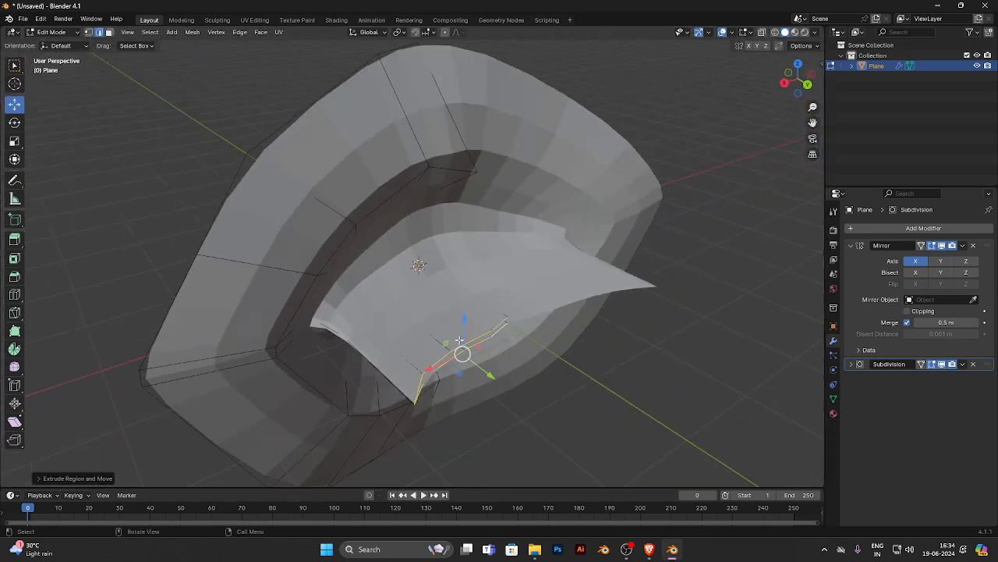
{"action": "left_click_drag", "start_coordinate": [490, 367], "coordinate": [440, 348]}
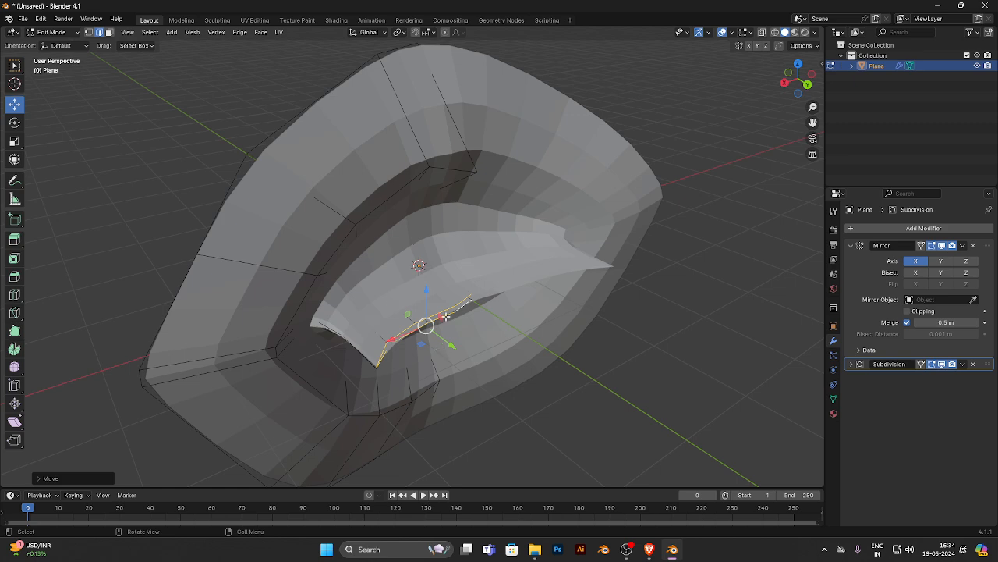
{"action": "middle_click_drag", "start_coordinate": [444, 316], "coordinate": [604, 332]}
{"action": "scroll", "coordinate": [445, 310], "scroll_direction": "up", "scroll_amount": 5}
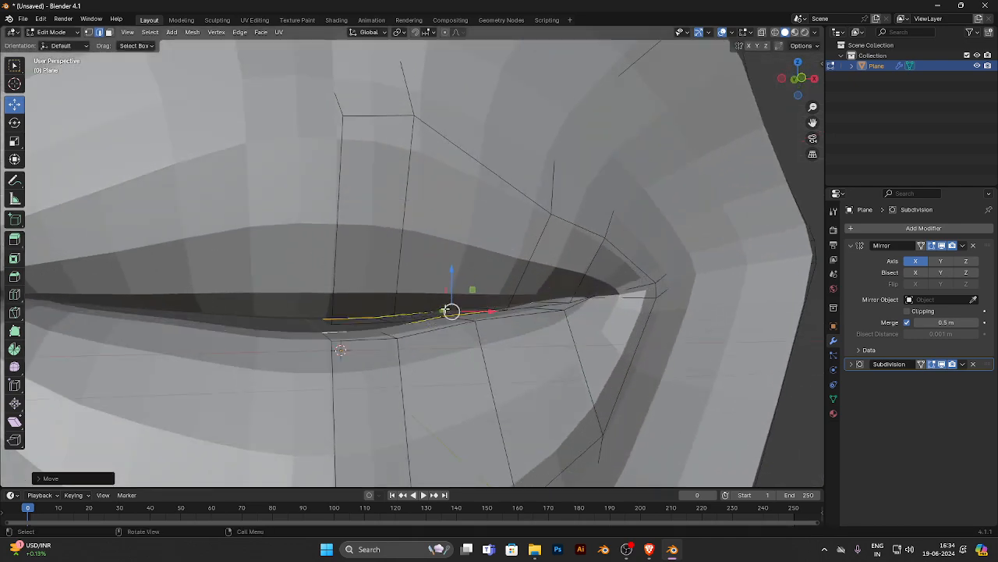
{"action": "middle_click_drag", "start_coordinate": [445, 312], "coordinate": [420, 321]}
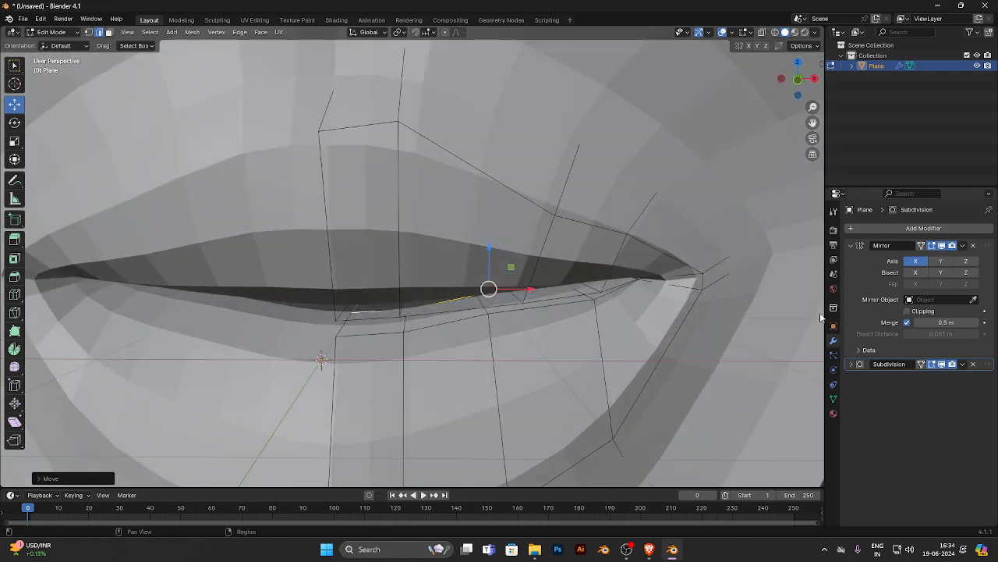
- Collapse the Mirror modifier and set the Subdivision modifier's viewport levels to 4
{"action": "left_click", "coordinate": [851, 246]}
{"action": "left_click", "coordinate": [851, 259]}
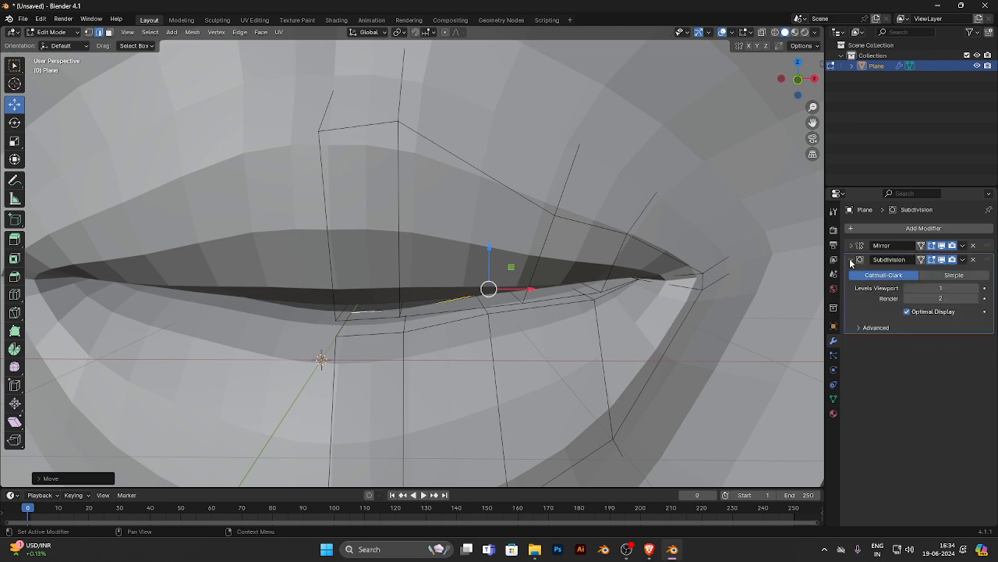
{"action": "left_click", "coordinate": [979, 289]}
{"action": "left_click", "coordinate": [979, 289]}
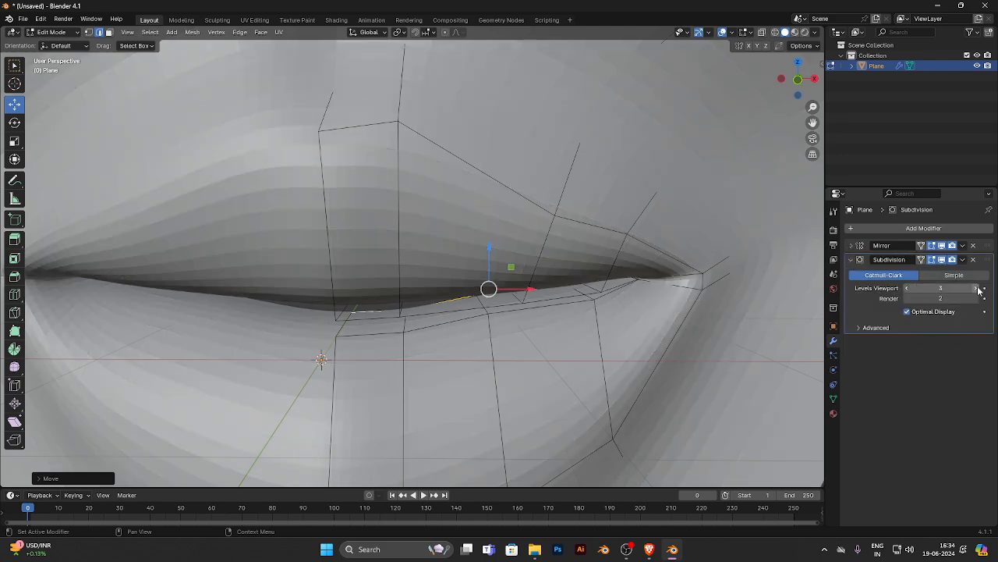
{"action": "left_click", "coordinate": [979, 288]}
- Add a single loop cut around the lips between the outer lip line and the seam, and move it slightly forward along Y
{"action": "middle_click_drag", "start_coordinate": [515, 312], "coordinate": [583, 323]}
{"action": "scroll", "coordinate": [579, 319], "scroll_direction": "down", "scroll_amount": 6}
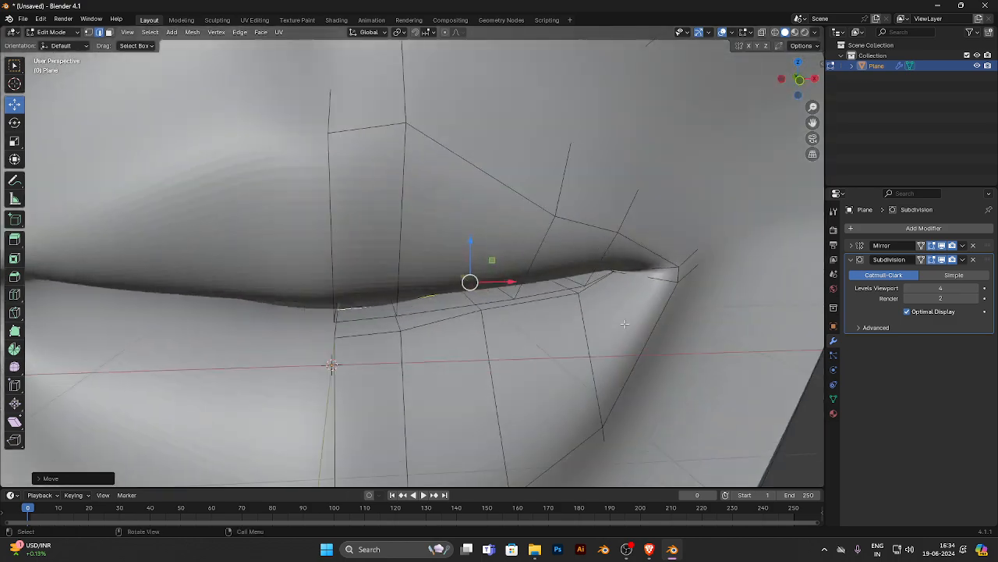
{"action": "middle_click_drag", "start_coordinate": [578, 319], "coordinate": [74, 243]}
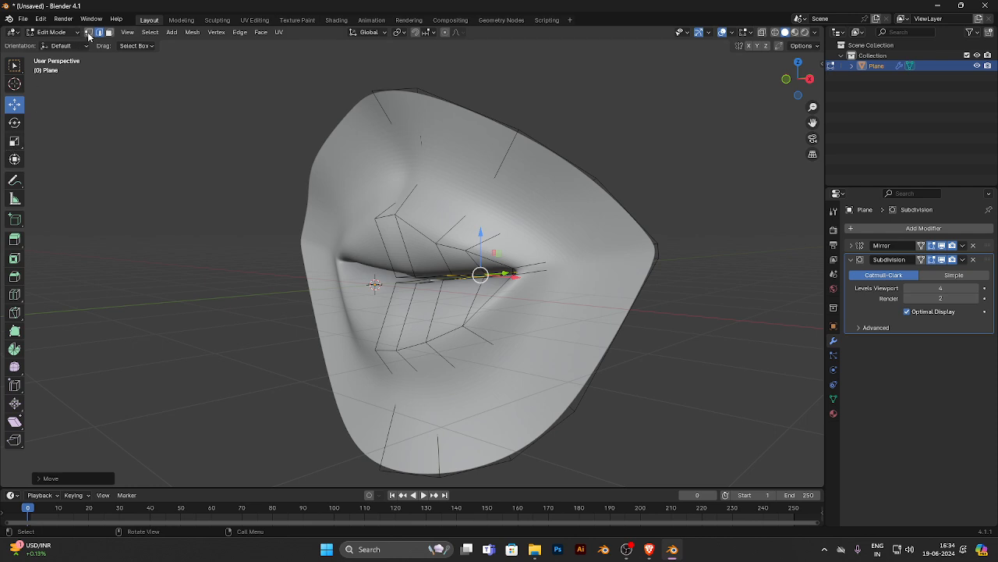
{"action": "left_click", "coordinate": [14, 294]}
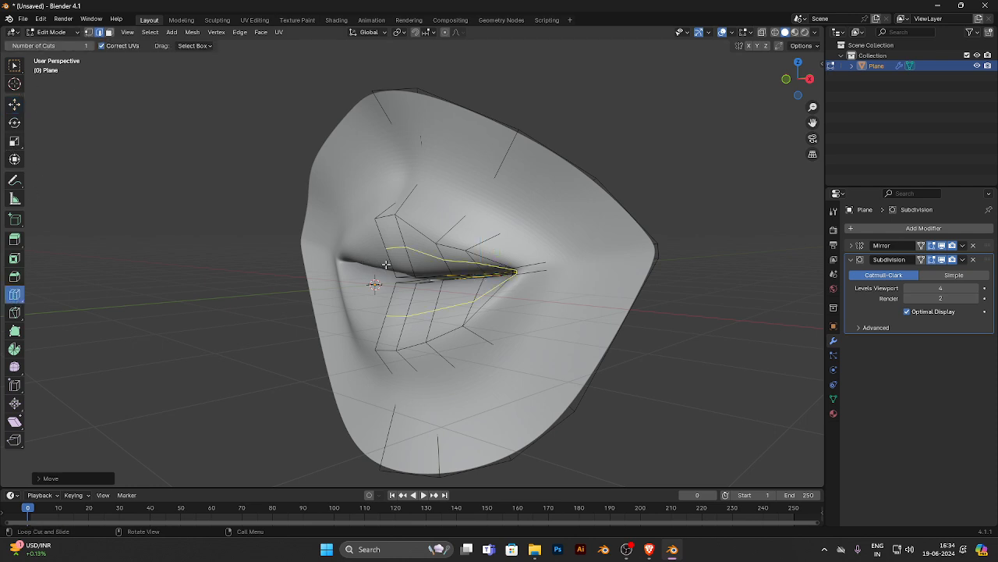
{"action": "left_click_drag", "start_coordinate": [383, 263], "coordinate": [385, 267]}
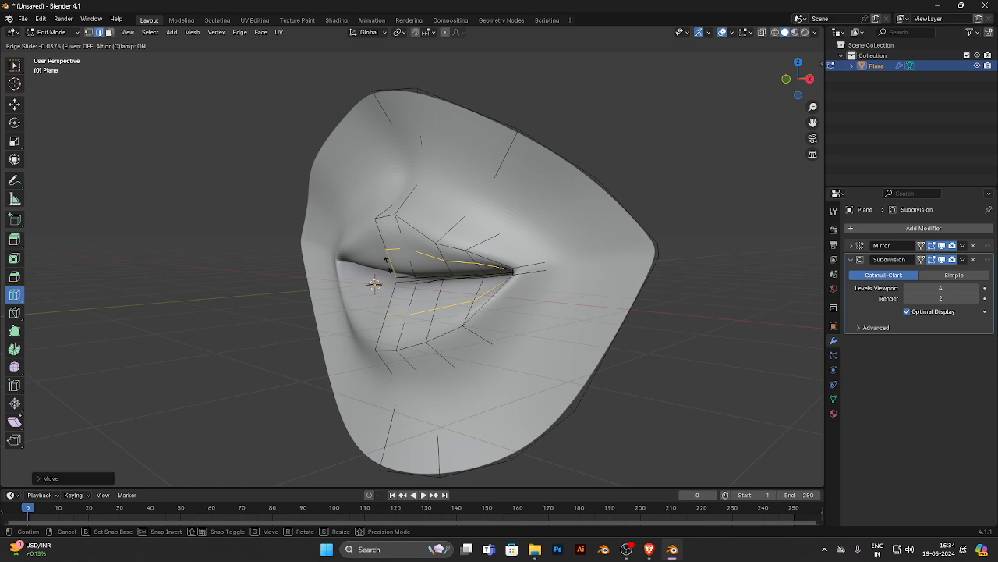
{"action": "left_click", "coordinate": [15, 103]}
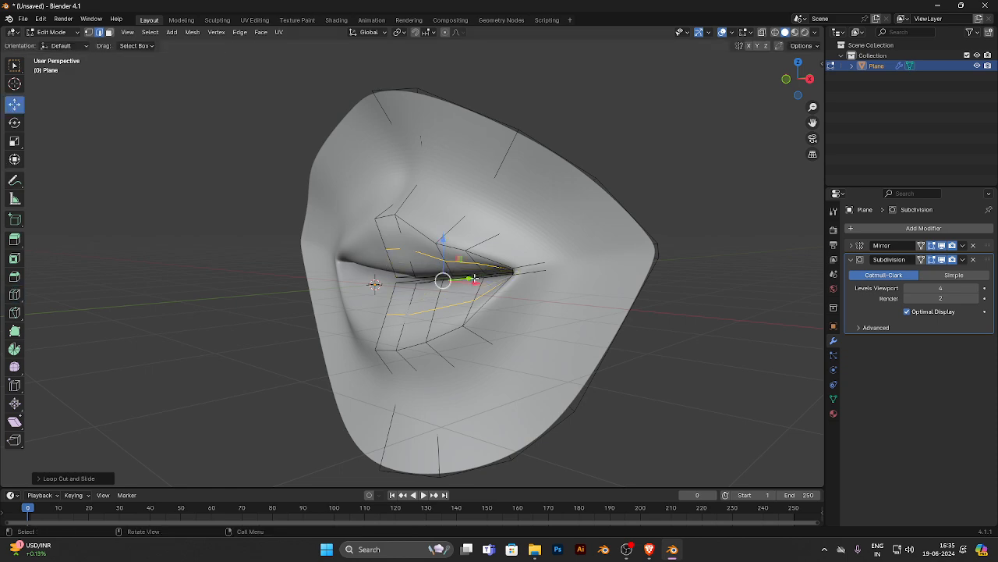
{"action": "middle_click_drag", "start_coordinate": [439, 295], "coordinate": [448, 285]}
{"action": "left_click_drag", "start_coordinate": [458, 284], "coordinate": [438, 281]}
- Select the new loop's edges near the centre of the upper lip and move them forward along Y and slightly down
{"action": "left_click", "coordinate": [330, 254]}
{"action": "left_click", "coordinate": [398, 249]}
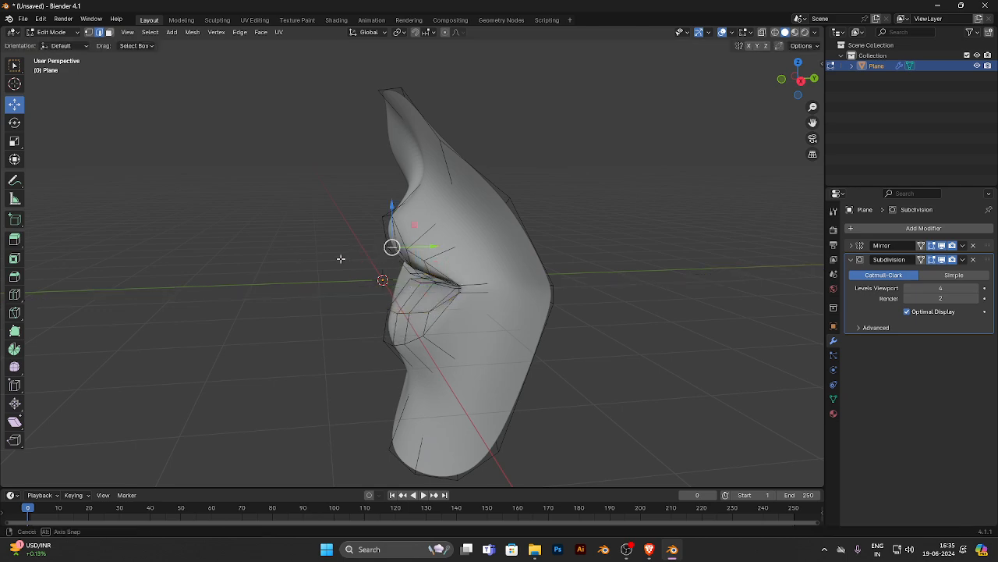
{"action": "key", "text": "KP_1"}
{"action": "scroll", "coordinate": [390, 252], "scroll_direction": "up", "scroll_amount": 3}
{"action": "left_click", "coordinate": [442, 257], "text": "ctrl"}
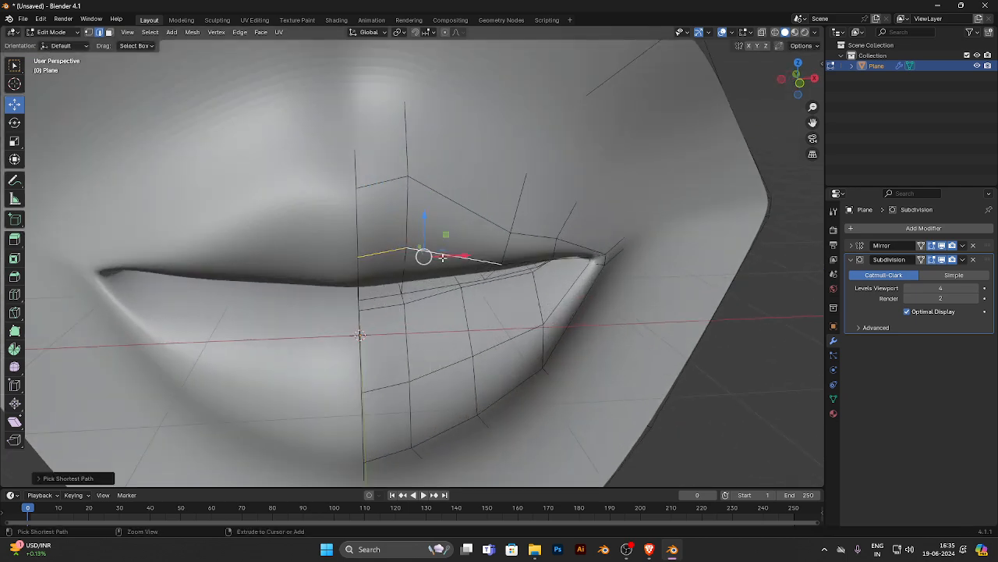
{"action": "left_click", "coordinate": [520, 262], "text": "ctrl"}
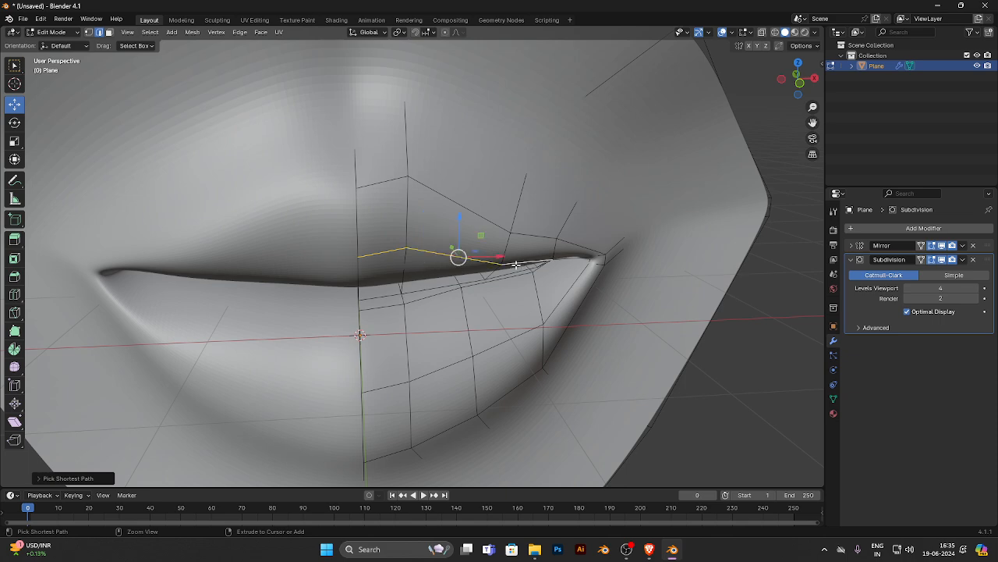
{"action": "left_click", "coordinate": [396, 250]}
{"action": "left_click", "coordinate": [434, 252], "text": "ctrl"}
{"action": "middle_click_drag", "start_coordinate": [432, 255], "coordinate": [372, 251]}
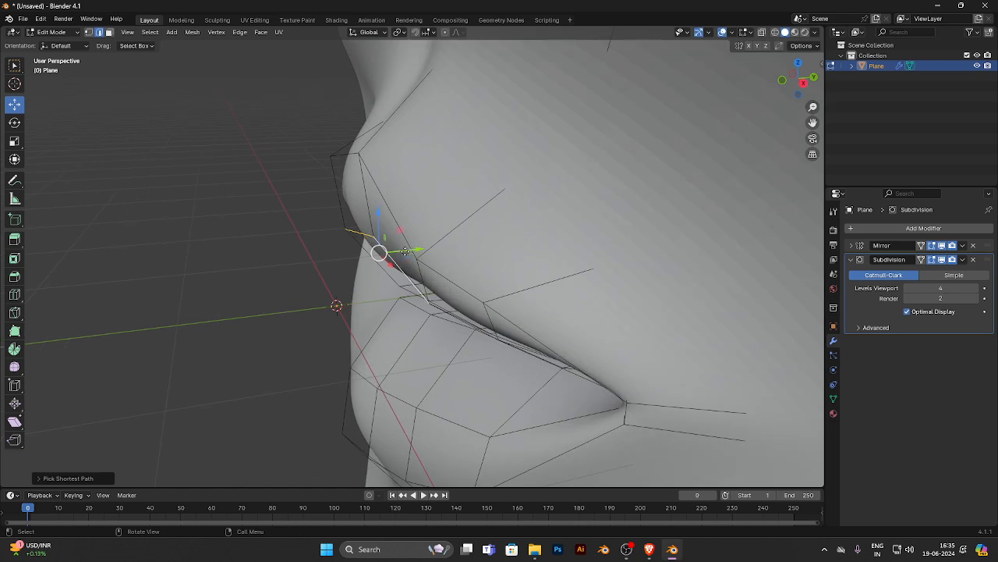
{"action": "left_click_drag", "start_coordinate": [404, 251], "coordinate": [382, 254]}
{"action": "left_click_drag", "start_coordinate": [353, 220], "coordinate": [364, 240]}
- In vertex select mode, nudge the upper-lip loop vertex beside the centre forward, and lower the two central loop vertices slightly
{"action": "left_click", "coordinate": [89, 33]}
{"action": "left_click", "coordinate": [350, 243]}
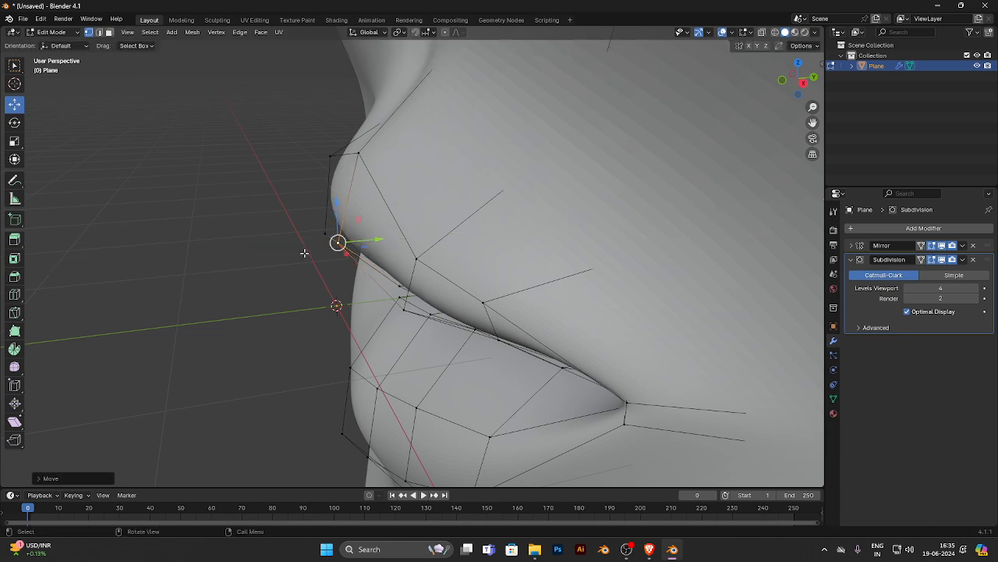
{"action": "middle_click_drag", "start_coordinate": [305, 252], "coordinate": [447, 239]}
{"action": "scroll", "coordinate": [422, 173], "scroll_direction": "down", "scroll_amount": 3}
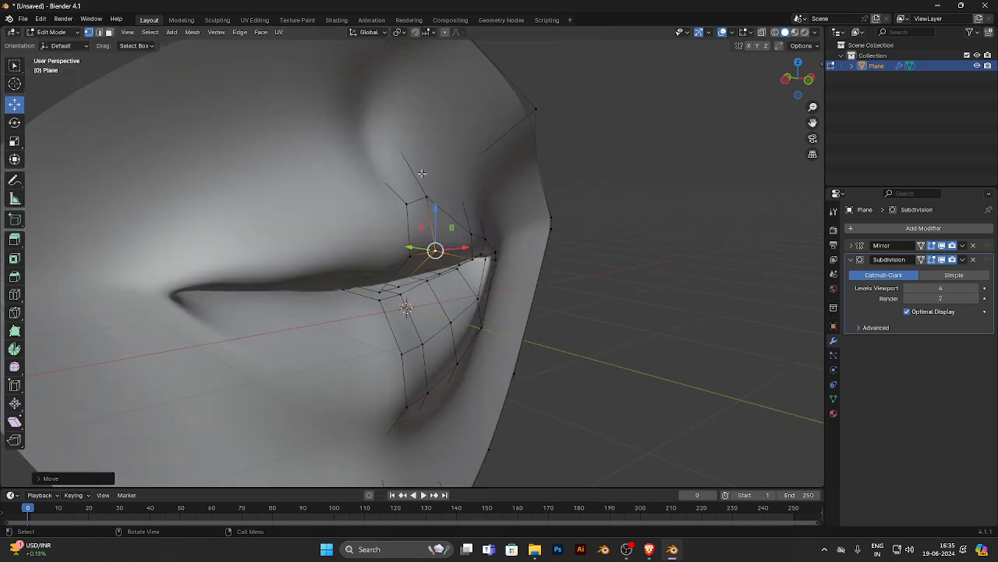
{"action": "middle_click_drag", "start_coordinate": [422, 173], "coordinate": [387, 191]}
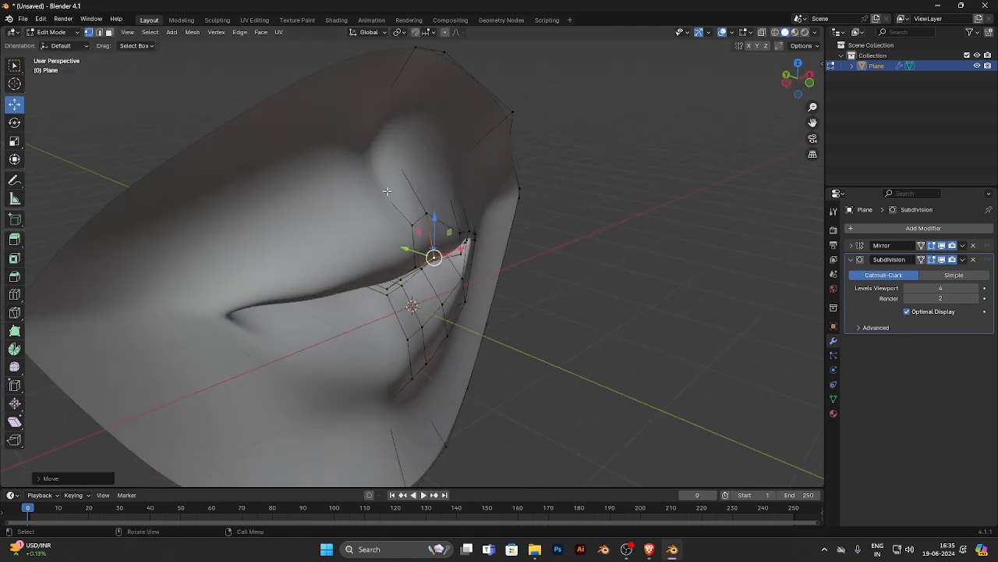
{"action": "middle_click_drag", "start_coordinate": [473, 234], "coordinate": [380, 250]}
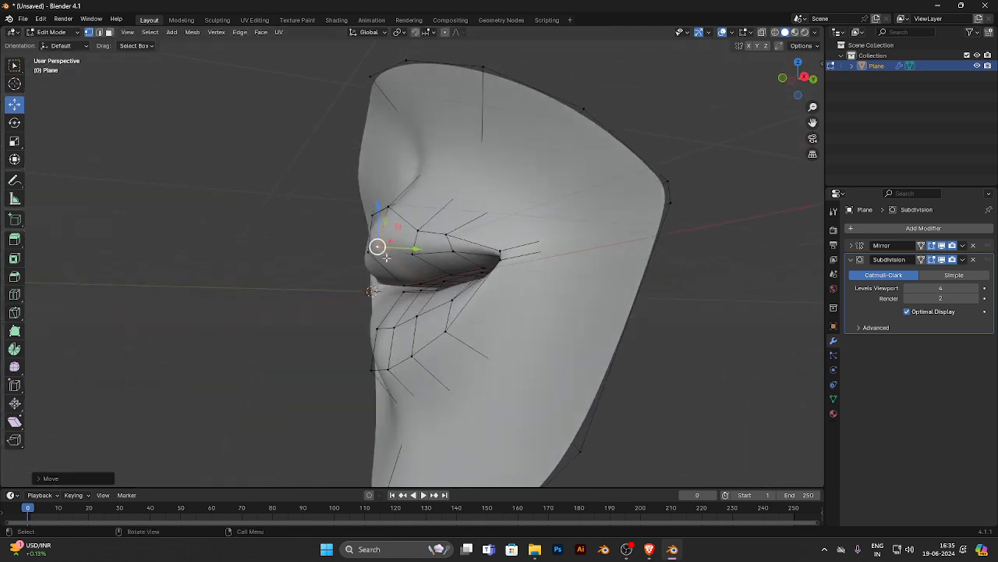
{"action": "left_click", "coordinate": [409, 255]}
{"action": "left_click_drag", "start_coordinate": [412, 234], "coordinate": [372, 234]}
{"action": "left_click", "coordinate": [379, 246]}
{"action": "left_click", "coordinate": [368, 252], "text": "ctrl"}
{"action": "left_click", "coordinate": [245, 280]}
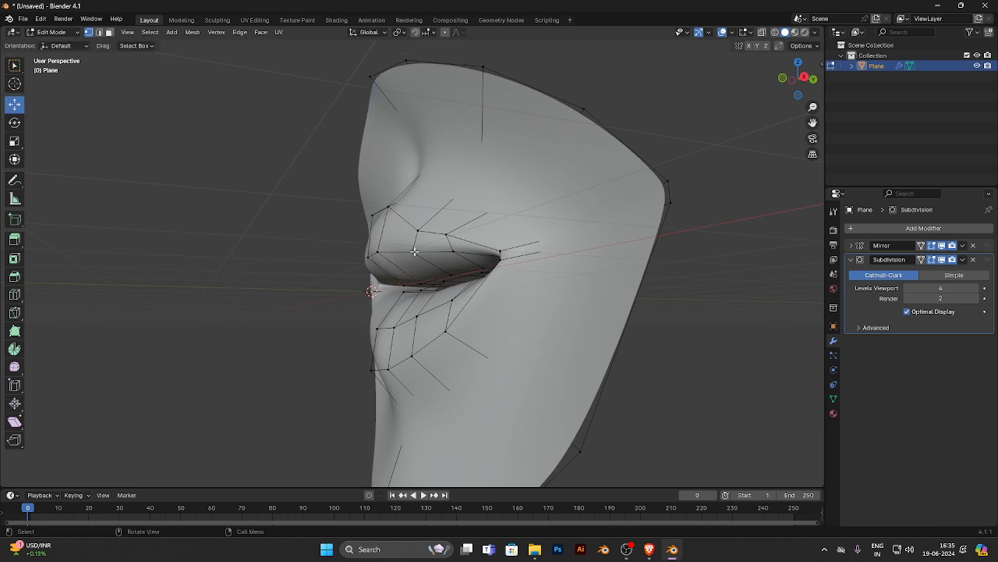
- Select the two central loop vertices of the lower lip and move them forward along Y
{"action": "left_click", "coordinate": [412, 253]}
{"action": "left_click", "coordinate": [391, 326]}
{"action": "middle_click_drag", "start_coordinate": [379, 327], "coordinate": [390, 327]}
{"action": "key", "text": "g"}
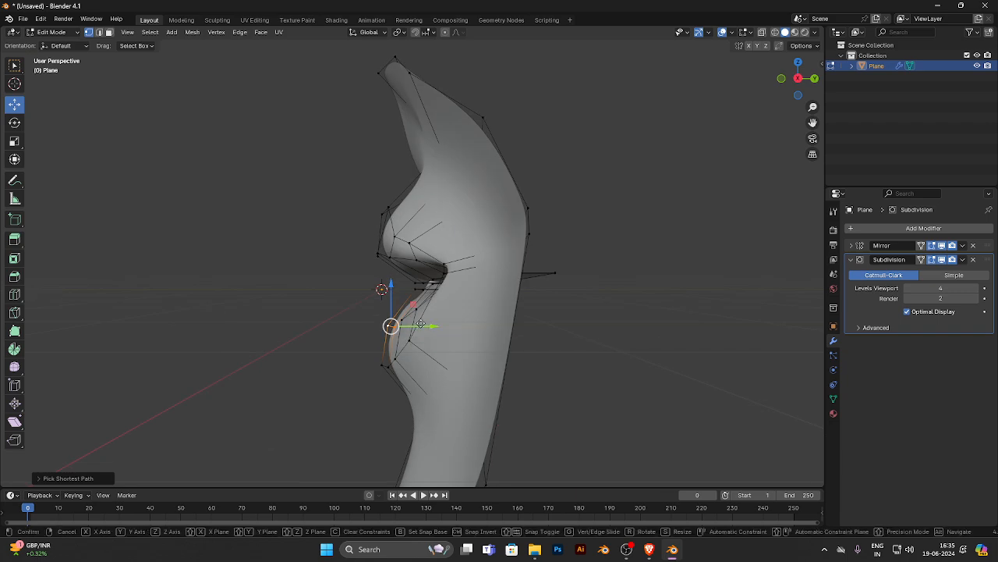
{"action": "key", "text": "y"}
{"action": "left_click_drag", "start_coordinate": [413, 322], "coordinate": [408, 334]}
{"action": "left_click", "coordinate": [247, 338]}
- Move the next lower-lip loop vertex outward from the central pair about 0.14 m forward along Y
{"action": "middle_click_drag", "start_coordinate": [253, 339], "coordinate": [338, 360]}
{"action": "left_click", "coordinate": [483, 317]}
{"action": "left_click", "coordinate": [435, 324]}
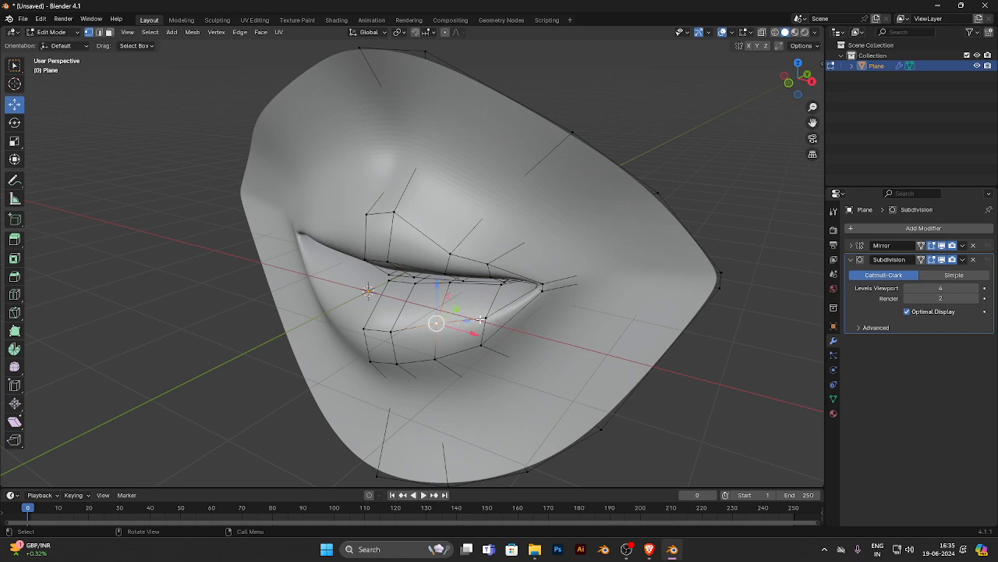
{"action": "middle_click_drag", "start_coordinate": [435, 324], "coordinate": [447, 334]}
{"action": "left_click_drag", "start_coordinate": [437, 328], "coordinate": [428, 329]}
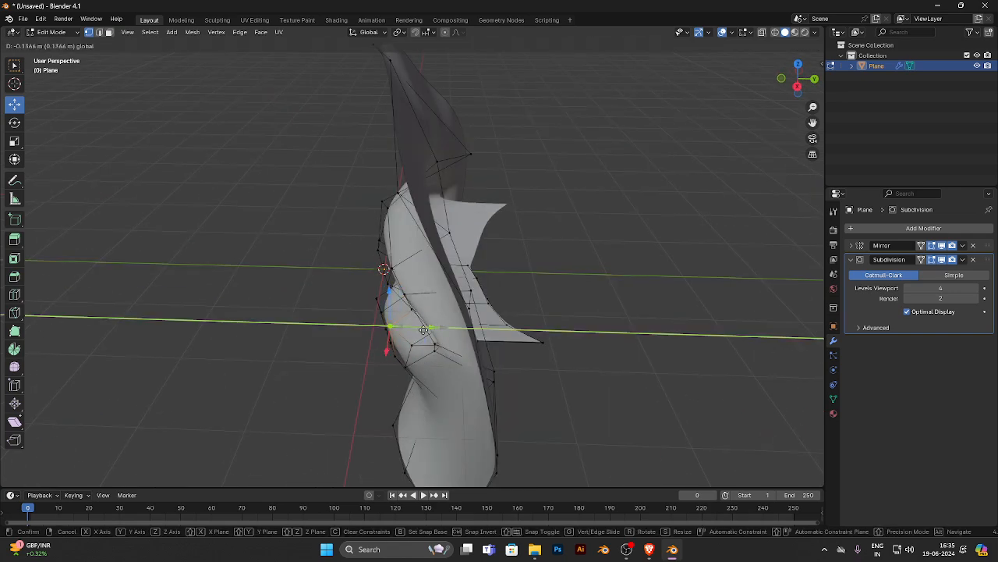
- From the front, select the two central lower-lip loop vertices and move them slightly up along Z
{"action": "middle_click_drag", "start_coordinate": [287, 354], "coordinate": [395, 336]}
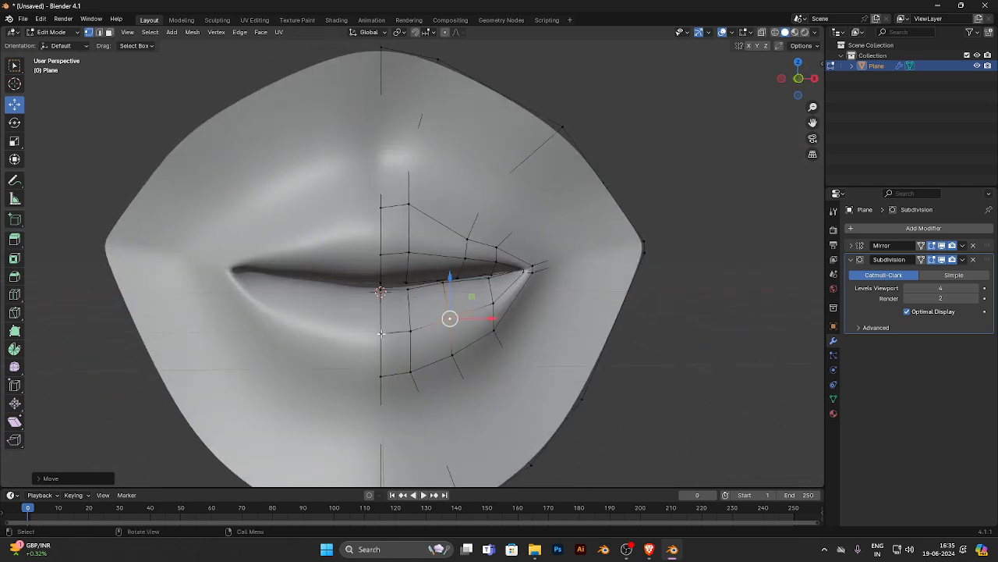
{"action": "left_click", "coordinate": [381, 334], "text": "ctrl"}
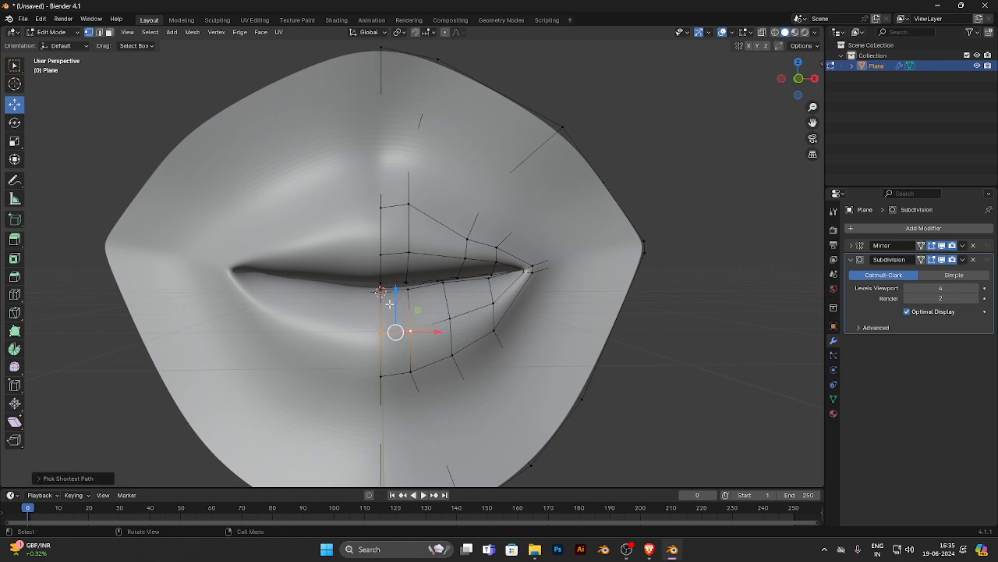
{"action": "left_click_drag", "start_coordinate": [397, 302], "coordinate": [396, 284]}
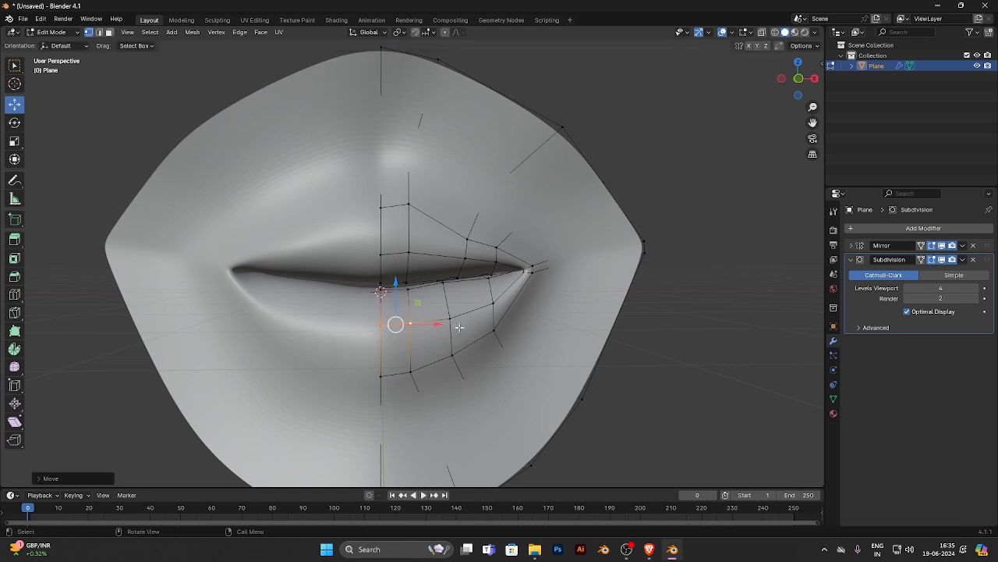
- Undo the latest moves of the lower lip's central loop vertices
{"action": "middle_click_drag", "start_coordinate": [395, 285], "coordinate": [368, 333]}
{"action": "key", "text": "ctrl+z"}
{"action": "key", "text": "ctrl+z"}
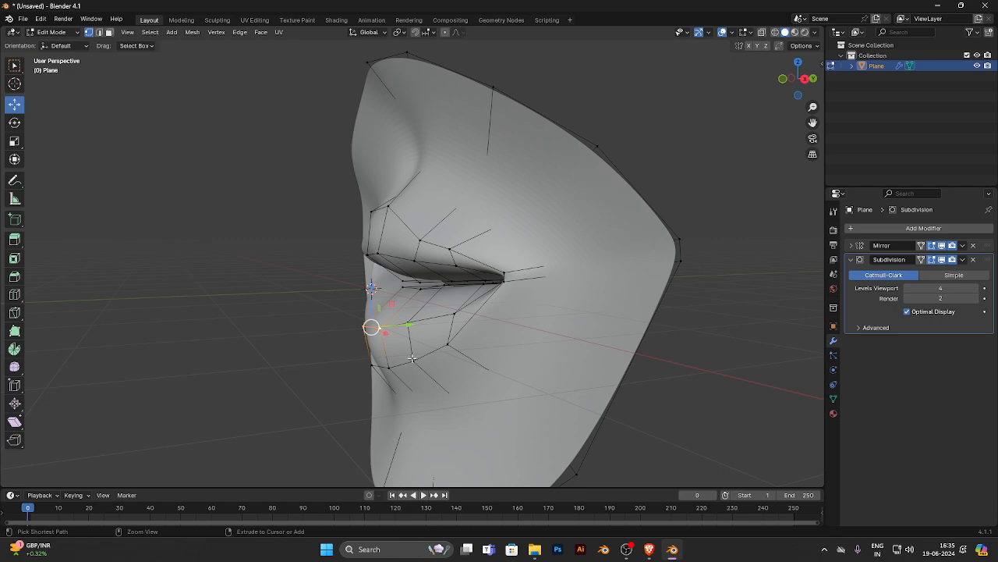
{"action": "key", "text": "ctrl+z"}
{"action": "key", "text": "ctrl+z"}
{"action": "key", "text": "ctrl+z"}
{"action": "key", "text": "ctrl+z"}
{"action": "key", "text": "ctrl+z"}
{"action": "key", "text": "ctrl+z"}
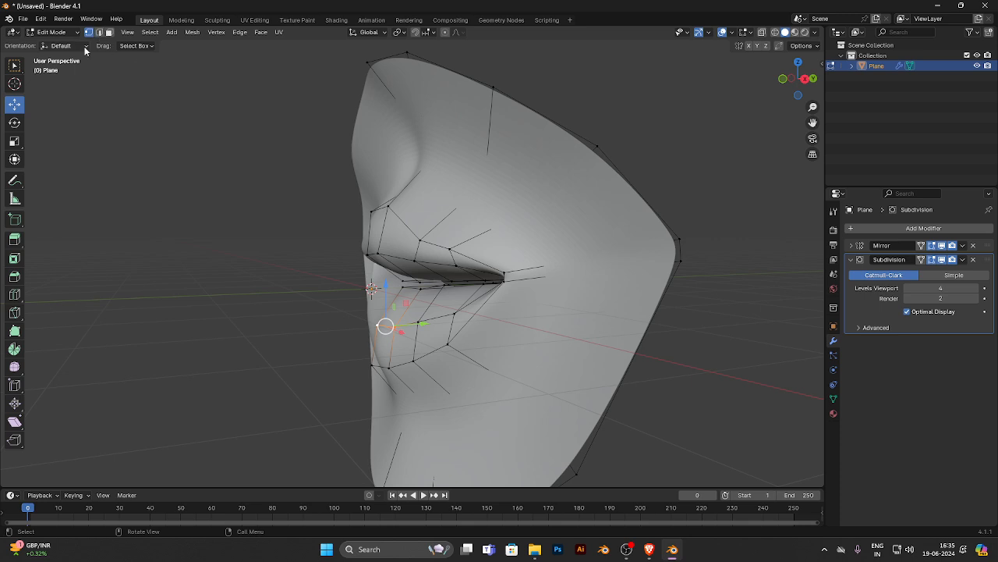
- In edge select mode, select the lower-lip edge beside the centre and move it slightly forward along Y
{"action": "left_click", "coordinate": [99, 33]}
{"action": "left_click", "coordinate": [388, 327]}
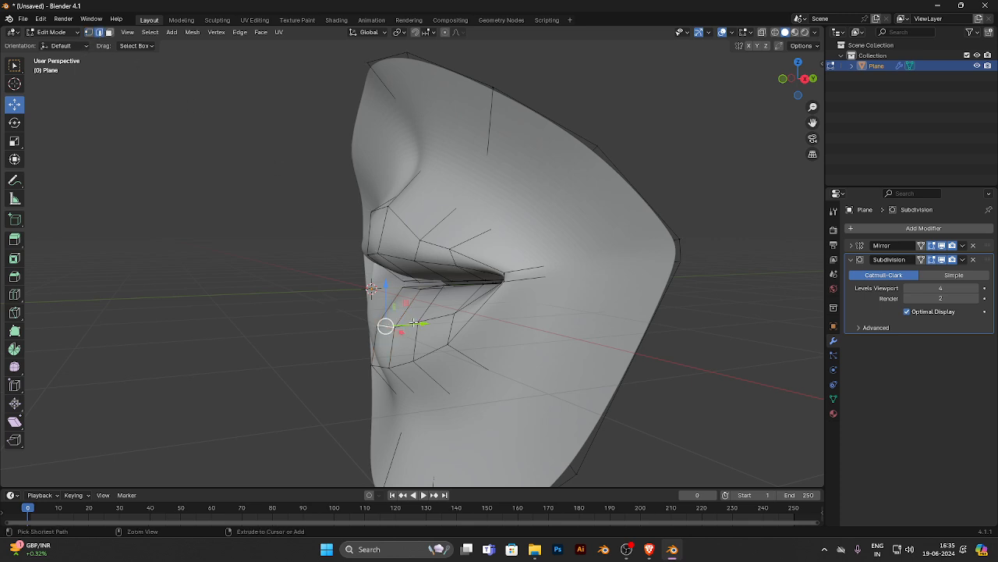
{"action": "left_click", "coordinate": [436, 318], "text": "ctrl"}
{"action": "middle_click_drag", "start_coordinate": [463, 285], "coordinate": [438, 317]}
{"action": "left_click_drag", "start_coordinate": [439, 317], "coordinate": [428, 320]}
{"action": "middle_click_drag", "start_coordinate": [390, 326], "coordinate": [426, 309]}
{"action": "mouse_move", "coordinate": [408, 295]}
{"action": "left_mouse_down"}
{"action": "mouse_move", "coordinate": [410, 279]}
{"action": "mouse_move", "coordinate": [411, 291]}
{"action": "left_mouse_up"}
{"action": "left_click", "coordinate": [253, 345]}
{"action": "middle_click_drag", "start_coordinate": [364, 342], "coordinate": [397, 393]}
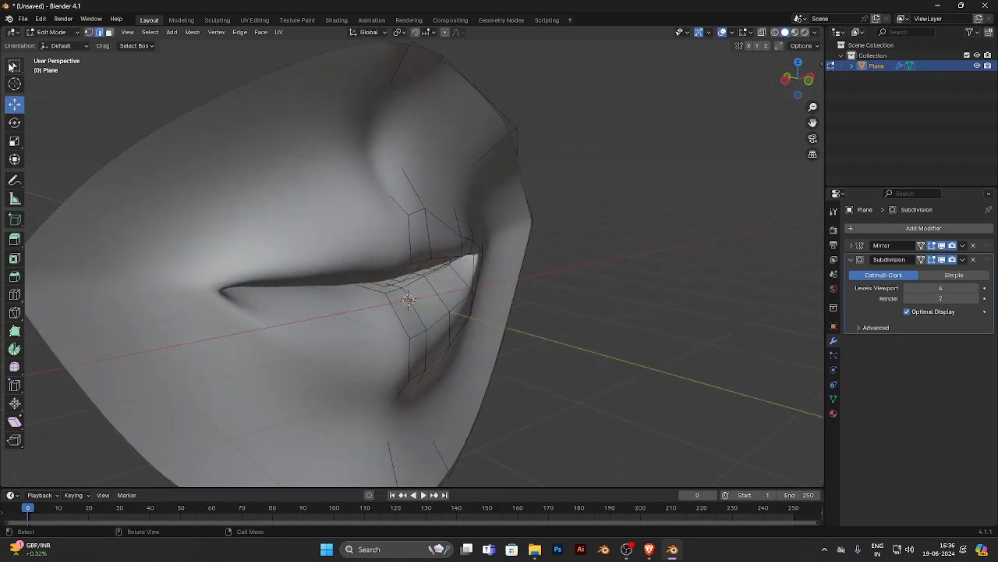
- In vertex select mode, move the three vertices nearest the centre on the lower lip's upper loop slightly forward along Y
{"action": "left_click", "coordinate": [88, 32]}
{"action": "left_click", "coordinate": [413, 341]}
{"action": "left_click_drag", "start_coordinate": [410, 303], "coordinate": [427, 292]}
{"action": "left_click", "coordinate": [427, 333]}
{"action": "middle_click_drag", "start_coordinate": [428, 293], "coordinate": [289, 299]}
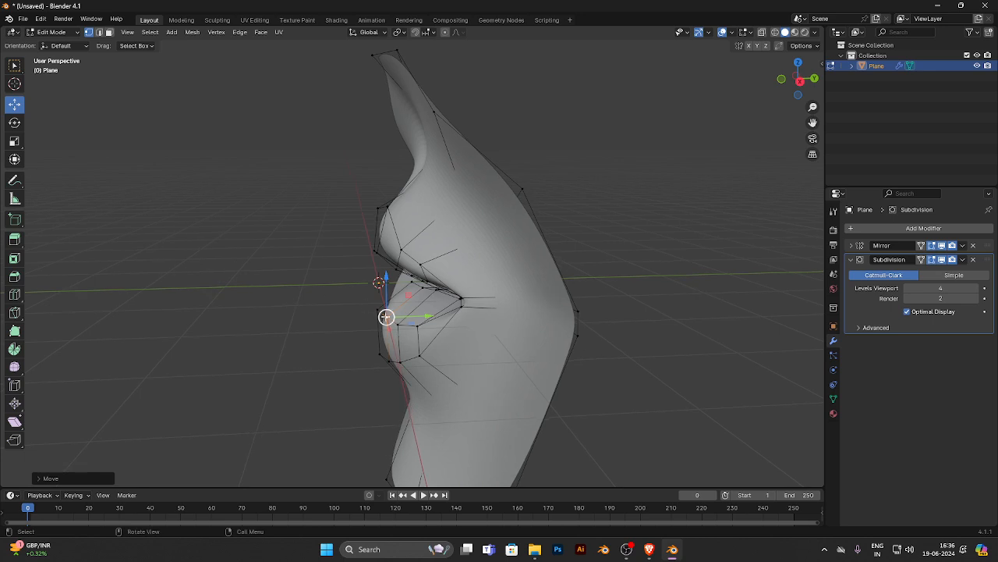
{"action": "left_click_drag", "start_coordinate": [415, 318], "coordinate": [410, 322]}
{"action": "left_click", "coordinate": [399, 326]}
{"action": "left_click", "coordinate": [364, 313]}
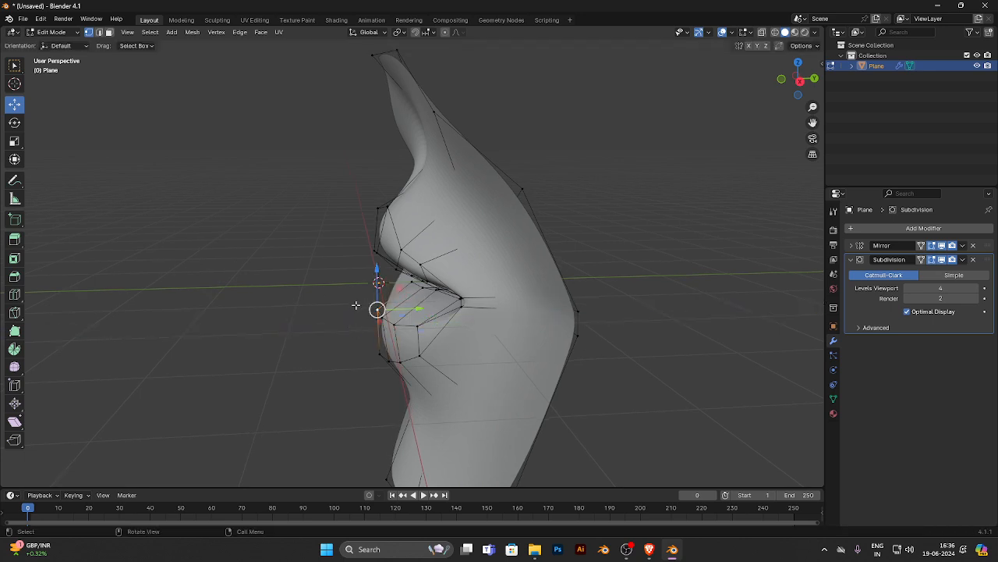
{"action": "left_click", "coordinate": [320, 301]}
- From the side, move the two central vertices of the lower lip's bottom loop slightly forward along Y
{"action": "left_click_drag", "start_coordinate": [337, 297], "coordinate": [396, 316]}
{"action": "left_click_drag", "start_coordinate": [359, 344], "coordinate": [395, 356]}
{"action": "left_click", "coordinate": [327, 354]}
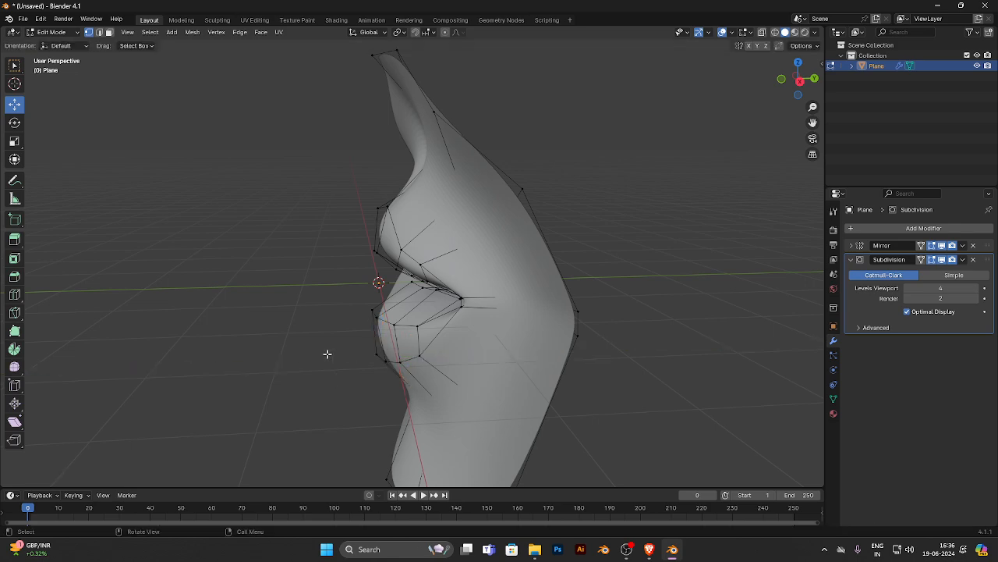
{"action": "middle_click_drag", "start_coordinate": [400, 343], "coordinate": [390, 283]}
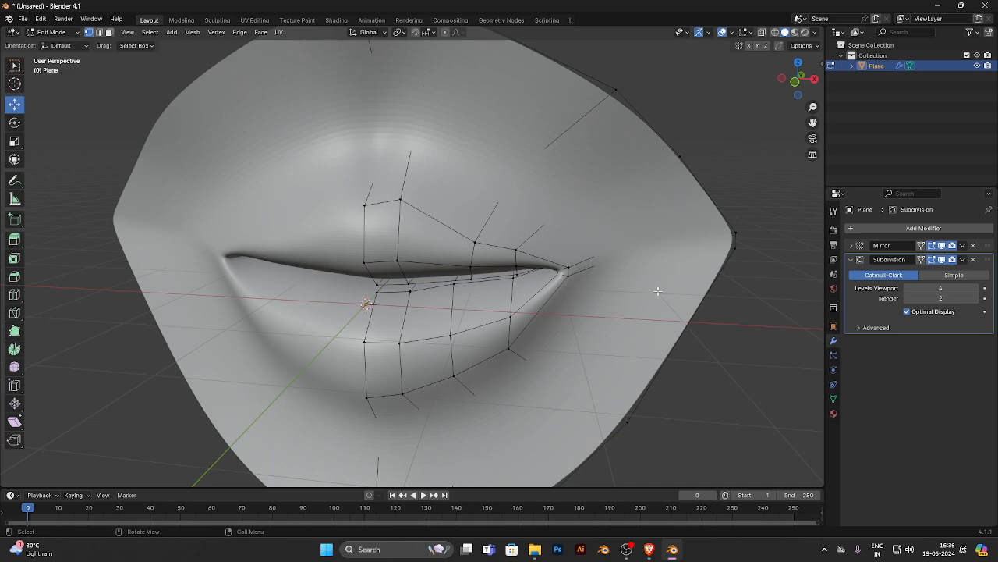
- Raise the two outer vertices of the upper lip's top loop, those nearest the mouth corner, slightly along Z
{"action": "middle_click_drag", "start_coordinate": [574, 263], "coordinate": [457, 240]}
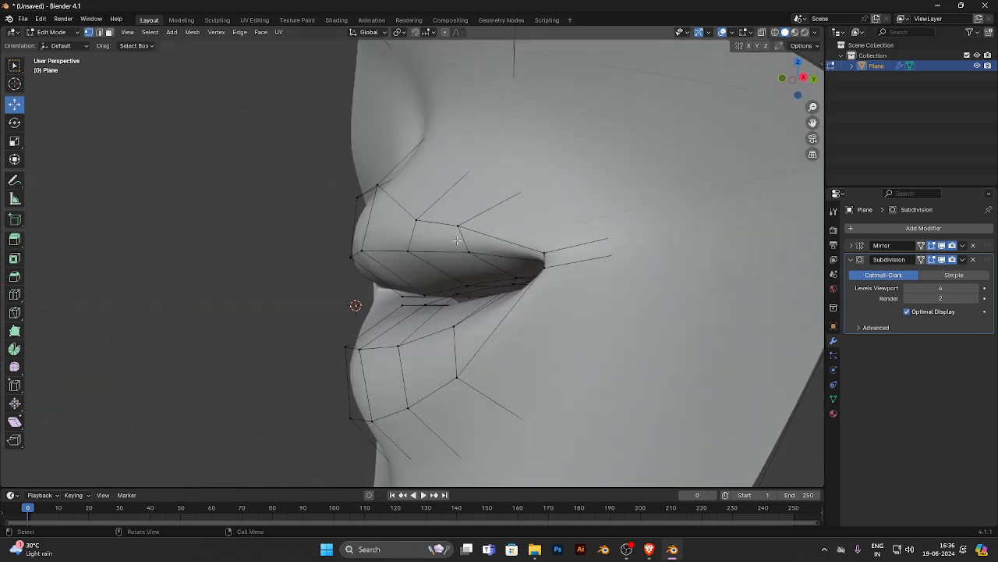
{"action": "left_click", "coordinate": [416, 220]}
{"action": "left_click_drag", "start_coordinate": [419, 194], "coordinate": [419, 186]}
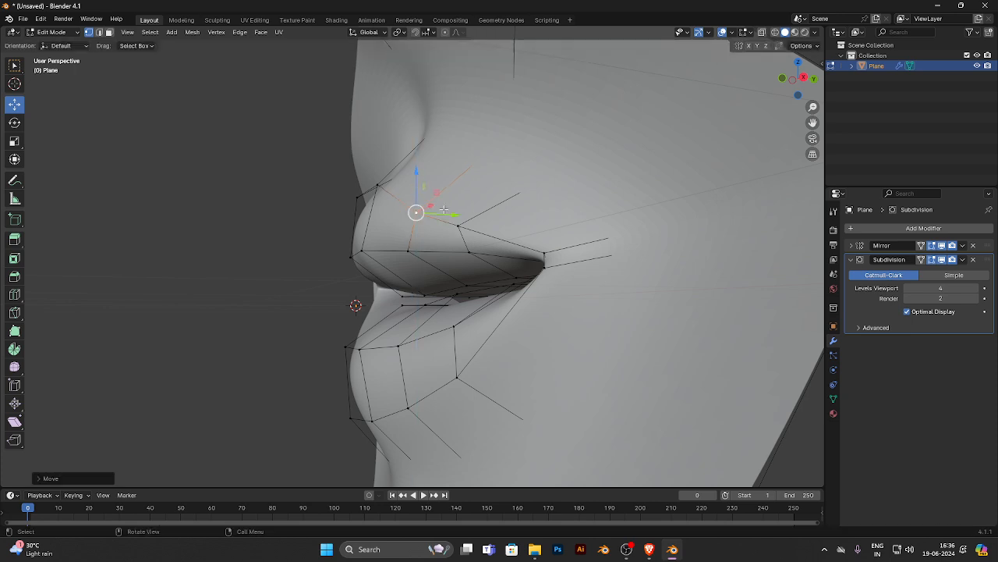
{"action": "middle_click_drag", "start_coordinate": [446, 210], "coordinate": [425, 241]}
{"action": "left_click_drag", "start_coordinate": [421, 250], "coordinate": [444, 279]}
{"action": "left_click", "coordinate": [413, 286]}
{"action": "middle_click_drag", "start_coordinate": [425, 278], "coordinate": [507, 284]}
- In edge select mode, add one loop cut around the lips and slide it close to the outer lip outline
{"action": "scroll", "coordinate": [349, 219], "scroll_direction": "down", "scroll_amount": 6}
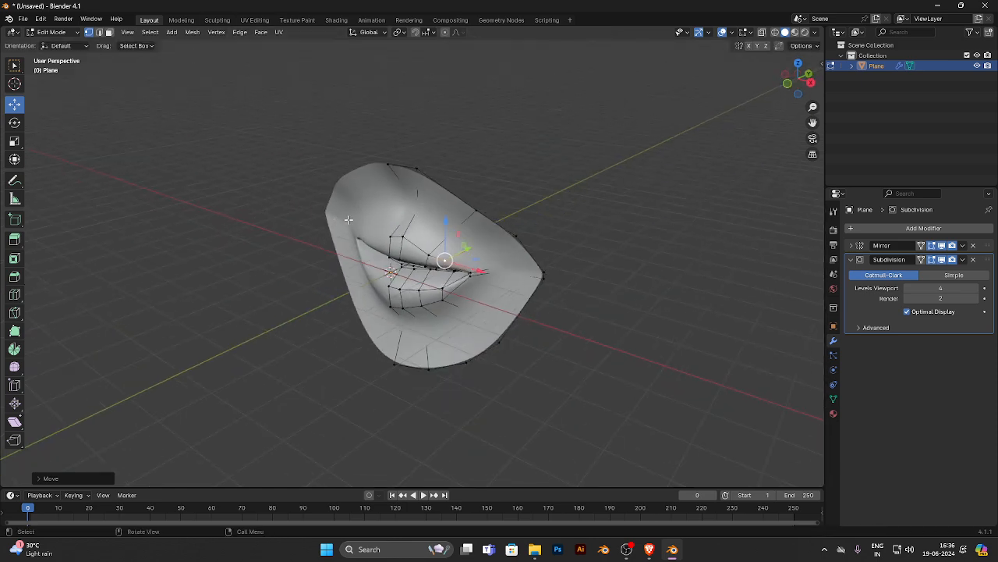
{"action": "middle_click_drag", "start_coordinate": [349, 220], "coordinate": [451, 263]}
{"action": "scroll", "coordinate": [463, 228], "scroll_direction": "up", "scroll_amount": 5}
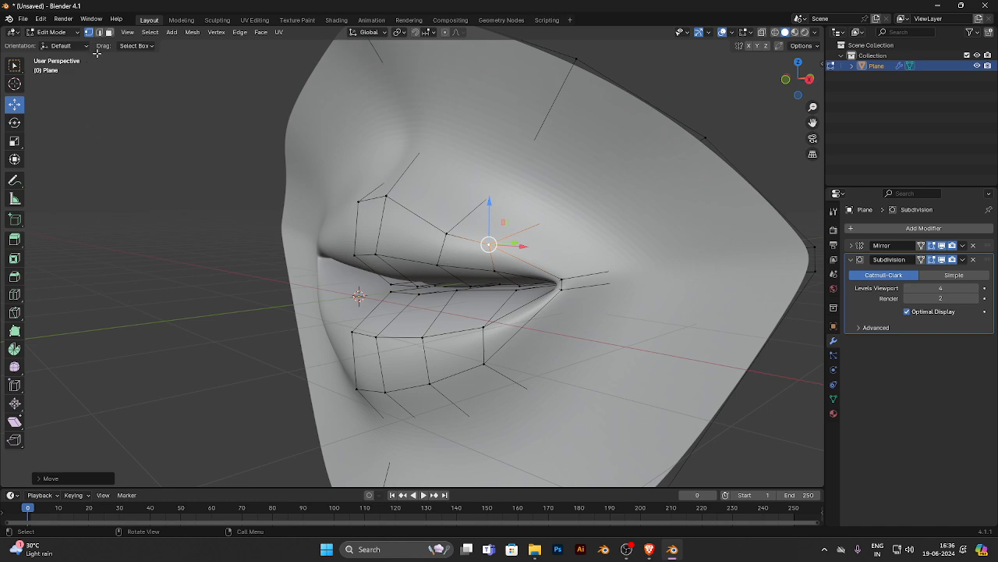
{"action": "left_click", "coordinate": [102, 34]}
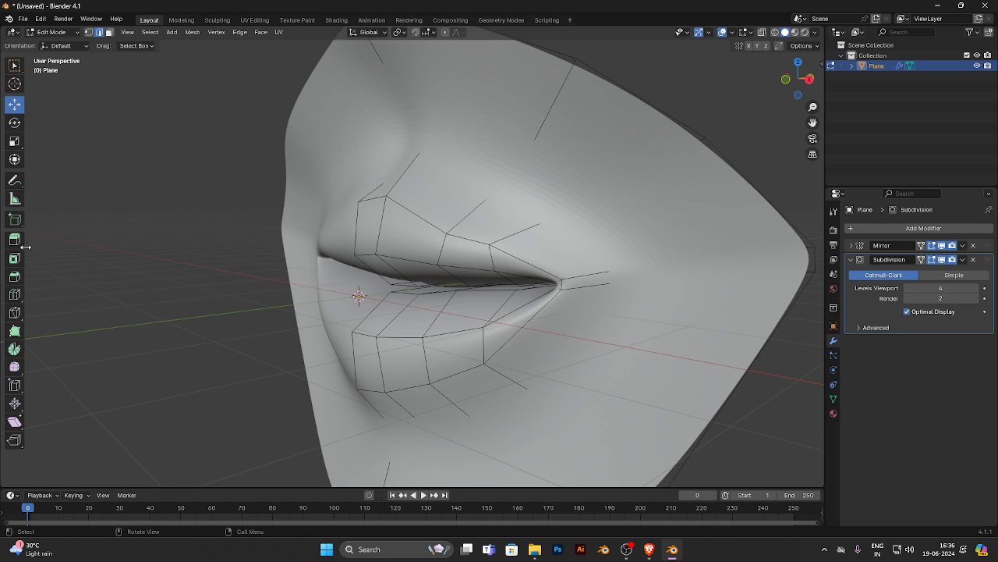
{"action": "left_click", "coordinate": [14, 295]}
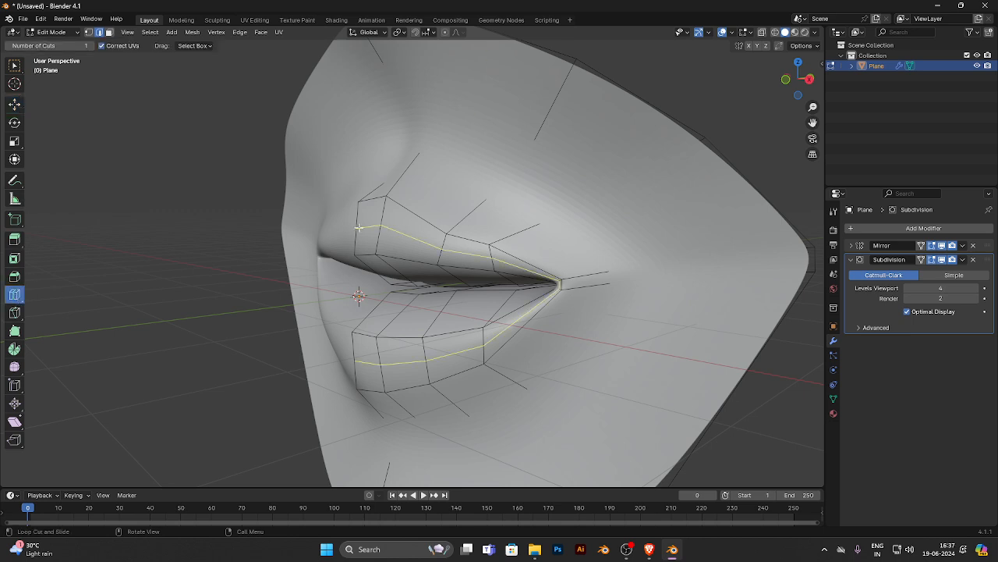
{"action": "left_click_drag", "start_coordinate": [359, 227], "coordinate": [364, 205]}
{"action": "middle_click_drag", "start_coordinate": [363, 205], "coordinate": [463, 226]}
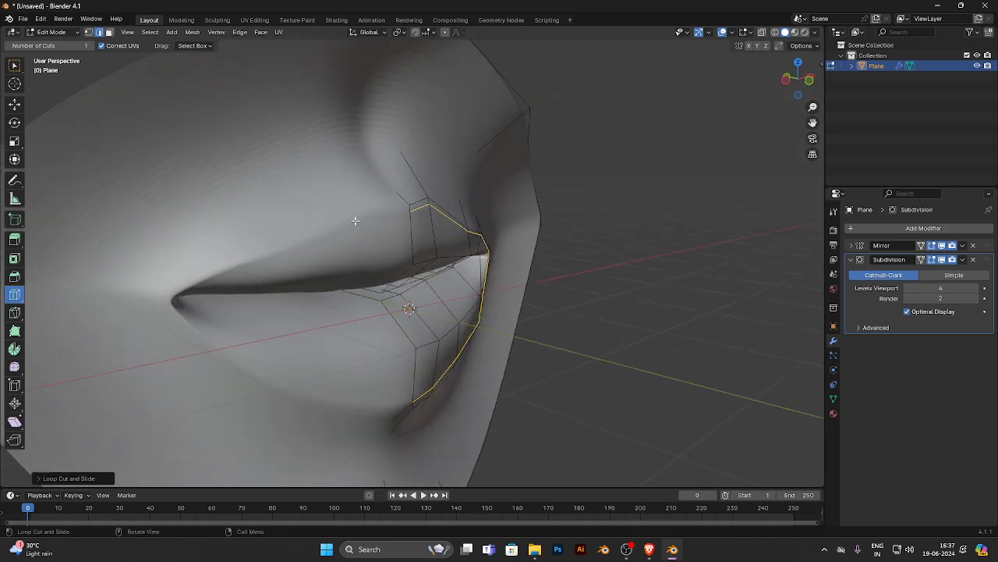
- Return to Object Mode and examine the shape of the lips from several angles
{"action": "key", "text": "Tab"}
{"action": "scroll", "coordinate": [706, 243], "scroll_direction": "down", "scroll_amount": 5}
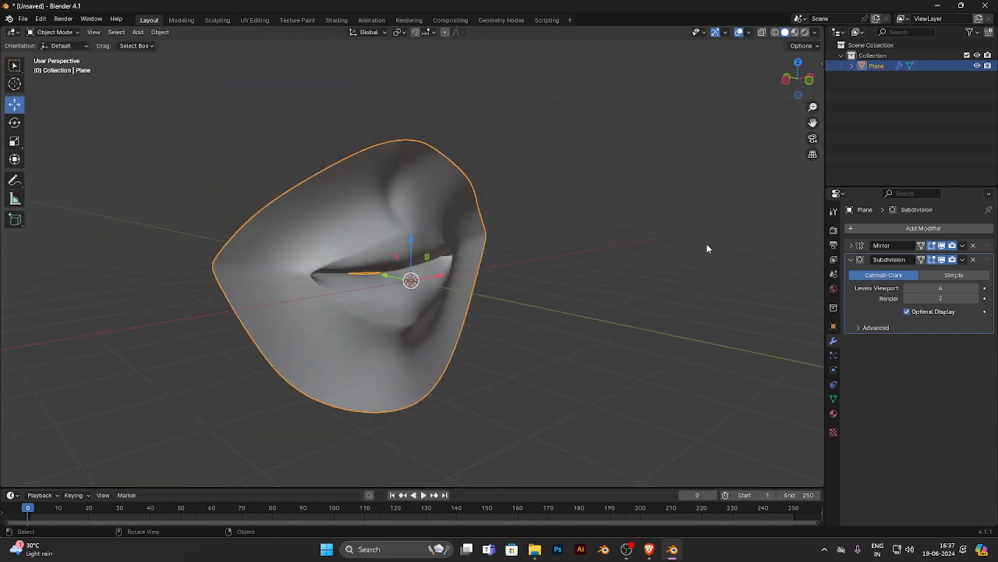
{"action": "middle_click_drag", "start_coordinate": [707, 243], "coordinate": [634, 243]}
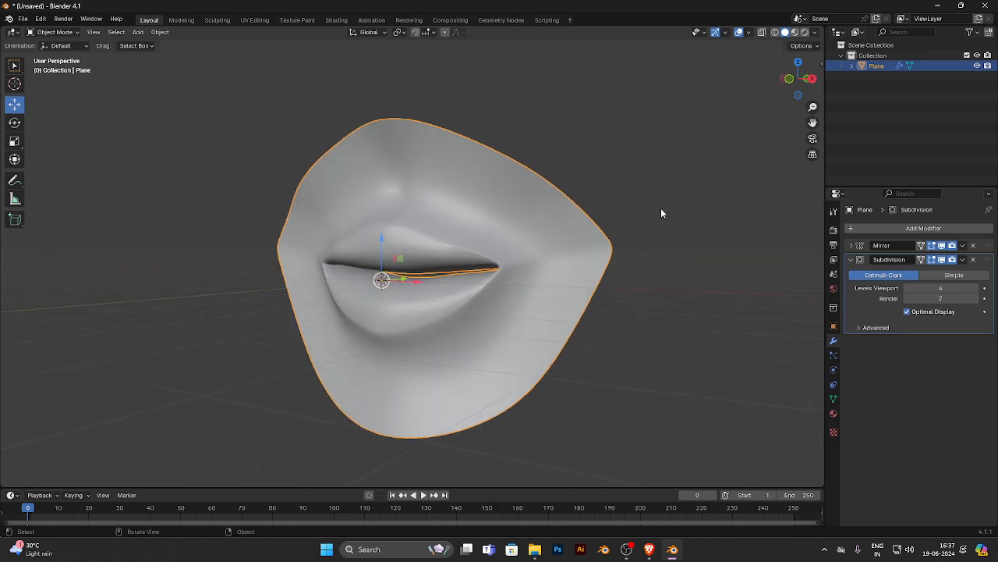
{"action": "left_click", "coordinate": [661, 210]}
{"action": "middle_click_drag", "start_coordinate": [495, 261], "coordinate": [529, 269]}
{"action": "scroll", "coordinate": [496, 264], "scroll_direction": "down", "scroll_amount": 5}
{"action": "left_click", "coordinate": [453, 270]}
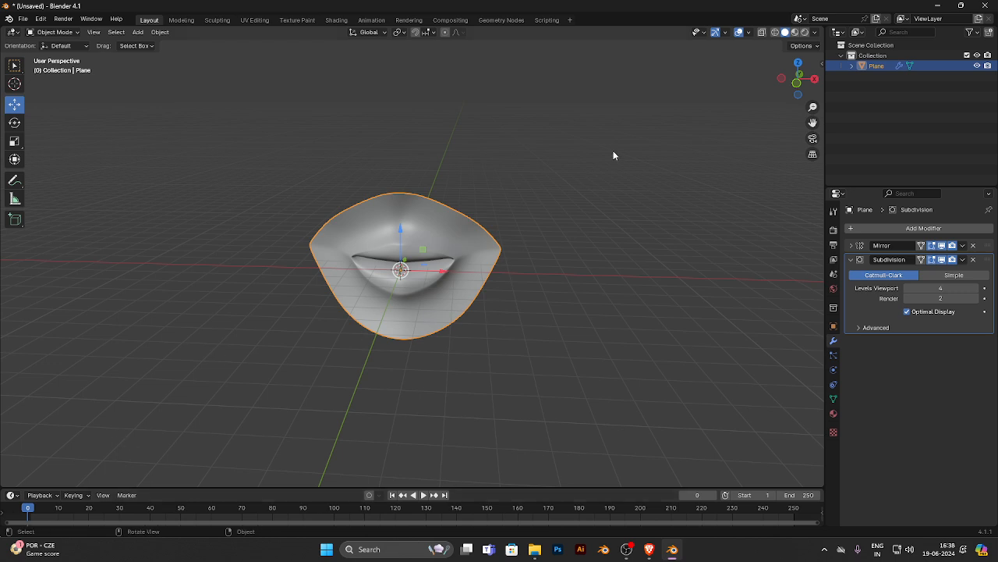
- Switch to wireframe shading and, from the front view, raise the lips object along Z above the world origin
{"action": "left_click", "coordinate": [775, 32]}
{"action": "left_click", "coordinate": [547, 338]}
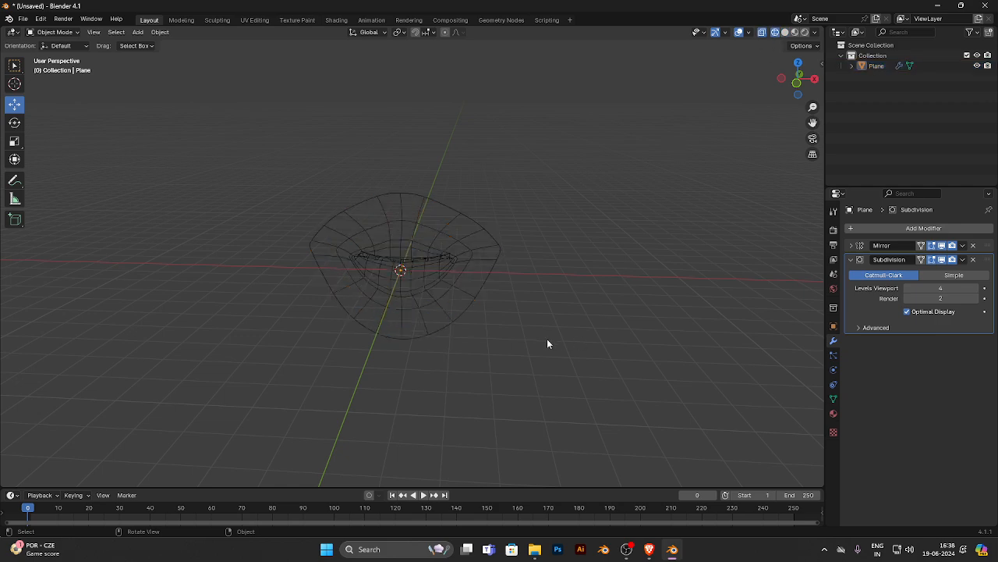
{"action": "mouse_move", "coordinate": [547, 338]}
{"action": "middle_mouse_down"}
{"action": "mouse_move", "coordinate": [632, 327]}
{"action": "mouse_move", "coordinate": [541, 310]}
{"action": "mouse_move", "coordinate": [419, 309]}
{"action": "mouse_move", "coordinate": [554, 321]}
{"action": "middle_mouse_up"}
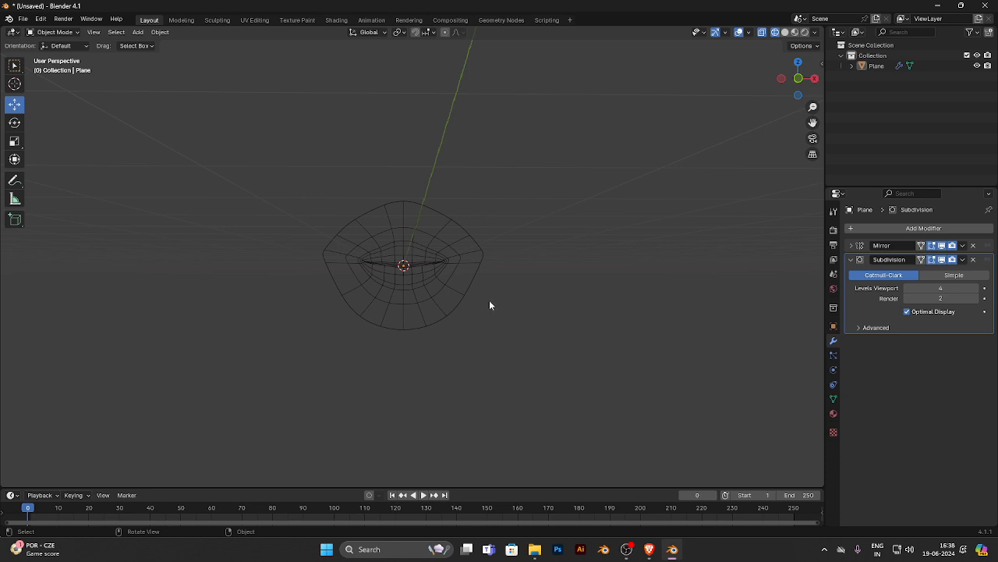
{"action": "left_click_drag", "start_coordinate": [565, 122], "coordinate": [399, 350]}
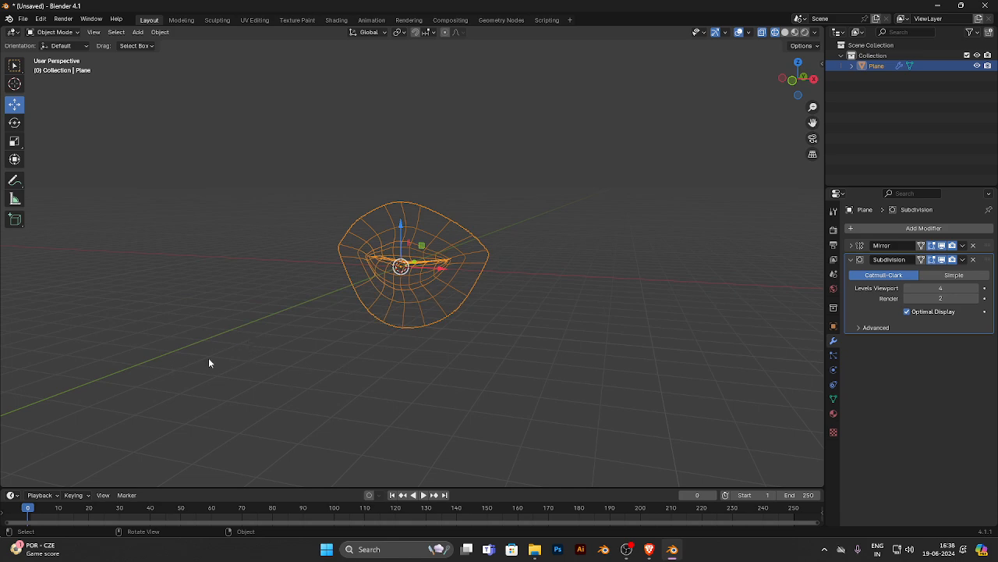
{"action": "middle_click_drag", "start_coordinate": [208, 363], "coordinate": [299, 361], "text": "alt"}
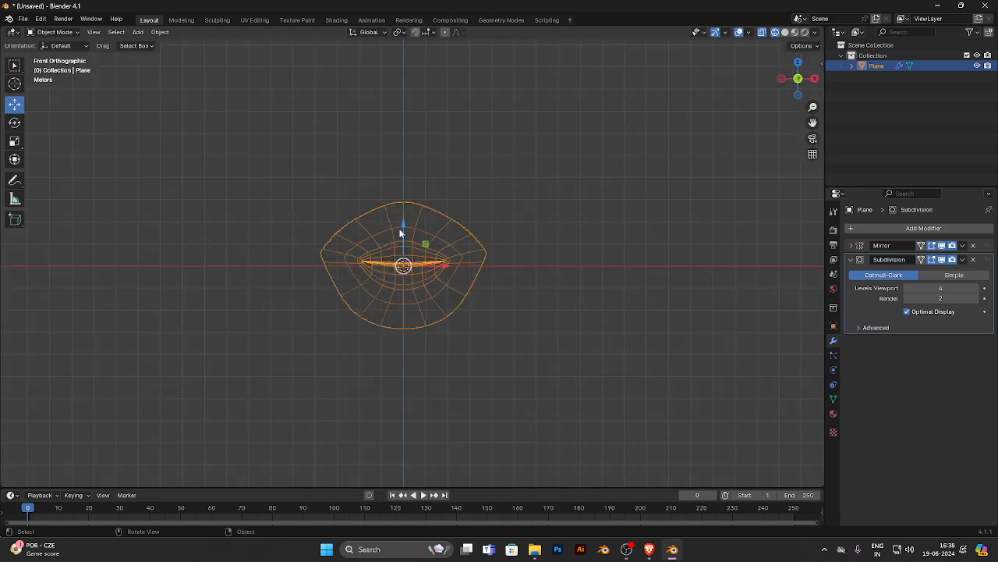
{"action": "left_click_drag", "start_coordinate": [403, 225], "coordinate": [421, 161]}
{"action": "left_click", "coordinate": [576, 164]}
{"action": "middle_click_drag", "start_coordinate": [578, 165], "coordinate": [507, 200]}
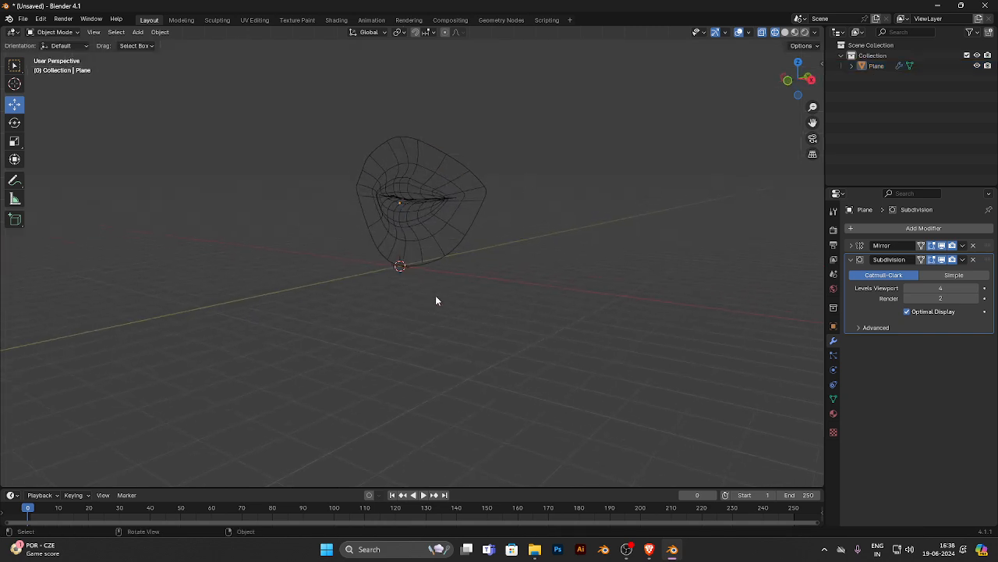
- Enter Edit Mode on the lips and activate the Move tool
{"action": "key", "text": "a"}
{"action": "key", "text": "Tab"}
{"action": "scroll", "coordinate": [392, 299], "scroll_direction": "up", "scroll_amount": 5}
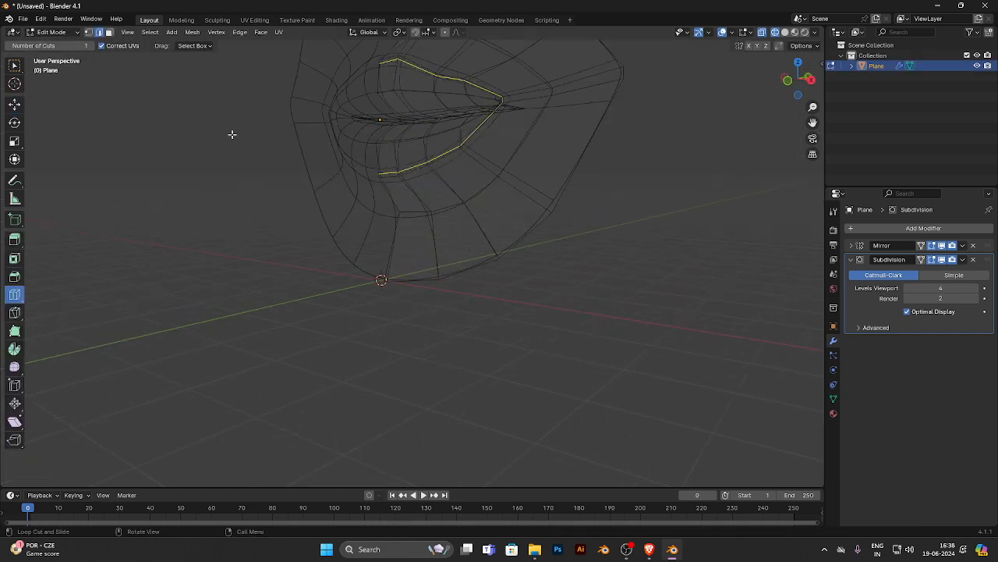
{"action": "left_click", "coordinate": [14, 104]}
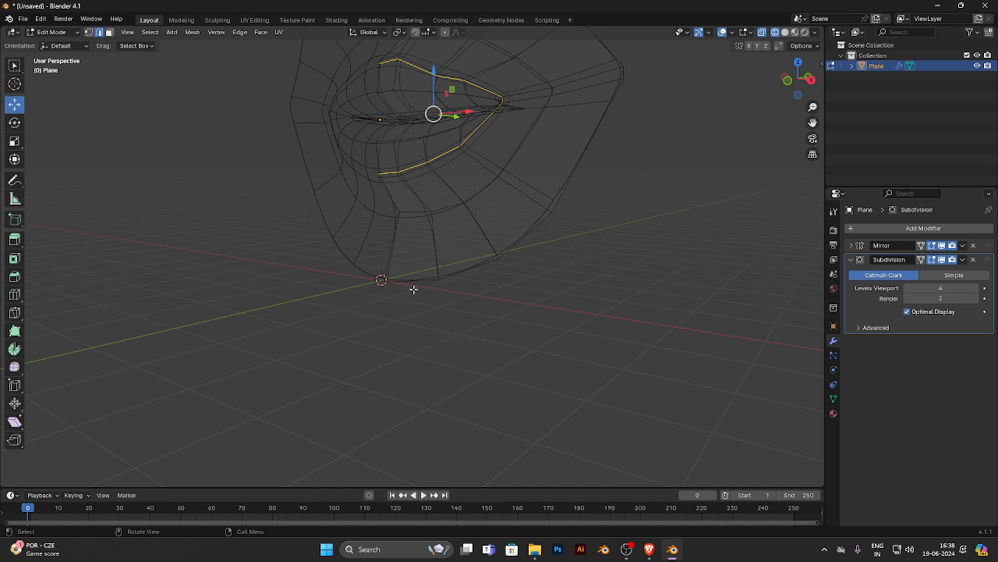
{"action": "left_click", "coordinate": [412, 284]}
{"action": "left_click", "coordinate": [471, 270], "text": "ctrl"}
{"action": "left_click", "coordinate": [390, 269], "text": "ctrl"}
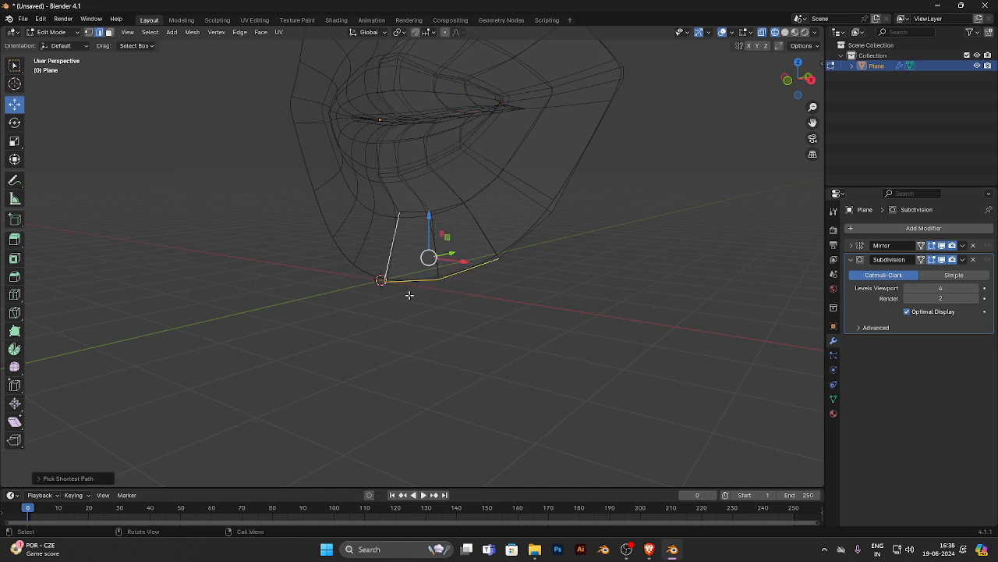
{"action": "left_click", "coordinate": [452, 314]}
- Select the chain of lower border edges from the centre outward and, from the right view, move it slightly down and forward
{"action": "left_click", "coordinate": [407, 282]}
{"action": "left_click", "coordinate": [462, 277], "text": "ctrl"}
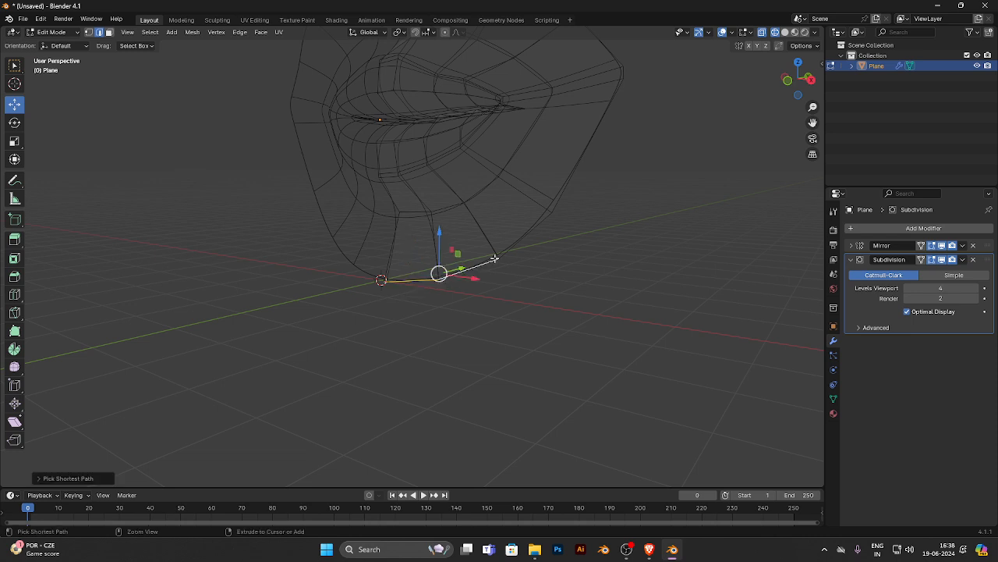
{"action": "left_click", "coordinate": [511, 245], "text": "ctrl"}
{"action": "middle_click_drag", "start_coordinate": [526, 258], "coordinate": [462, 287], "text": "alt"}
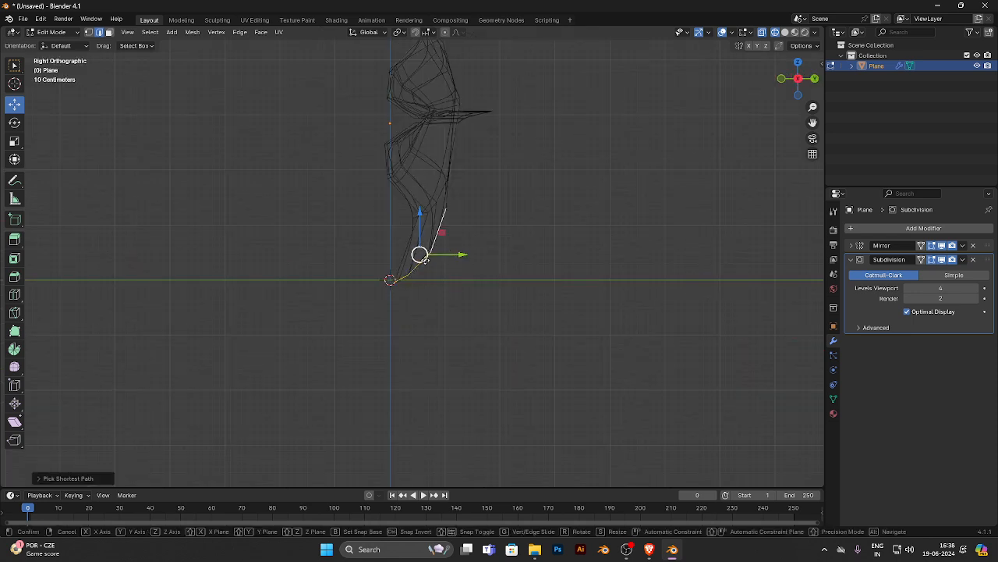
{"action": "mouse_move", "coordinate": [420, 255]}
{"action": "left_mouse_down"}
{"action": "mouse_move", "coordinate": [402, 270]}
{"action": "mouse_move", "coordinate": [414, 266]}
{"action": "left_mouse_up"}
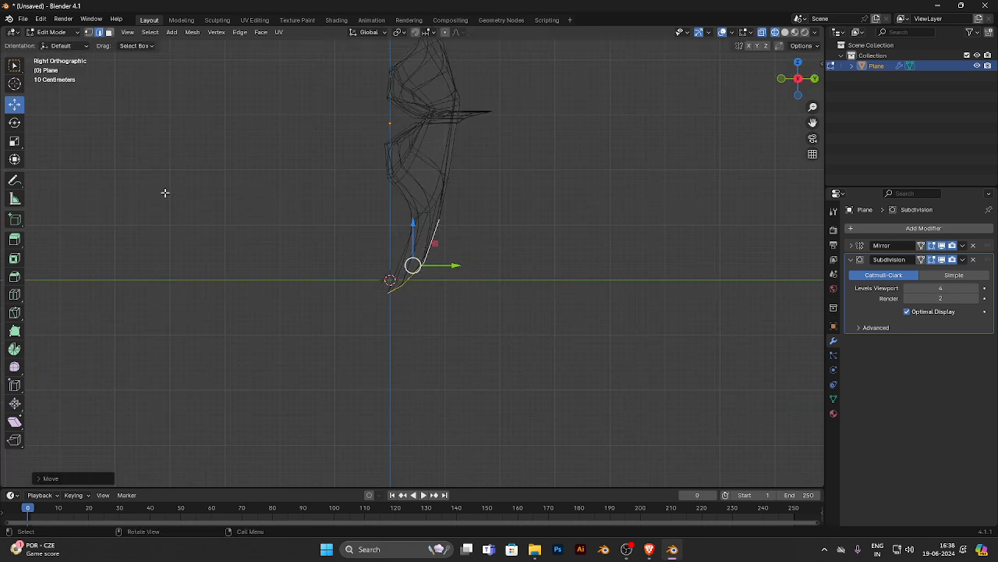
- In vertex select mode, select the outermost vertex of the lower border chain and move it back along Y
{"action": "left_click", "coordinate": [89, 32]}
{"action": "left_click", "coordinate": [441, 219]}
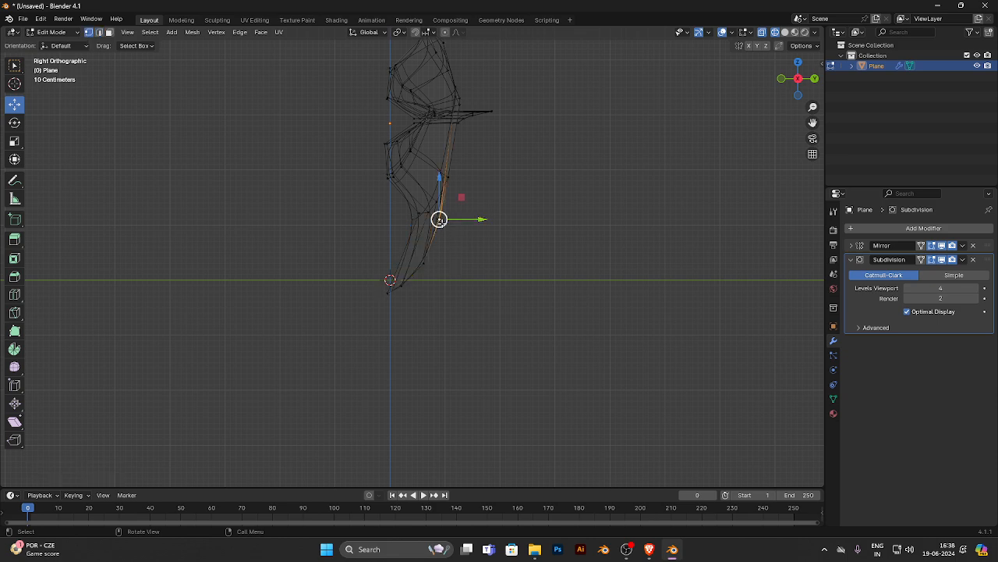
{"action": "left_click_drag", "start_coordinate": [448, 223], "coordinate": [466, 224]}
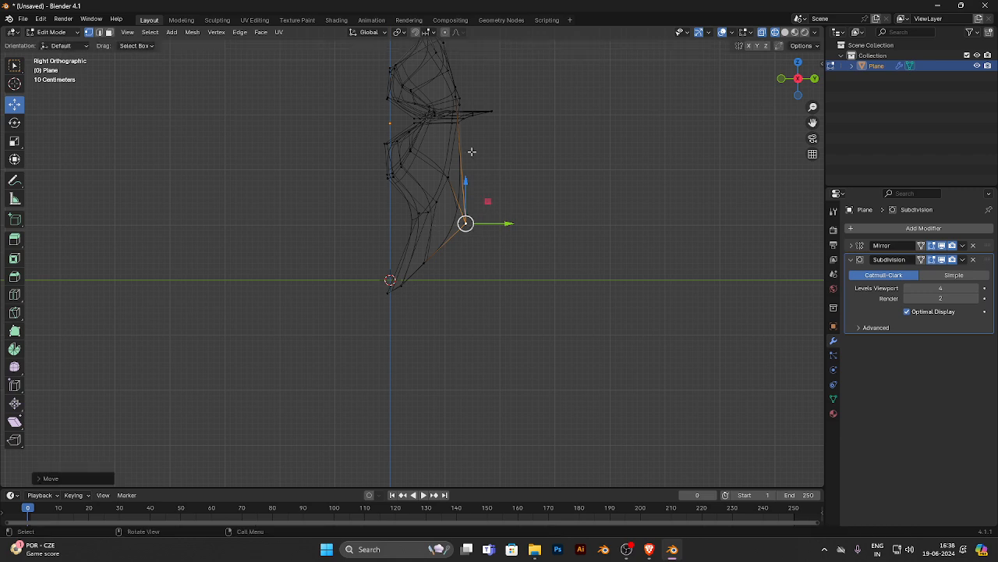
{"action": "middle_click_drag", "start_coordinate": [431, 146], "coordinate": [652, 106]}
{"action": "left_click", "coordinate": [652, 106]}
{"action": "middle_click_drag", "start_coordinate": [669, 167], "coordinate": [589, 183]}
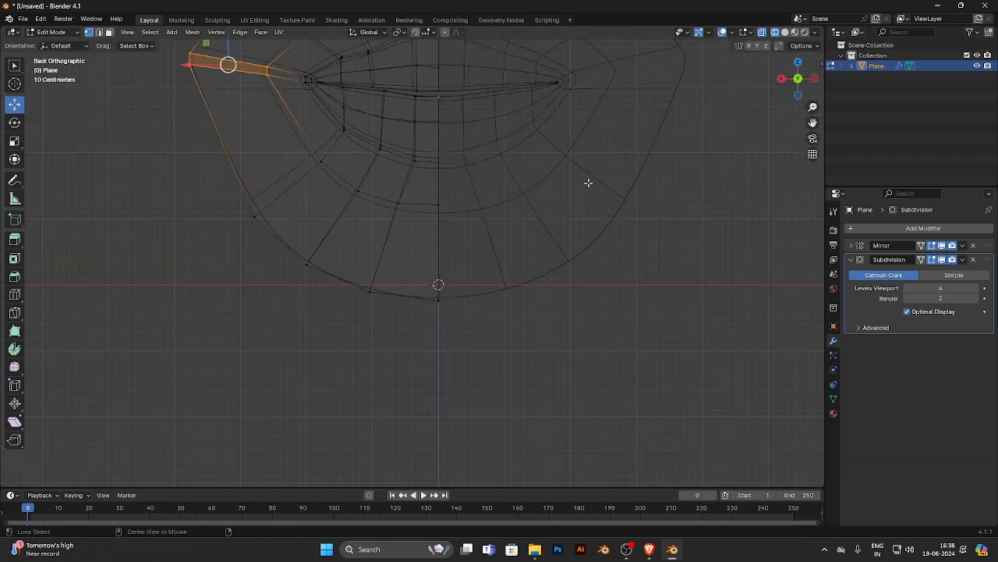
{"action": "middle_click_drag", "start_coordinate": [285, 185], "coordinate": [535, 205]}
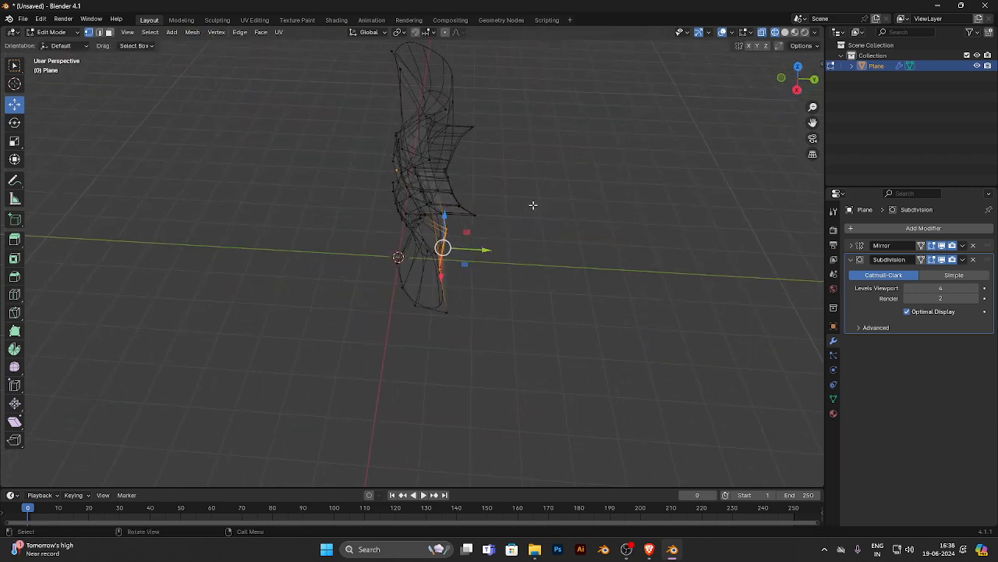
{"action": "left_click", "coordinate": [524, 240]}
{"action": "middle_click_drag", "start_coordinate": [524, 240], "coordinate": [232, 187]}
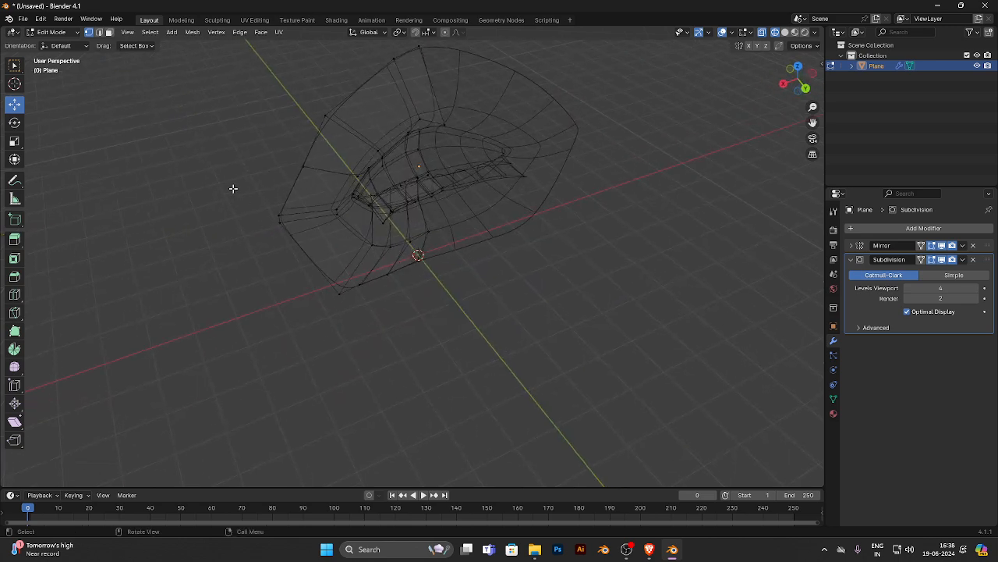
- Select the lower vertex at the side corner of the outer border and move it slightly inward
{"action": "left_click", "coordinate": [279, 219]}
{"action": "left_click_drag", "start_coordinate": [250, 225], "coordinate": [268, 220]}
{"action": "middle_click_drag", "start_coordinate": [362, 295], "coordinate": [419, 317]}
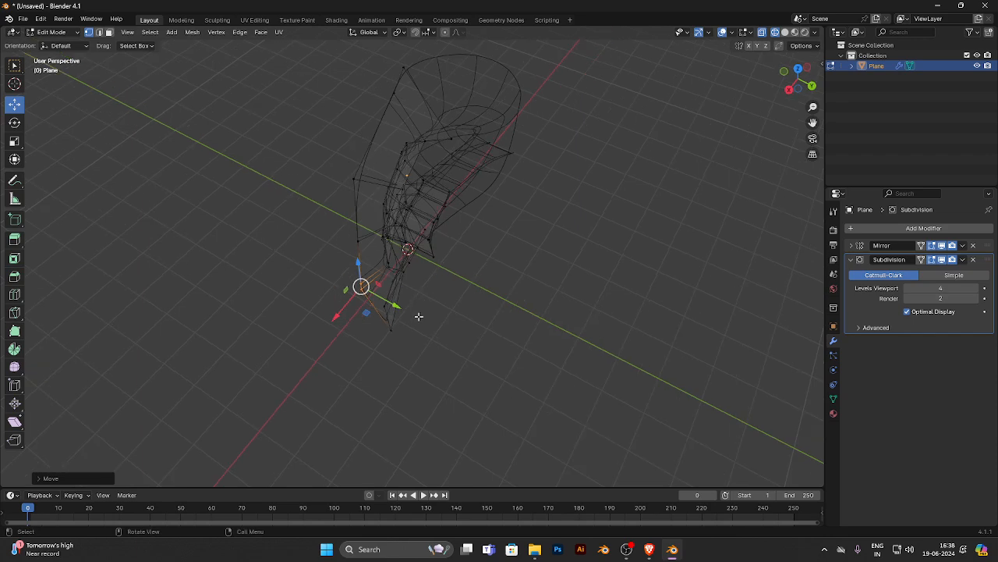
- Move two side vertices of the outer border, at the corner and just above it, back along Y
{"action": "left_click_drag", "start_coordinate": [383, 299], "coordinate": [408, 313]}
{"action": "left_click", "coordinate": [354, 240]}
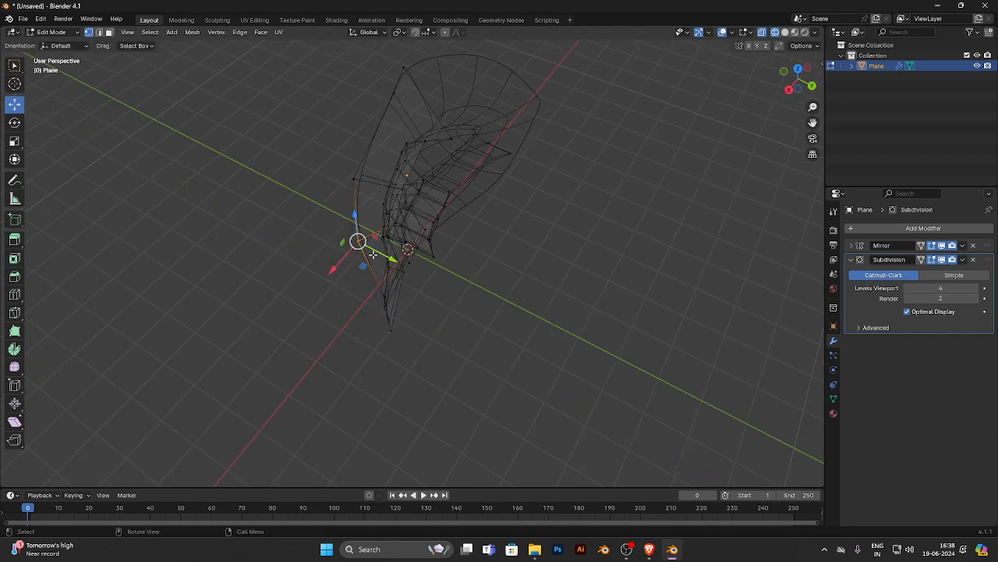
{"action": "left_click_drag", "start_coordinate": [376, 252], "coordinate": [385, 257]}
- In edge select mode, select the lower border chain from the centre outward and extrude it down and slightly back from the right view
{"action": "middle_click_drag", "start_coordinate": [364, 303], "coordinate": [486, 304]}
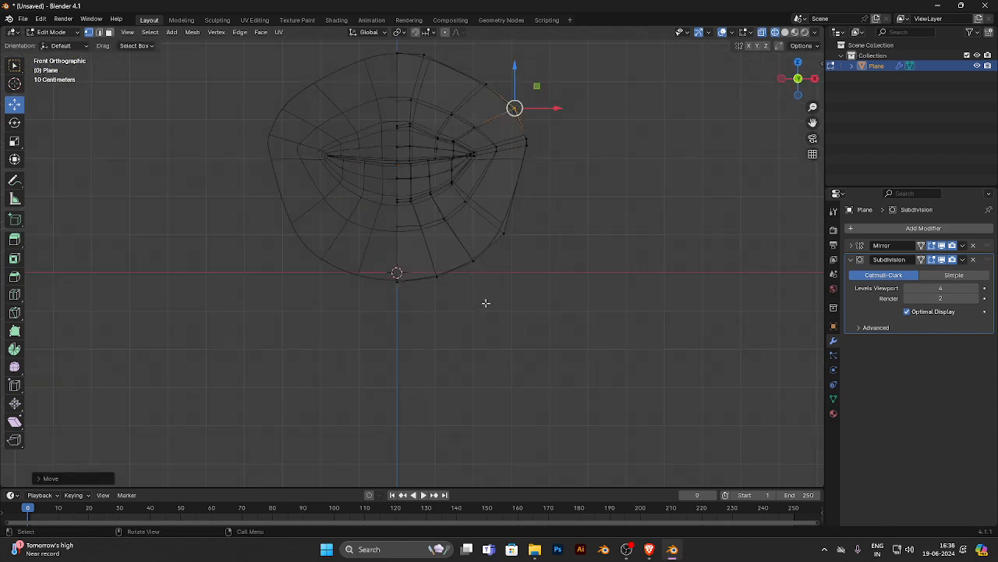
{"action": "left_click_drag", "start_coordinate": [539, 335], "coordinate": [445, 325]}
{"action": "left_click", "coordinate": [99, 32]}
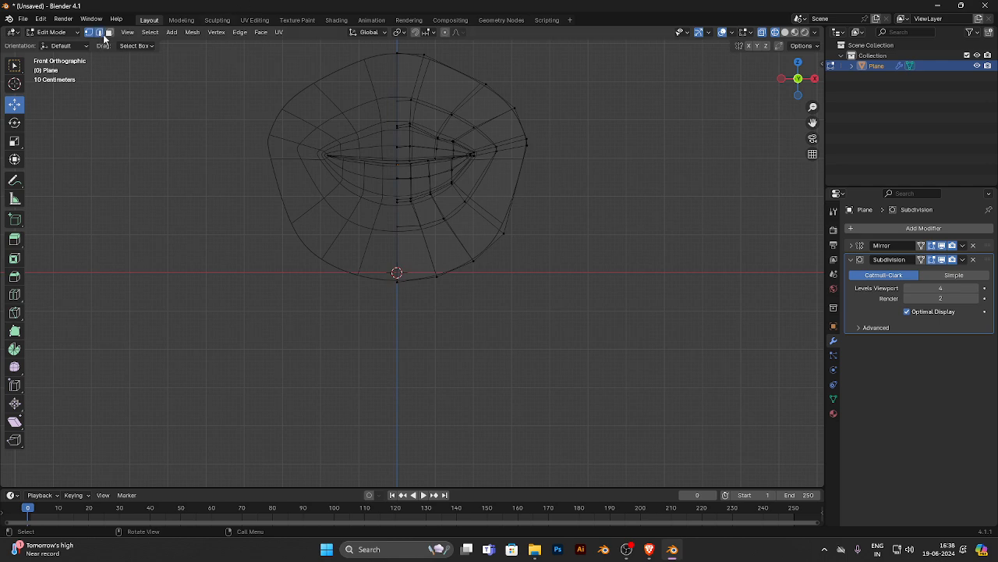
{"action": "left_click", "coordinate": [427, 279]}
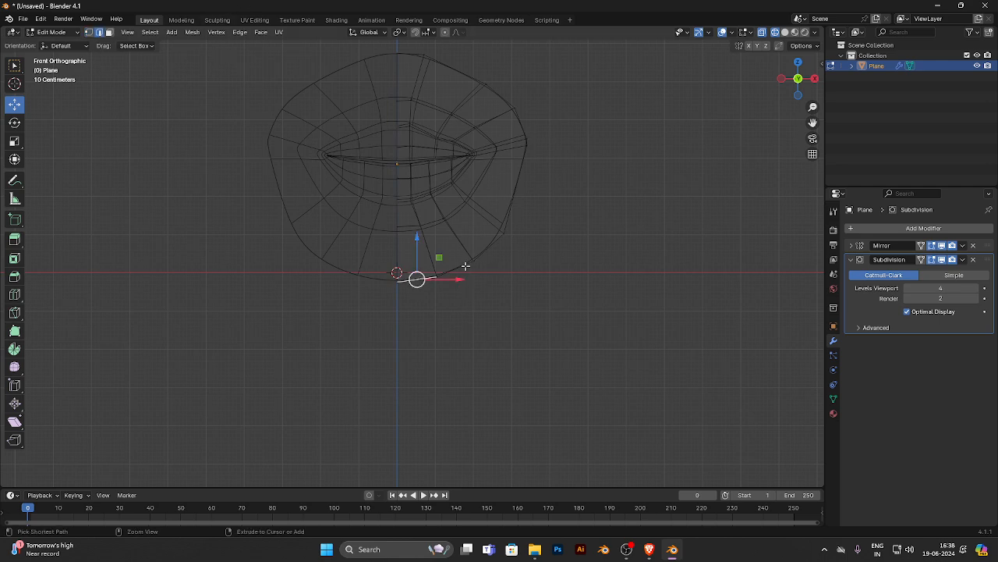
{"action": "left_click", "coordinate": [467, 266], "text": "ctrl"}
{"action": "left_click", "coordinate": [484, 252], "text": "ctrl"}
{"action": "middle_click_drag", "start_coordinate": [536, 271], "coordinate": [441, 281], "text": "alt"}
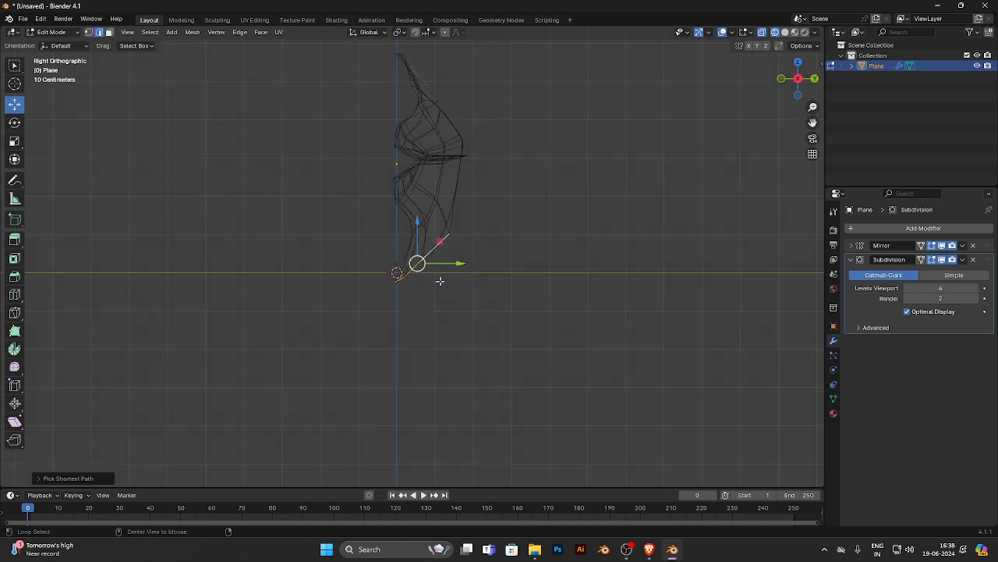
{"action": "left_click_drag", "start_coordinate": [417, 263], "coordinate": [455, 296]}
- Reselect the extruded lower edge chain and, from the right view, move it slightly up
{"action": "middle_click_drag", "start_coordinate": [410, 350], "coordinate": [383, 335]}
{"action": "left_click", "coordinate": [418, 329]}
{"action": "left_click", "coordinate": [462, 320], "text": "ctrl"}
{"action": "middle_click_drag", "start_coordinate": [463, 320], "coordinate": [475, 338]}
{"action": "key", "text": "KP_3"}
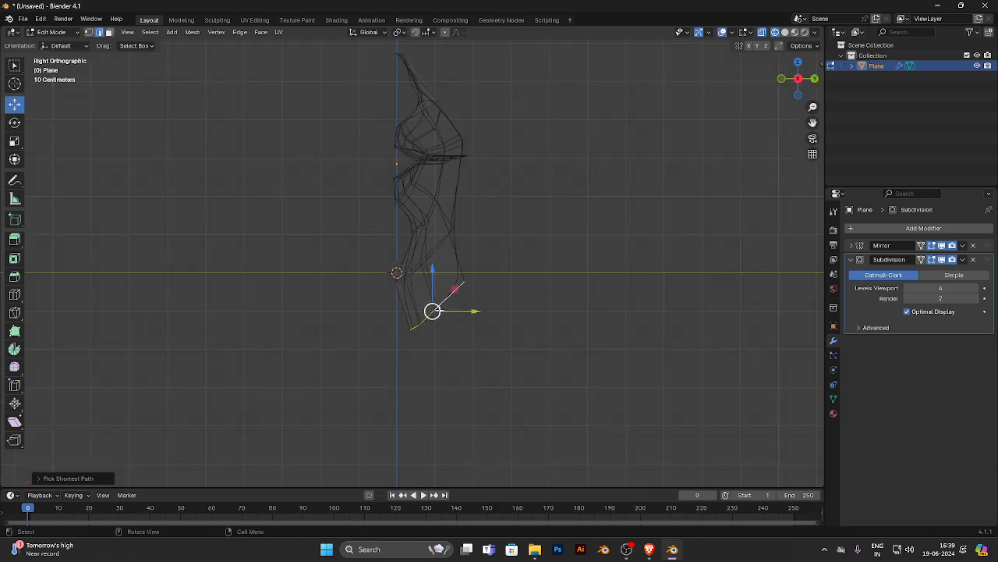
{"action": "key", "text": "g"}
{"action": "left_click", "coordinate": [456, 290]}
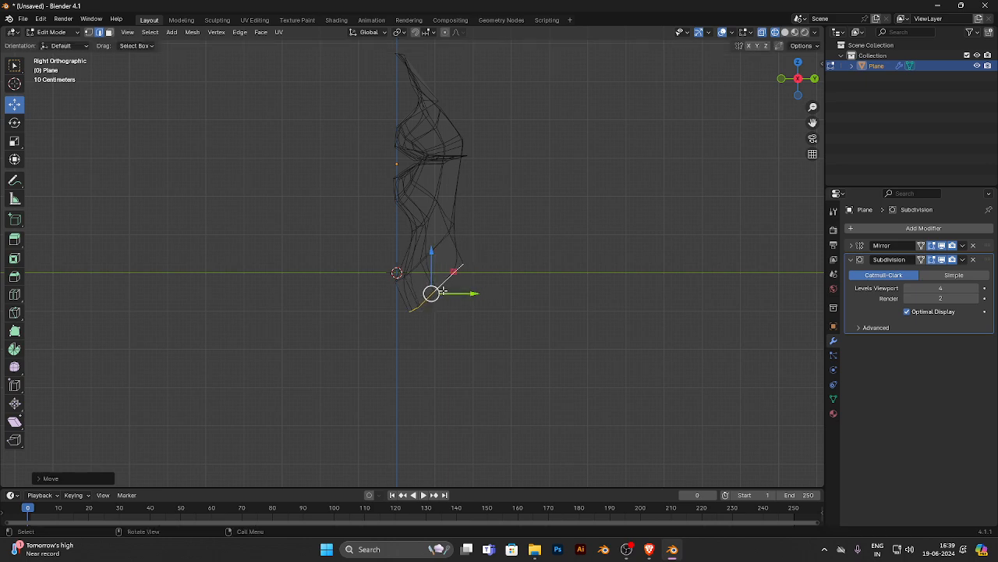
- Extrude the lower edge chain about 1.35 m back along Y and rotate the new edges closer to vertical
{"action": "key", "text": "g"}
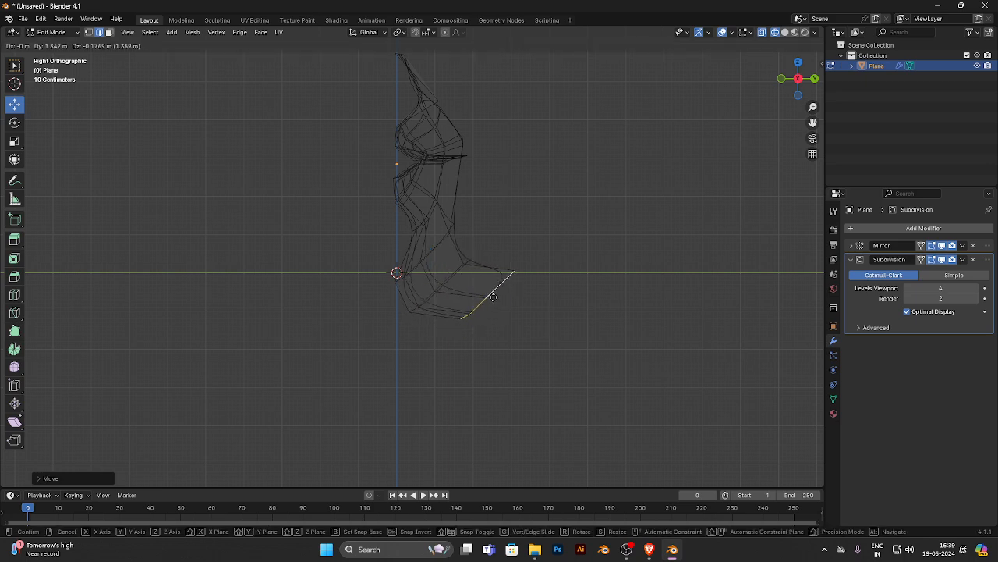
{"action": "left_click", "coordinate": [495, 297]}
{"action": "left_click", "coordinate": [14, 123]}
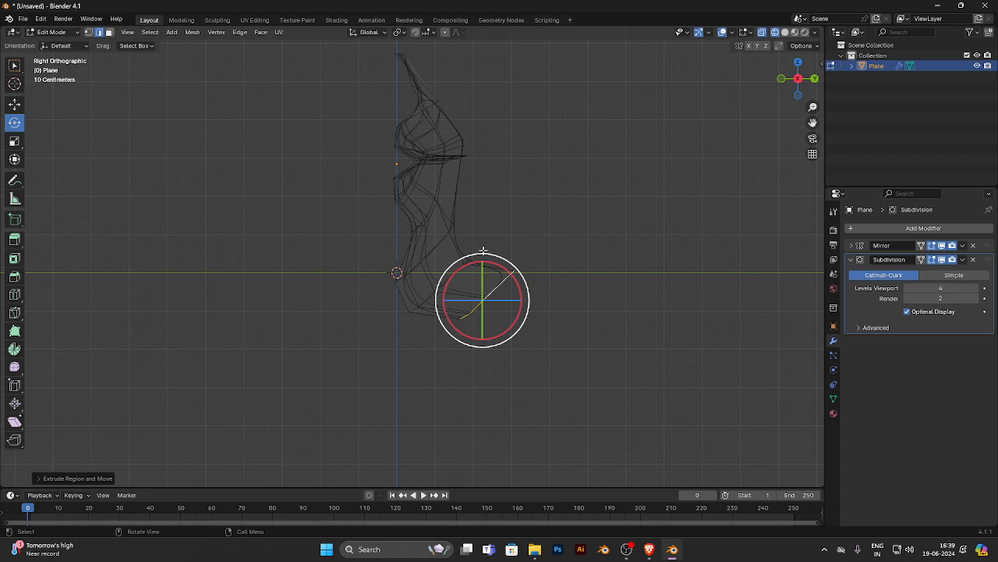
{"action": "left_click_drag", "start_coordinate": [487, 265], "coordinate": [481, 252]}
- Extrude the chain again just over 2 m back for the chin's underside, and about 2.5 m down for the neck
{"action": "left_click", "coordinate": [14, 104]}
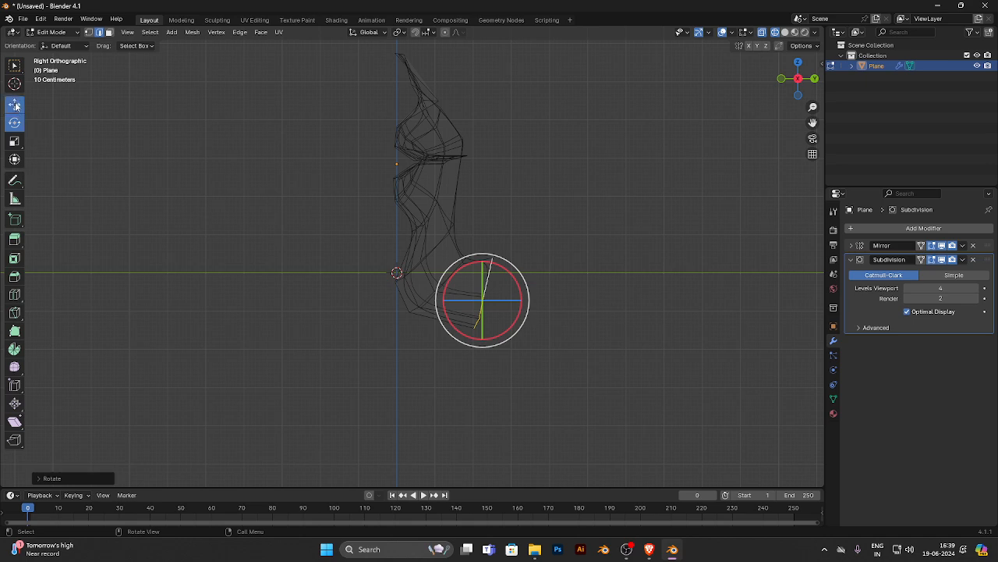
{"action": "left_click_drag", "start_coordinate": [479, 296], "coordinate": [607, 309]}
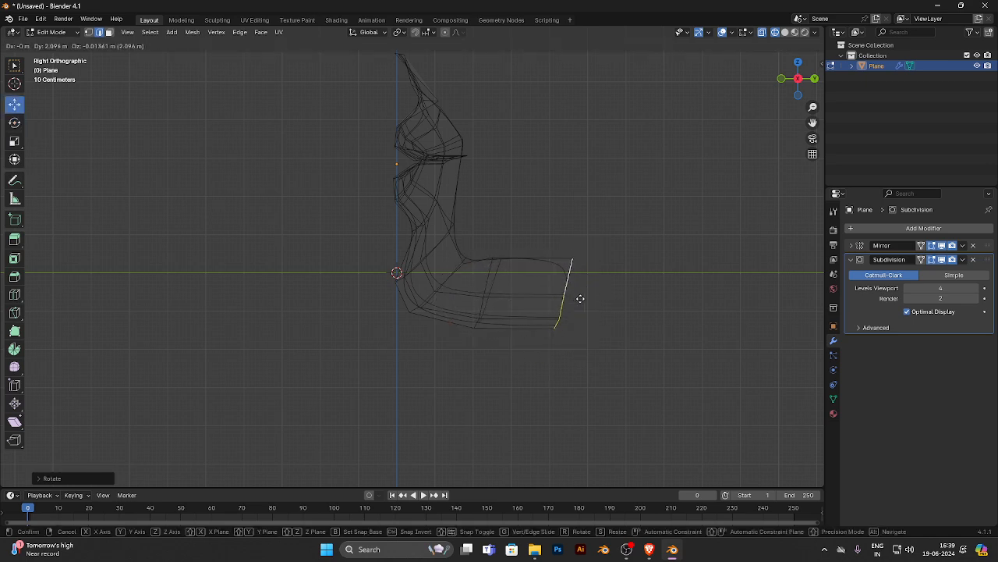
{"action": "left_click", "coordinate": [583, 299]}
{"action": "key", "text": "e"}
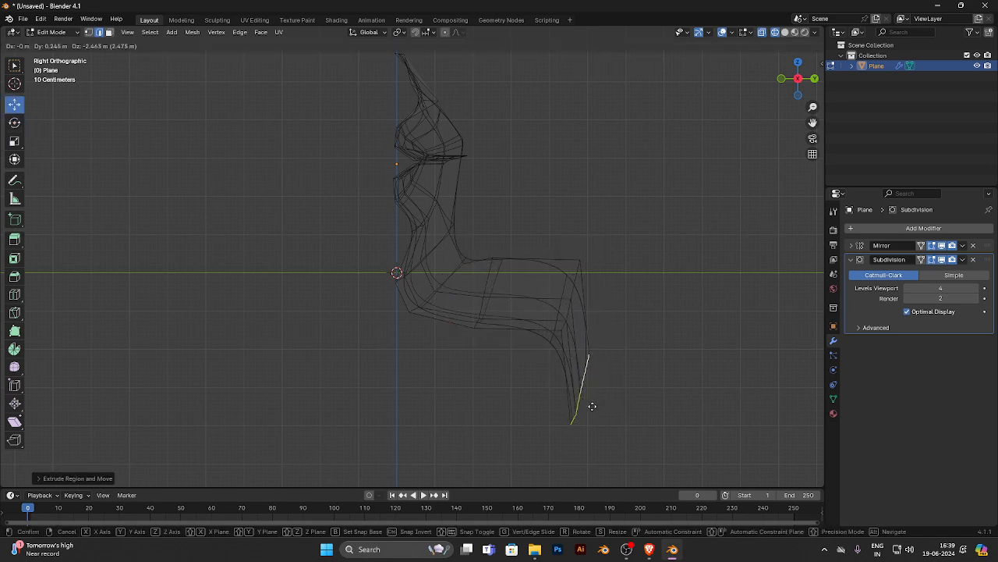
{"action": "left_click", "coordinate": [607, 404]}
- Switch the viewport to solid shading and check the extruded chin and neck from several angles
{"action": "middle_click_drag", "start_coordinate": [317, 393], "coordinate": [465, 318]}
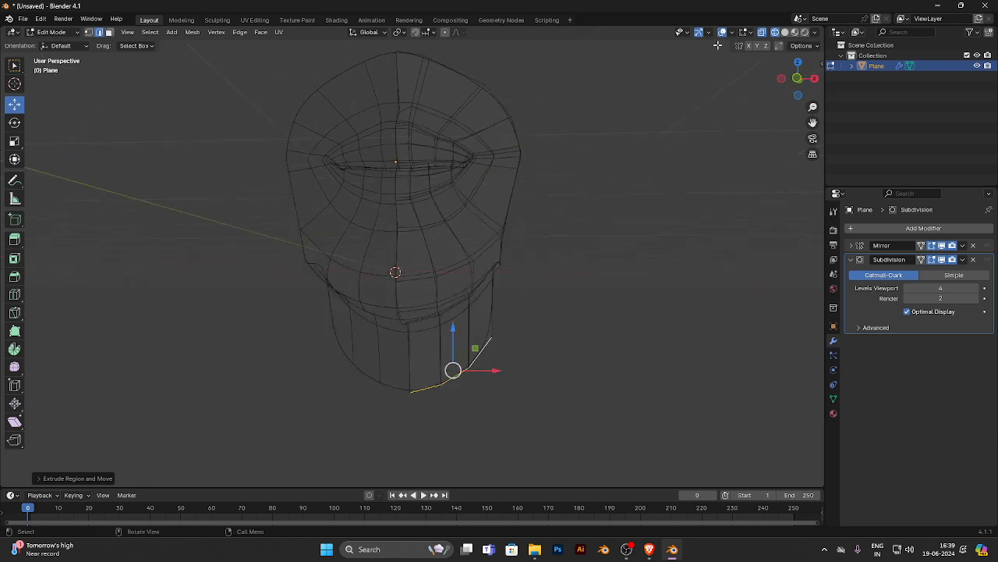
{"action": "left_click", "coordinate": [786, 33]}
{"action": "mouse_move", "coordinate": [477, 213]}
{"action": "middle_mouse_down"}
{"action": "mouse_move", "coordinate": [508, 225]}
{"action": "mouse_move", "coordinate": [493, 226]}
{"action": "middle_mouse_up"}
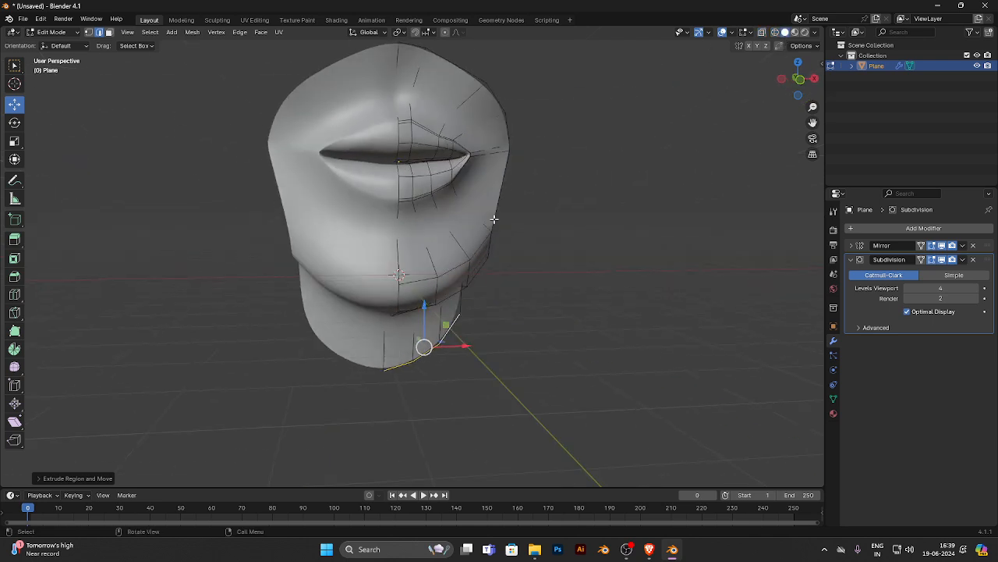
{"action": "middle_click_drag", "start_coordinate": [451, 330], "coordinate": [424, 330]}
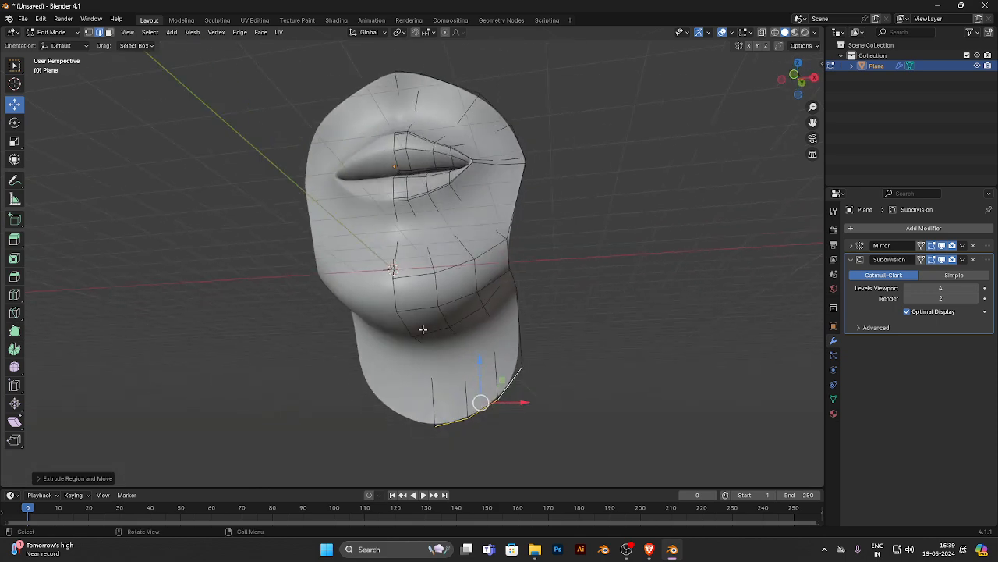
{"action": "left_click_drag", "start_coordinate": [479, 368], "coordinate": [529, 426]}
{"action": "middle_click_drag", "start_coordinate": [530, 426], "coordinate": [553, 341]}
{"action": "scroll", "coordinate": [420, 294], "scroll_direction": "down", "scroll_amount": 3}
{"action": "middle_click_drag", "start_coordinate": [420, 295], "coordinate": [464, 296]}
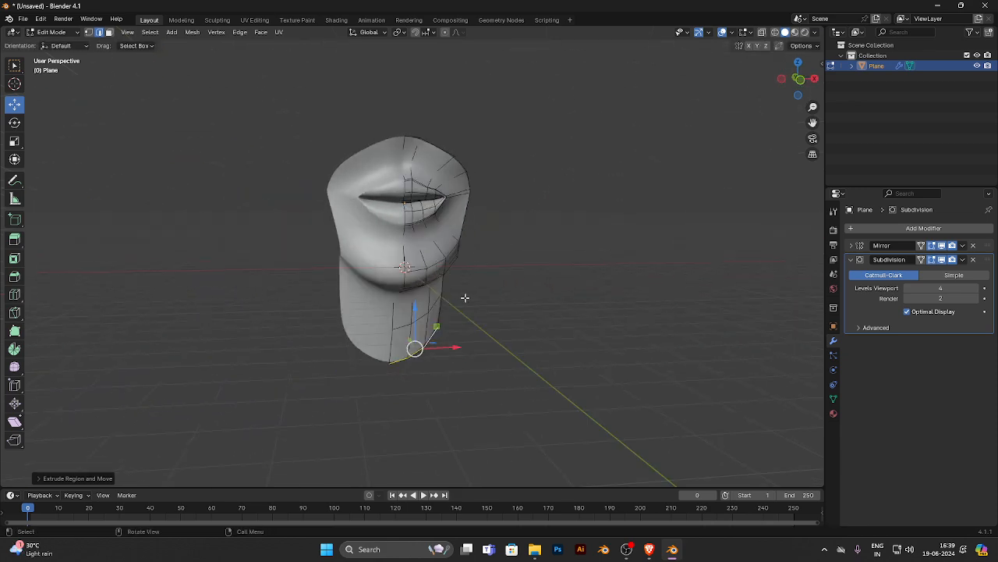
- Examine the mouth, chin and neck in Object Mode from the front and from below
{"action": "key", "text": "Tab"}
{"action": "left_click", "coordinate": [557, 266]}
{"action": "middle_click_drag", "start_coordinate": [558, 267], "coordinate": [546, 266]}
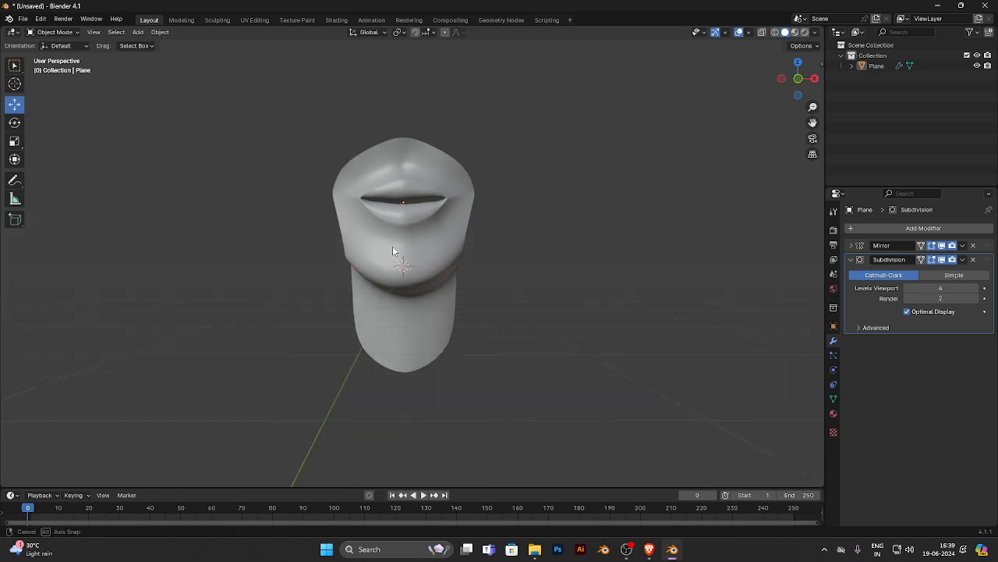
{"action": "middle_click_drag", "start_coordinate": [397, 256], "coordinate": [410, 232]}
{"action": "left_click", "coordinate": [410, 232]}
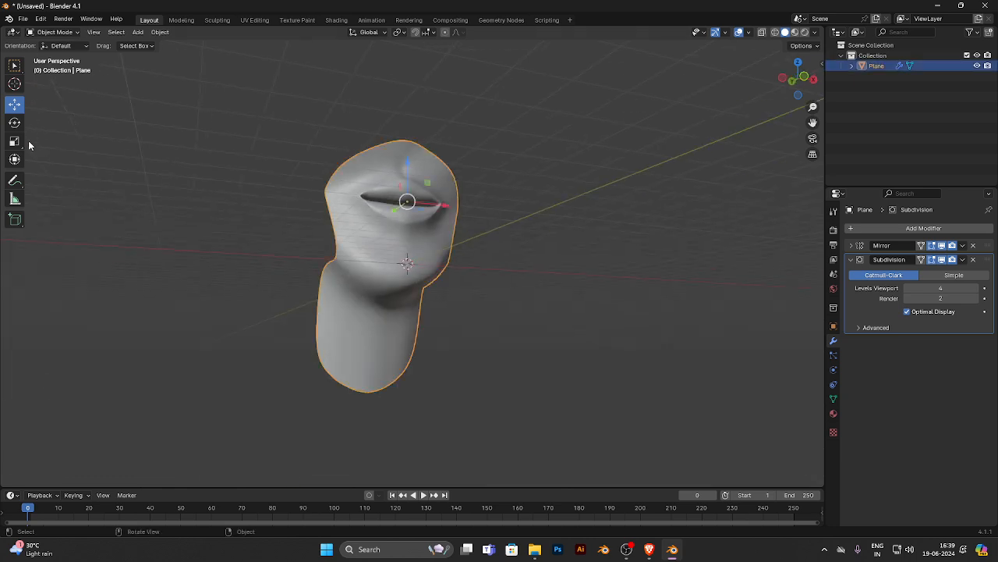
- Return to Edit Mode with the chin in close view and switch to vertex select mode
{"action": "key", "text": "Tab"}
{"action": "middle_click_drag", "start_coordinate": [455, 286], "coordinate": [422, 289]}
{"action": "scroll", "coordinate": [422, 289], "scroll_direction": "up", "scroll_amount": 5}
{"action": "middle_click_drag", "start_coordinate": [620, 374], "coordinate": [560, 382]}
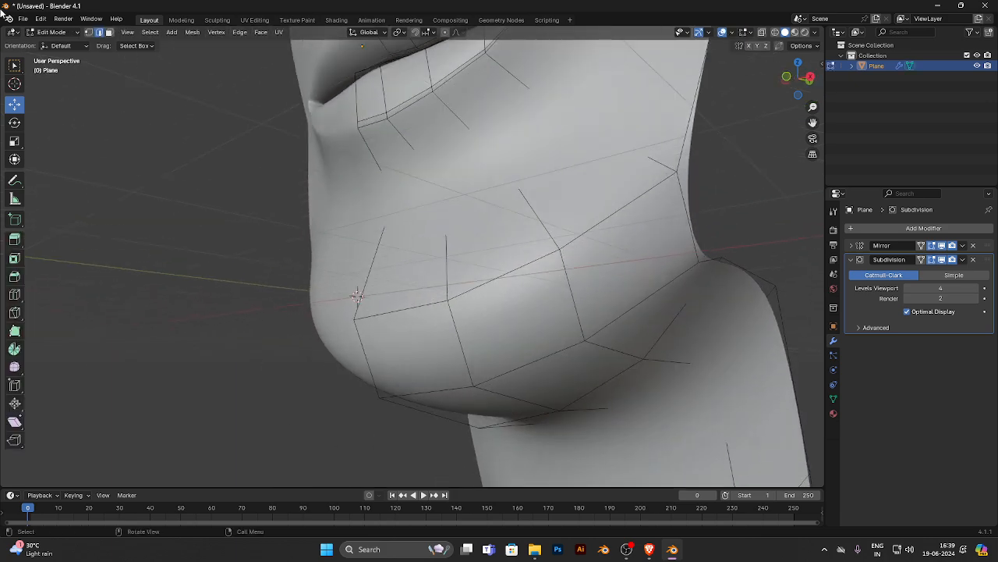
{"action": "left_click", "coordinate": [88, 32]}
- Select the two vertices at the chin's lower centre and, from the left view, move them forward along Y and slightly down
{"action": "middle_click_drag", "start_coordinate": [202, 132], "coordinate": [280, 217]}
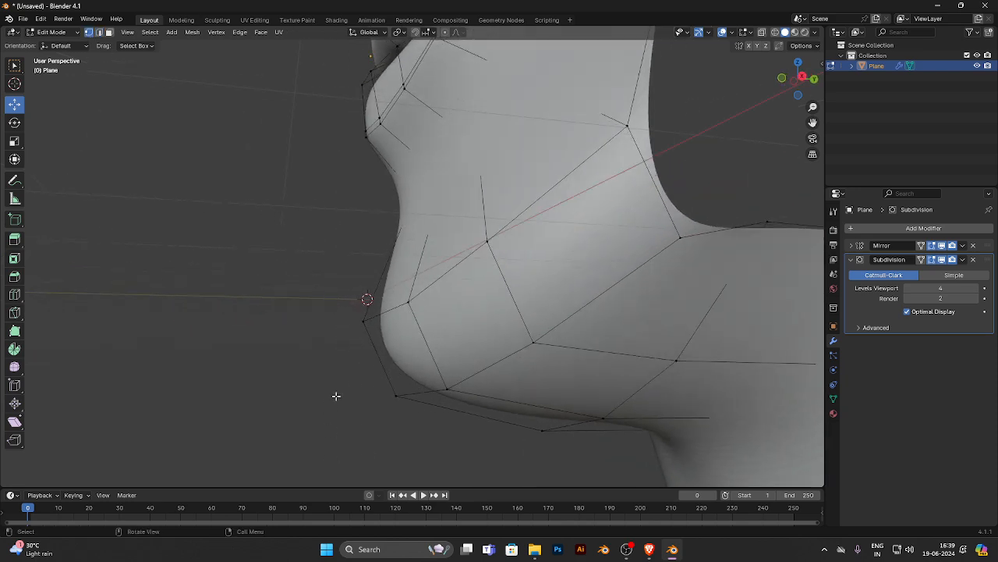
{"action": "left_click", "coordinate": [397, 395]}
{"action": "left_click_drag", "start_coordinate": [459, 368], "coordinate": [345, 444]}
{"action": "middle_click_drag", "start_coordinate": [346, 444], "coordinate": [390, 435]}
{"action": "key", "text": "g"}
{"action": "key", "text": "y"}
{"action": "left_click_drag", "start_coordinate": [413, 419], "coordinate": [413, 419]}
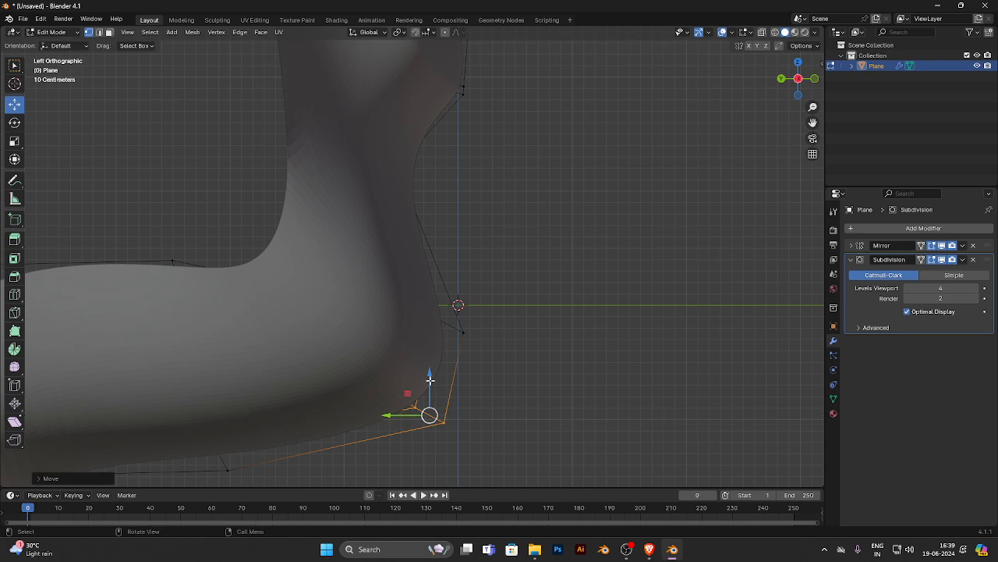
{"action": "left_click_drag", "start_coordinate": [440, 385], "coordinate": [442, 414]}
- Turn off the Subdivision modifier's viewport display and inspect the low-poly mesh in Object Mode
{"action": "scroll", "coordinate": [482, 326], "scroll_direction": "down", "scroll_amount": 6}
{"action": "middle_click_drag", "start_coordinate": [484, 325], "coordinate": [468, 308]}
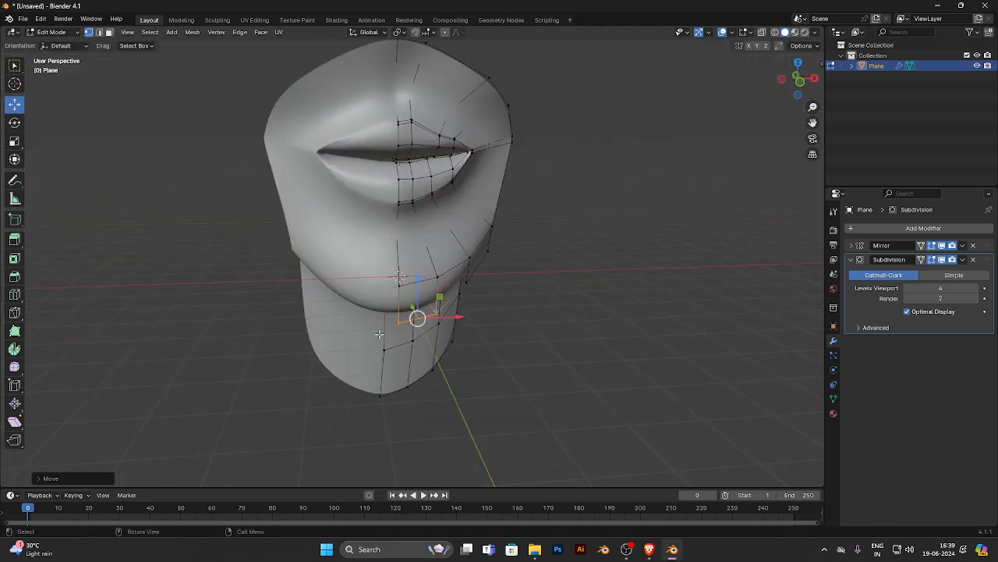
{"action": "left_click", "coordinate": [943, 260]}
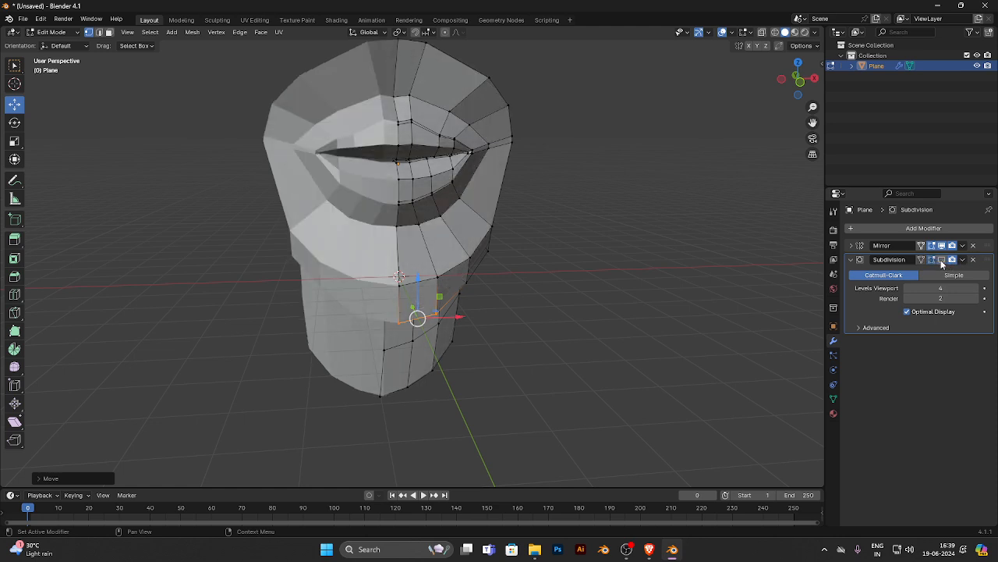
{"action": "key", "text": "Tab"}
{"action": "left_click", "coordinate": [581, 221]}
{"action": "mouse_move", "coordinate": [581, 222]}
{"action": "middle_mouse_down"}
{"action": "mouse_move", "coordinate": [572, 239]}
{"action": "mouse_move", "coordinate": [587, 240]}
{"action": "middle_mouse_up"}
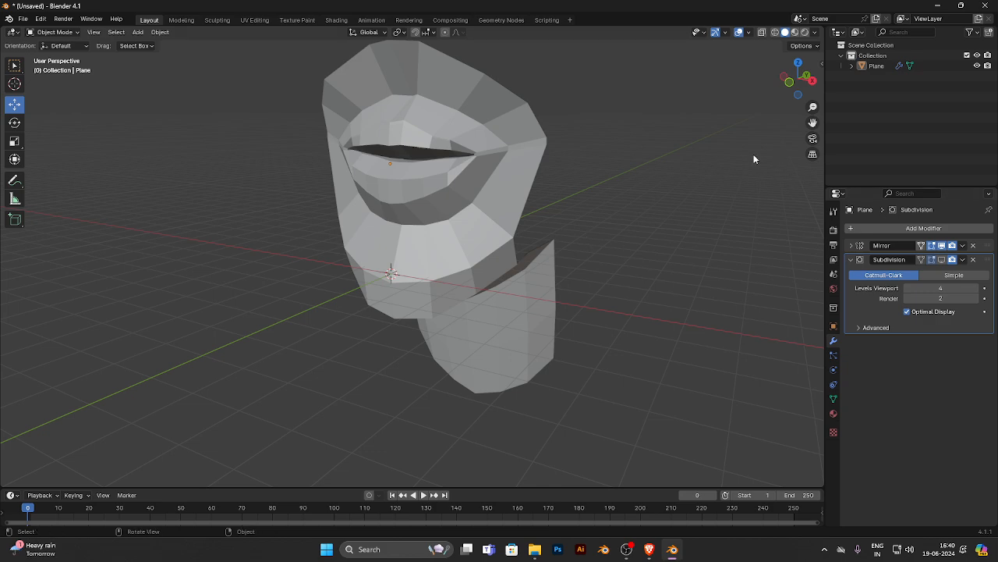
{"action": "left_click", "coordinate": [516, 191]}
{"action": "middle_click_drag", "start_coordinate": [516, 191], "coordinate": [562, 203]}
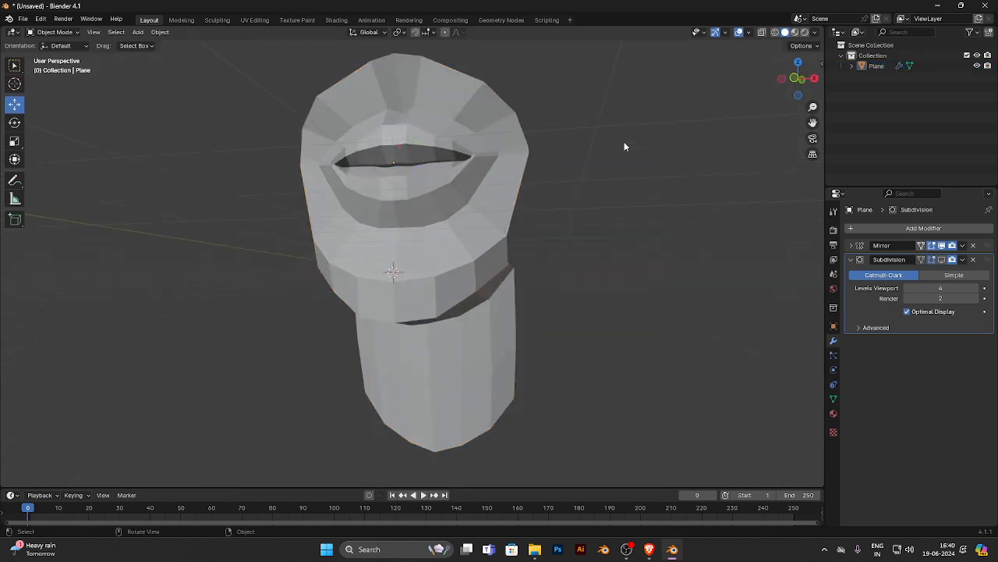